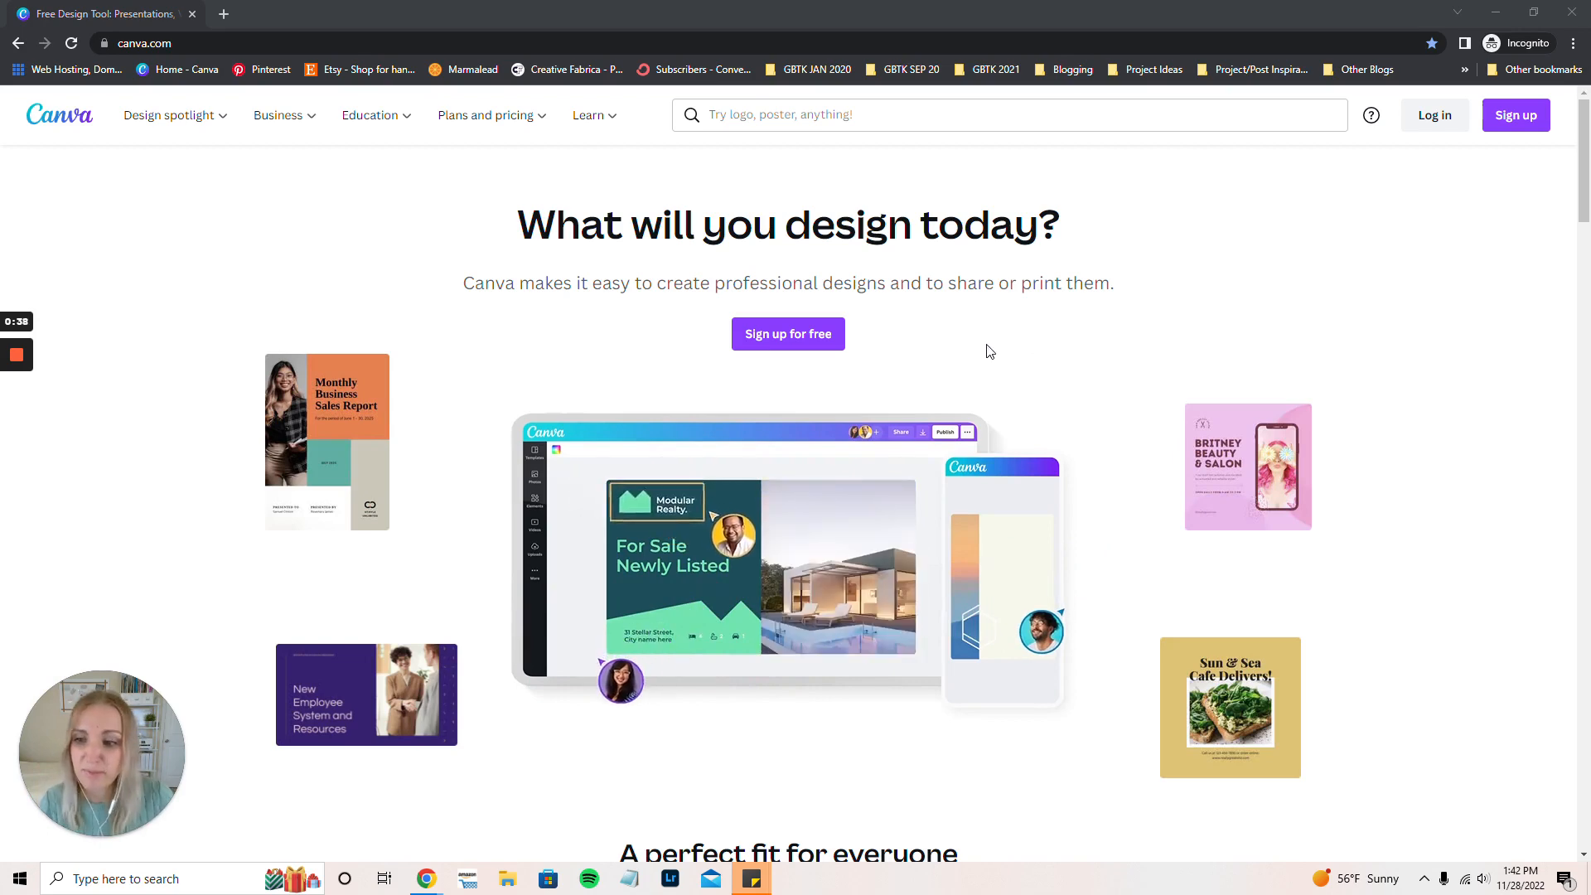
- View the free Canva sign-up options and switch to the browser window with the signed-in Canva home page
click(791, 334)
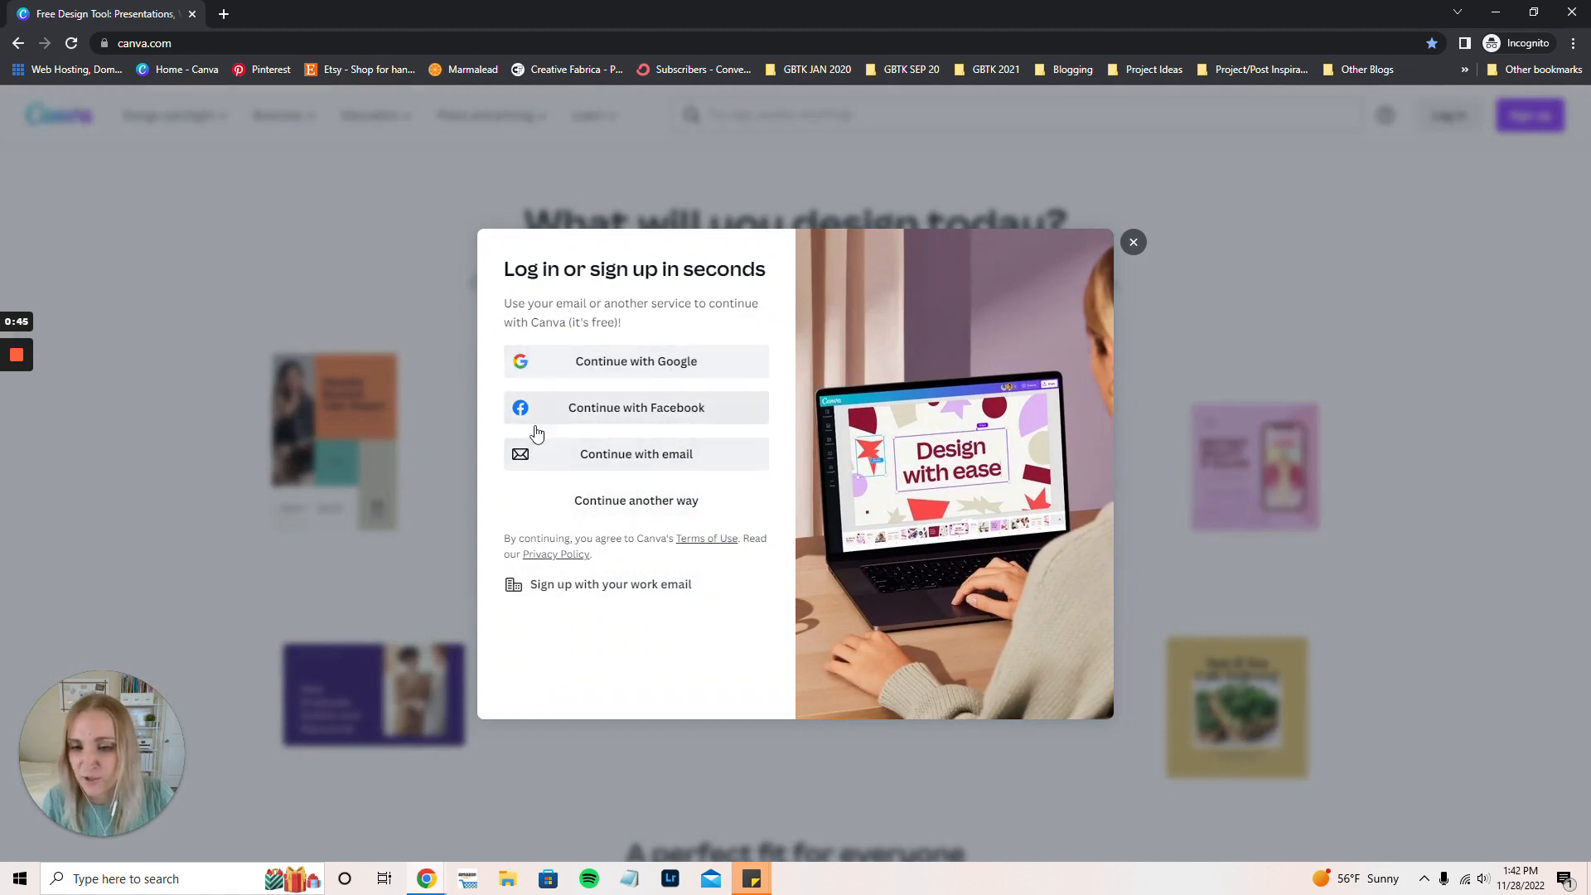
mouse_move(436, 876)
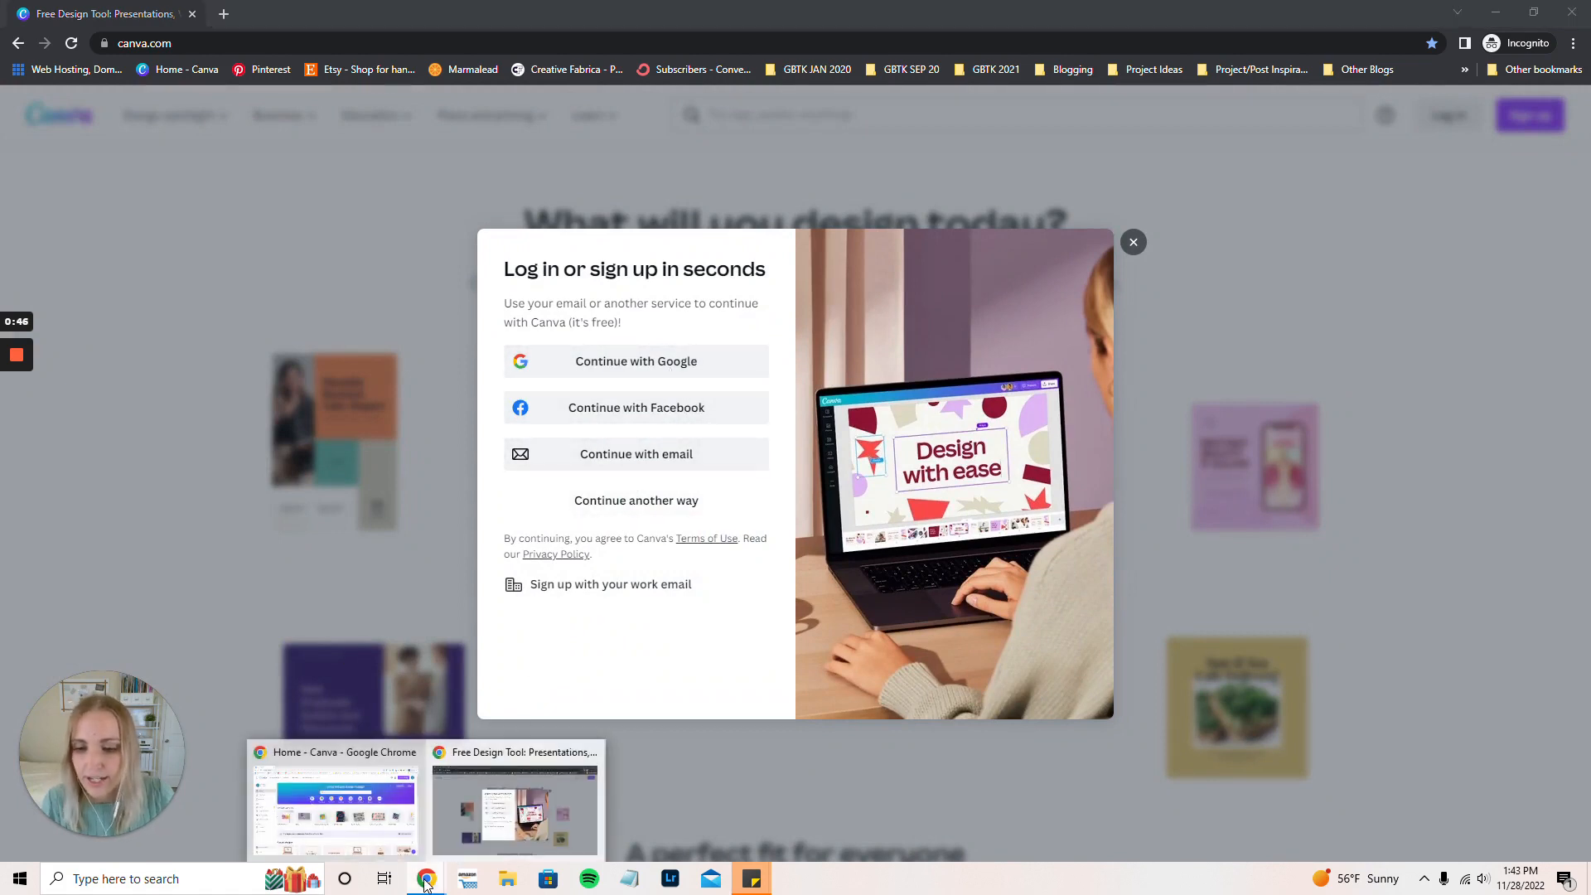
click(340, 824)
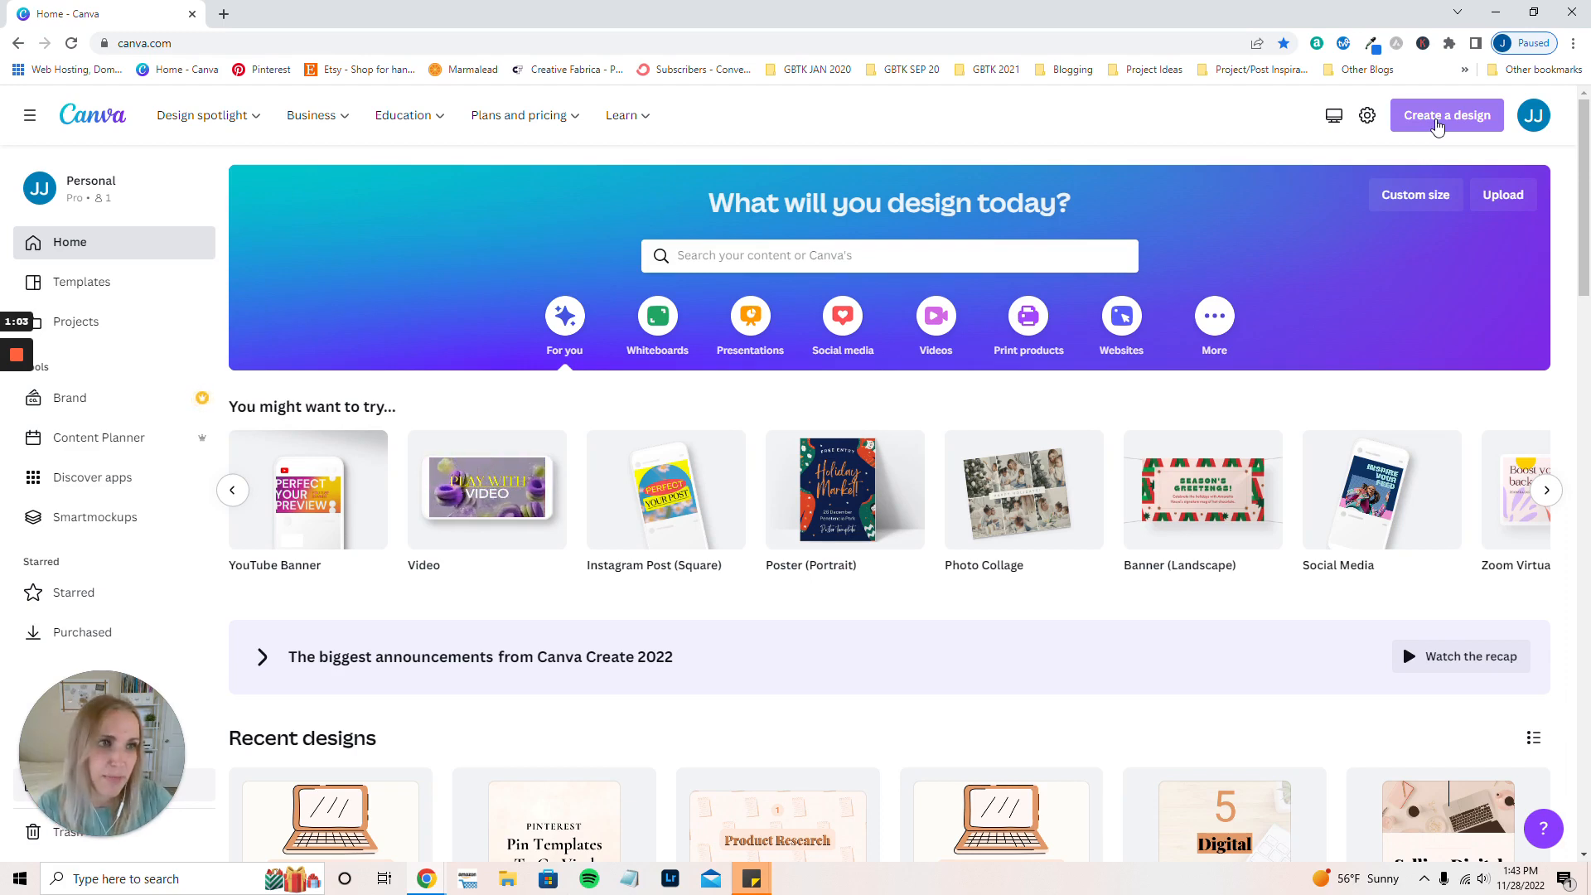
- Search the available design types for "letter" and close the results without creating a design
click(1438, 124)
text(letter)
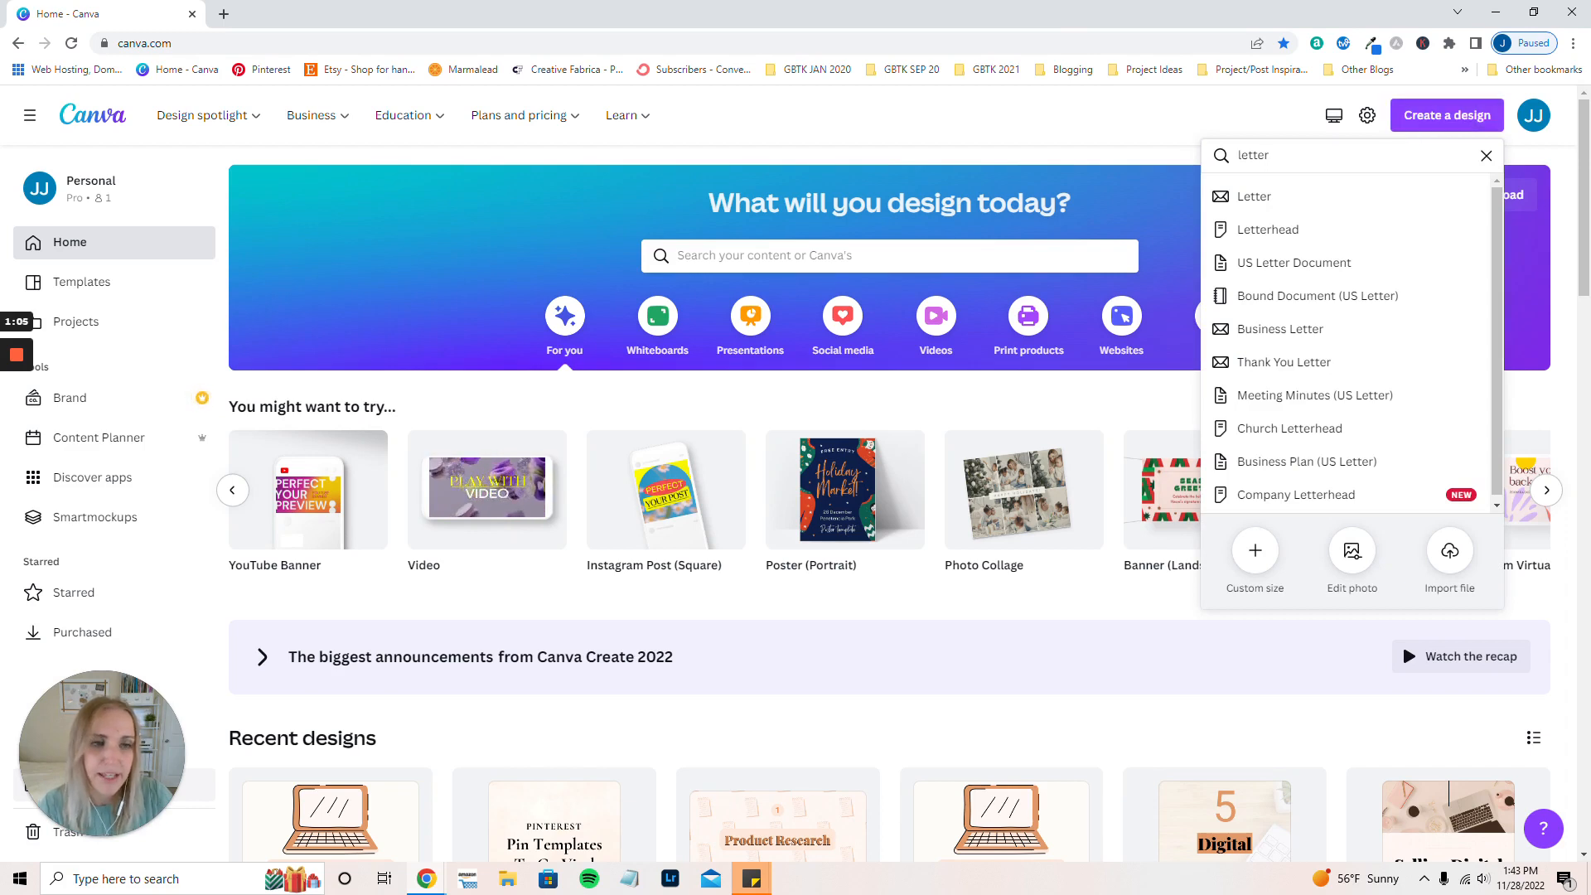
key(ctrl+a)
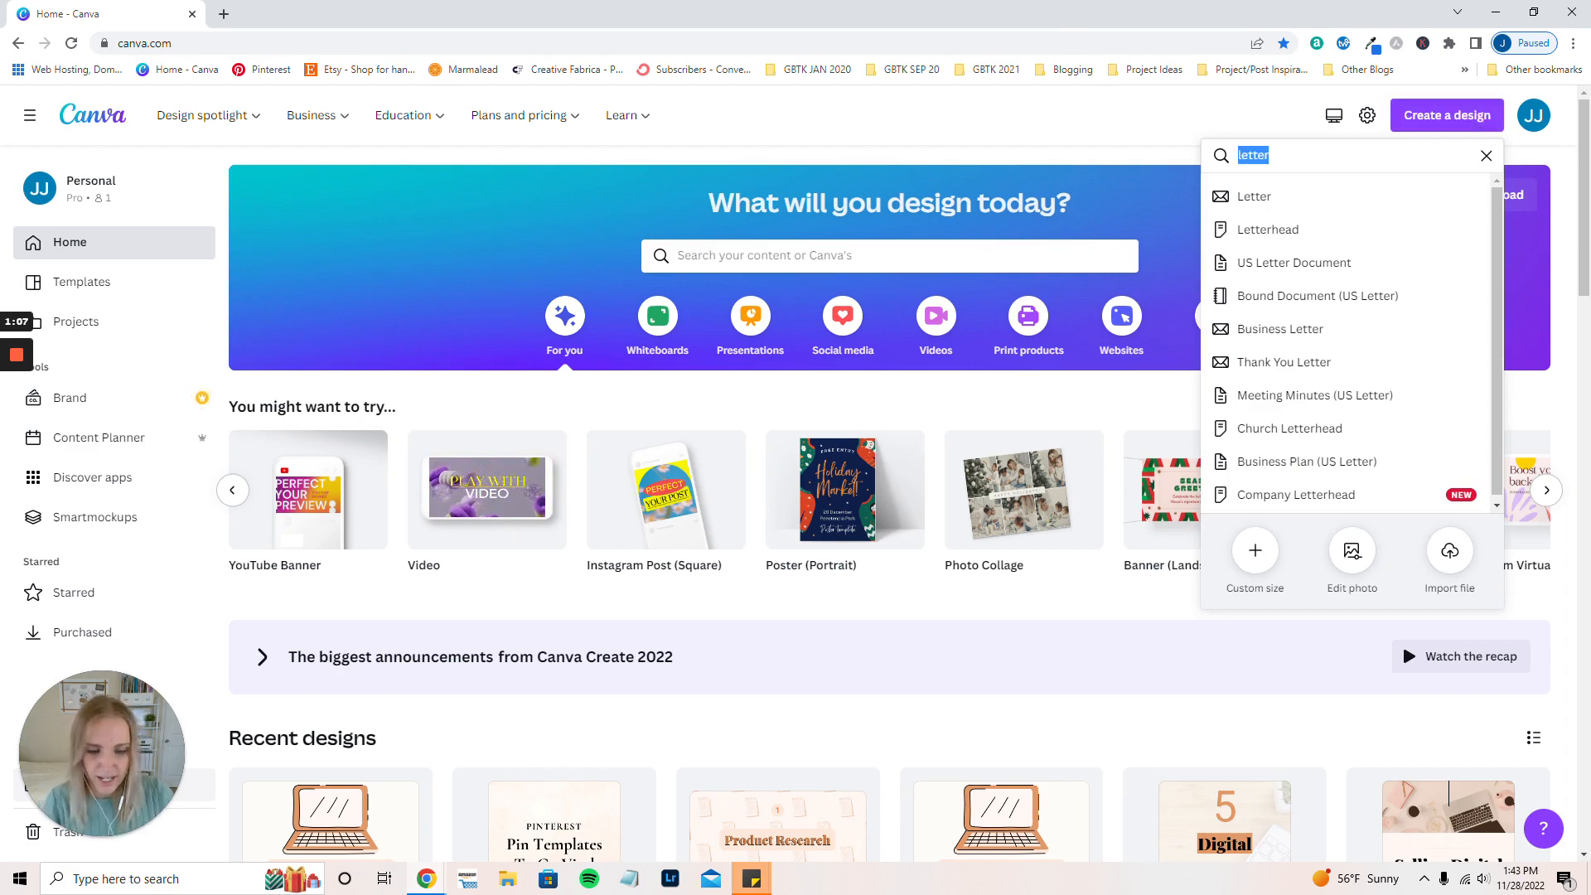
key(BackSpace)
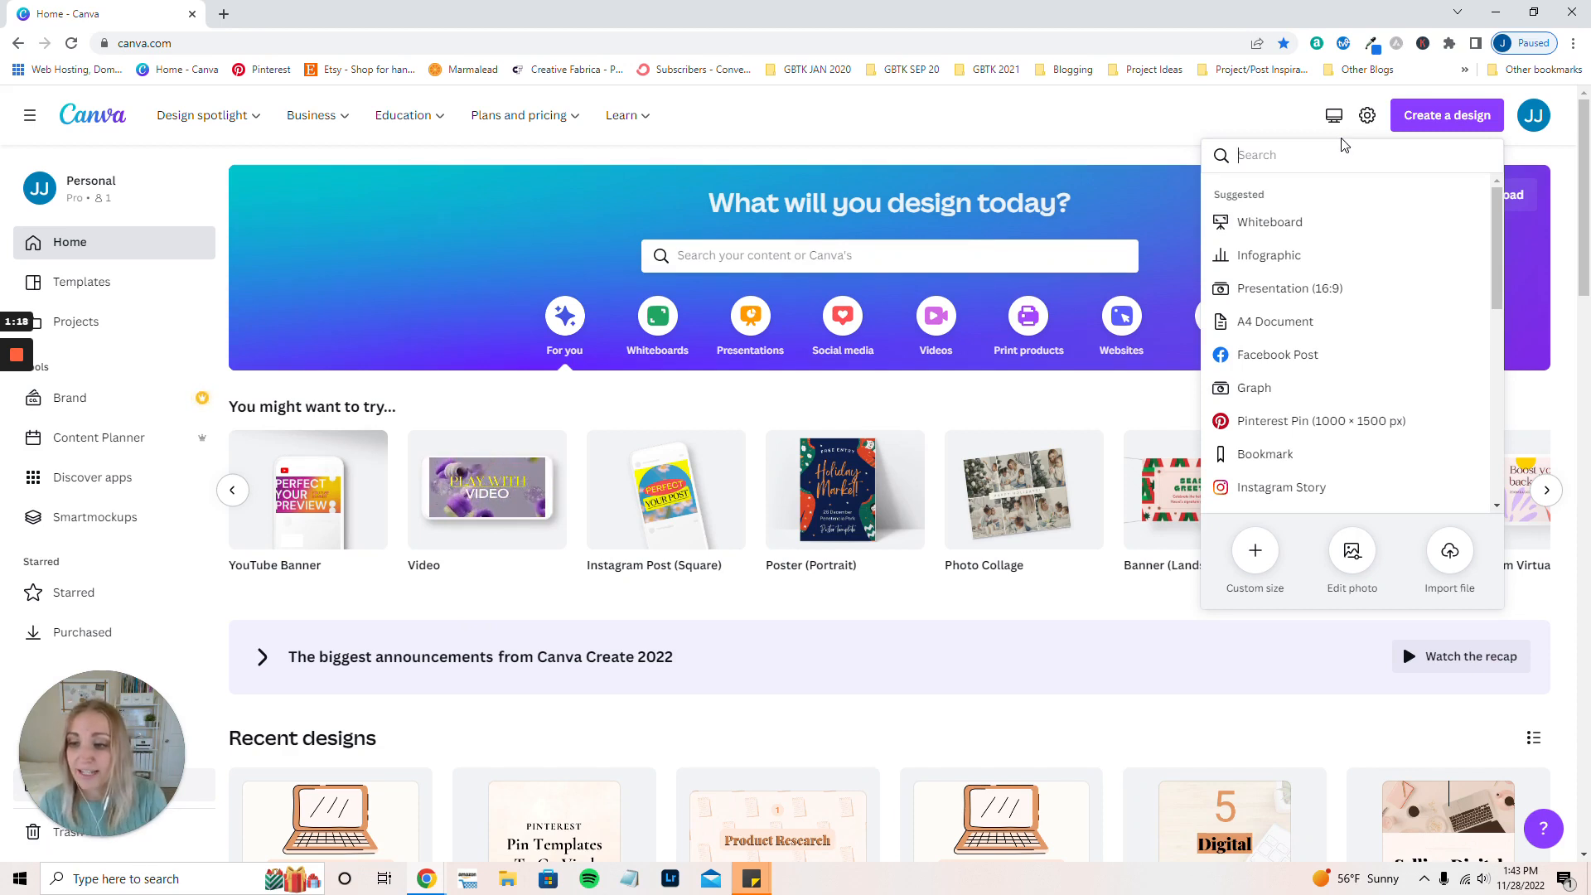
text(letter)
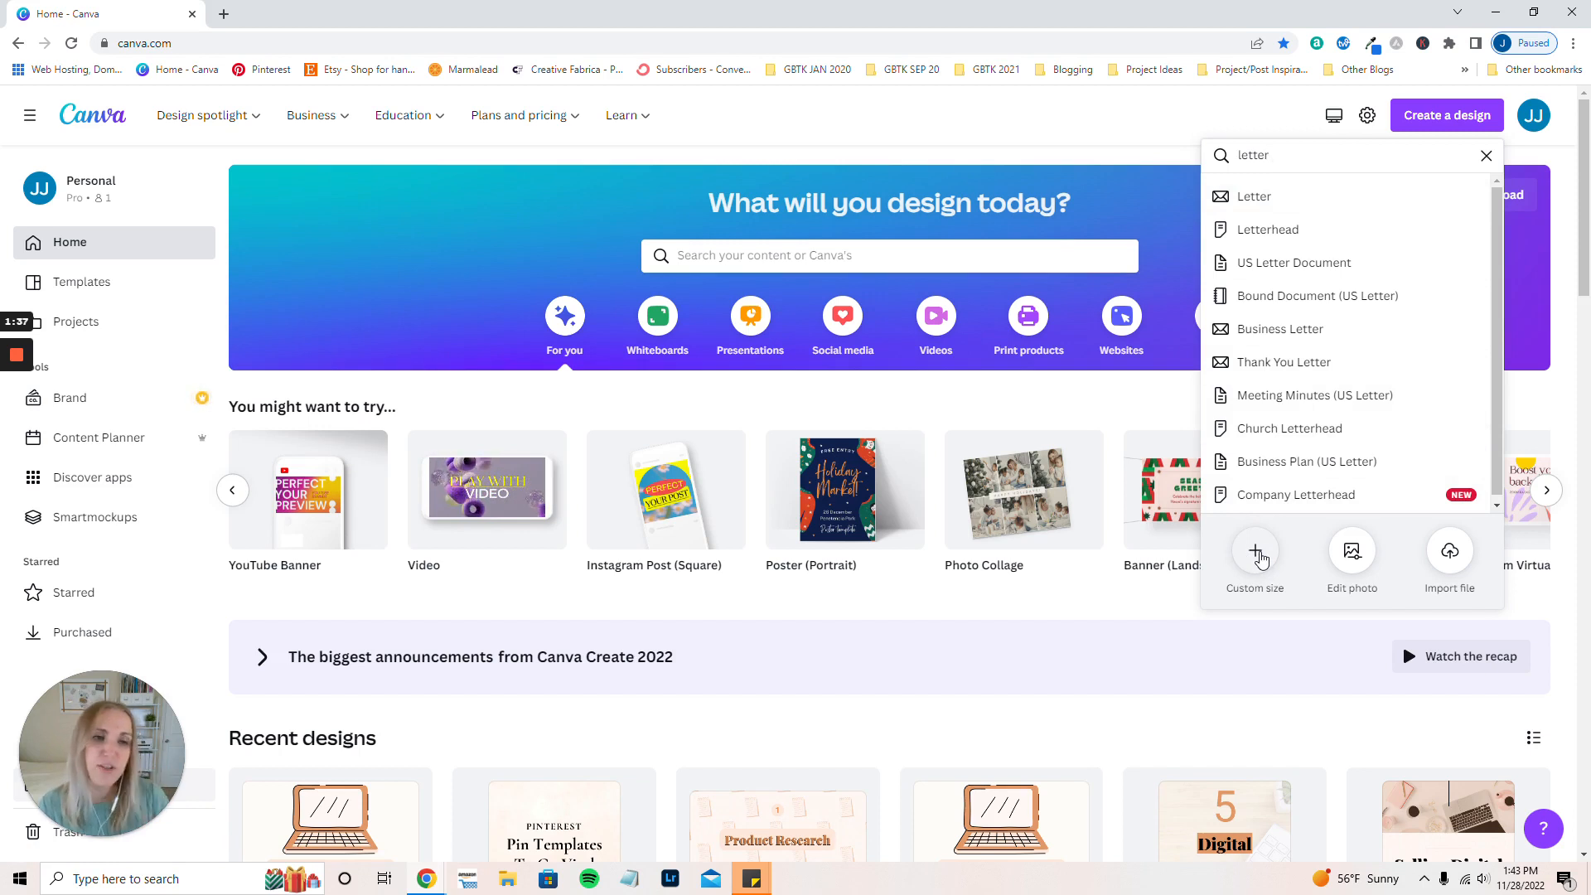
click(998, 148)
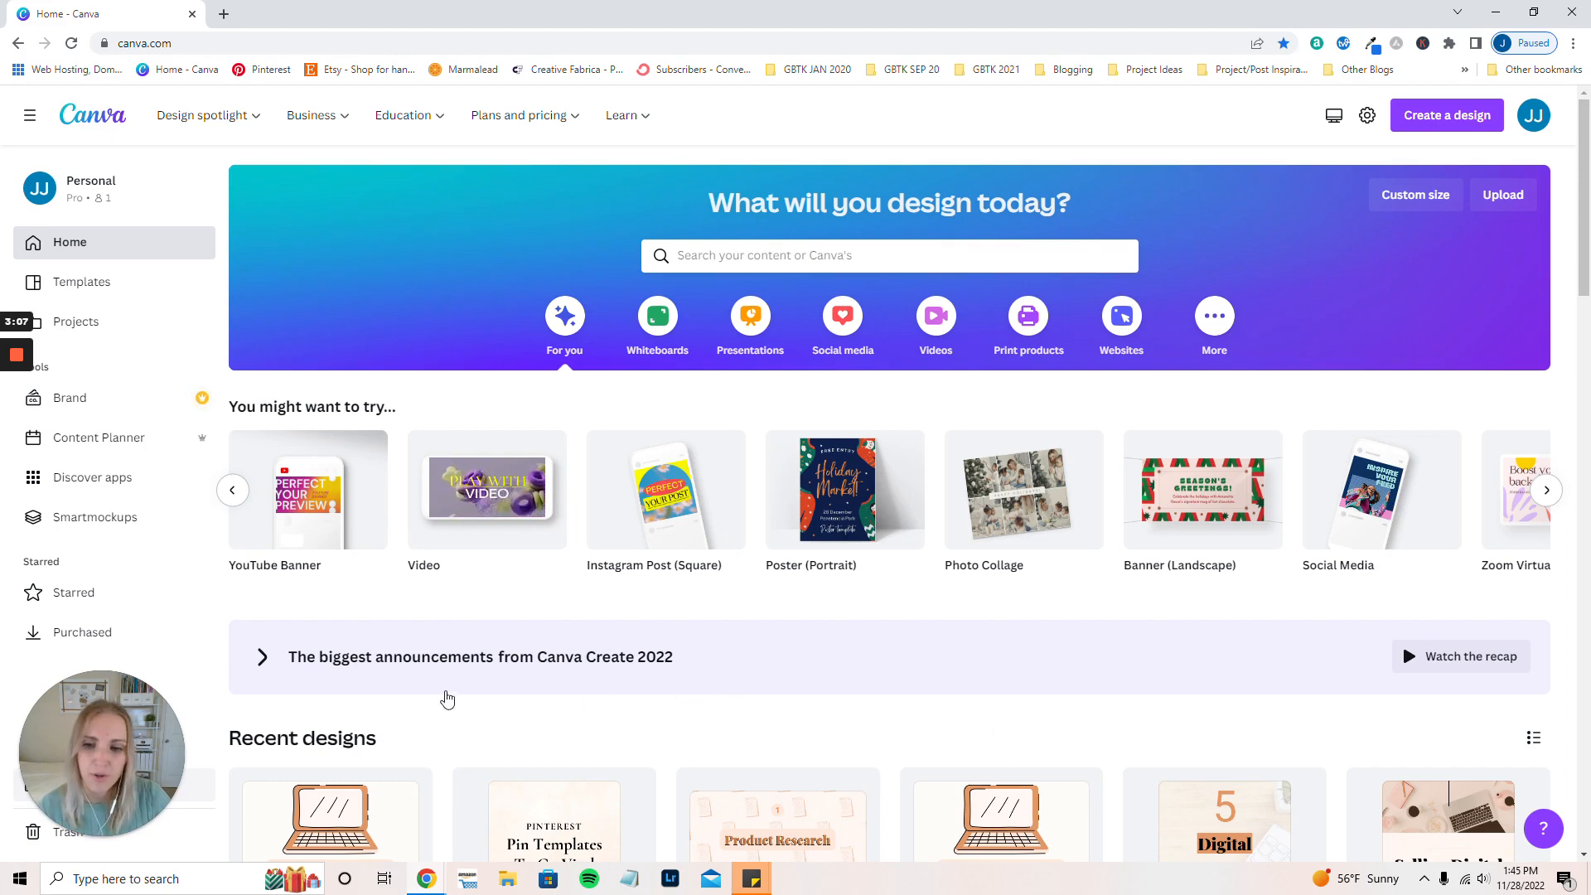
- Open the "Copy of Digital Products Side Hustle" design from the recent designs
scroll(533, 661, down, 3)
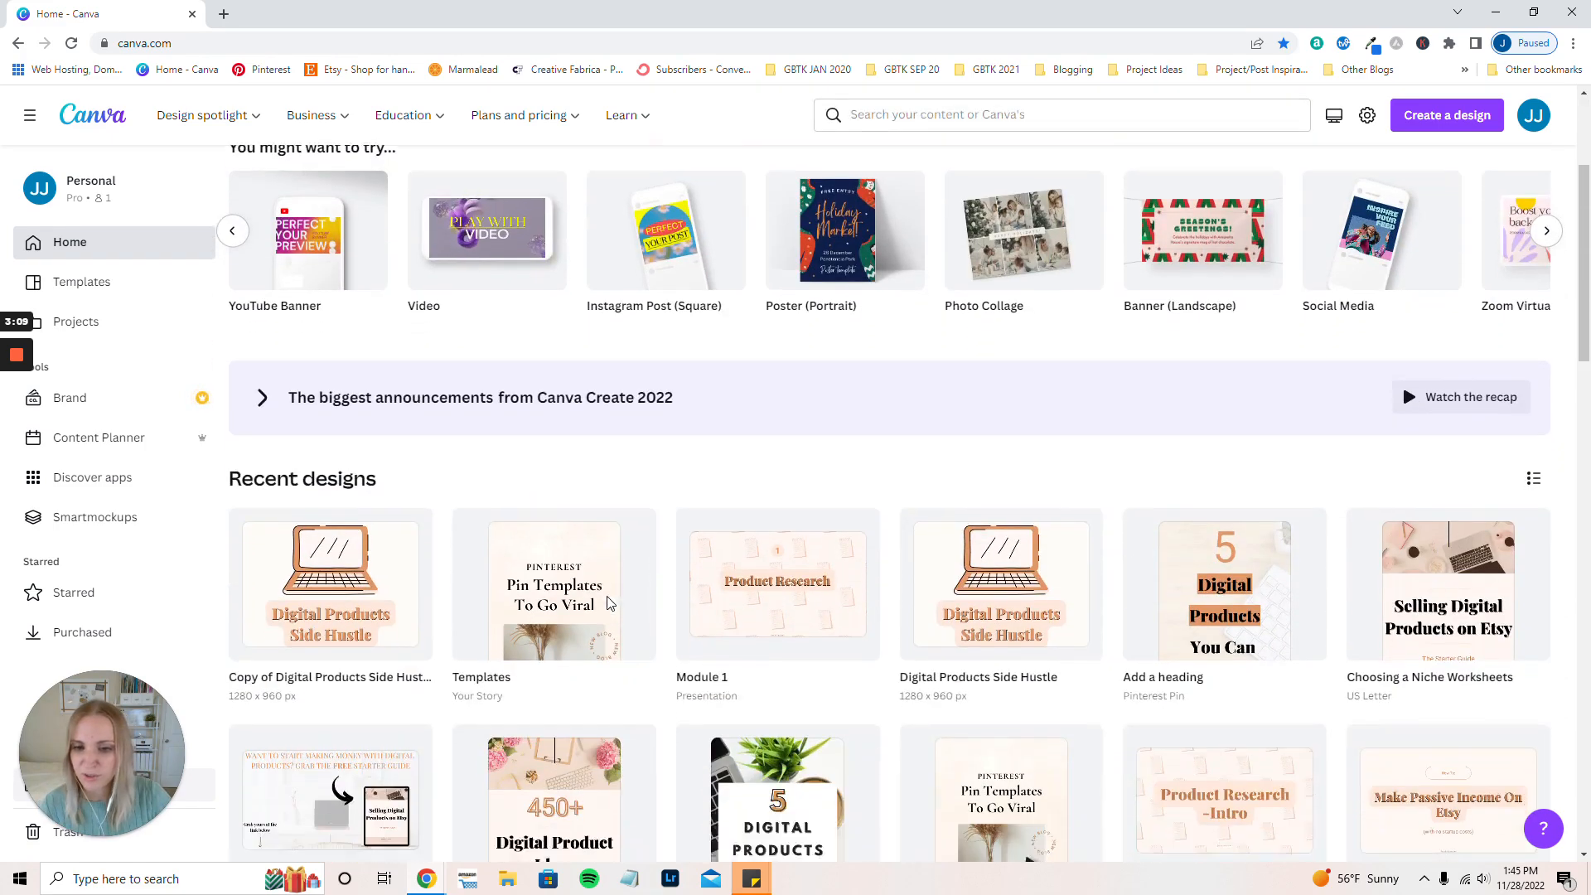
scroll(609, 603, down, 3)
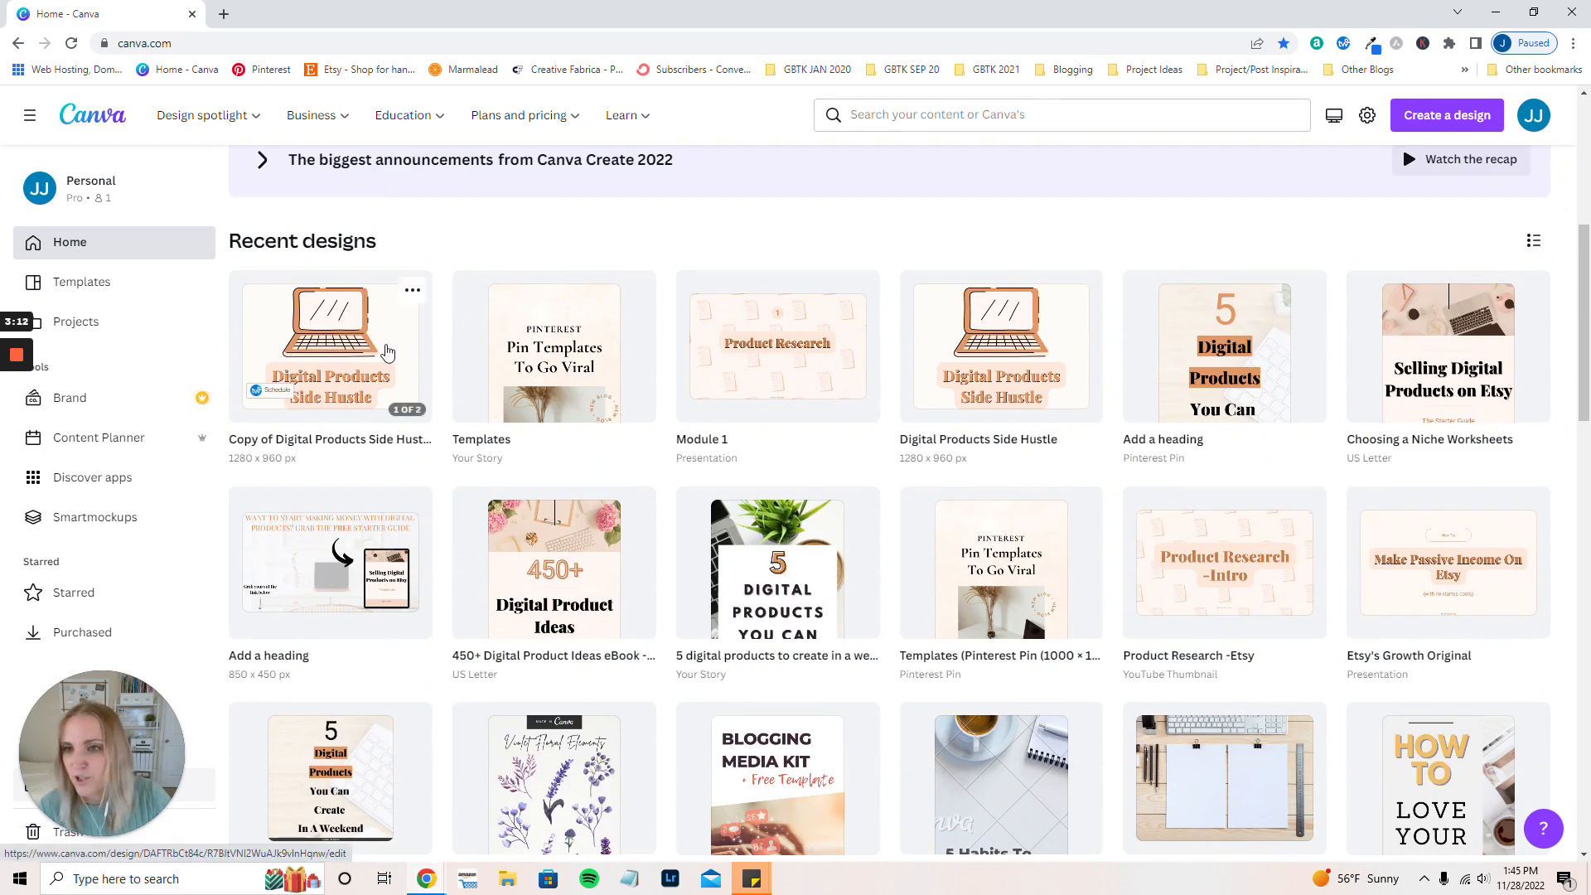
click(356, 370)
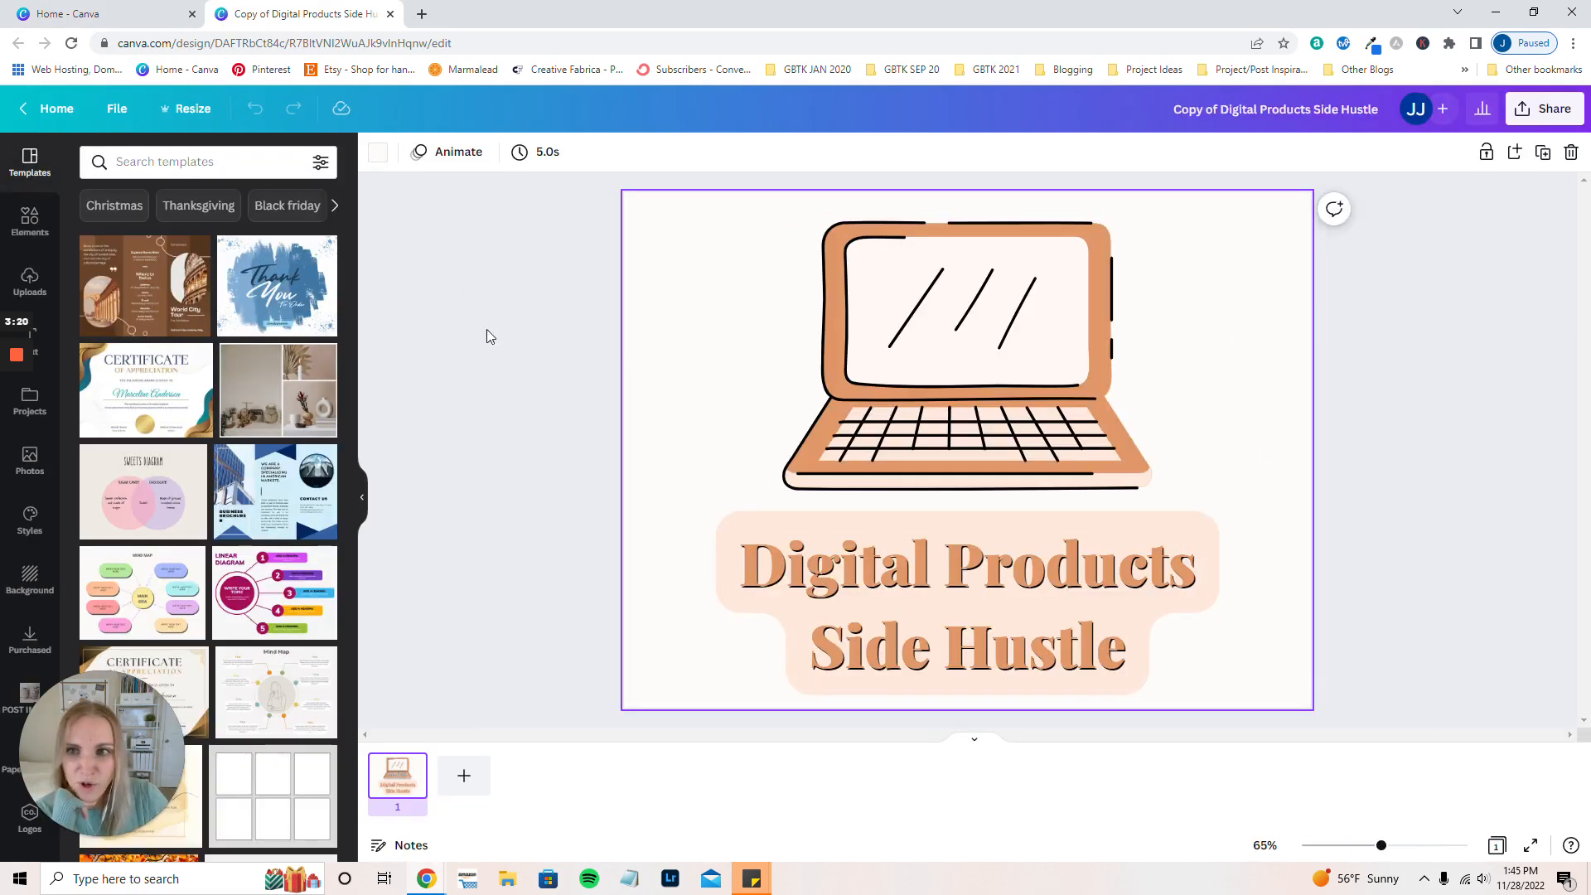
- Add a blank second page to the design and set its background to a custom white
click(530, 528)
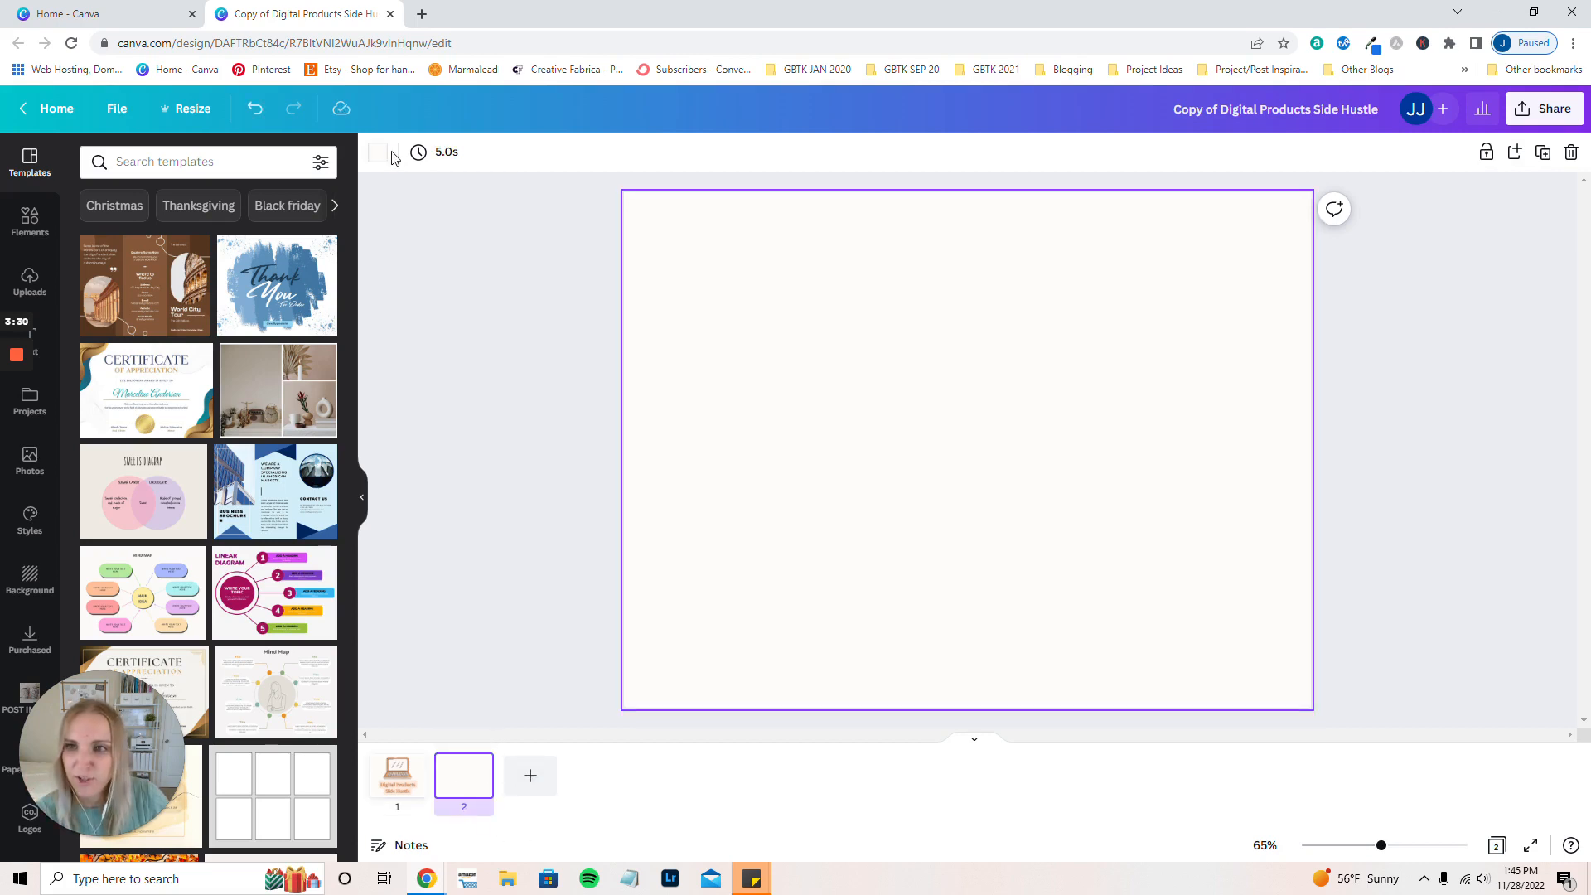
click(378, 151)
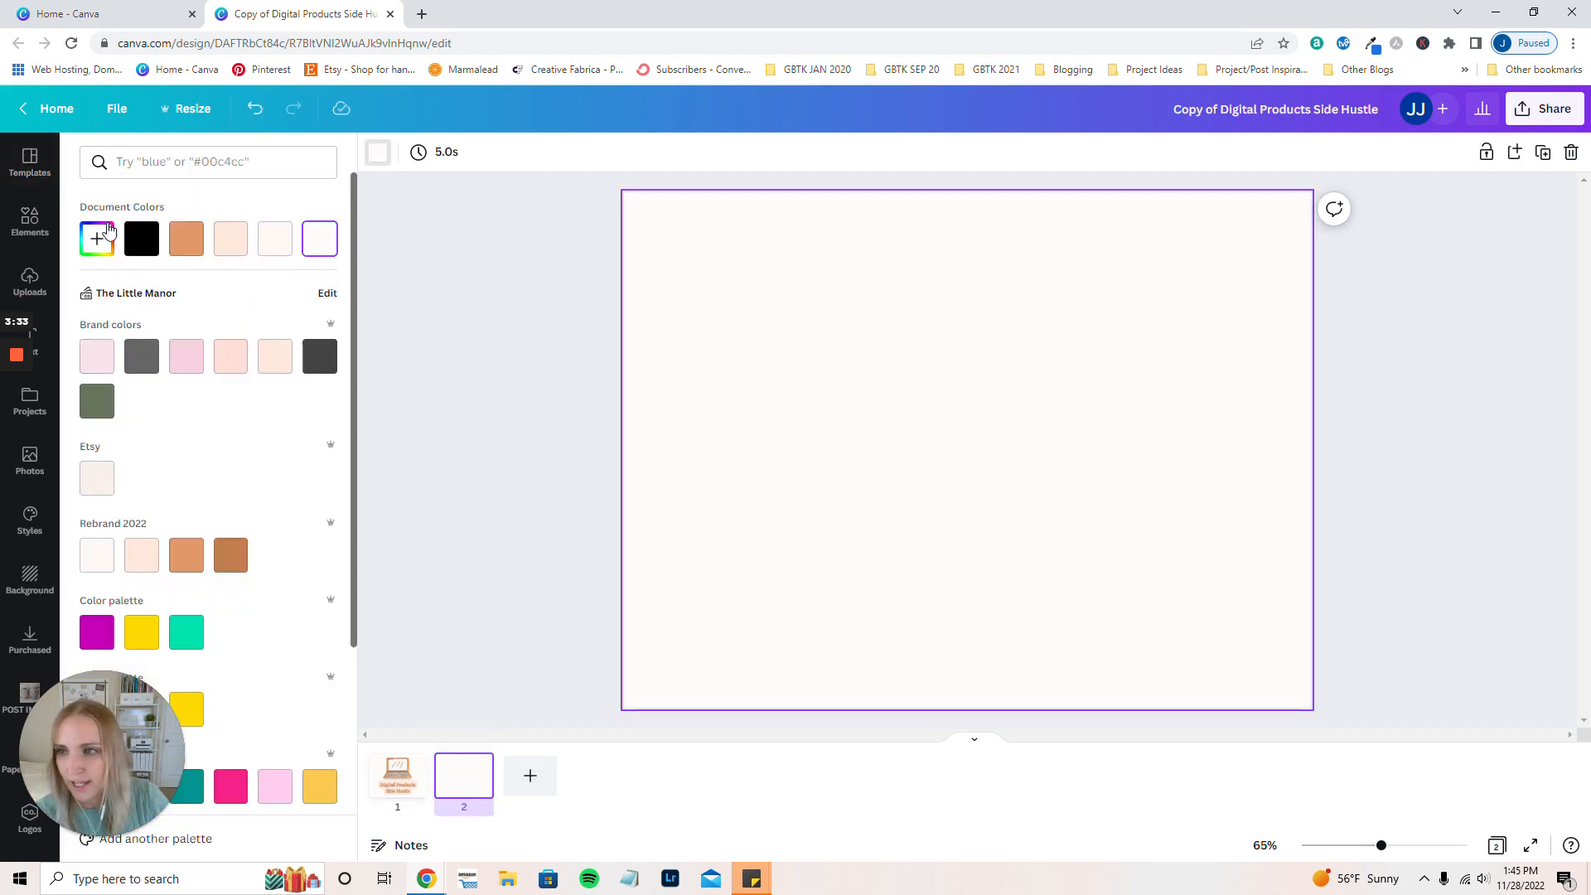
click(98, 238)
drag(98, 299, 94, 279)
click(451, 291)
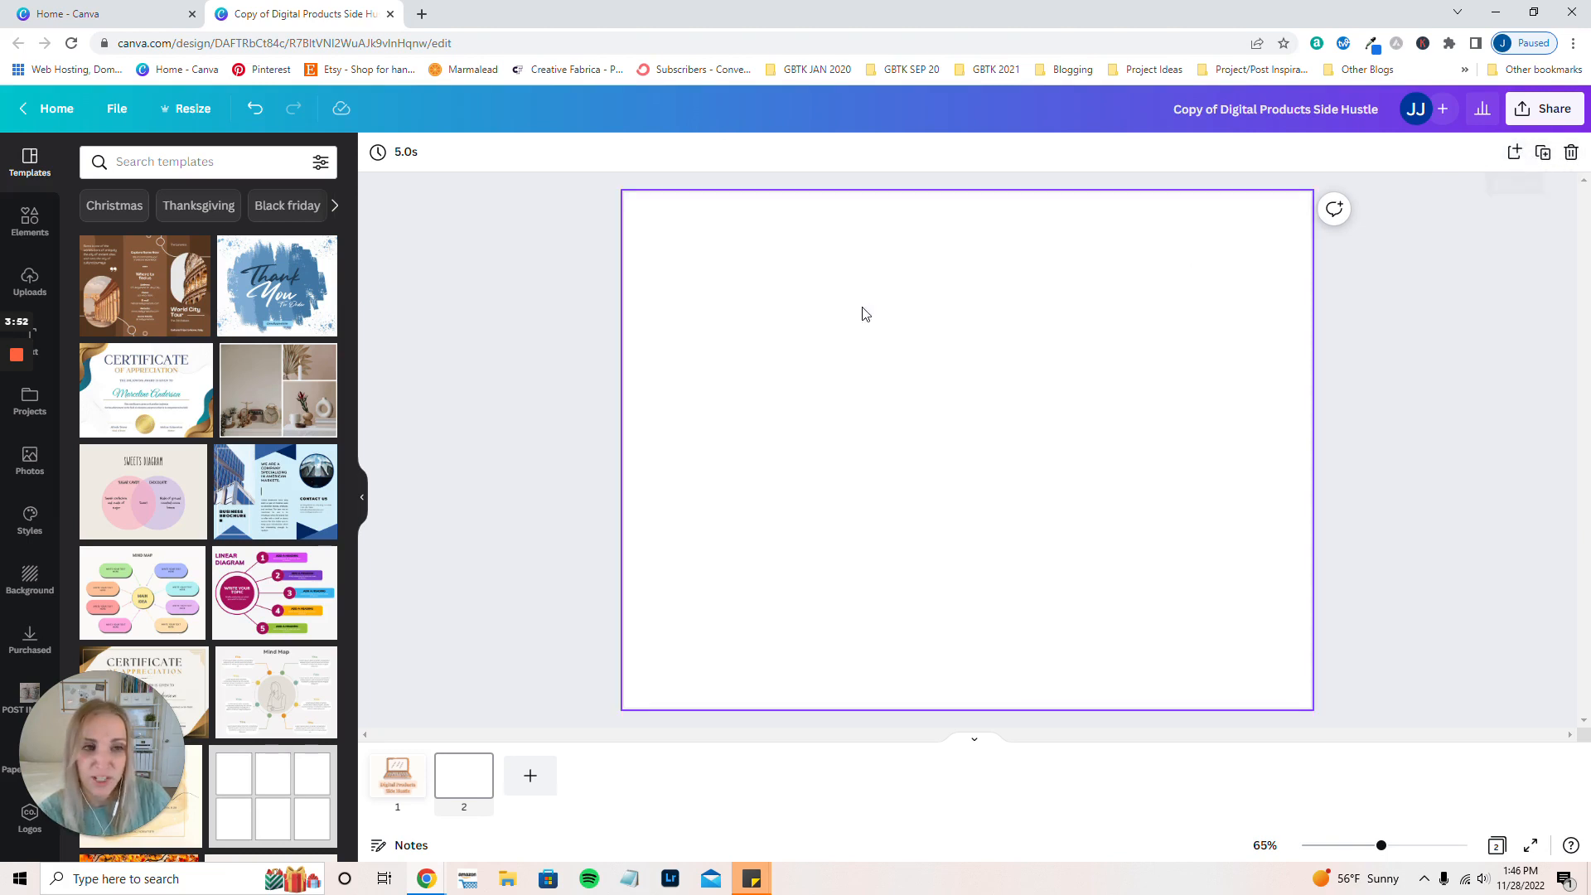
- Add a blank third page and delete it again
click(1514, 154)
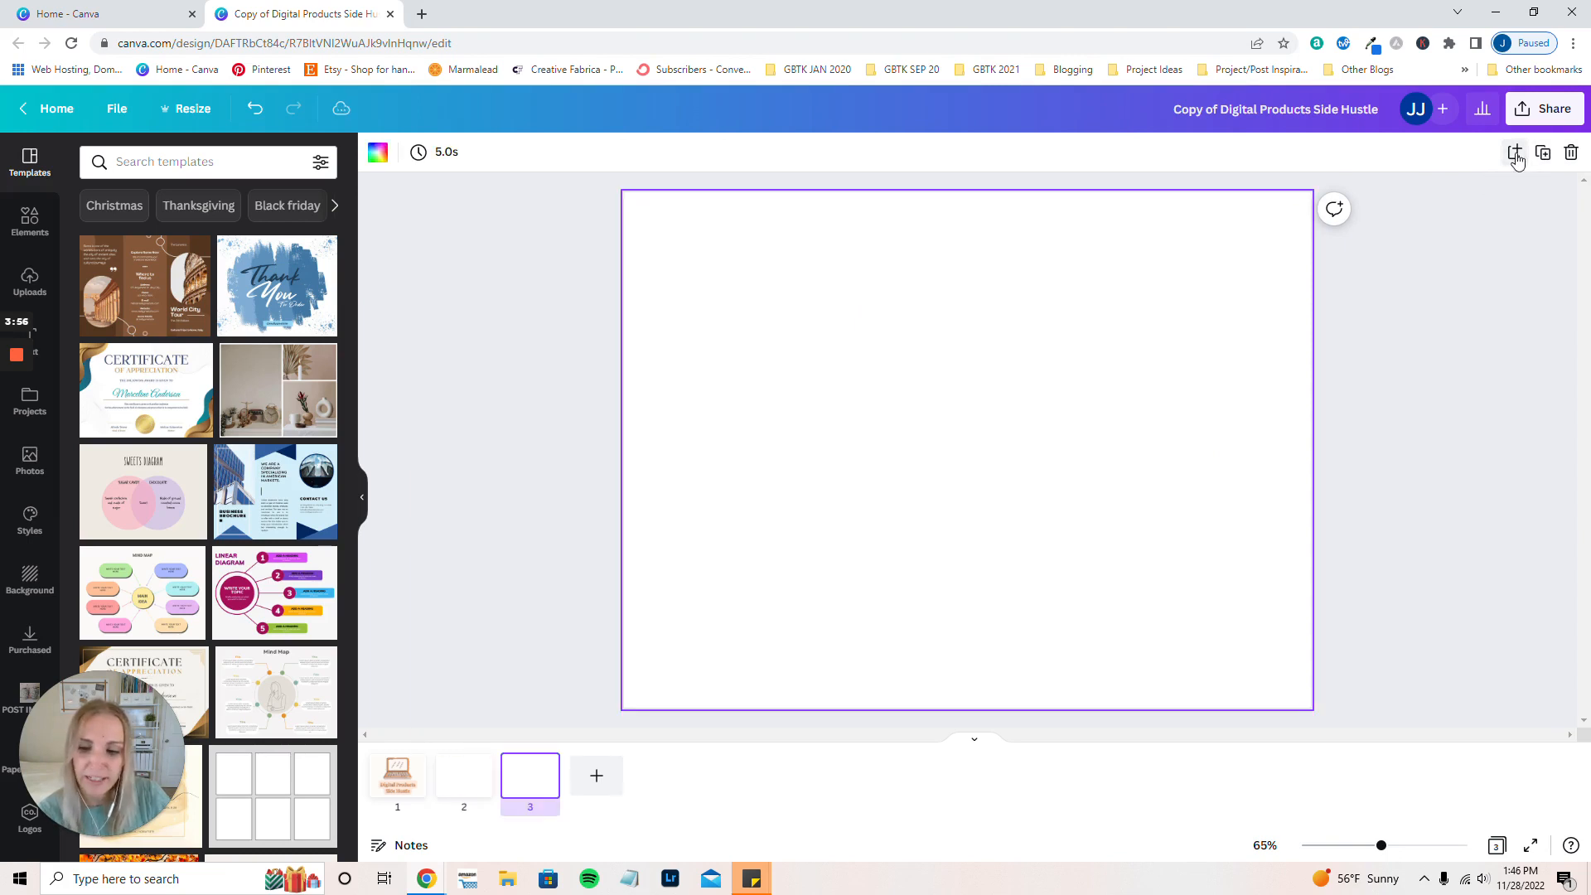
click(1571, 155)
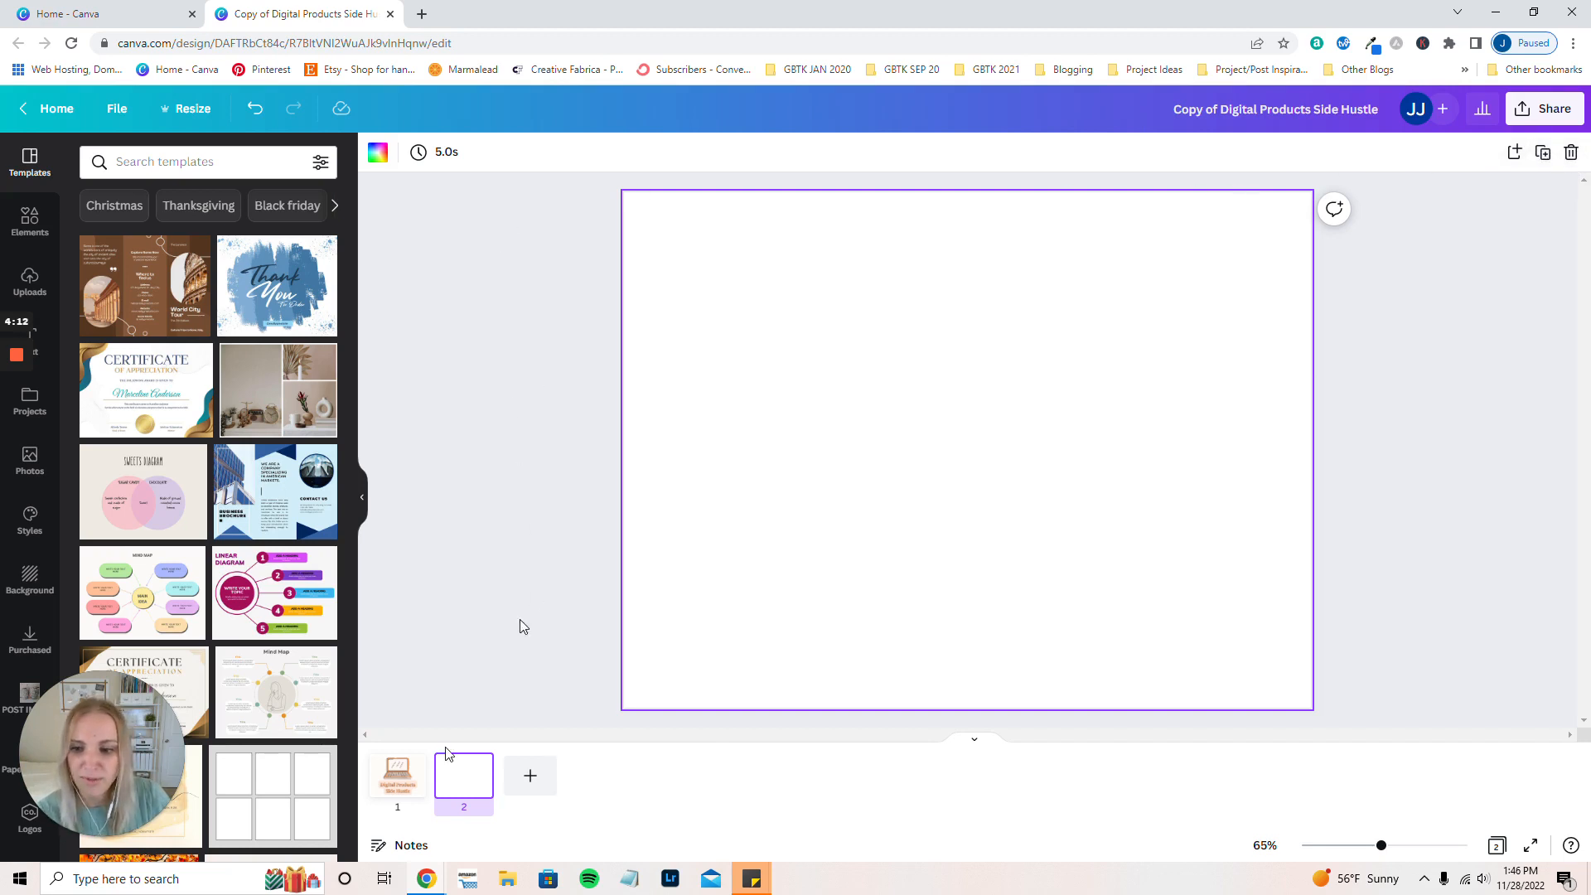
- Select the laptop graphic on page 1 and view the replacement colours for its black parts
click(398, 794)
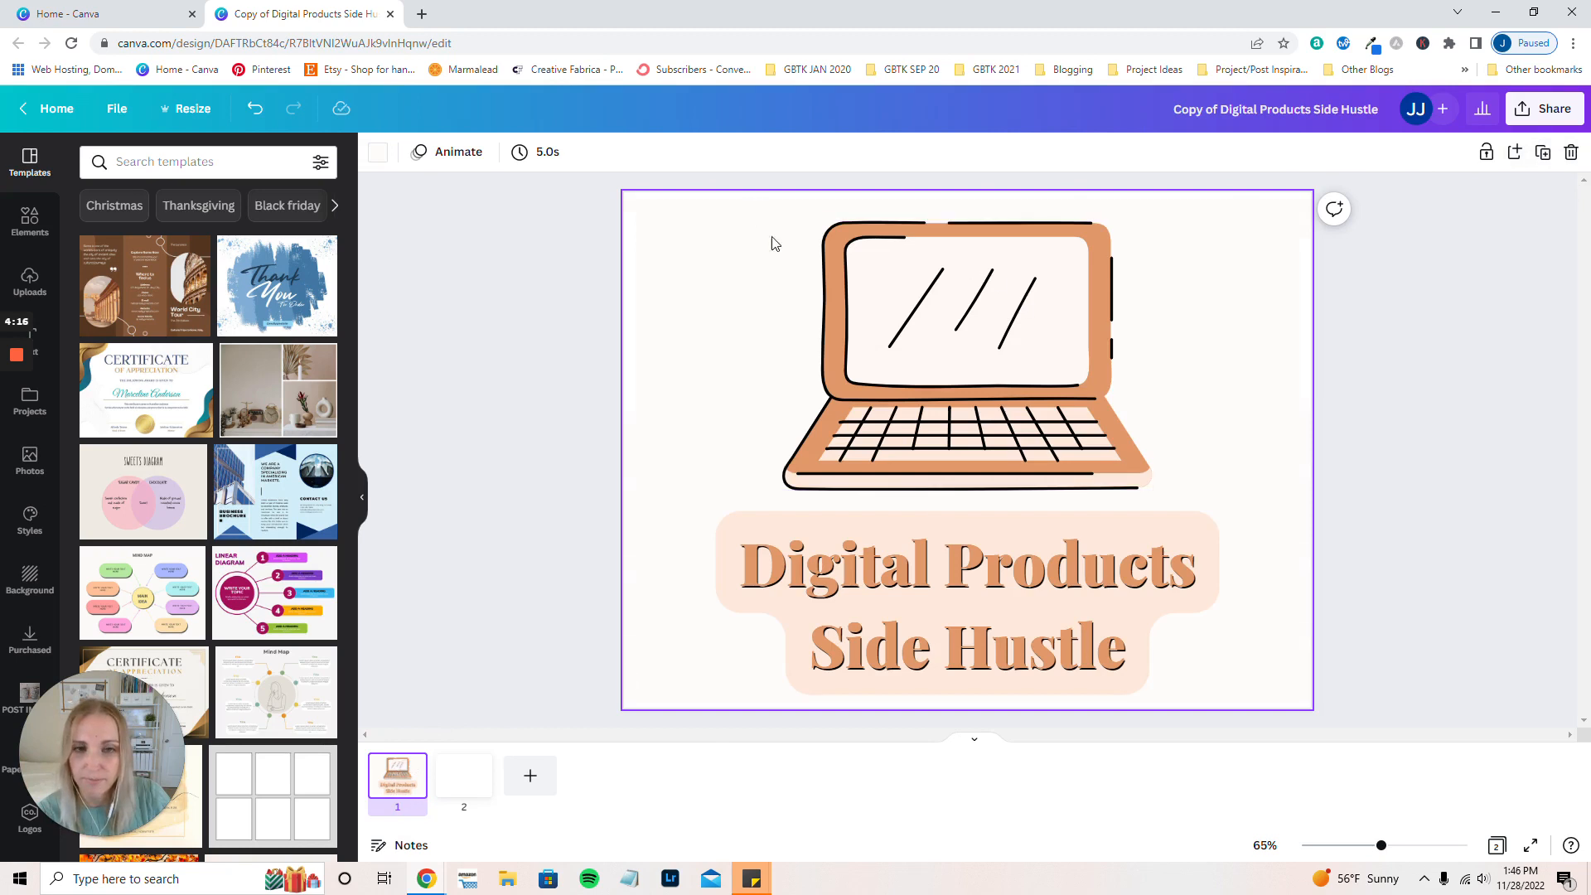
click(988, 338)
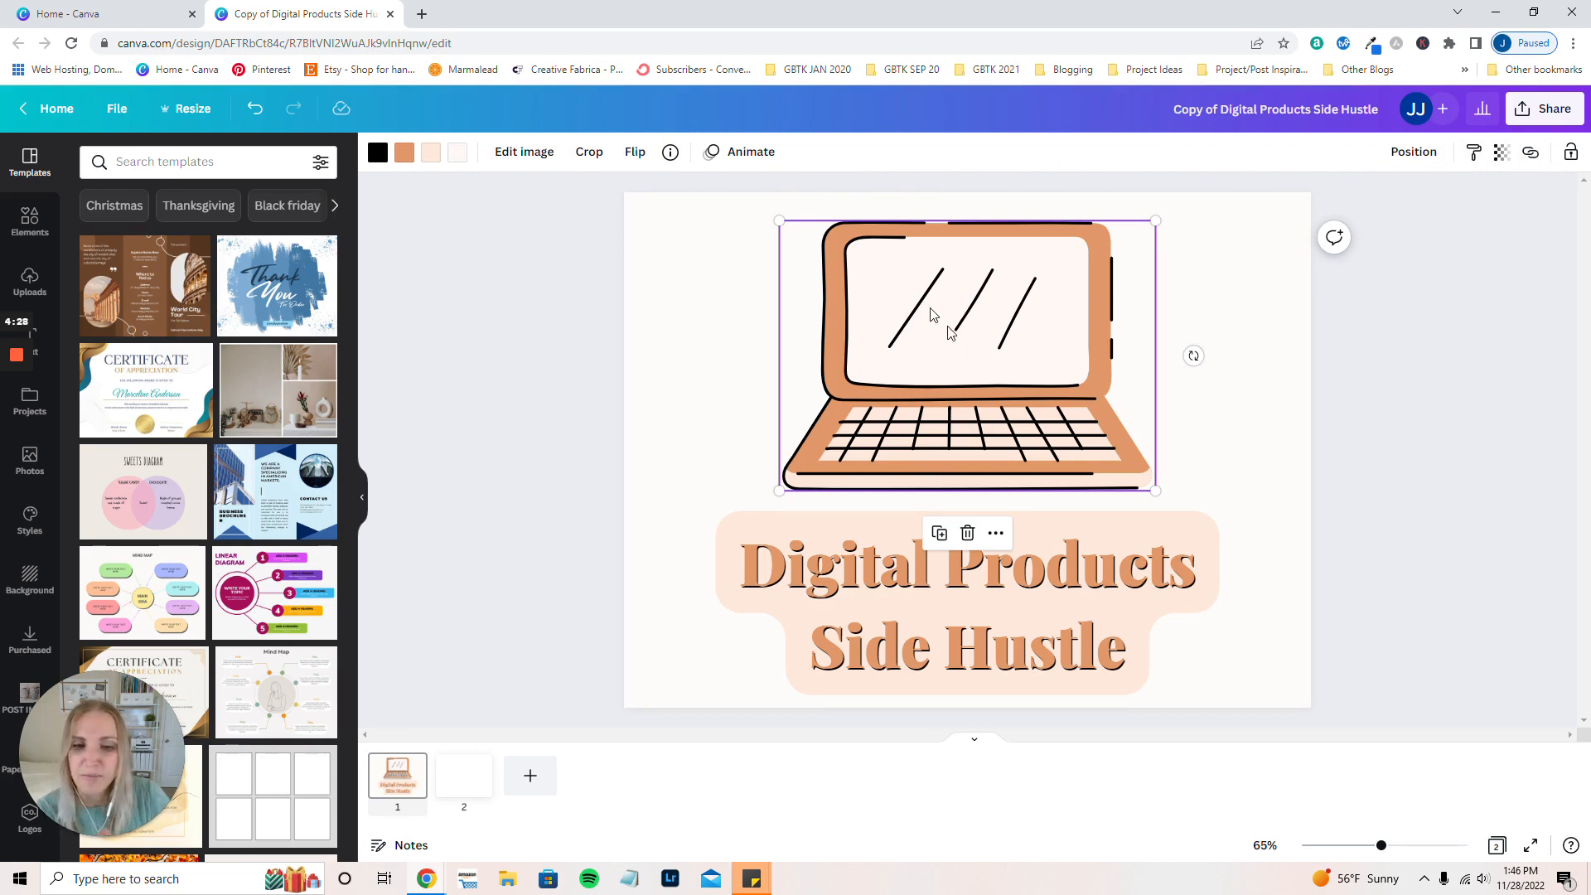
click(378, 154)
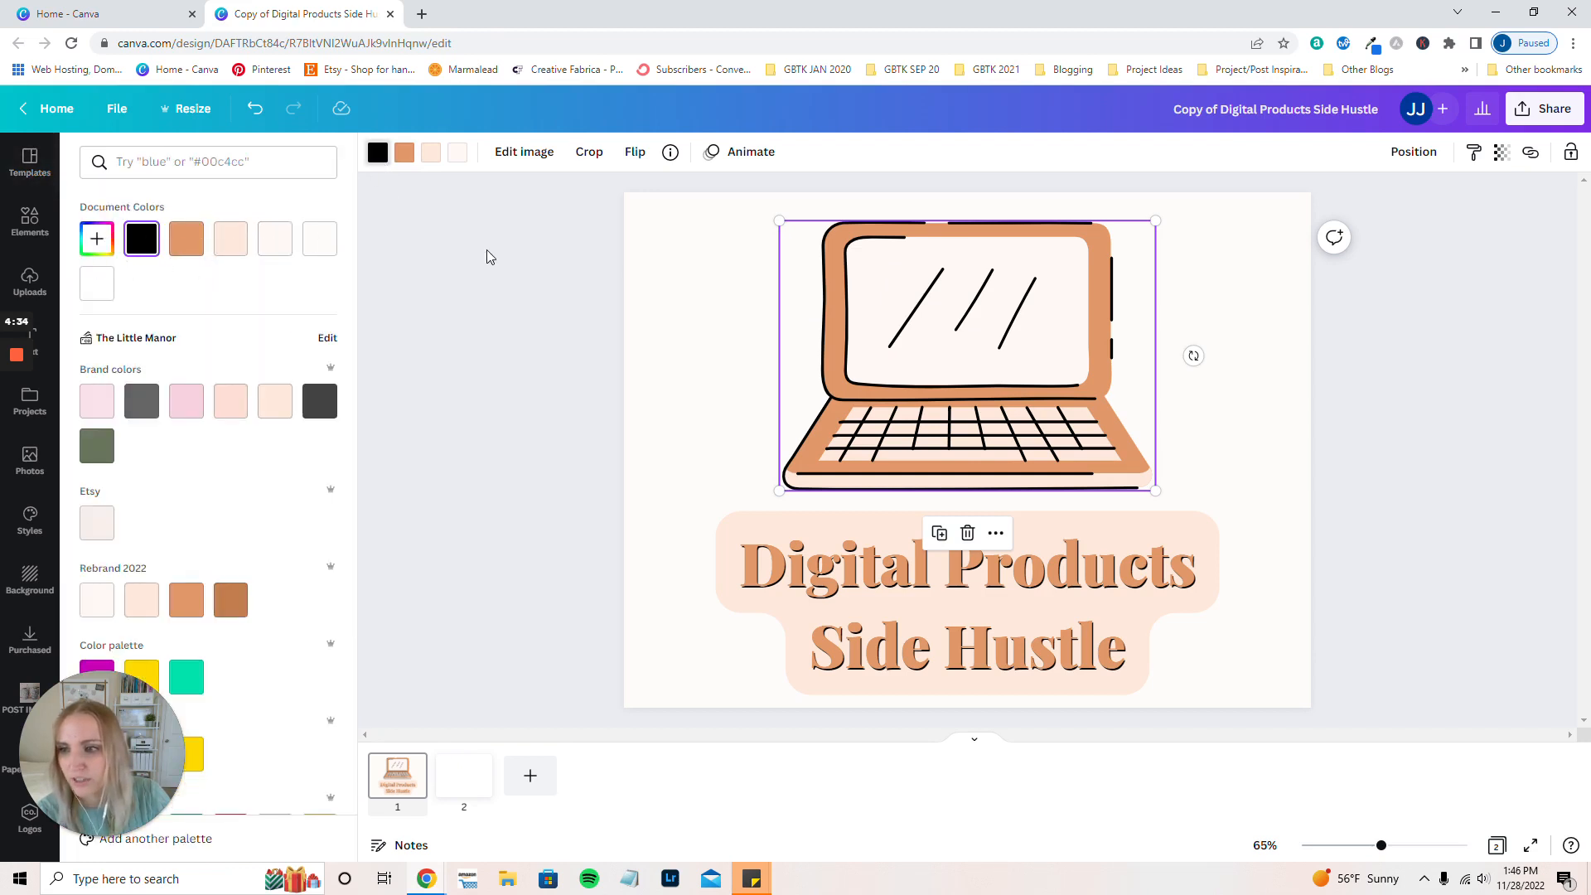
key(Escape)
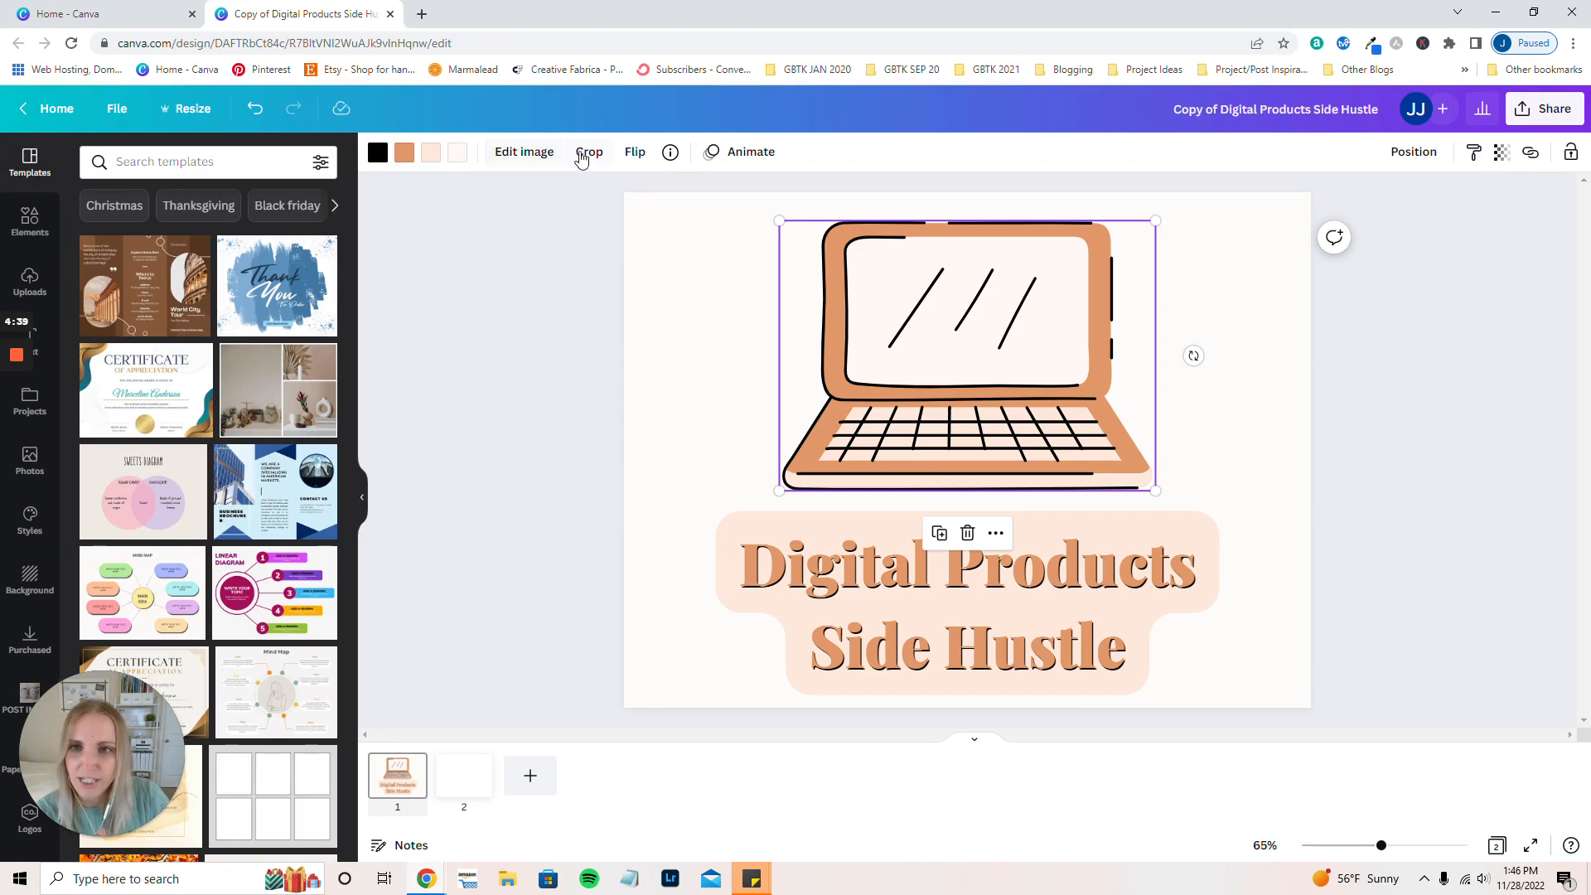
- View the laptop graphic's information and preview its element animations, including Fade, without applying one
click(669, 153)
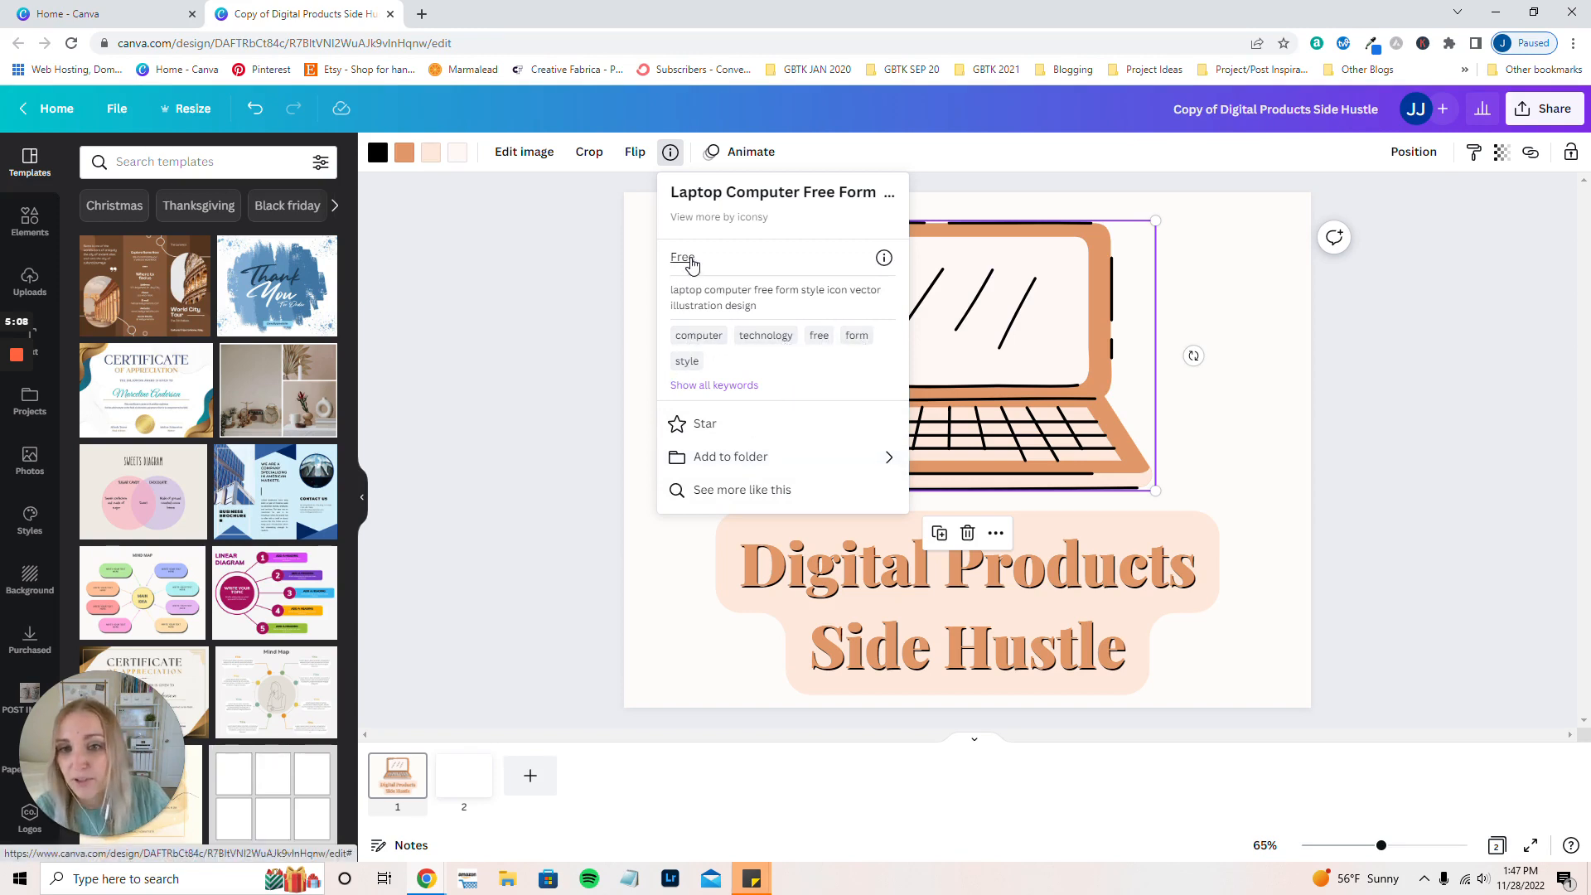
mouse_move(877, 271)
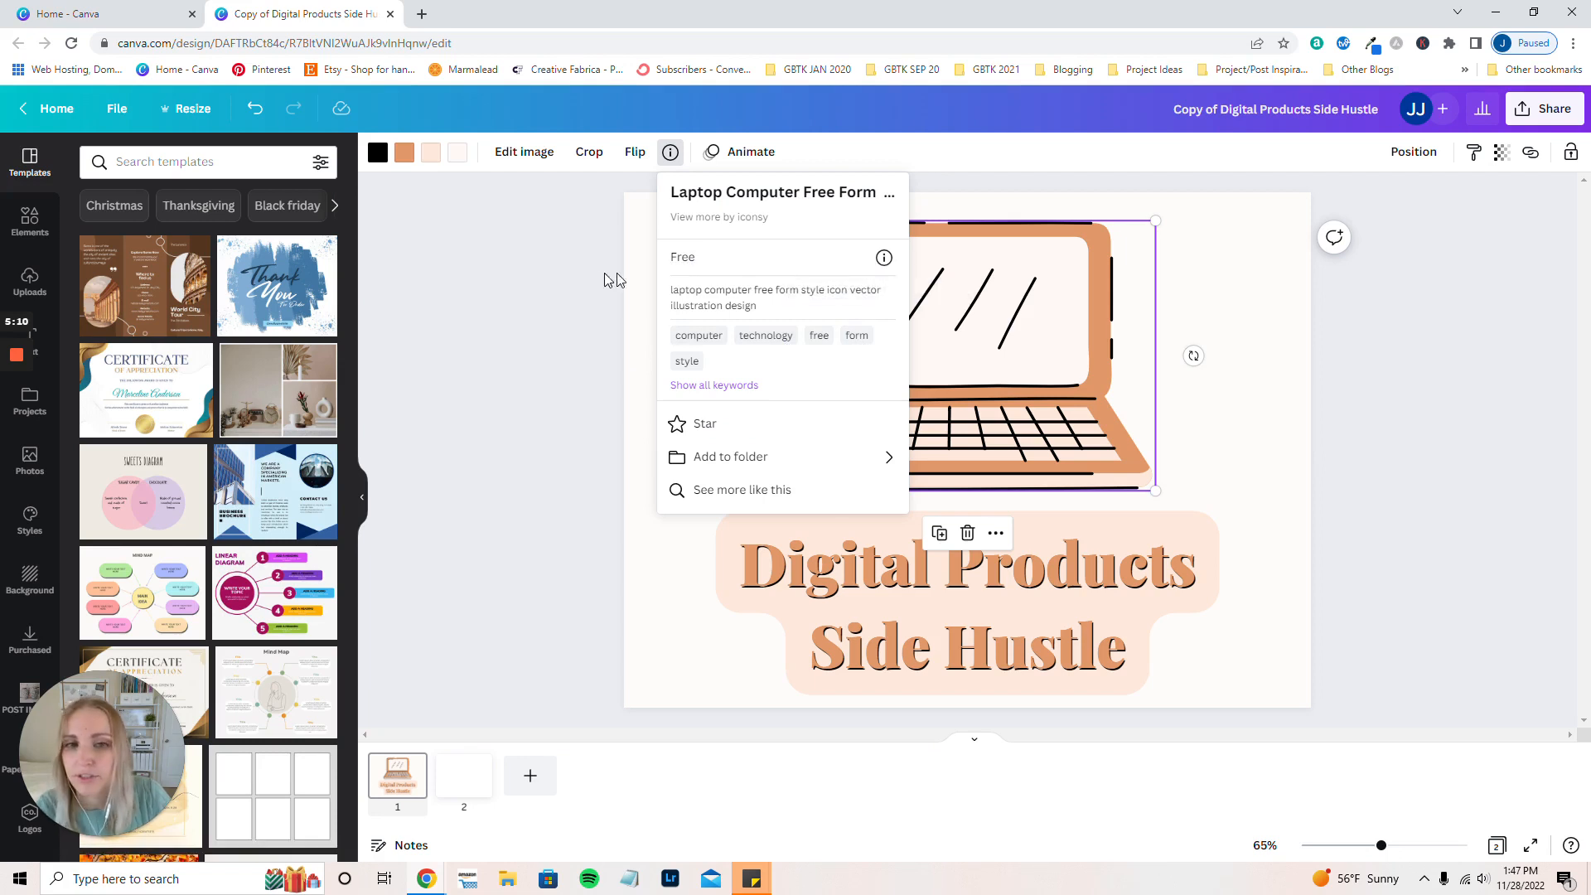
click(1067, 193)
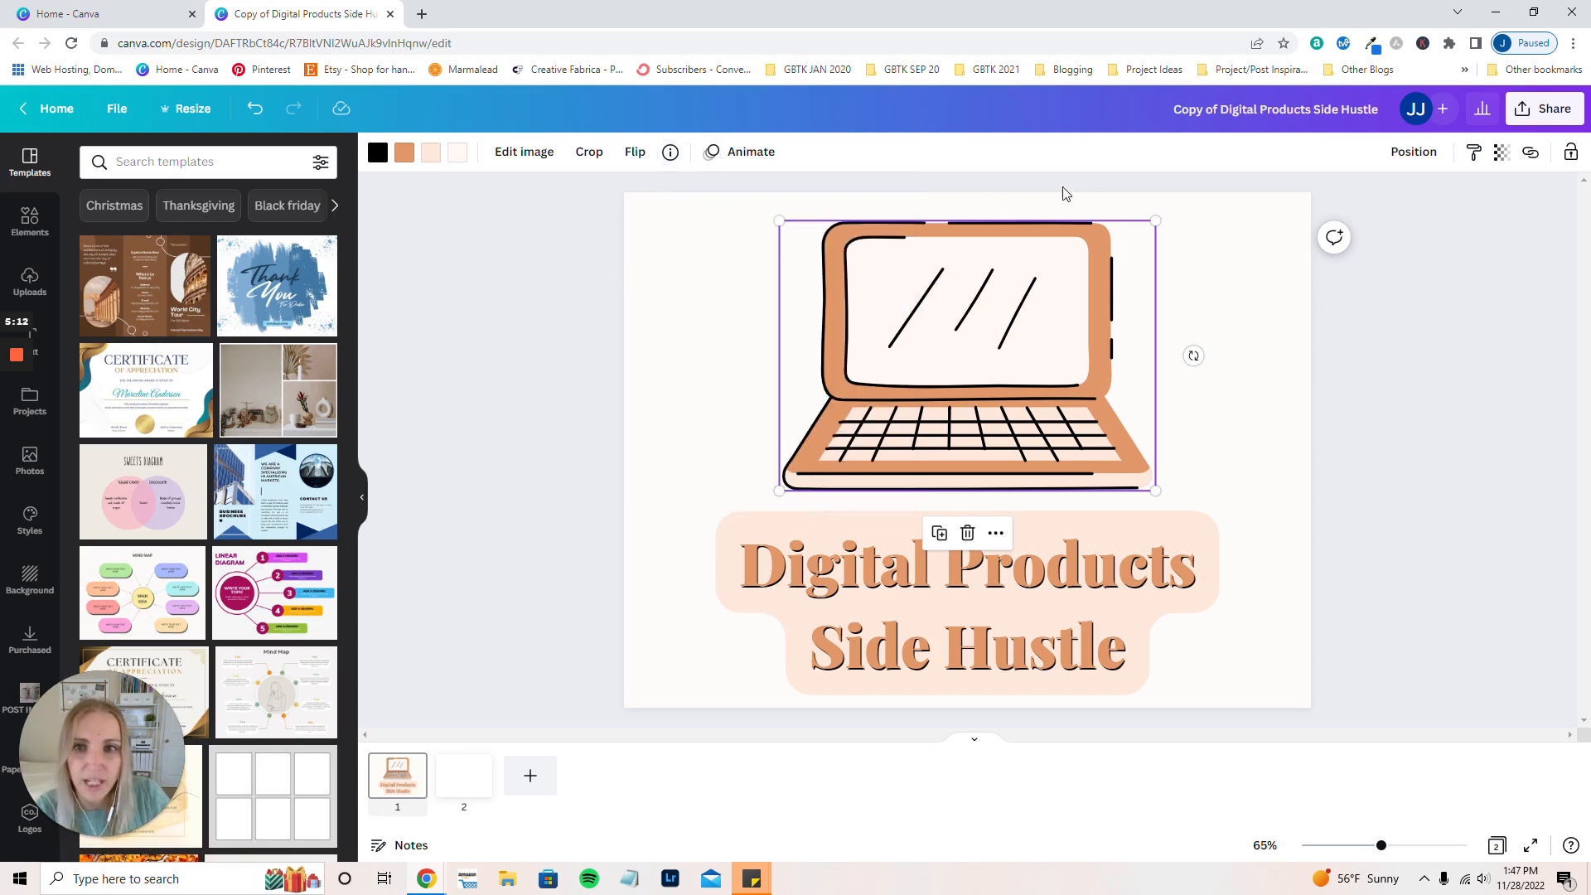
click(737, 154)
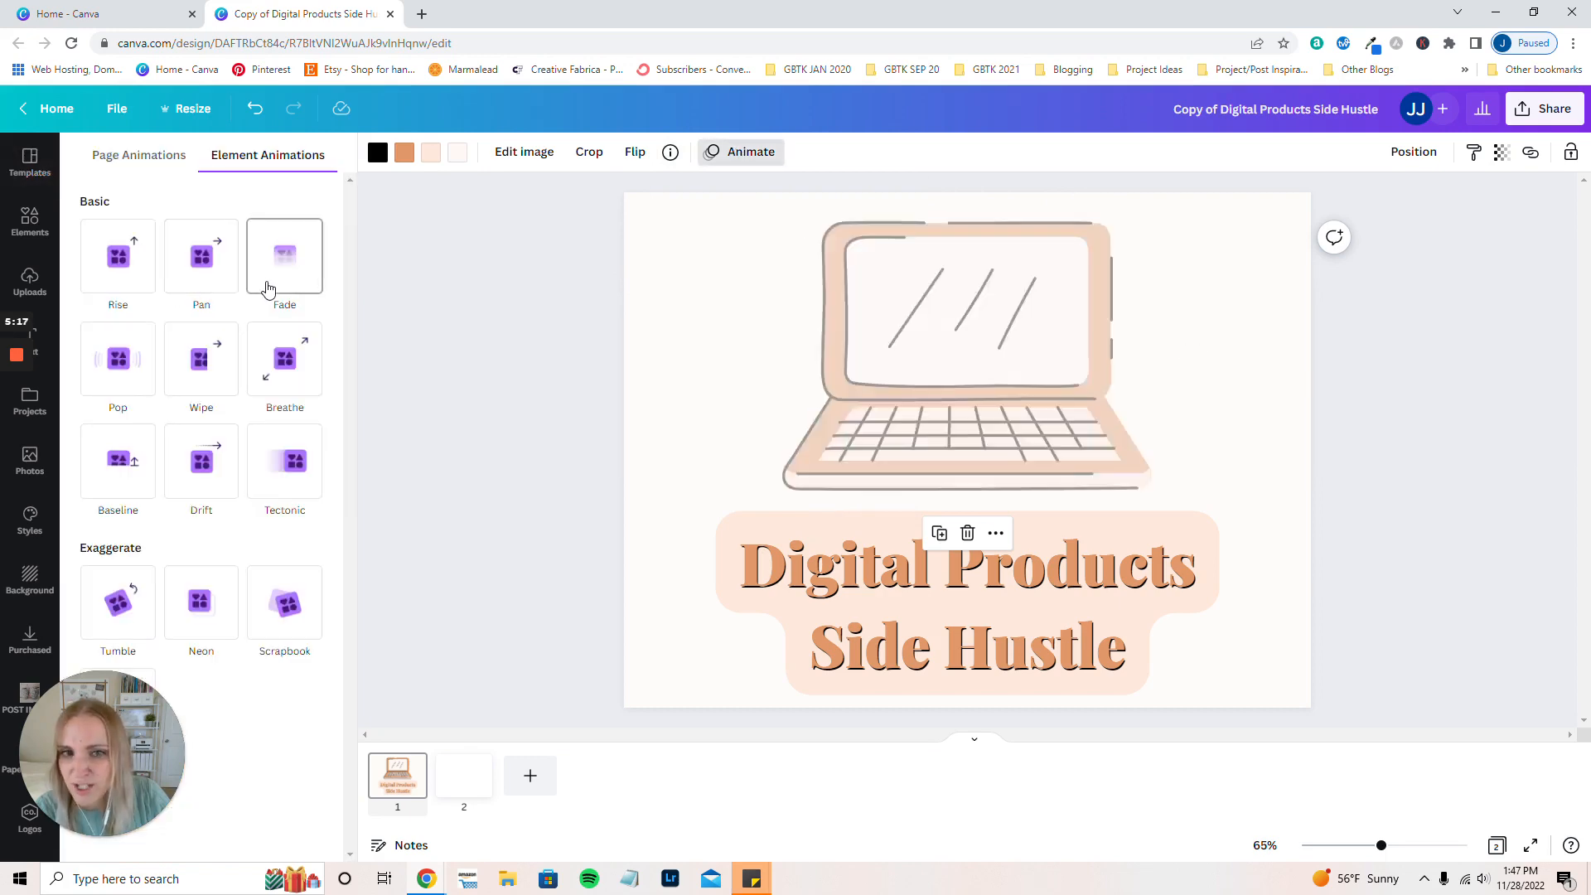
click(469, 379)
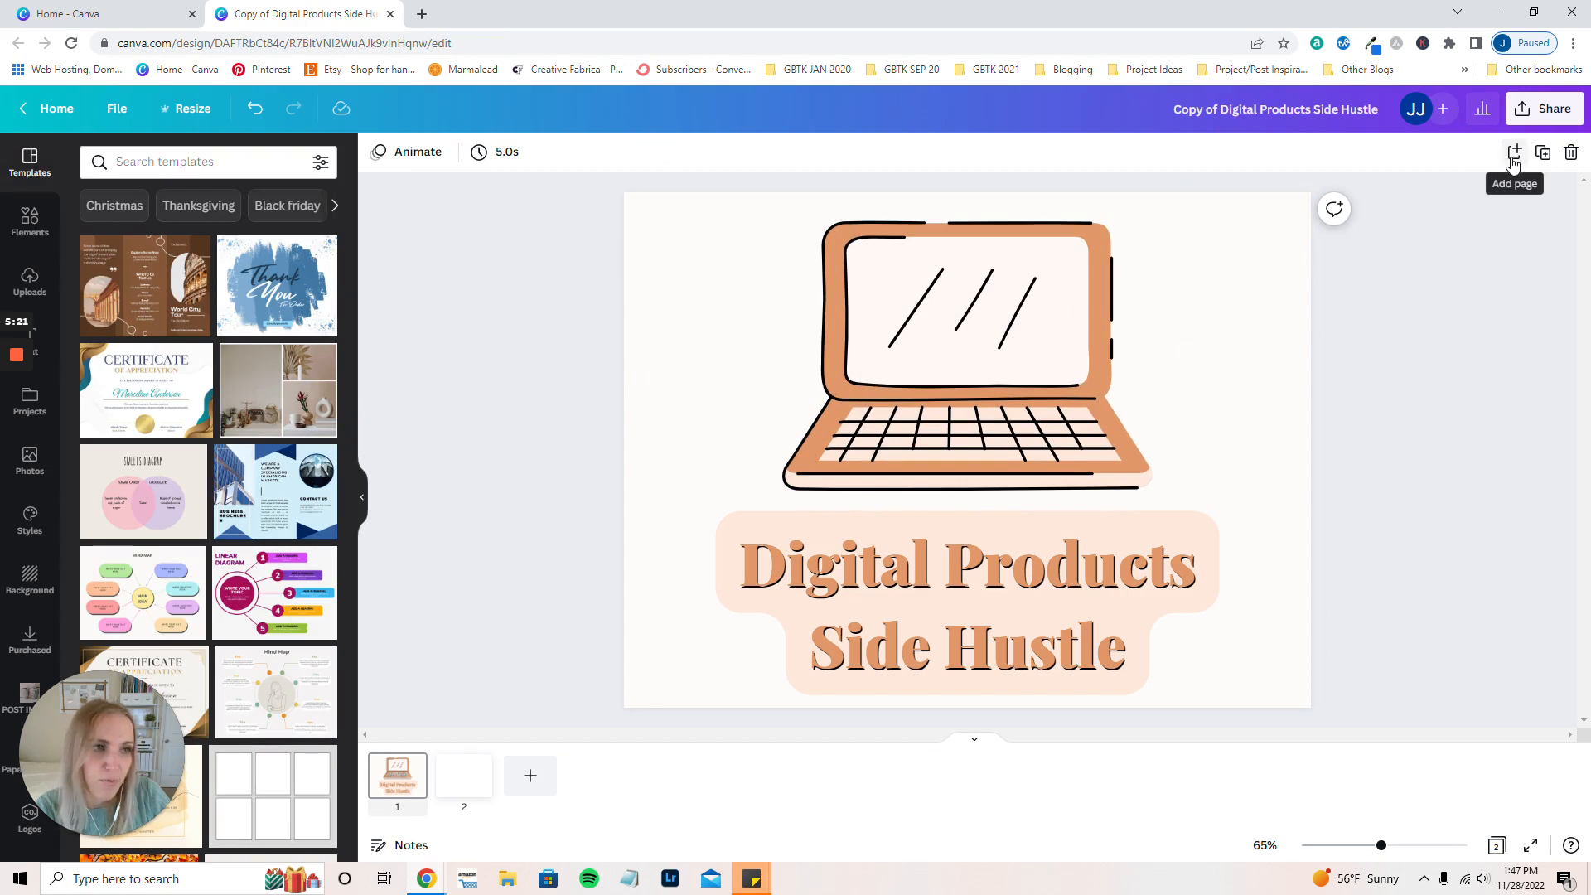
- Try the page alignments on the laptop graphic: bottom, middle, left and right, ending at the middle and center of the page
click(992, 356)
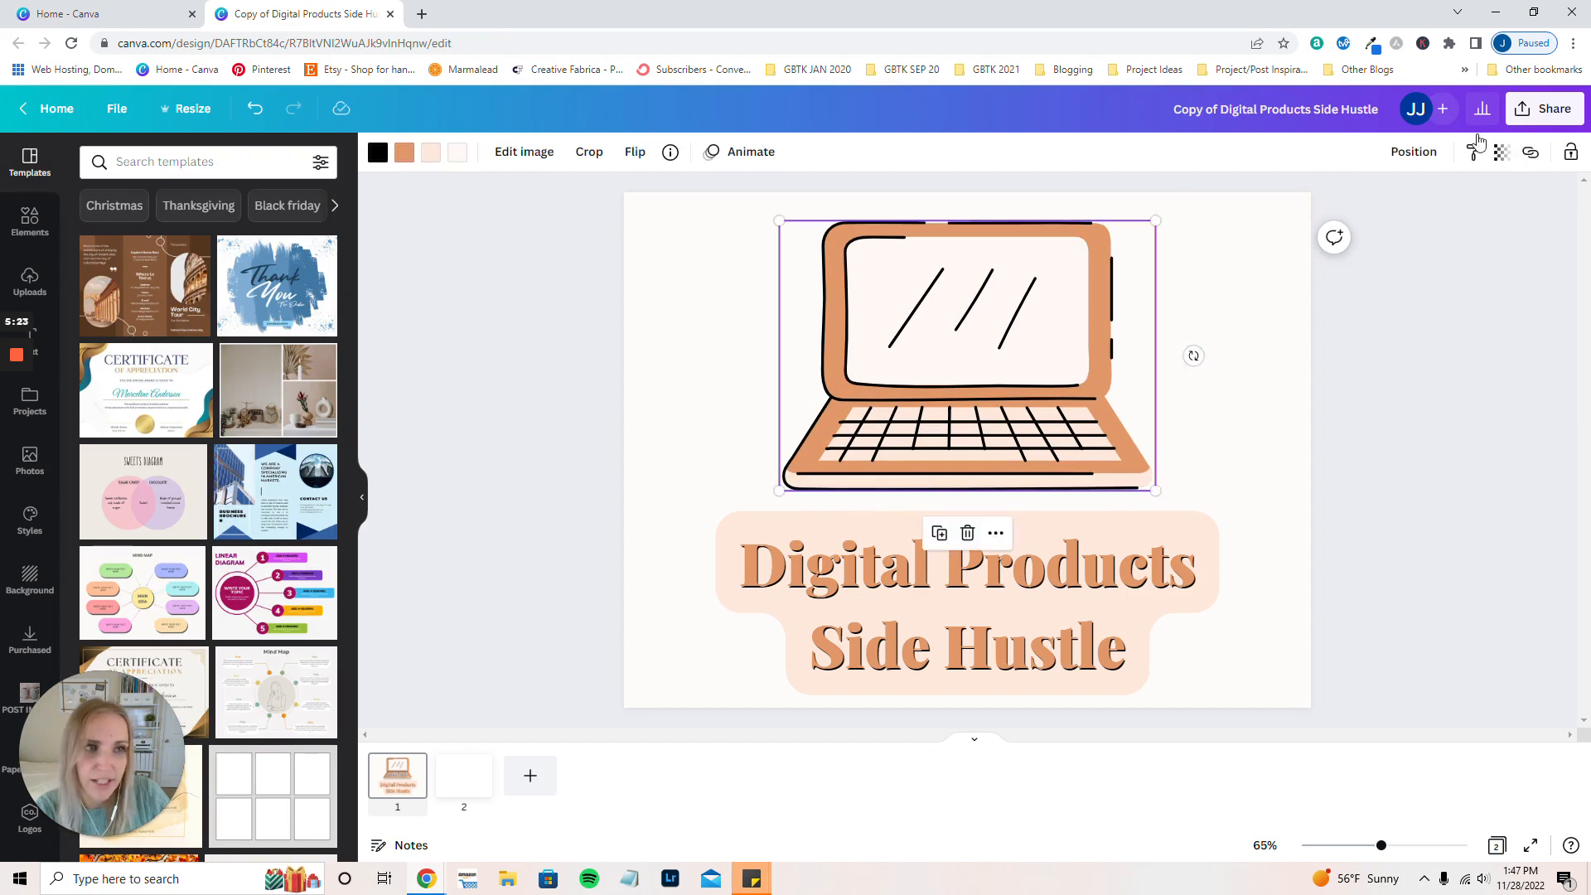
click(1412, 157)
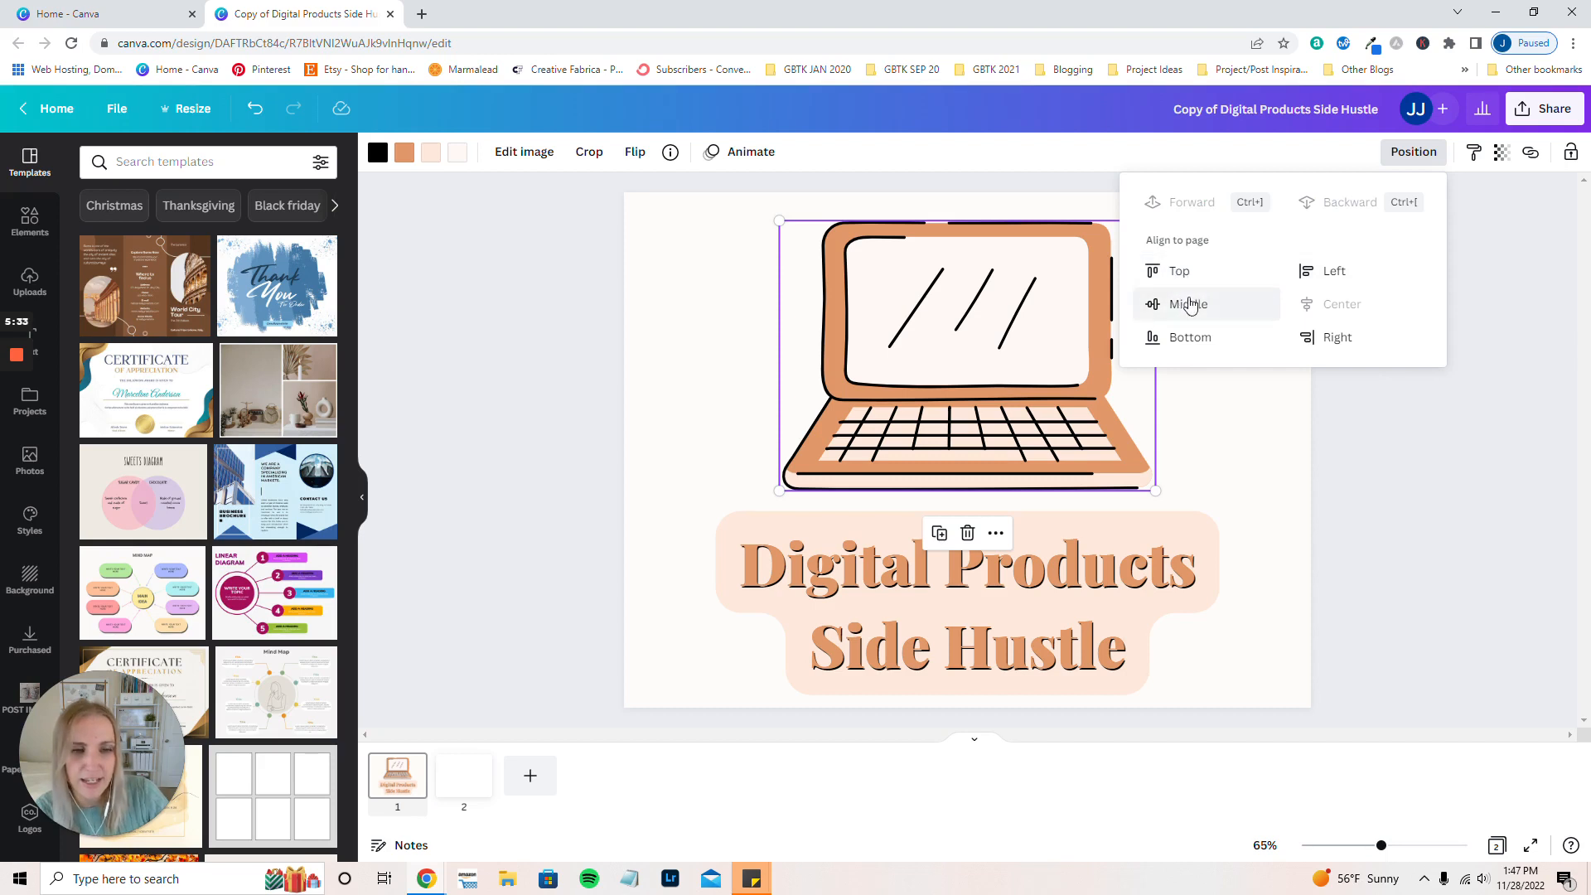
click(1195, 340)
click(1199, 305)
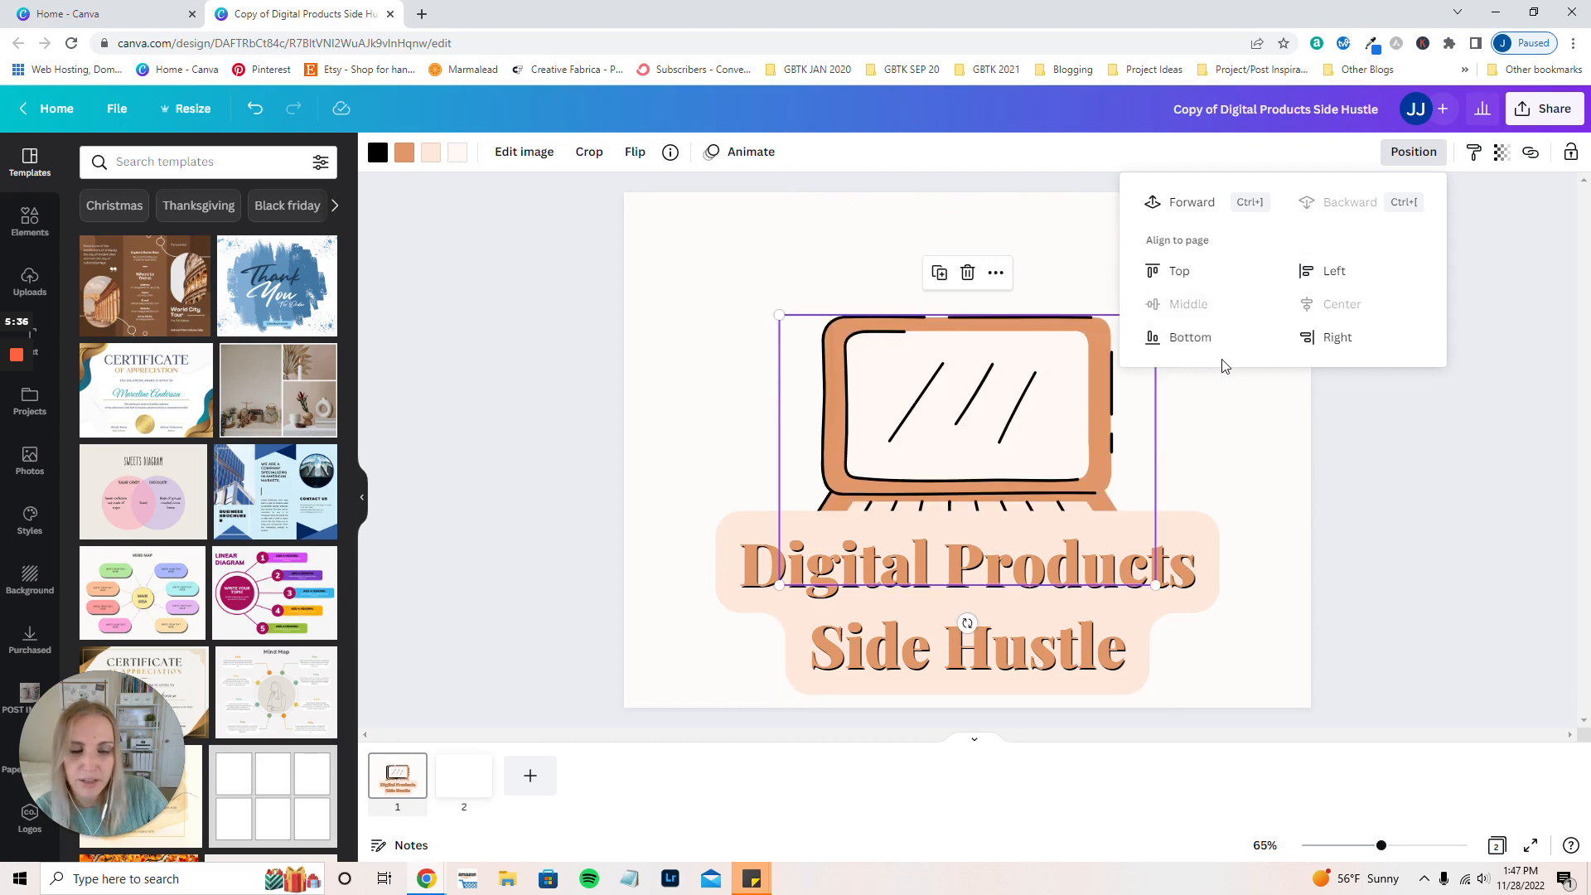
click(1360, 273)
click(1349, 340)
click(1355, 315)
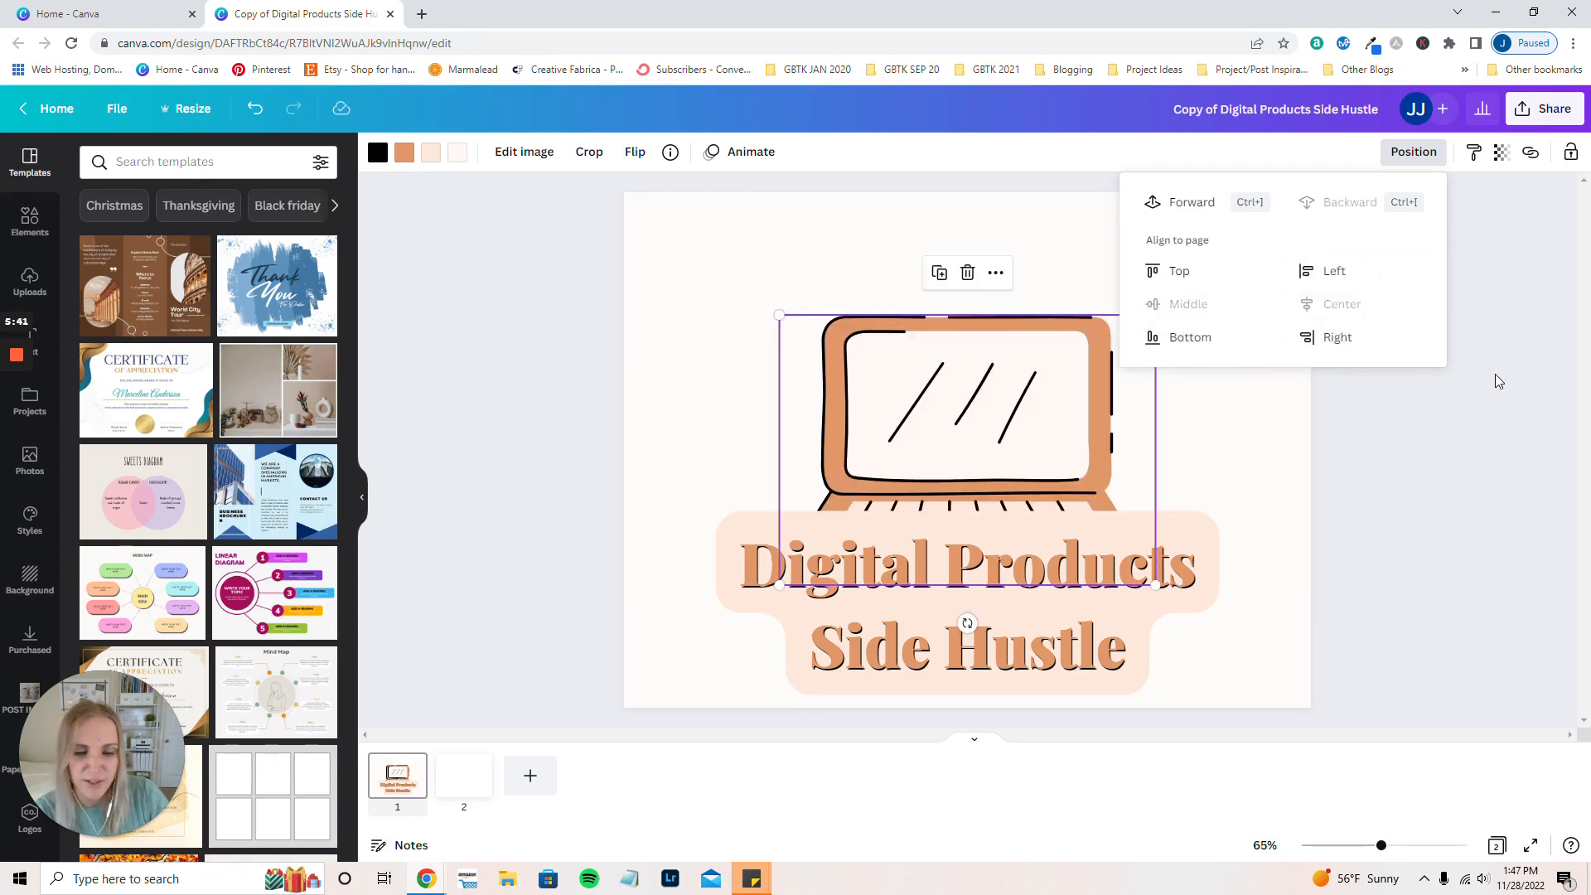
click(506, 358)
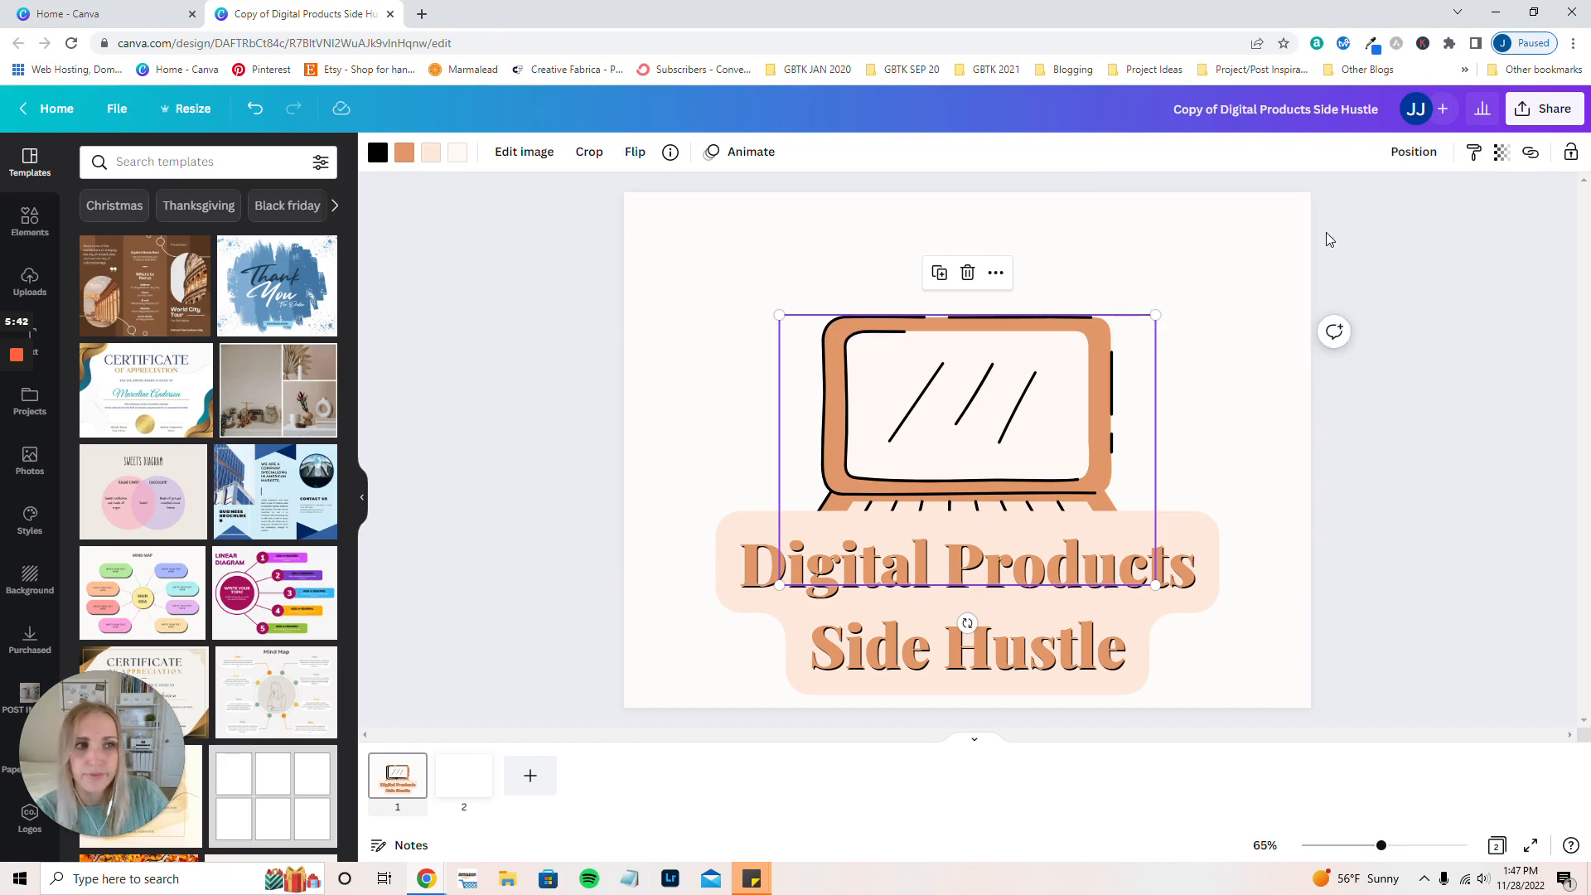
- Try out the laptop graphic's transparency setting and return it to 100
click(1500, 152)
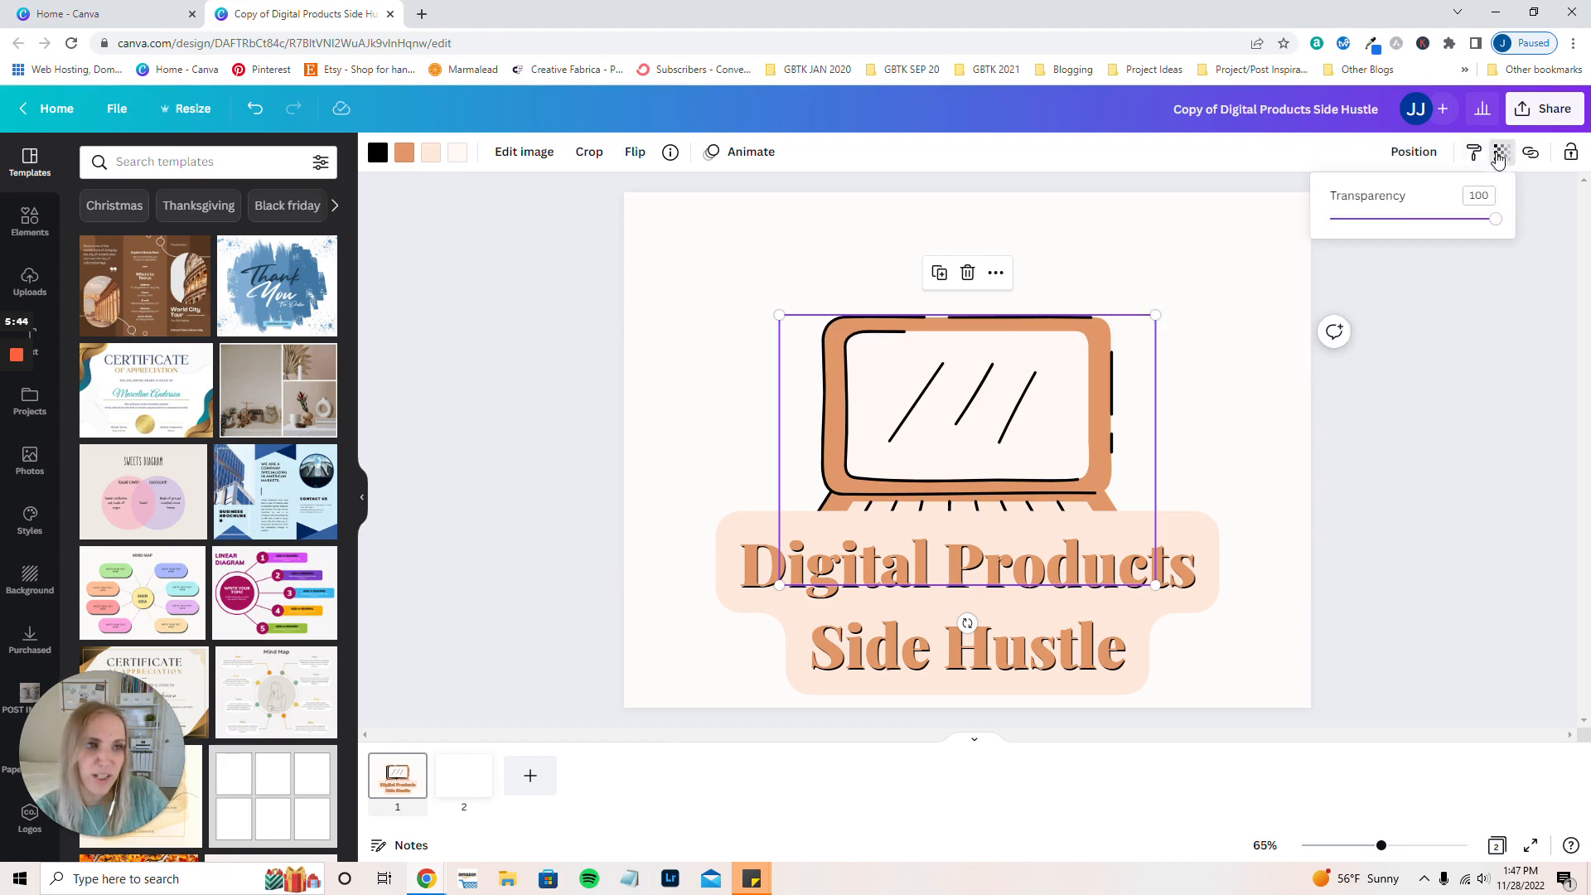
mouse_move(1493, 219)
mouse_down()
mouse_move(1369, 228)
mouse_move(1495, 218)
mouse_up()
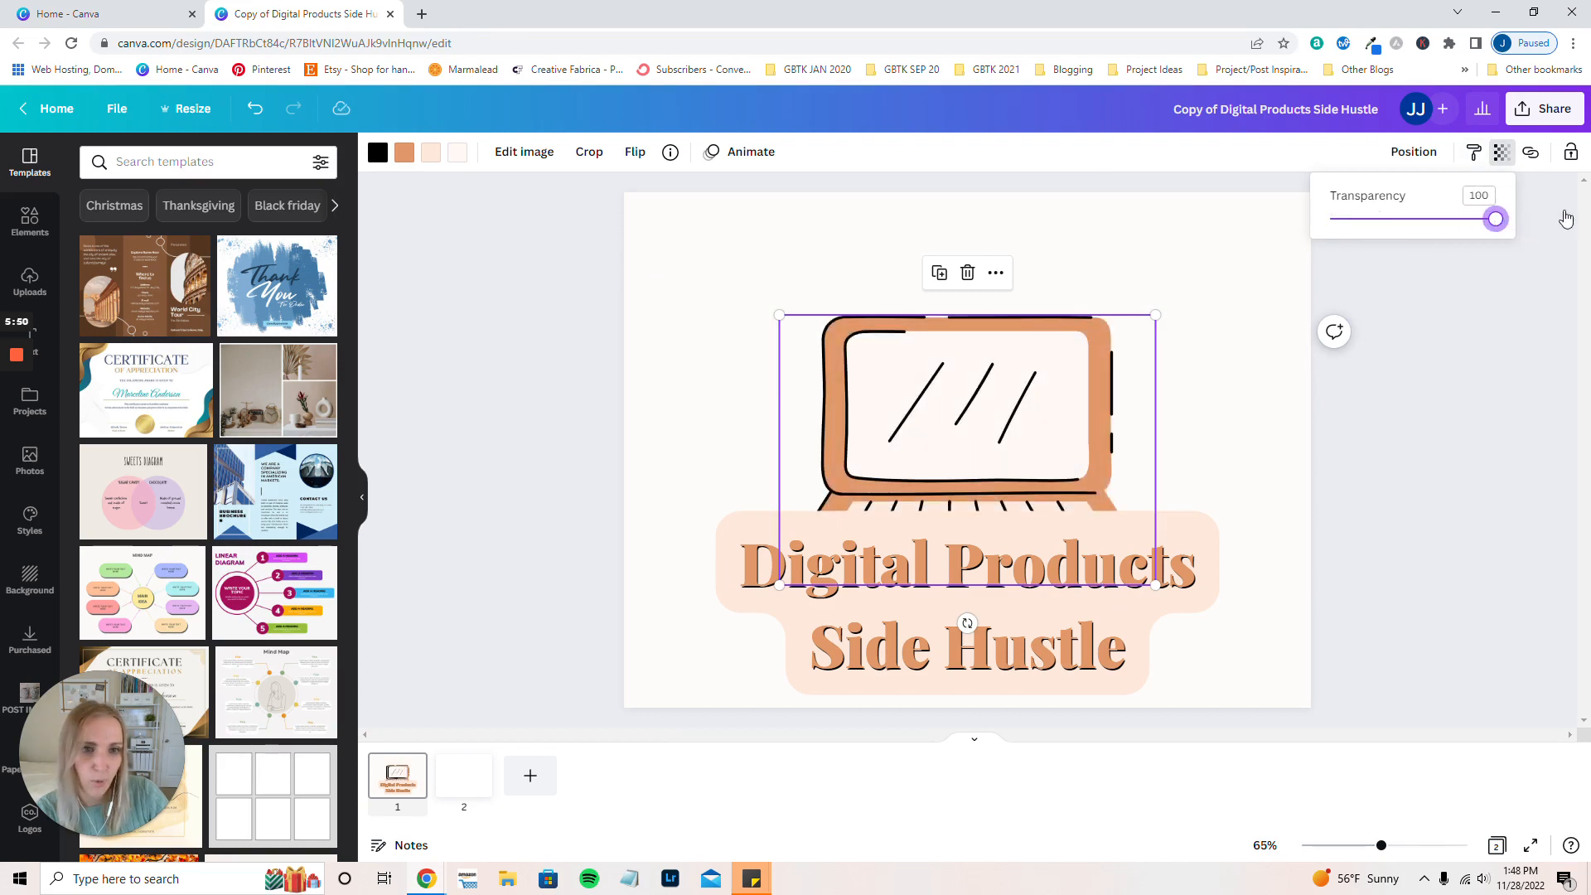
click(1537, 350)
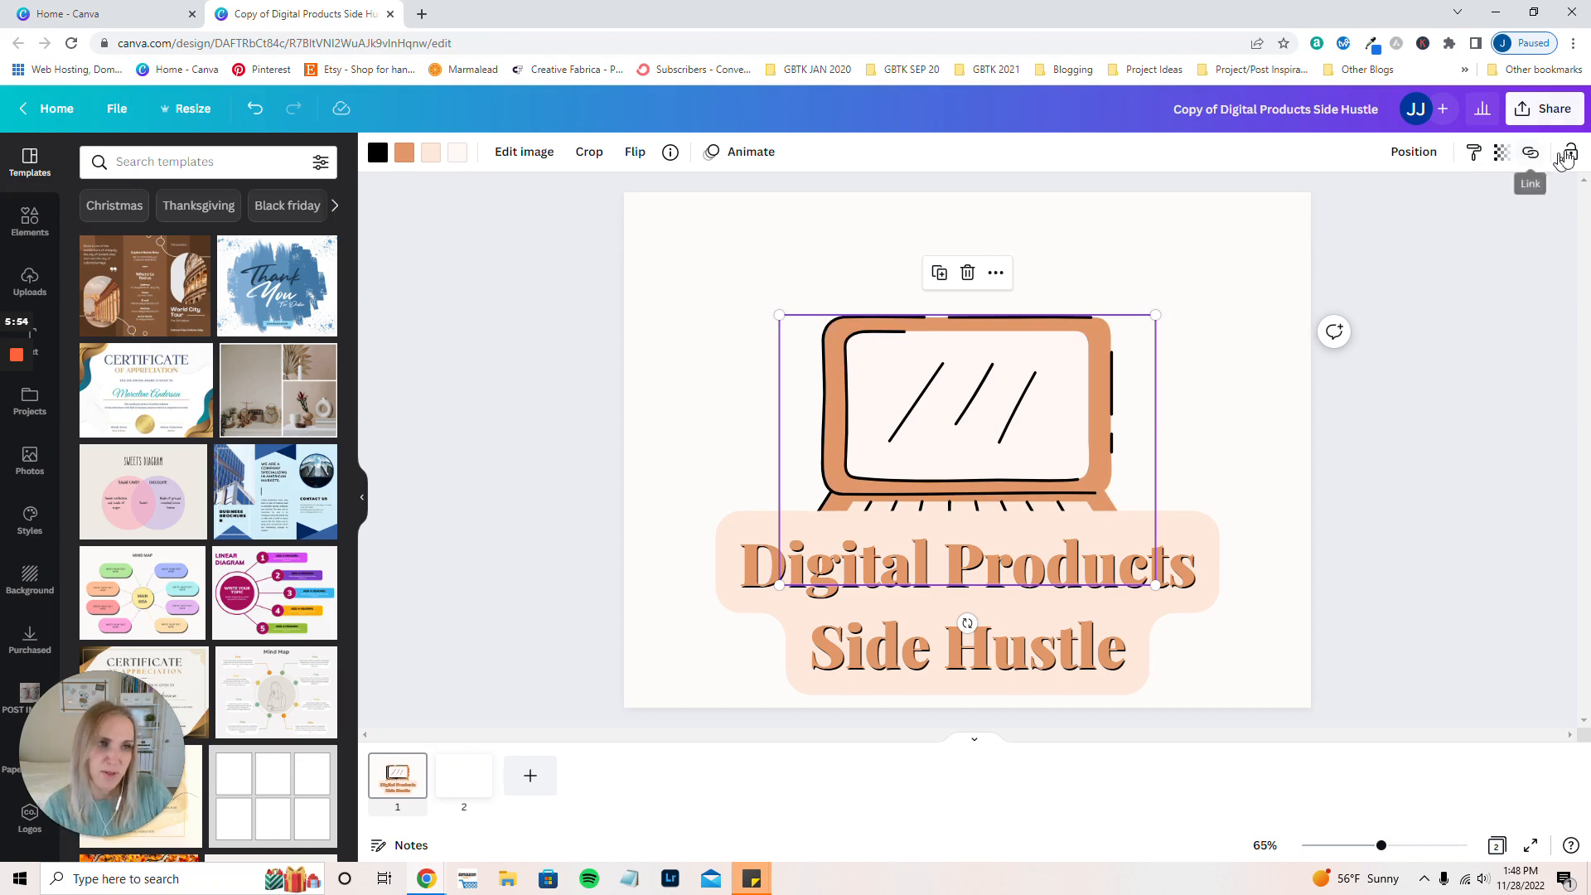
- Undo the alignment changes to the laptop graphic until it sits back above the title text, and deselect it
click(256, 111)
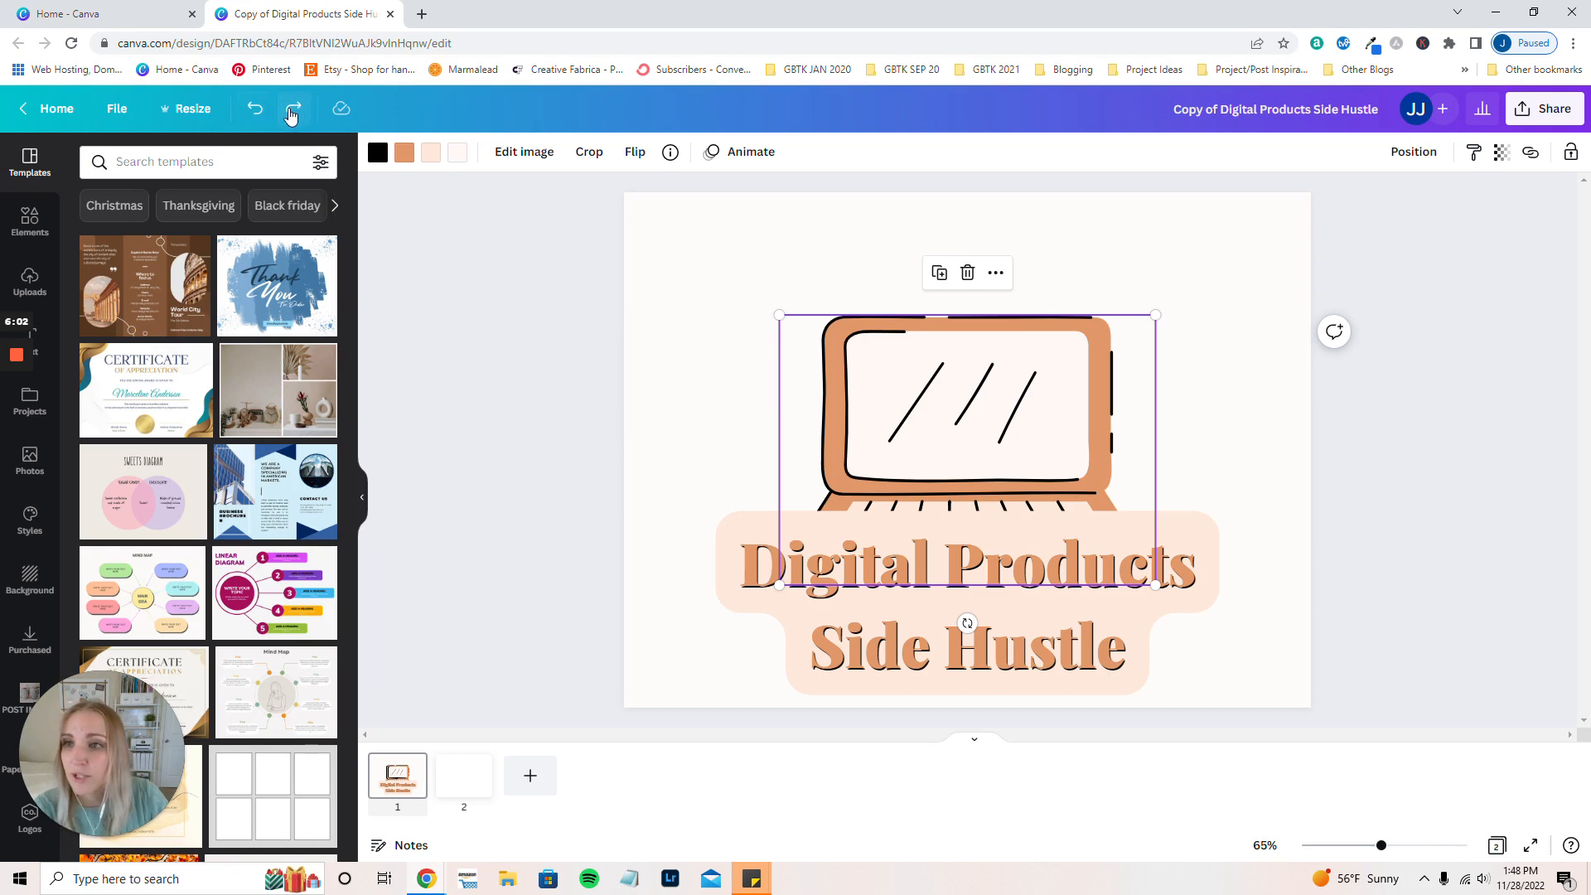
click(257, 112)
click(258, 112)
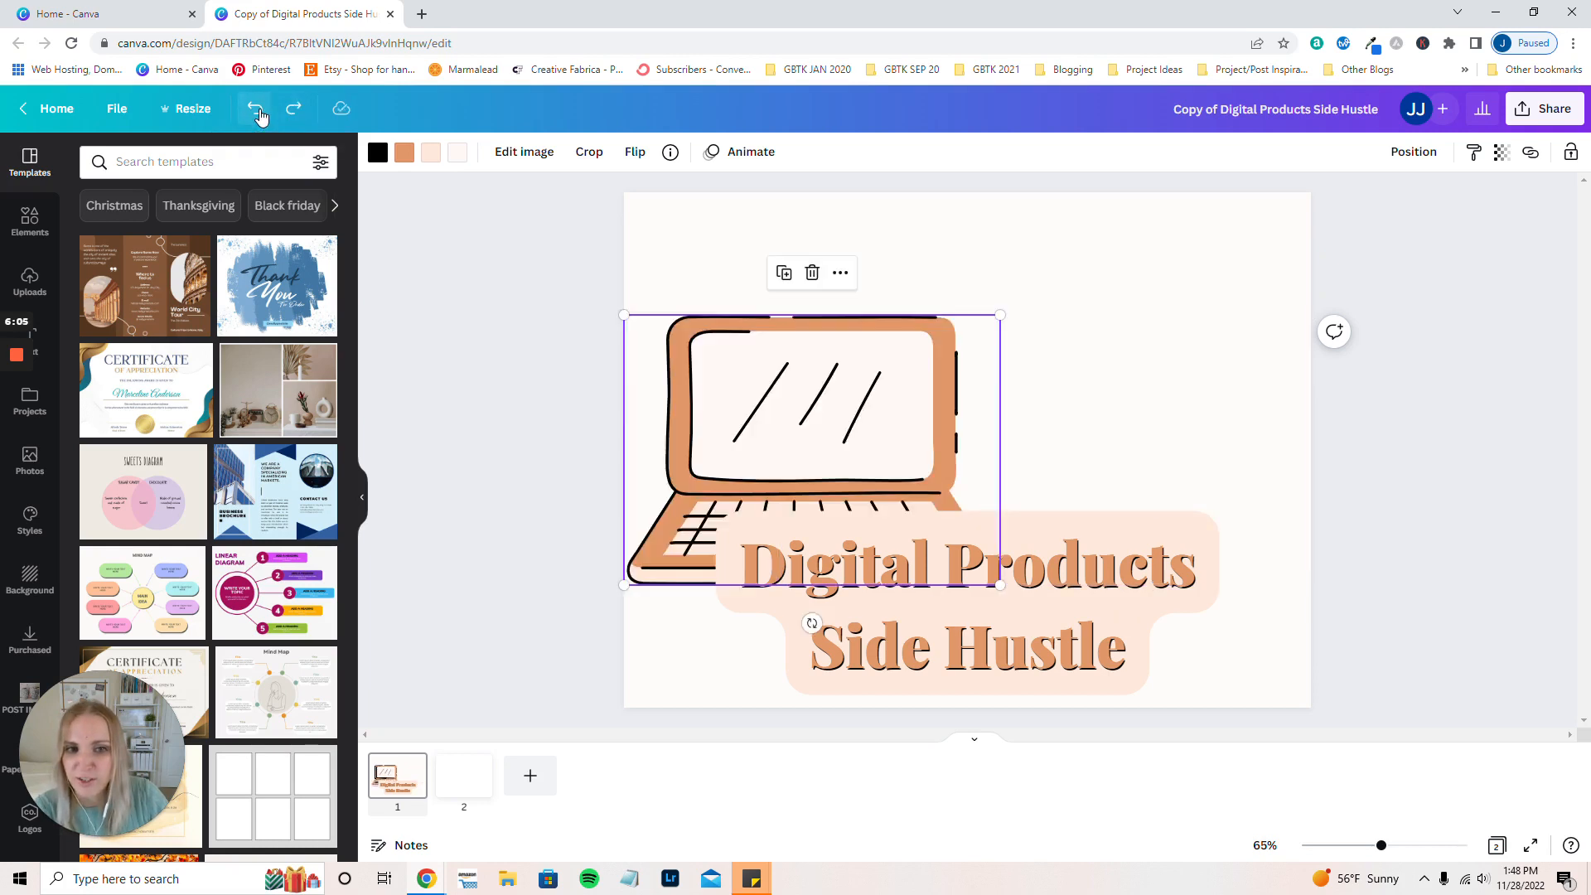
click(258, 112)
click(258, 112)
click(258, 112)
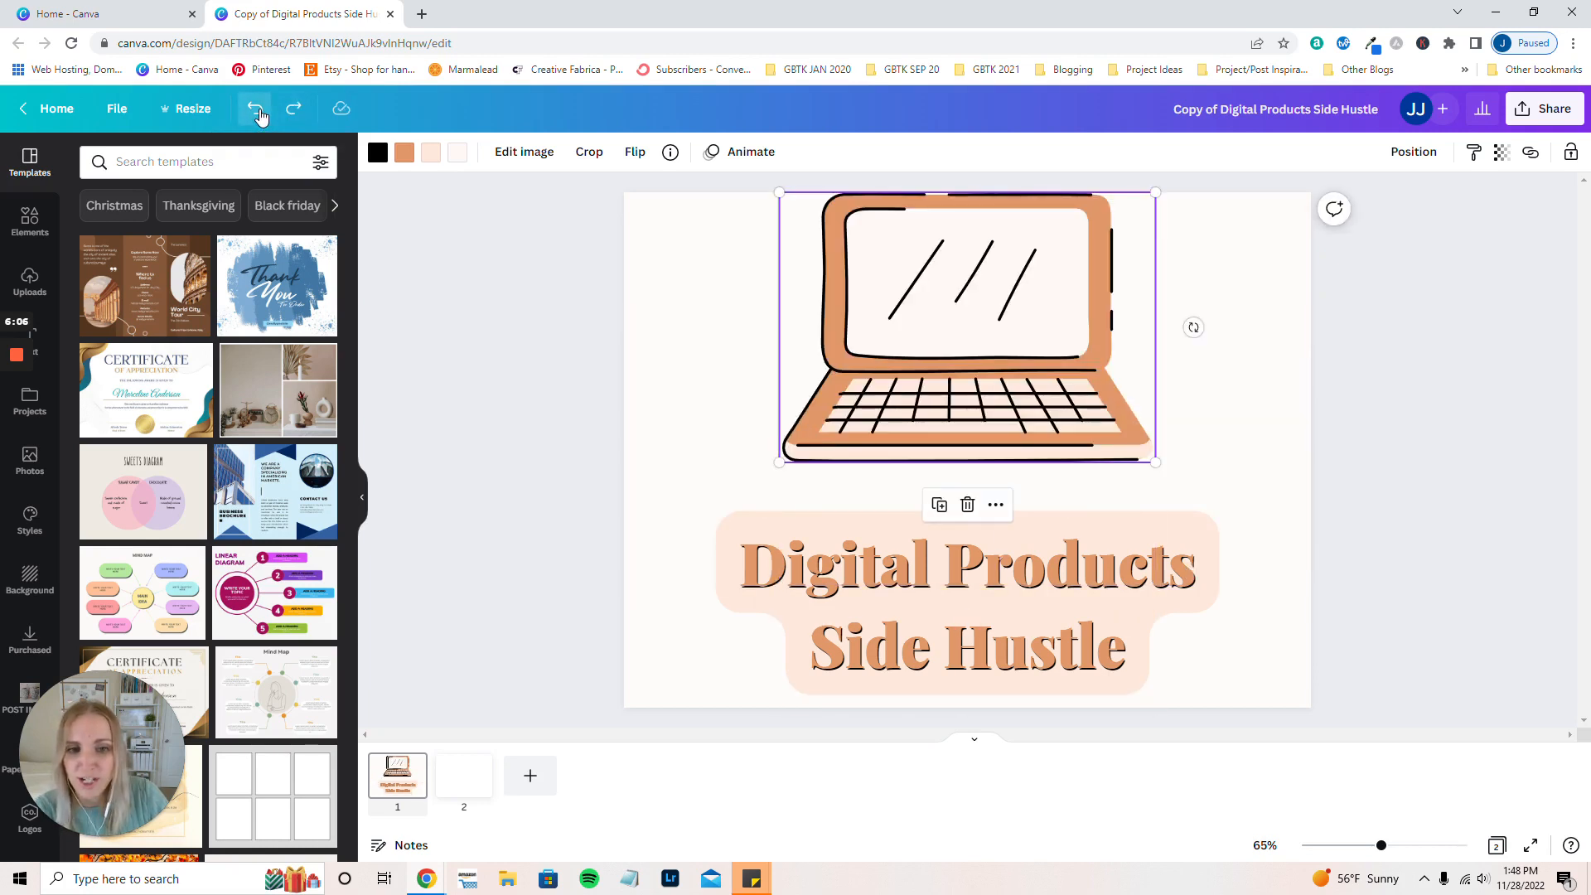
click(258, 111)
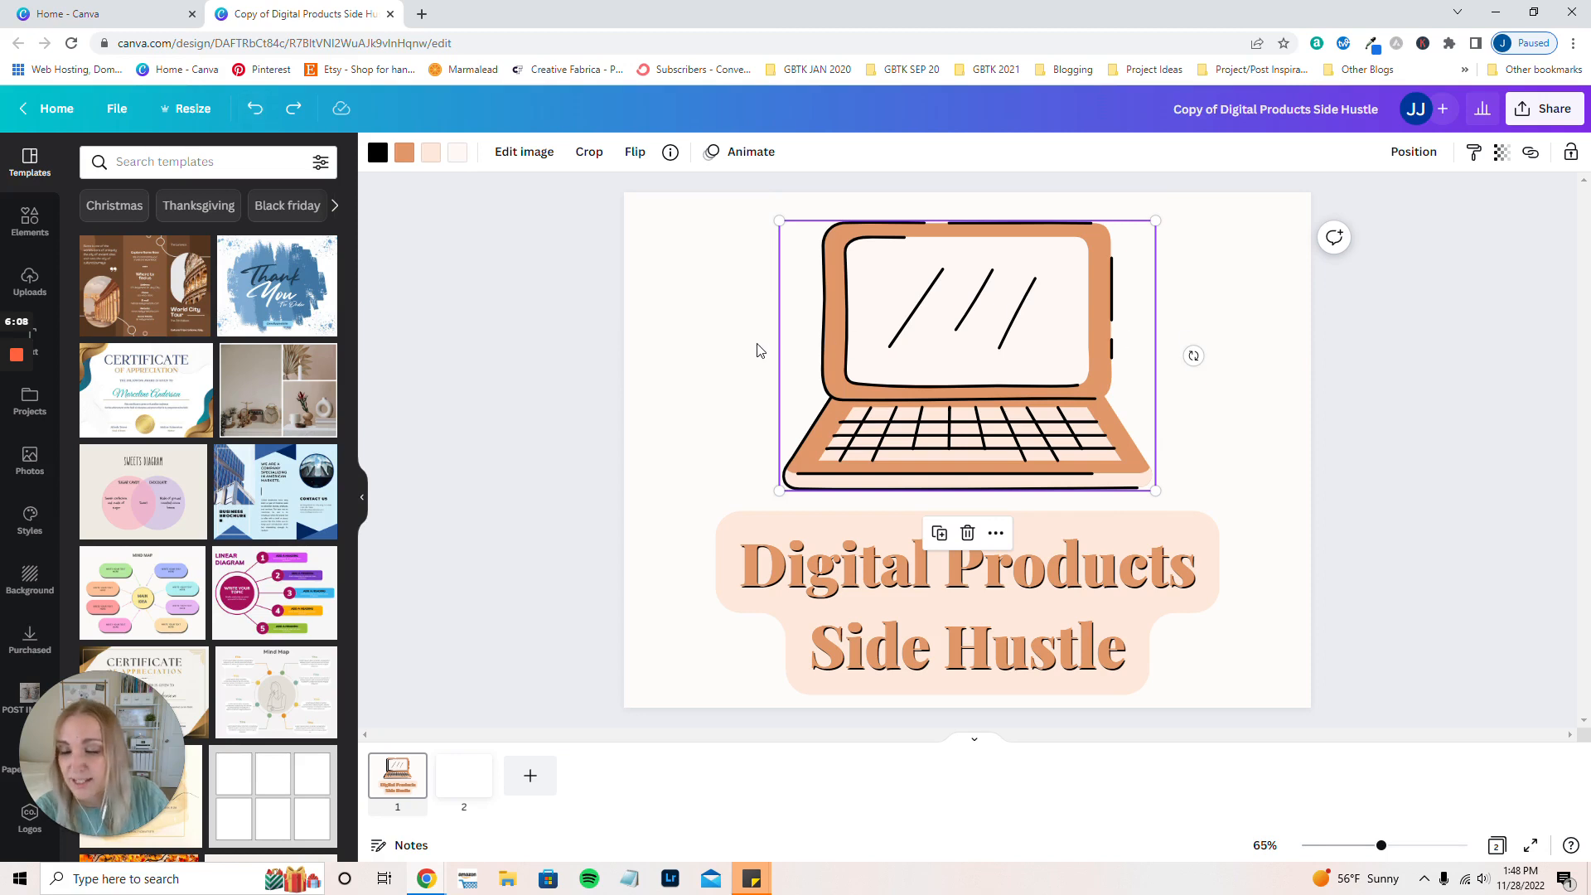
click(516, 354)
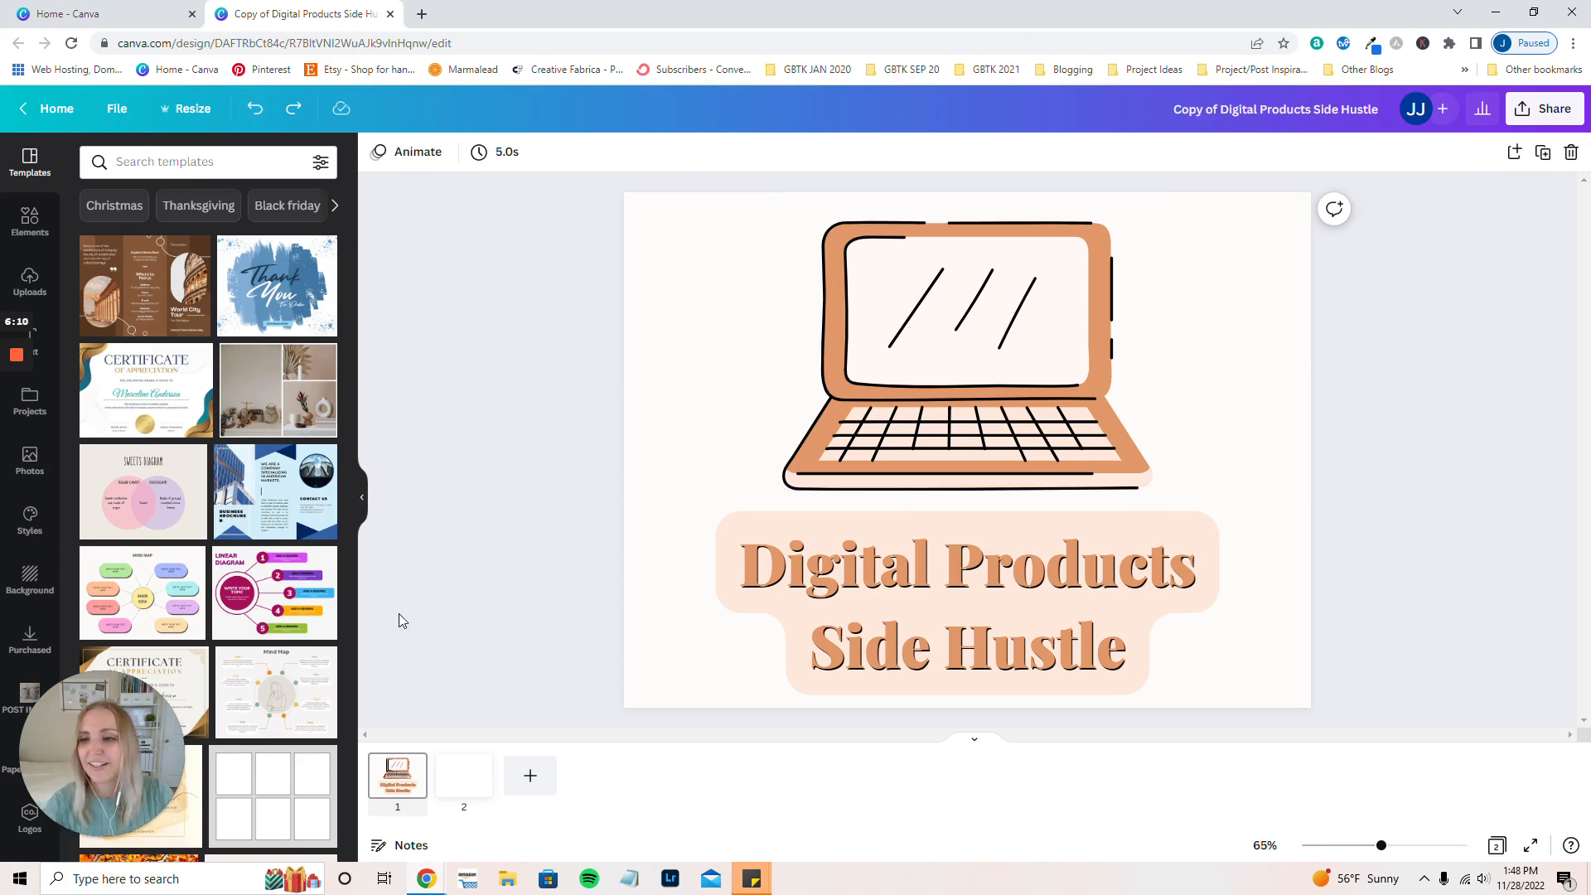
- Look through the suggested templates for the design
mouse_move(469, 793)
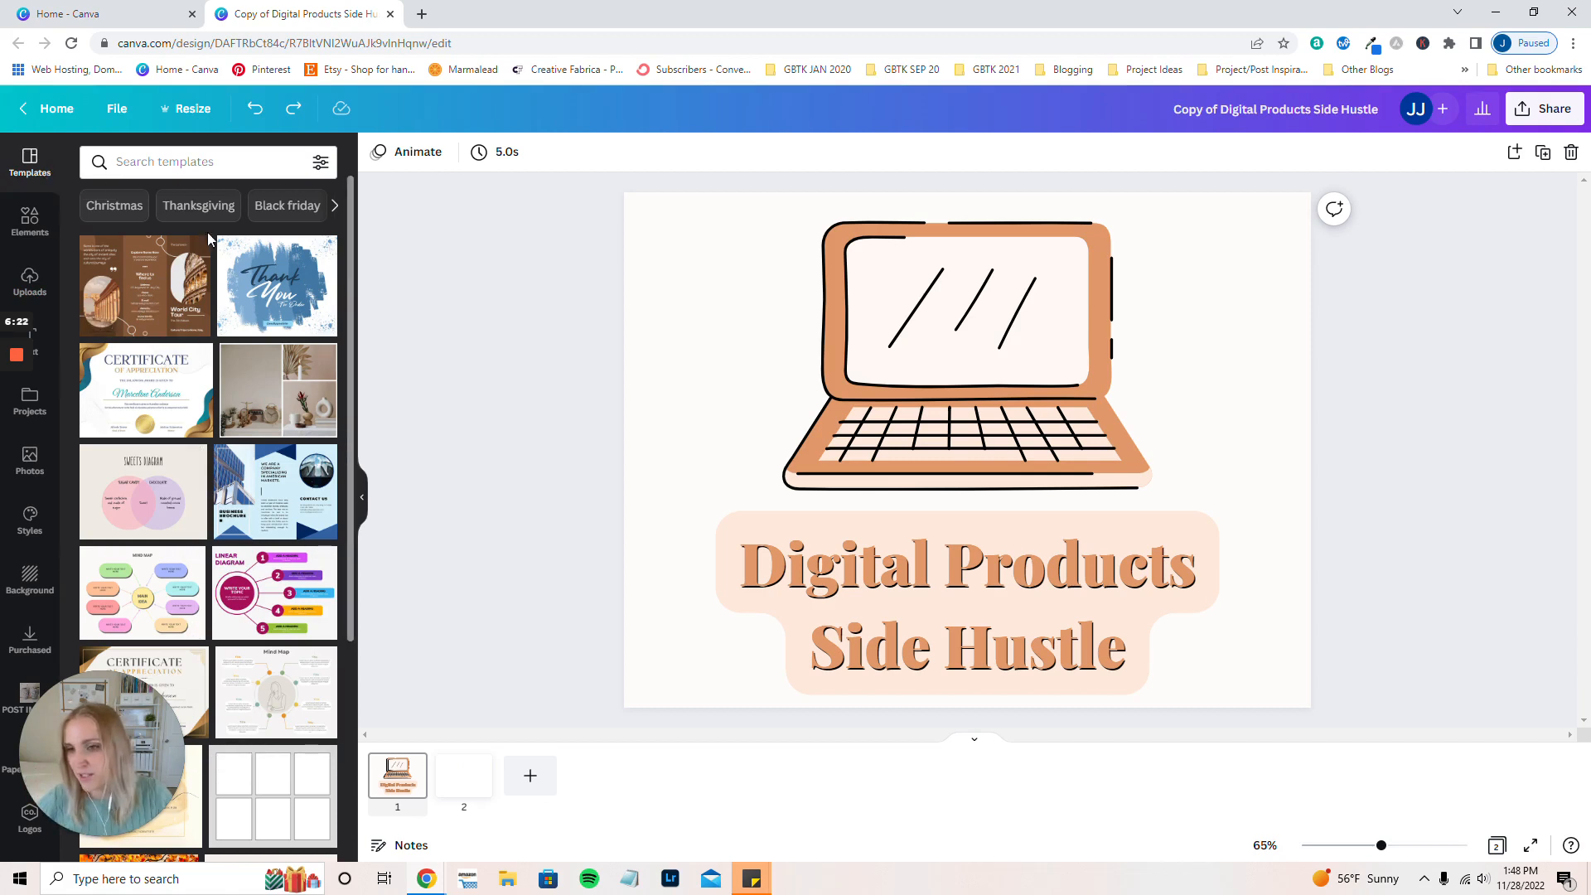
scroll(294, 497, down, 2)
scroll(319, 387, up, 1)
scroll(319, 388, up, 1)
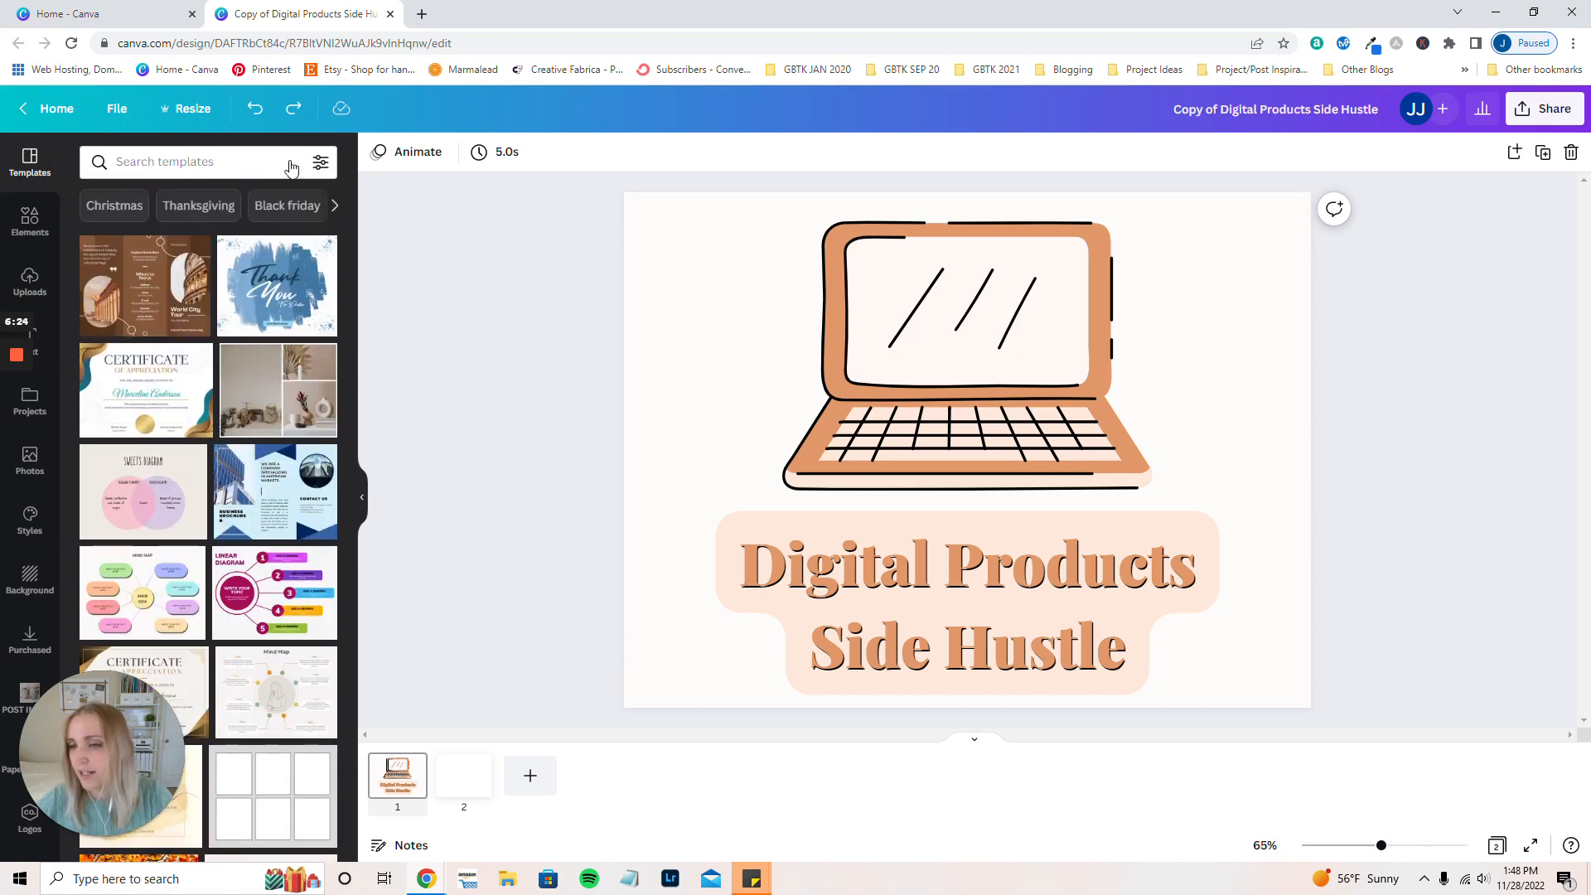
- Browse the Elements library from recently used items and shapes through charts, tables, frames and grids to the graphic collections
click(30, 220)
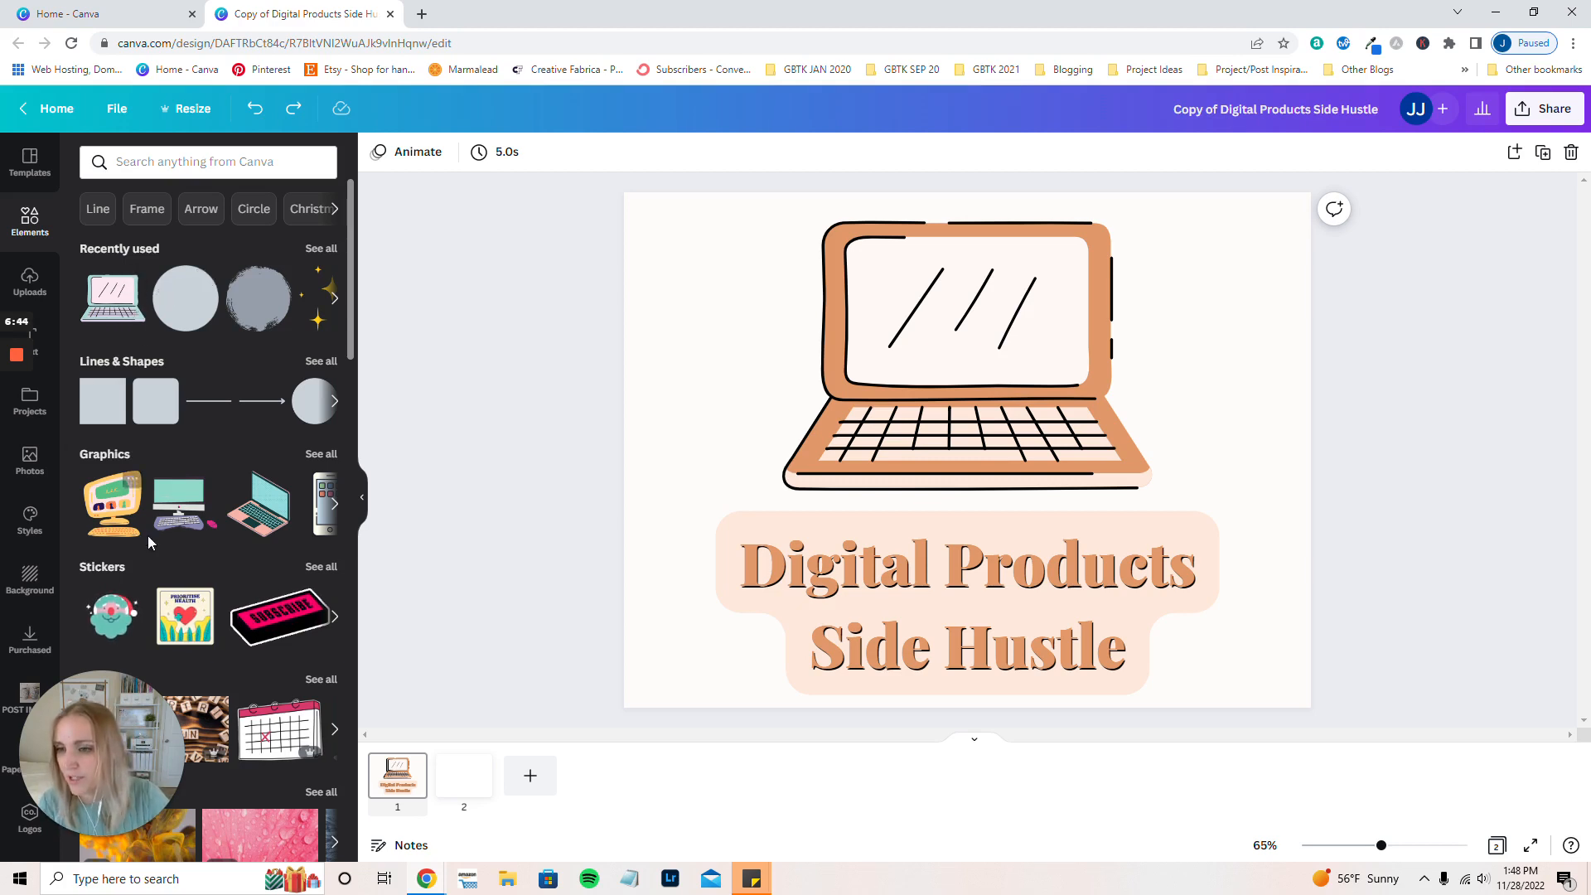
scroll(213, 526, down, 1)
scroll(93, 323, up, 1)
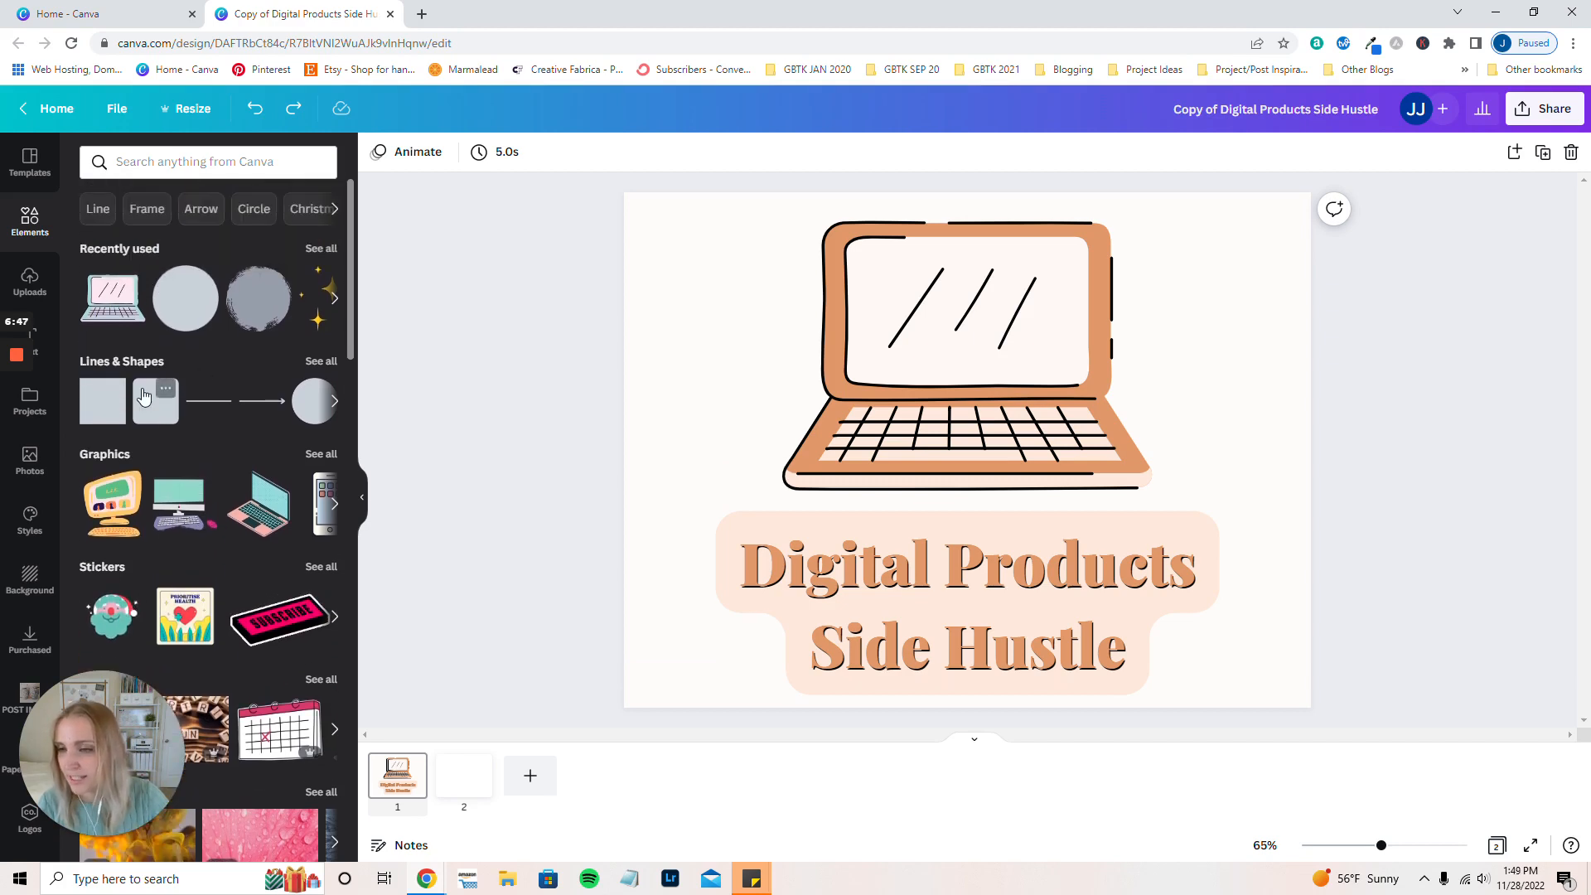
scroll(284, 418, down, 1)
scroll(284, 431, down, 4)
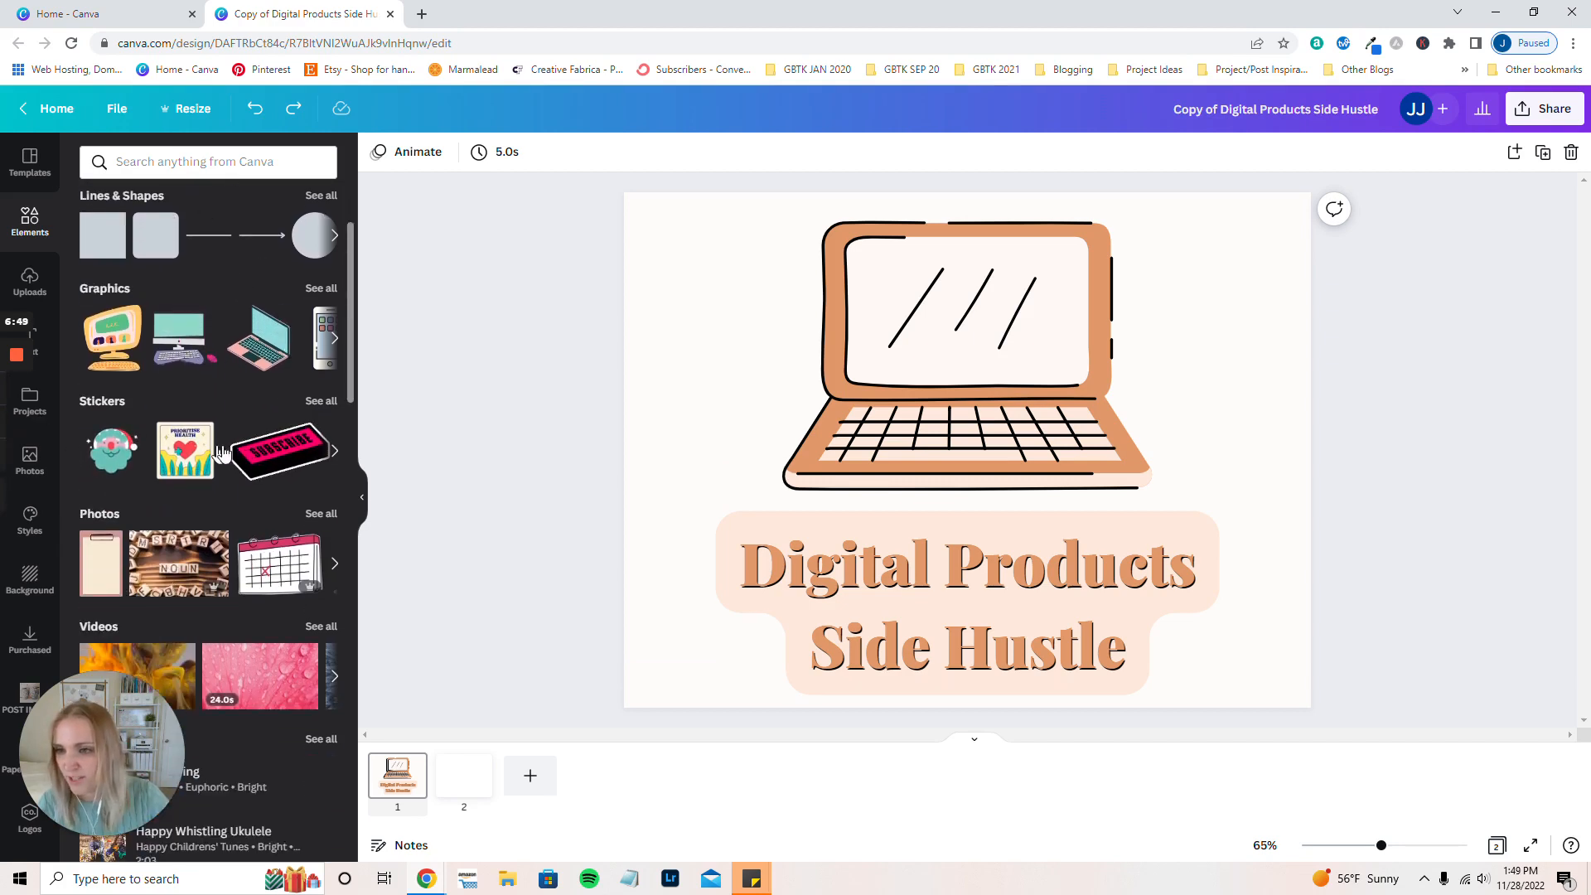
scroll(308, 455, down, 3)
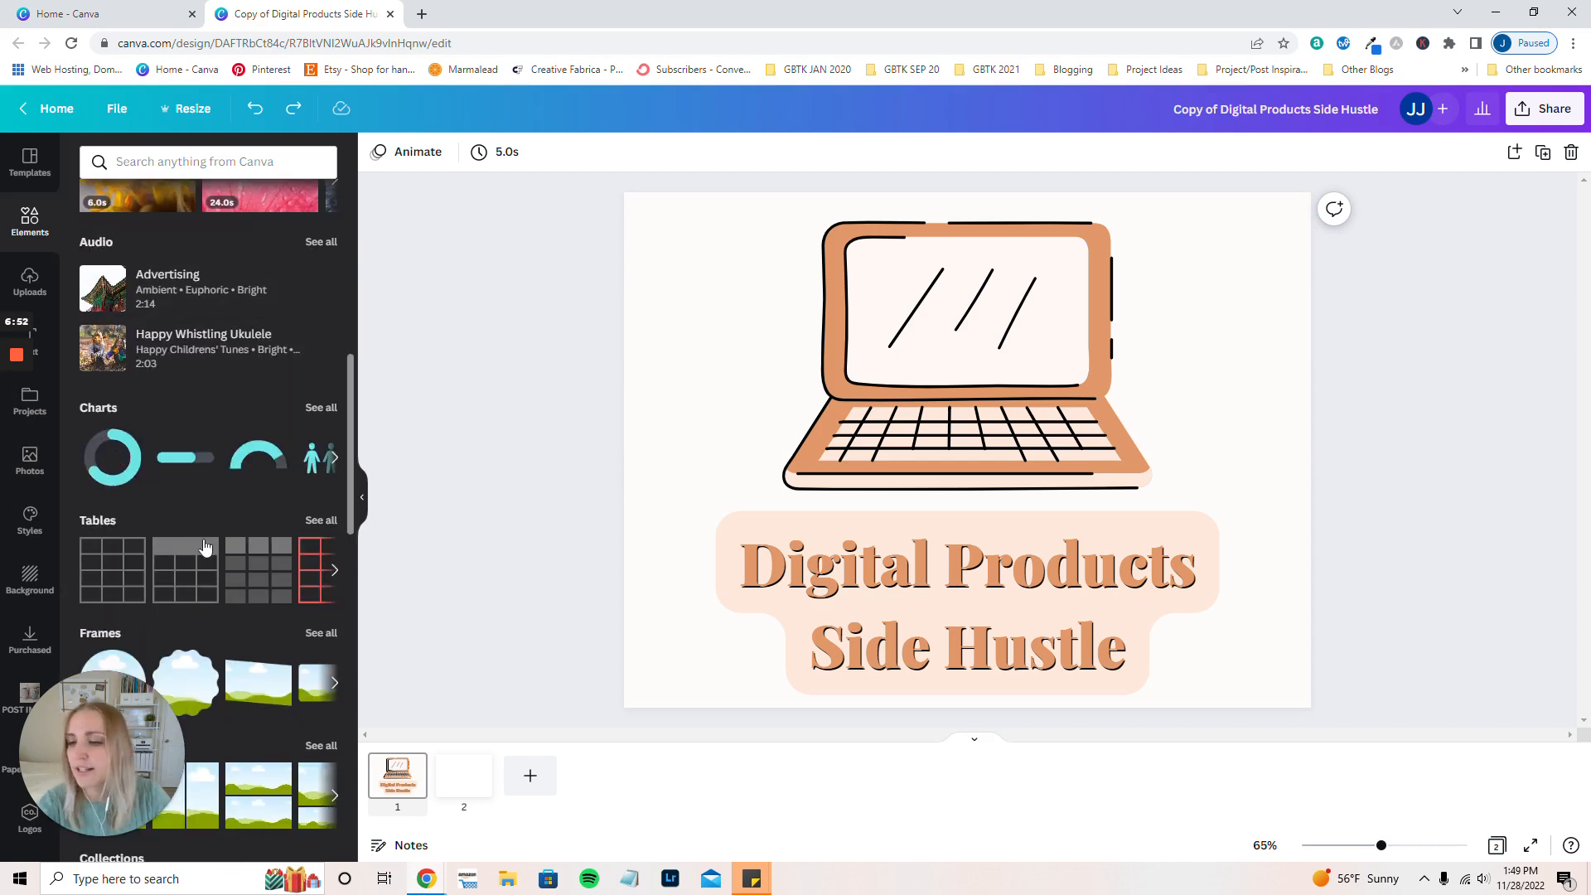
scroll(205, 547, down, 3)
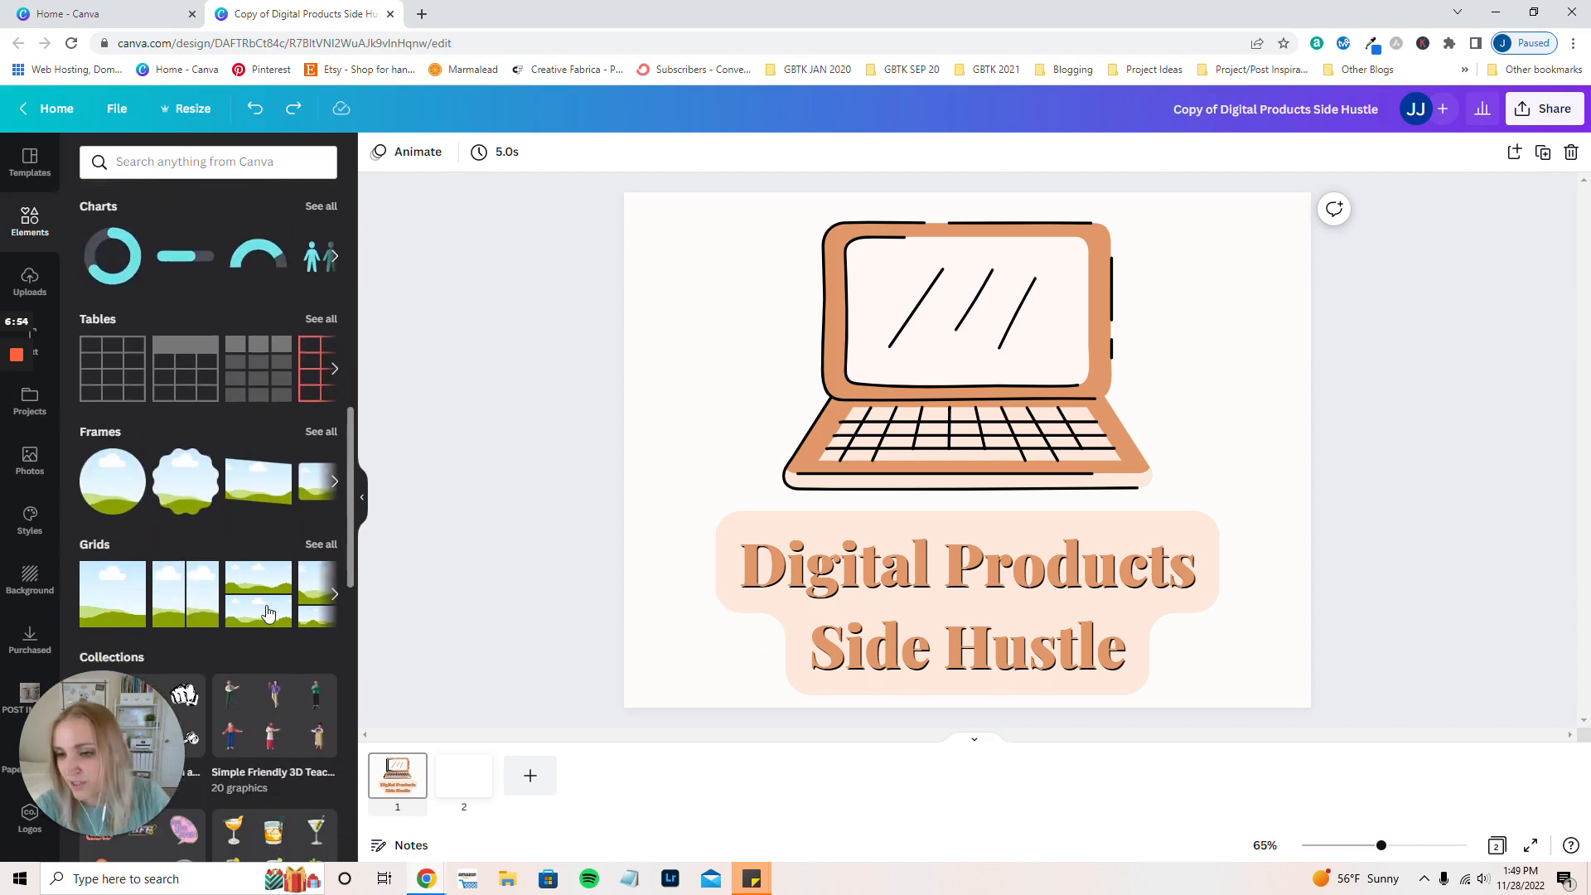
scroll(268, 613, down, 7)
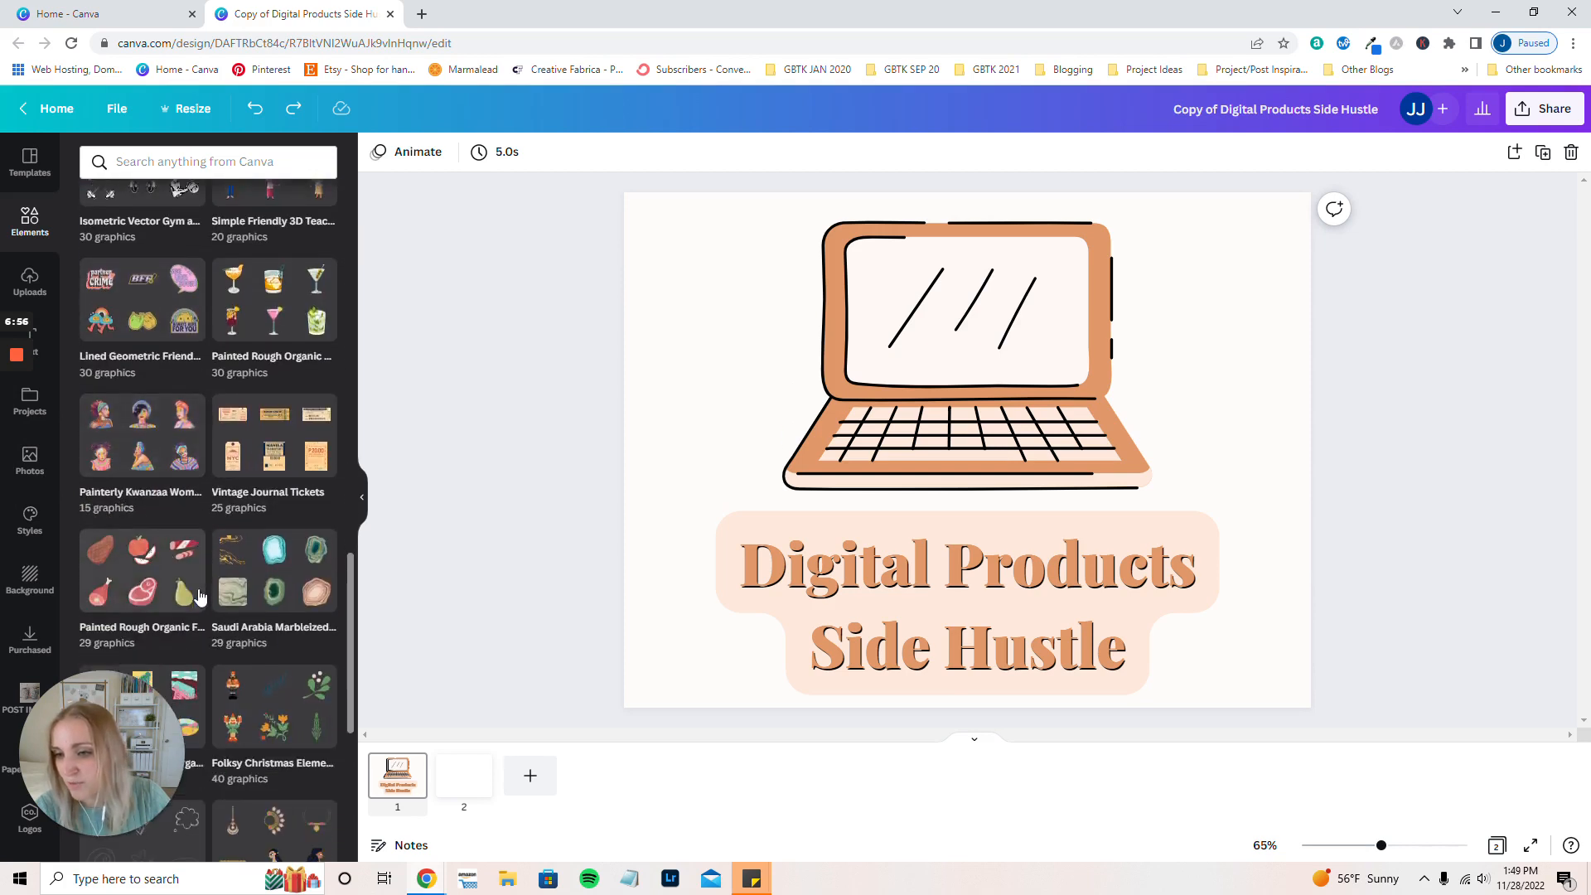
scroll(200, 594, down, 7)
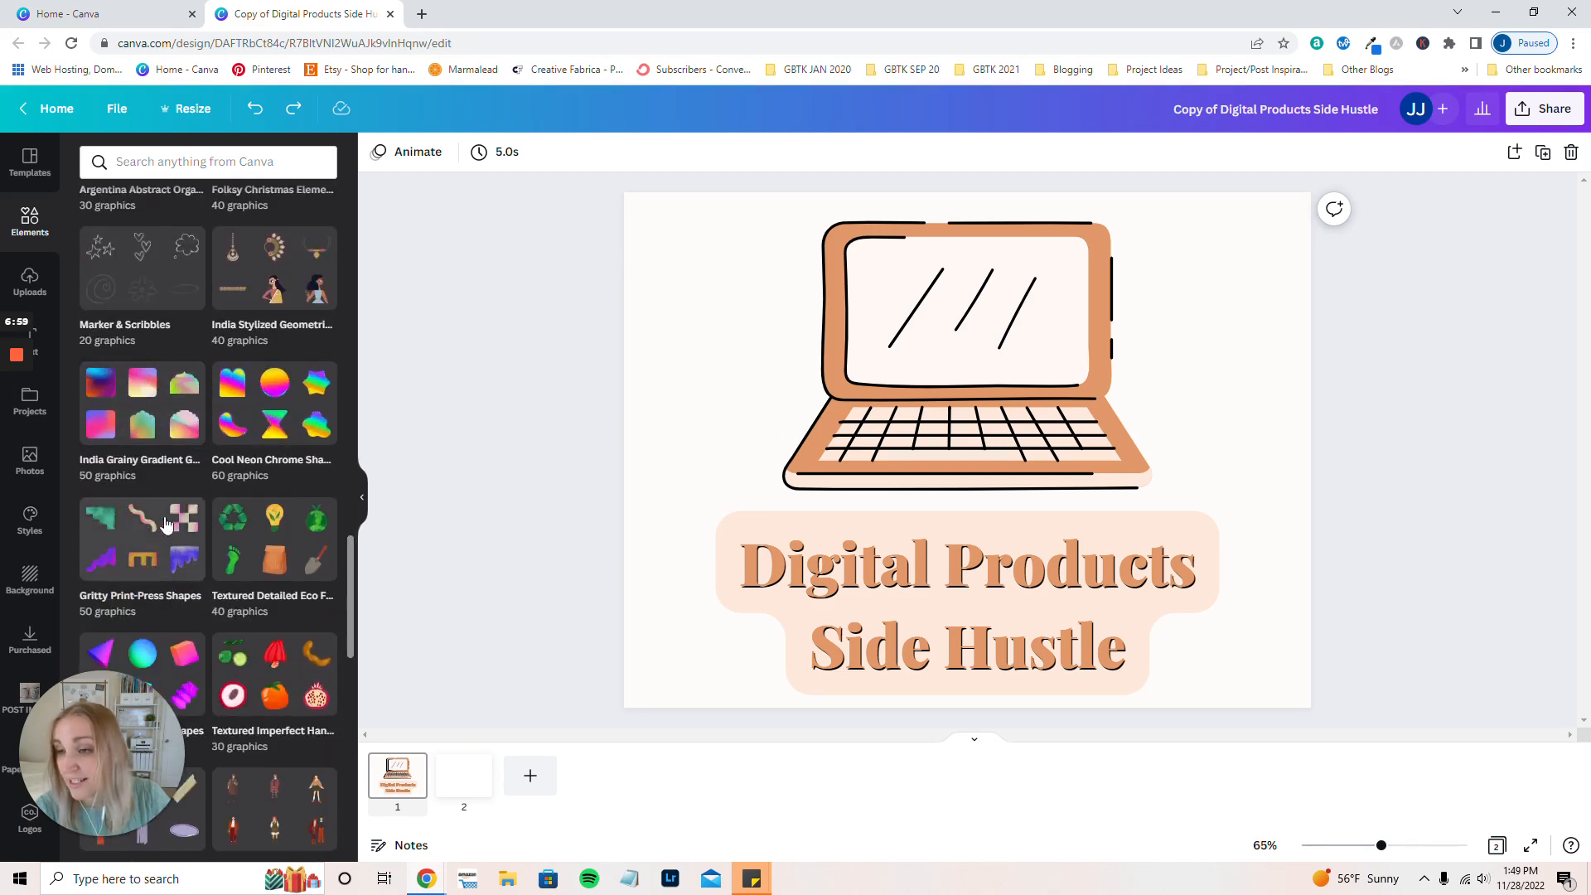
- View the uploaded images, the text options and the stock photos available for the design
click(39, 287)
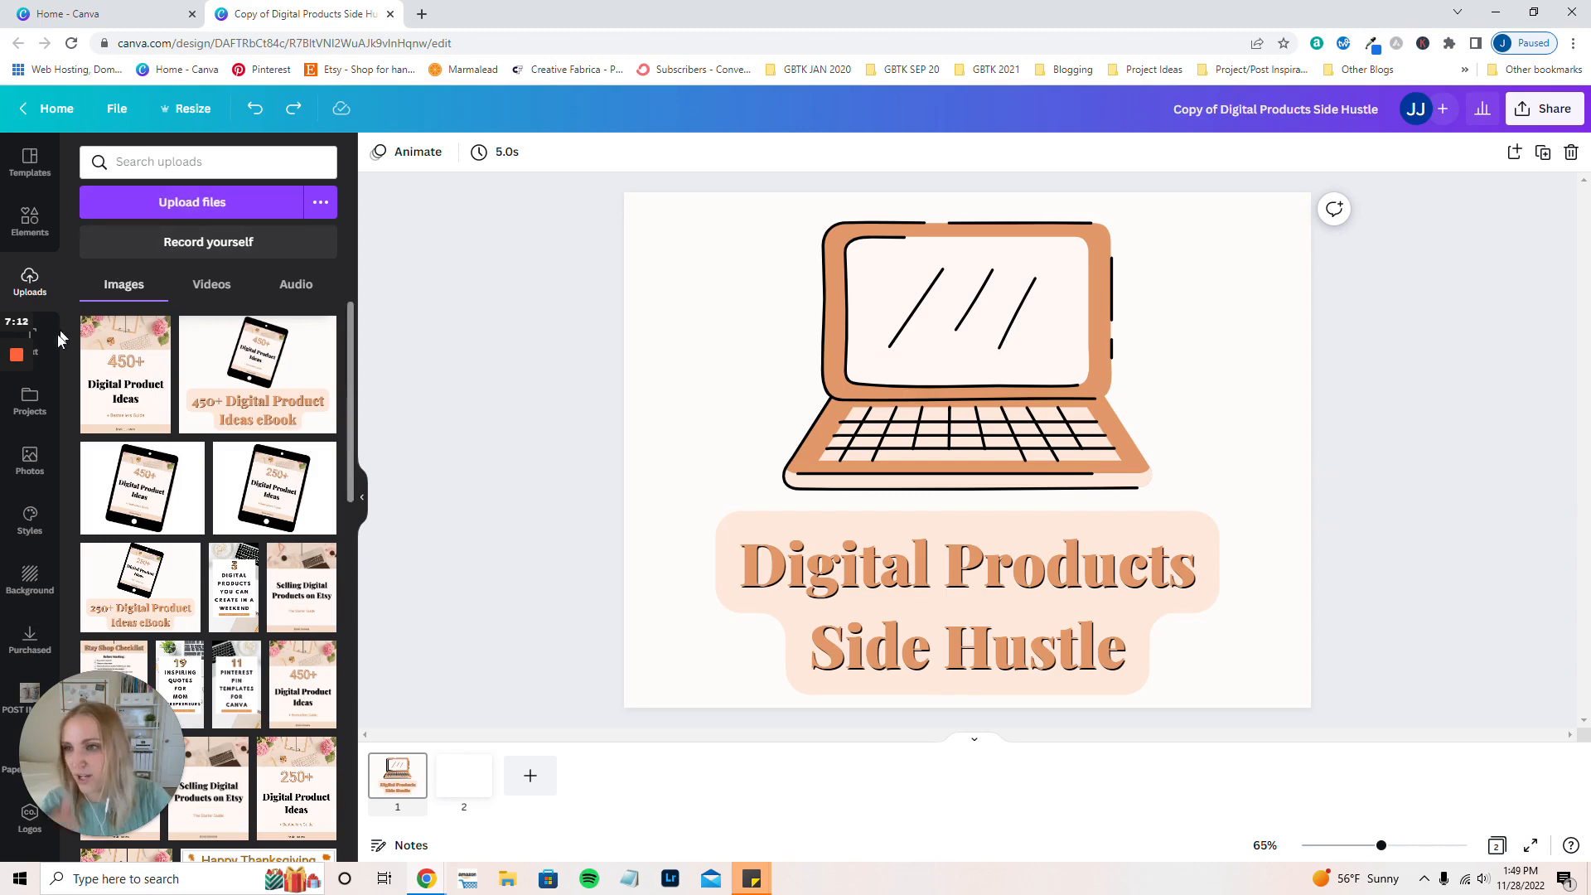
click(49, 355)
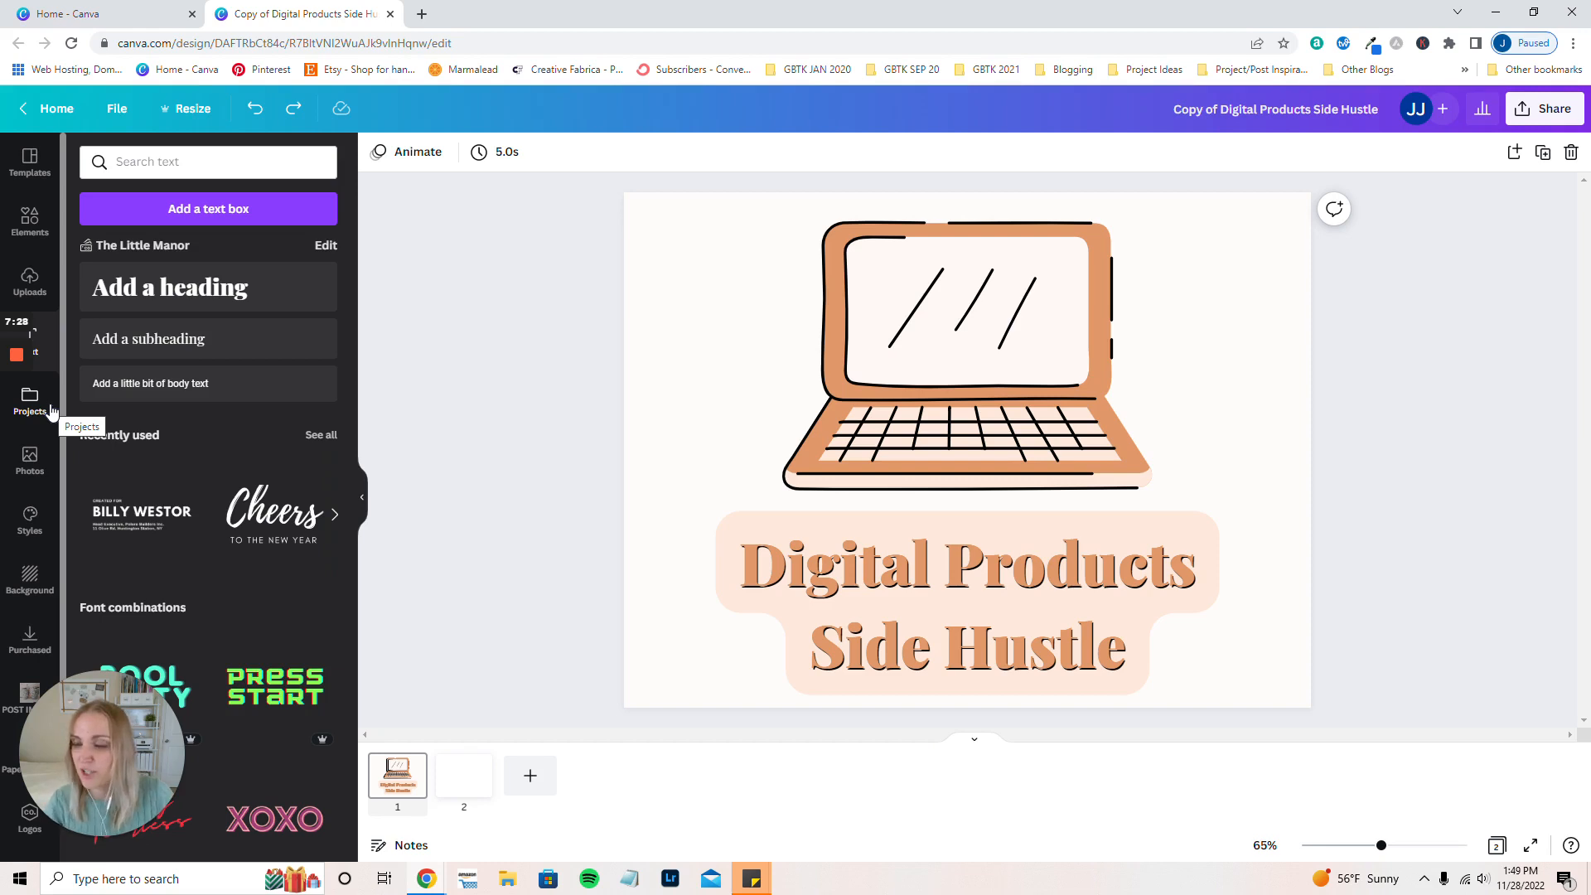
click(51, 477)
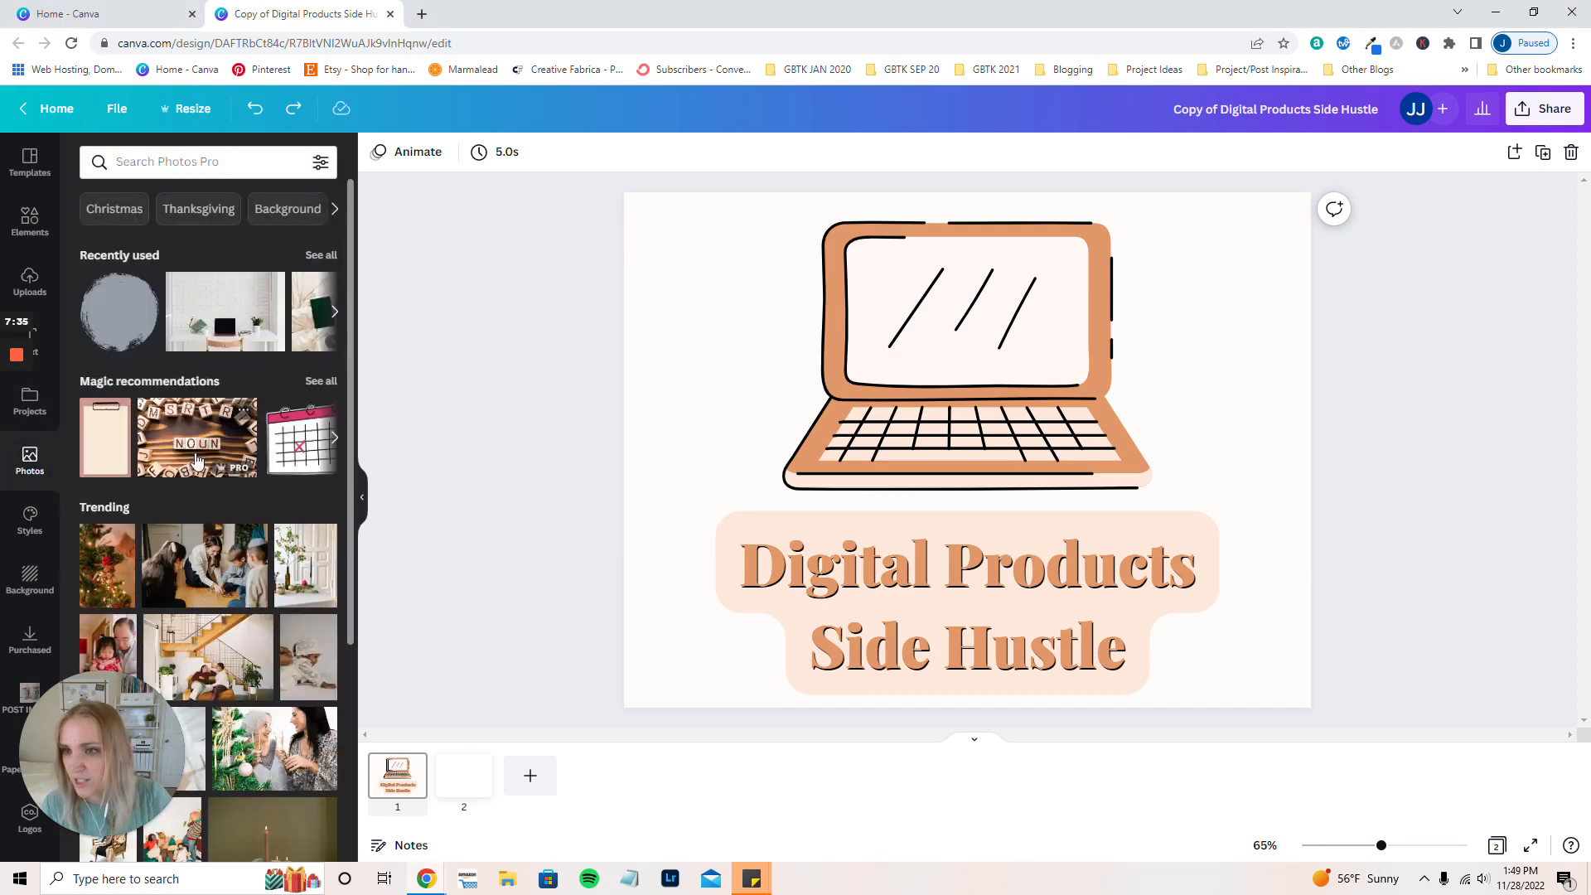
scroll(257, 598, down, 7)
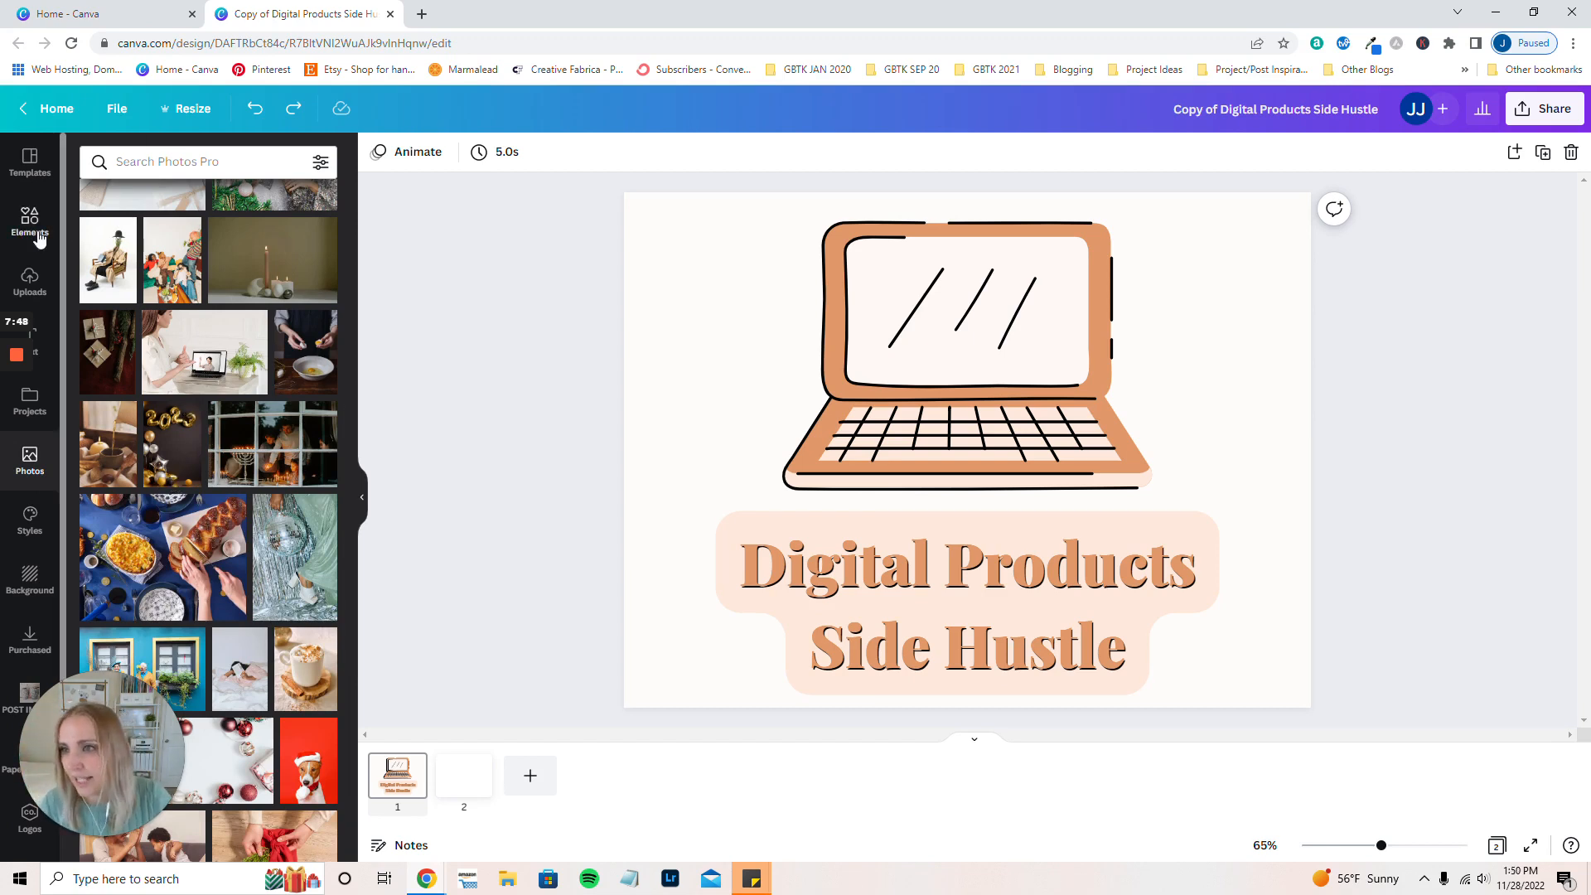
- Try the magenta, yellow and green style palette and the white, peach, orange and blue one on page 1, undoing each
click(52, 525)
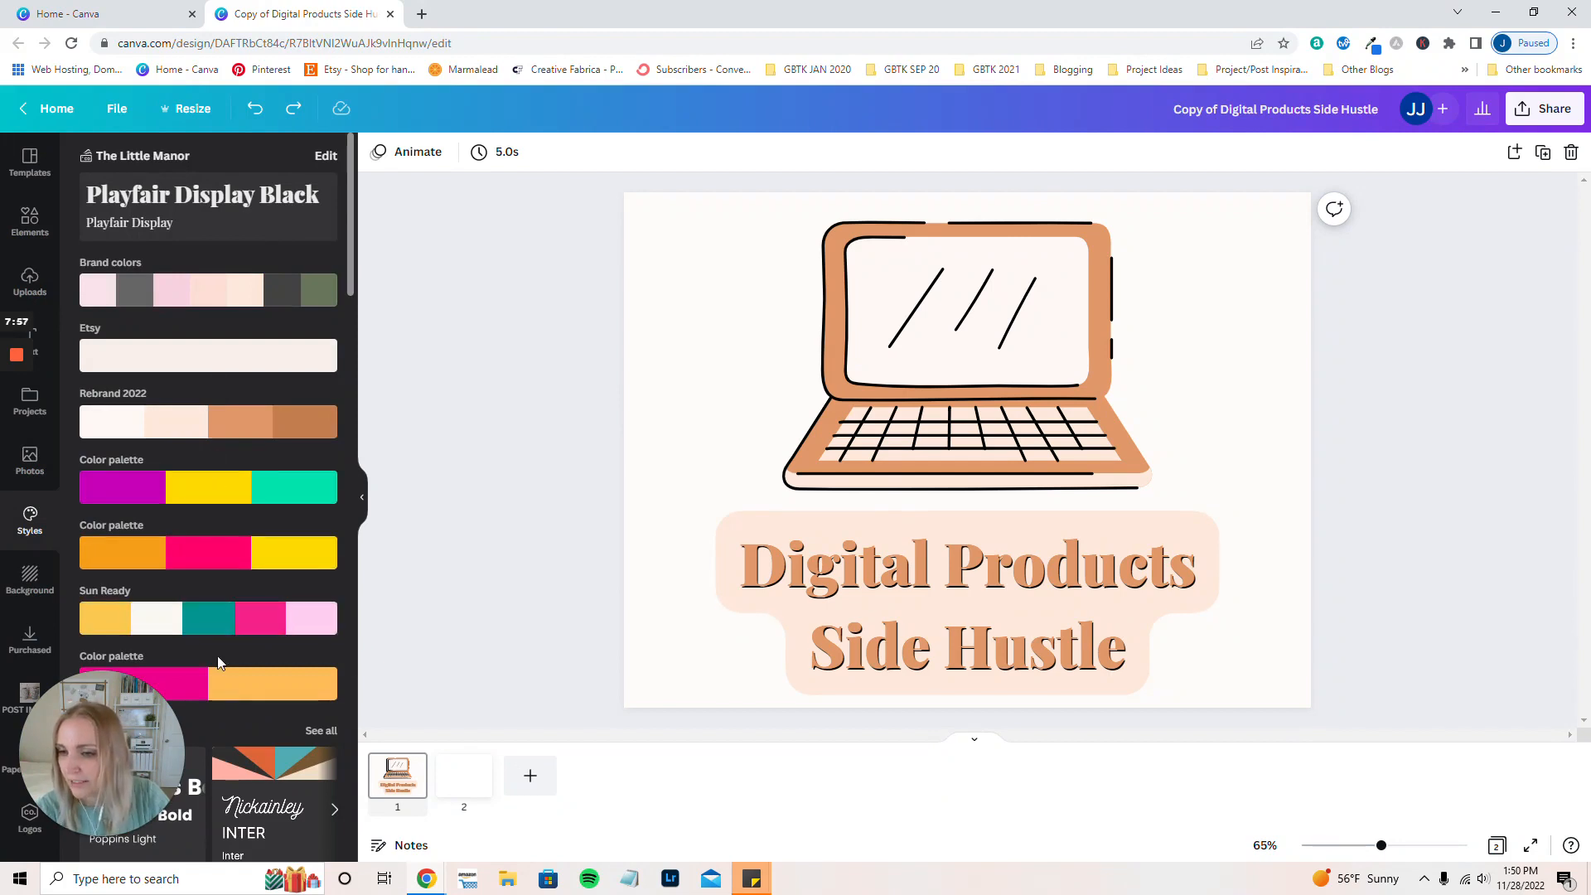
click(234, 498)
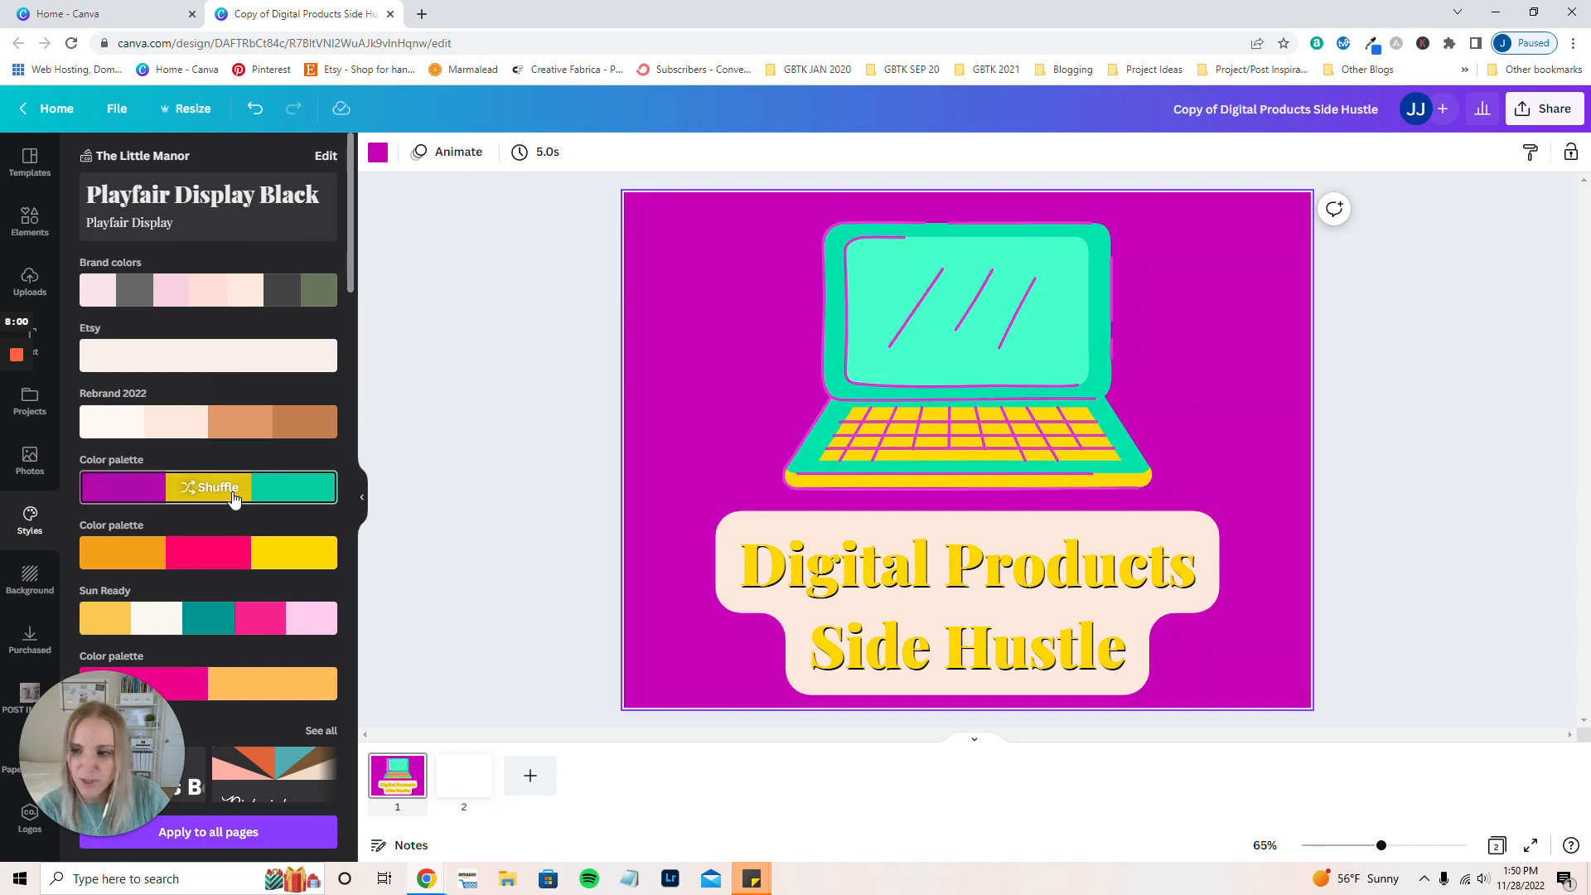
click(255, 108)
scroll(216, 577, down, 6)
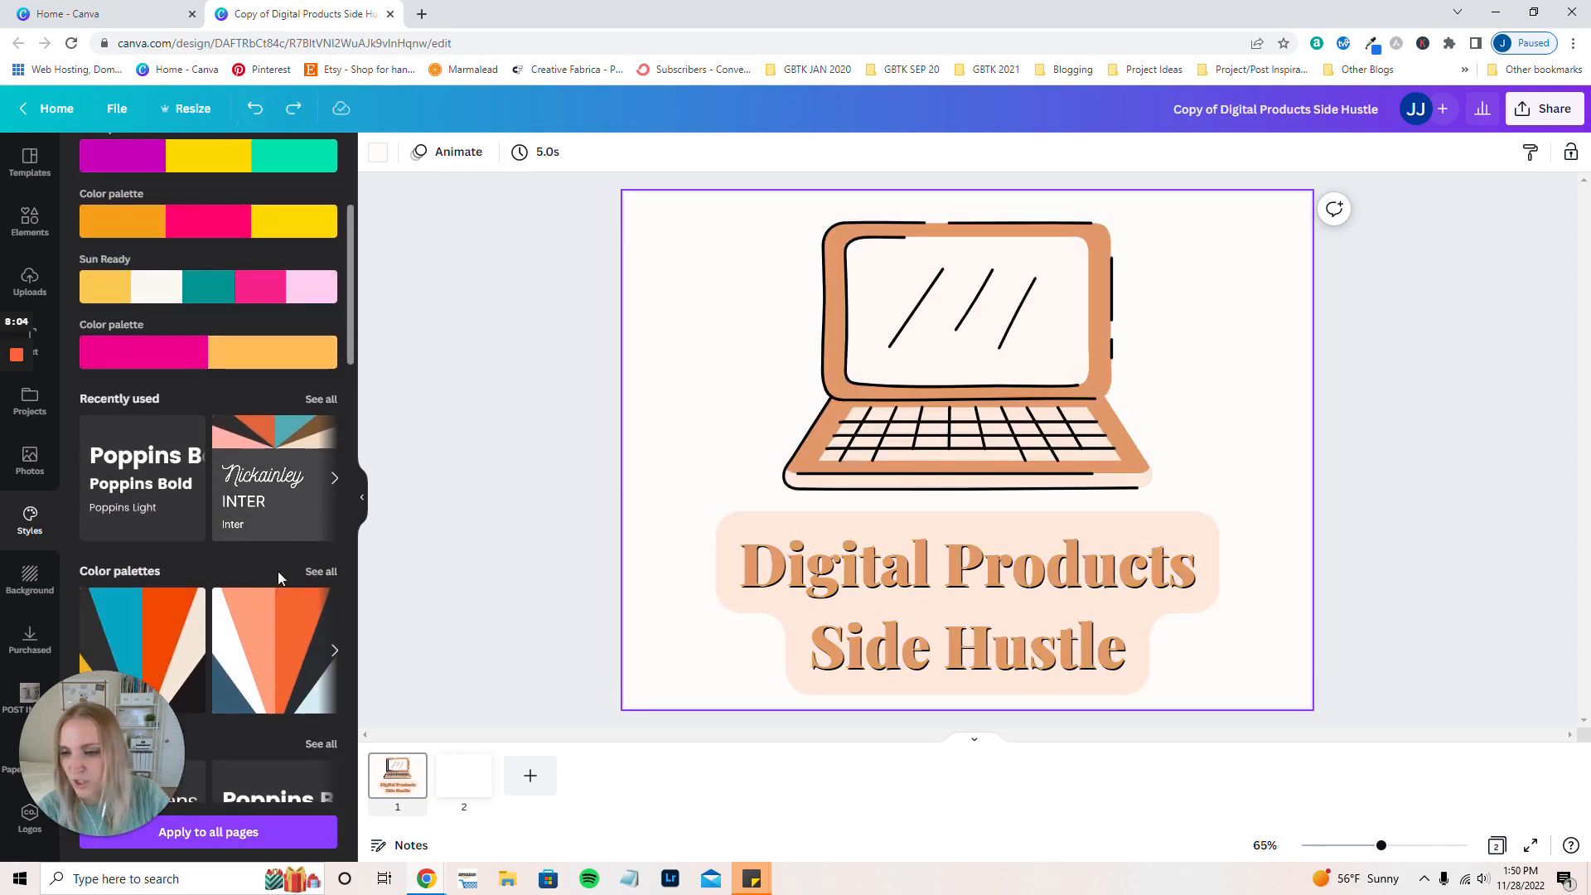
click(268, 481)
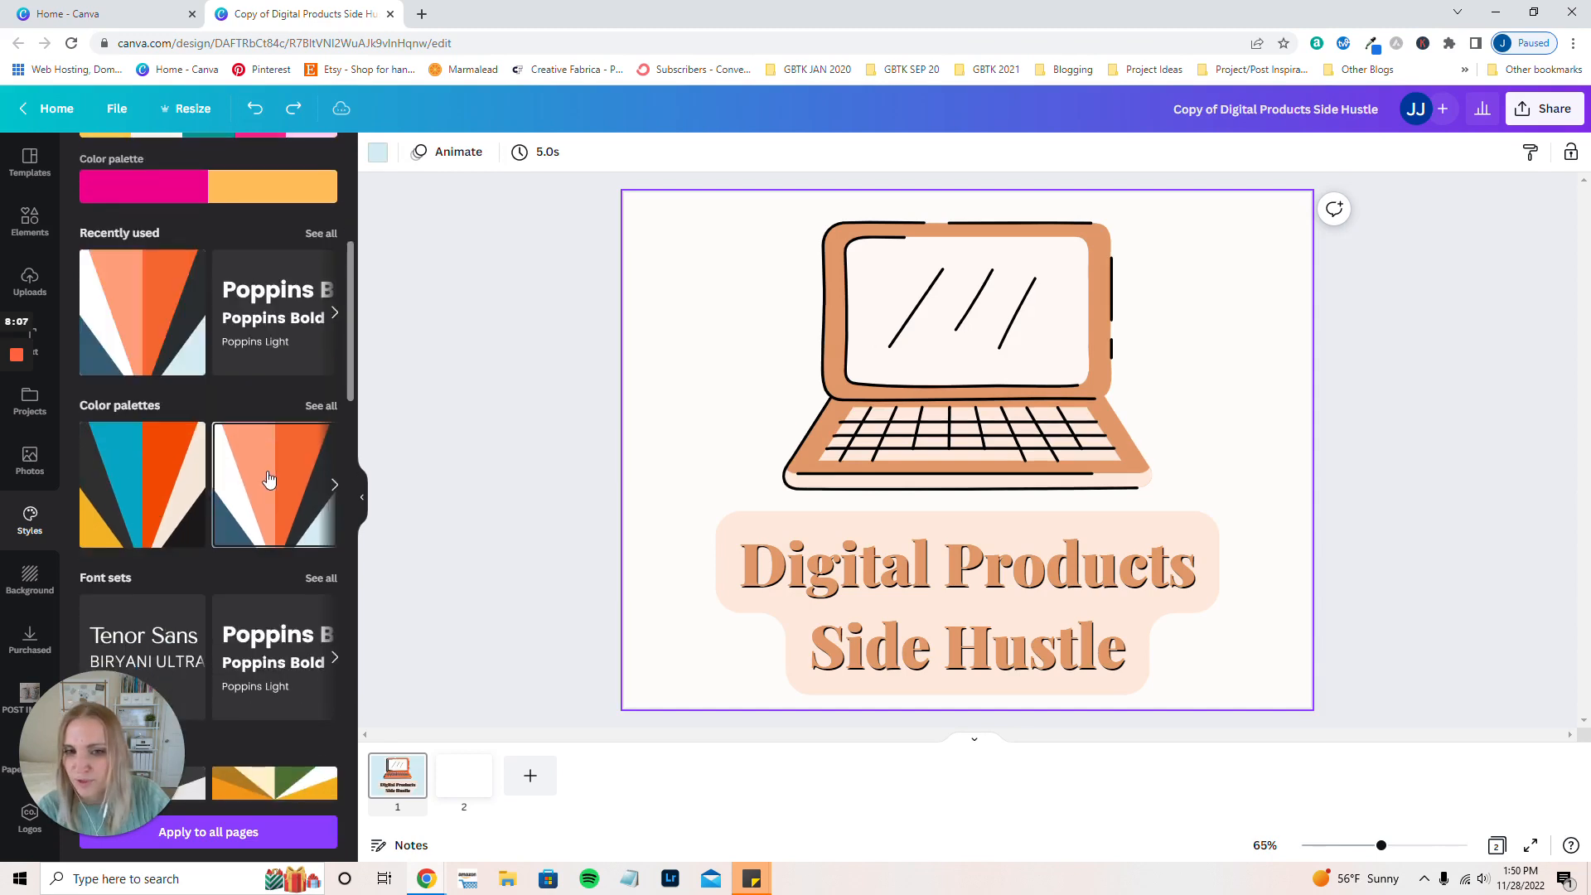
click(254, 109)
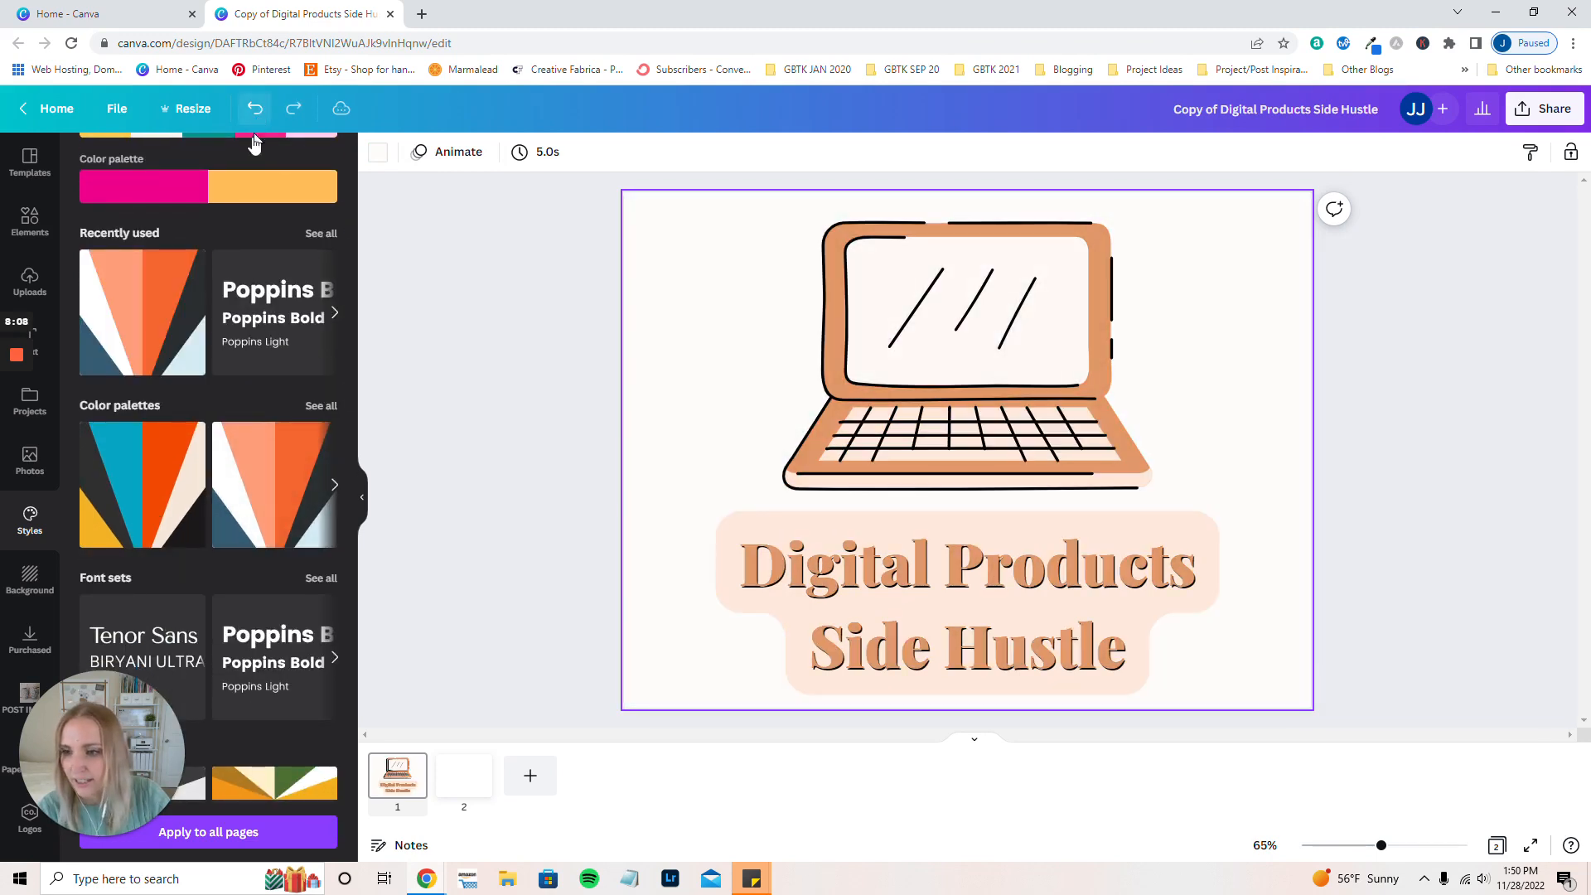
scroll(251, 474, up, 6)
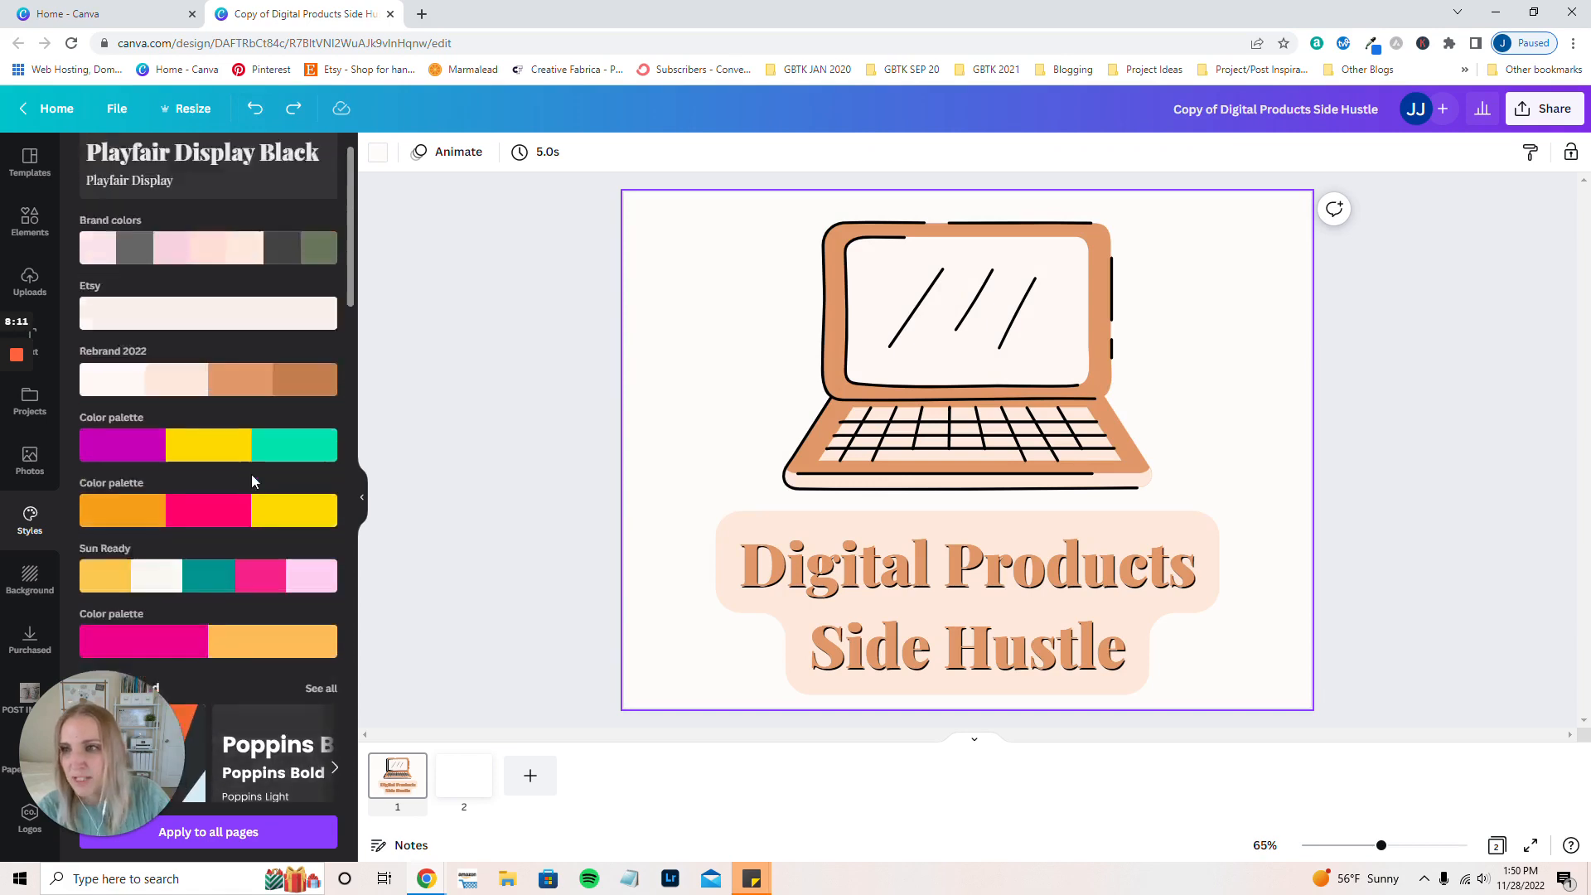
- Browse the ready-made backgrounds, including landscapes, patterns, gradients and nature
click(41, 593)
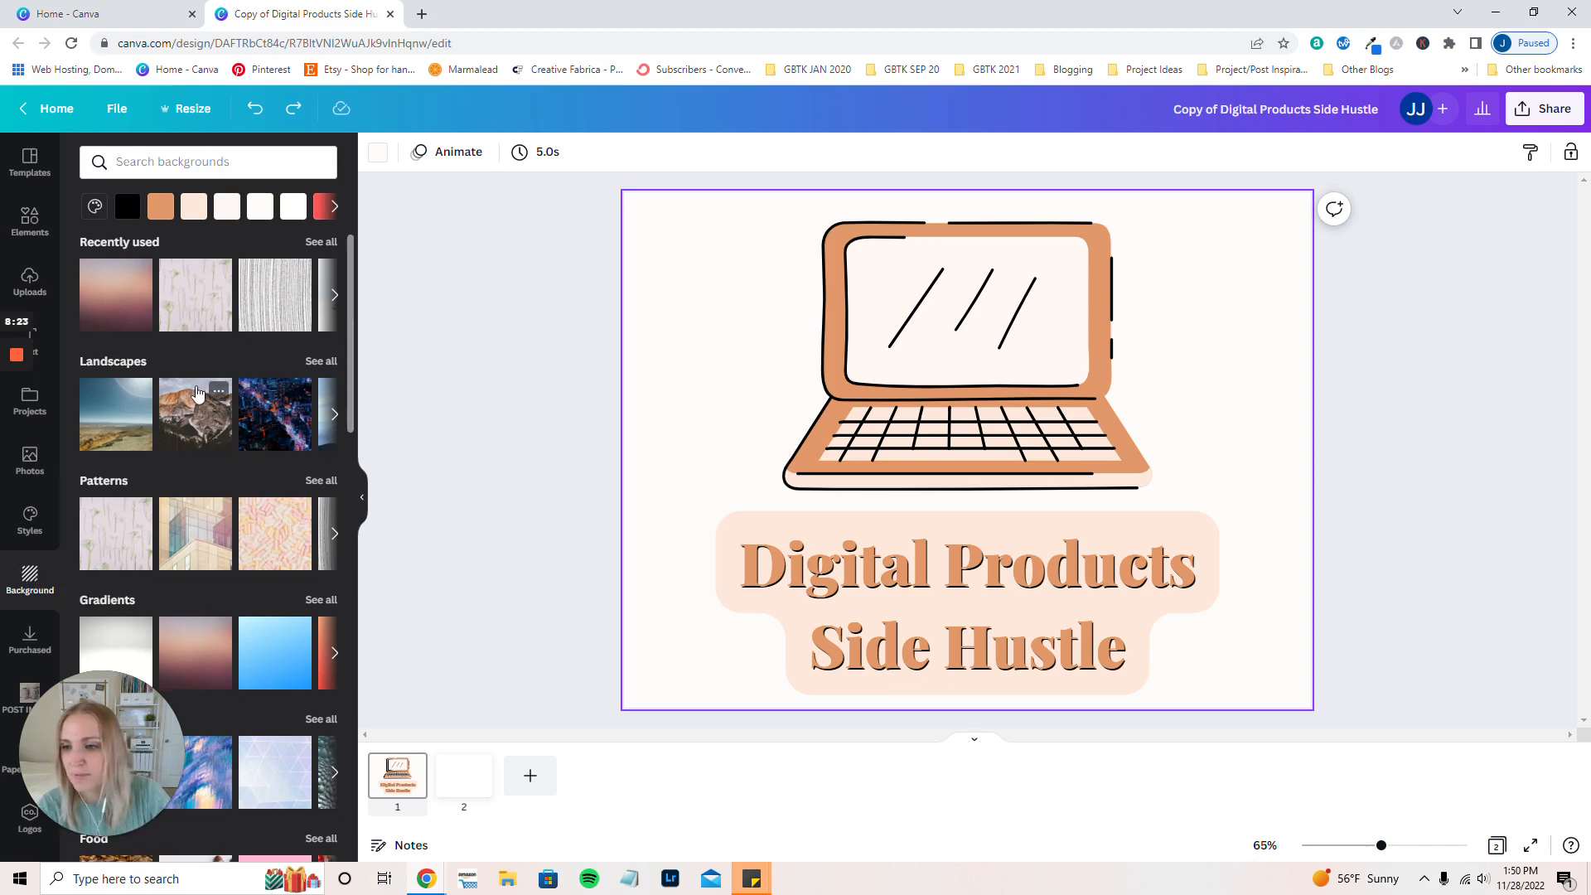
scroll(180, 423, down, 3)
scroll(181, 423, down, 8)
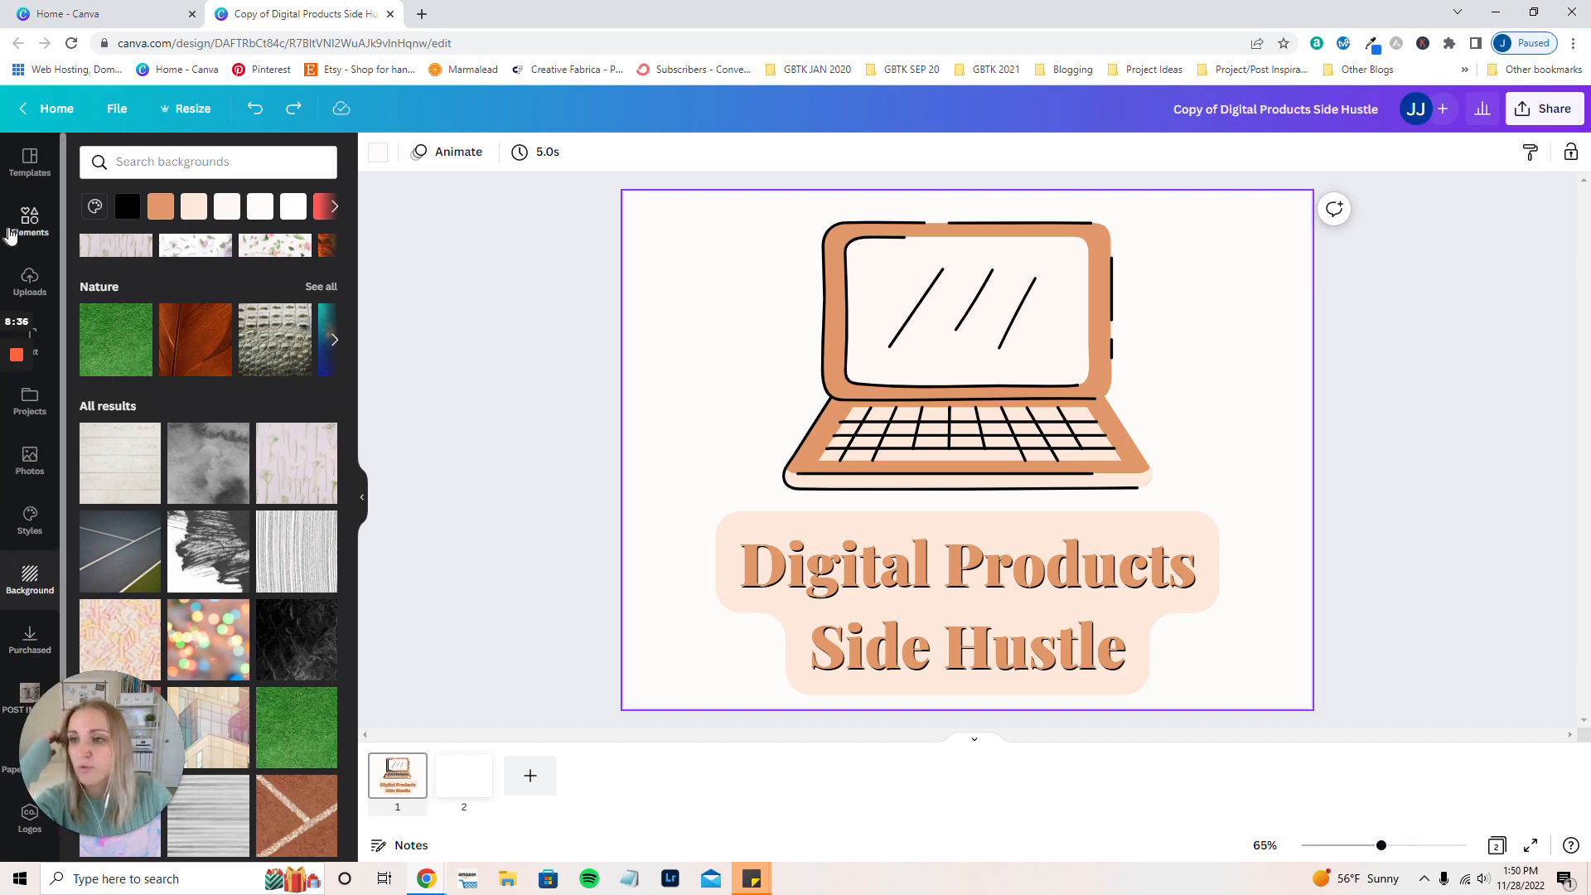
- View the full list of recently used elements and return to the Elements overview
click(12, 235)
scroll(190, 352, up, 15)
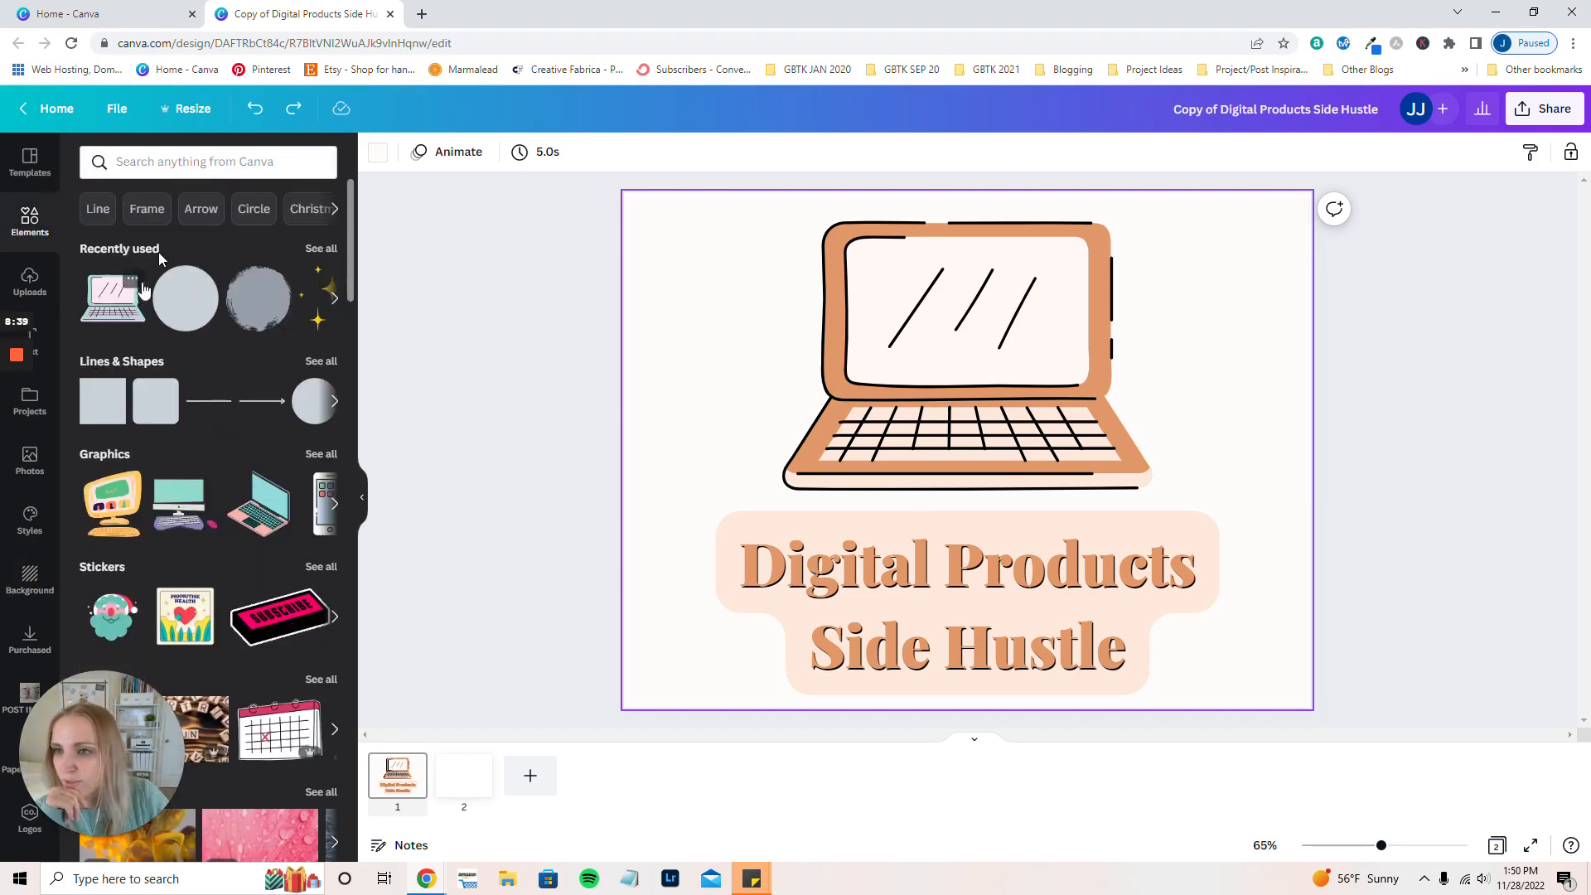
click(321, 249)
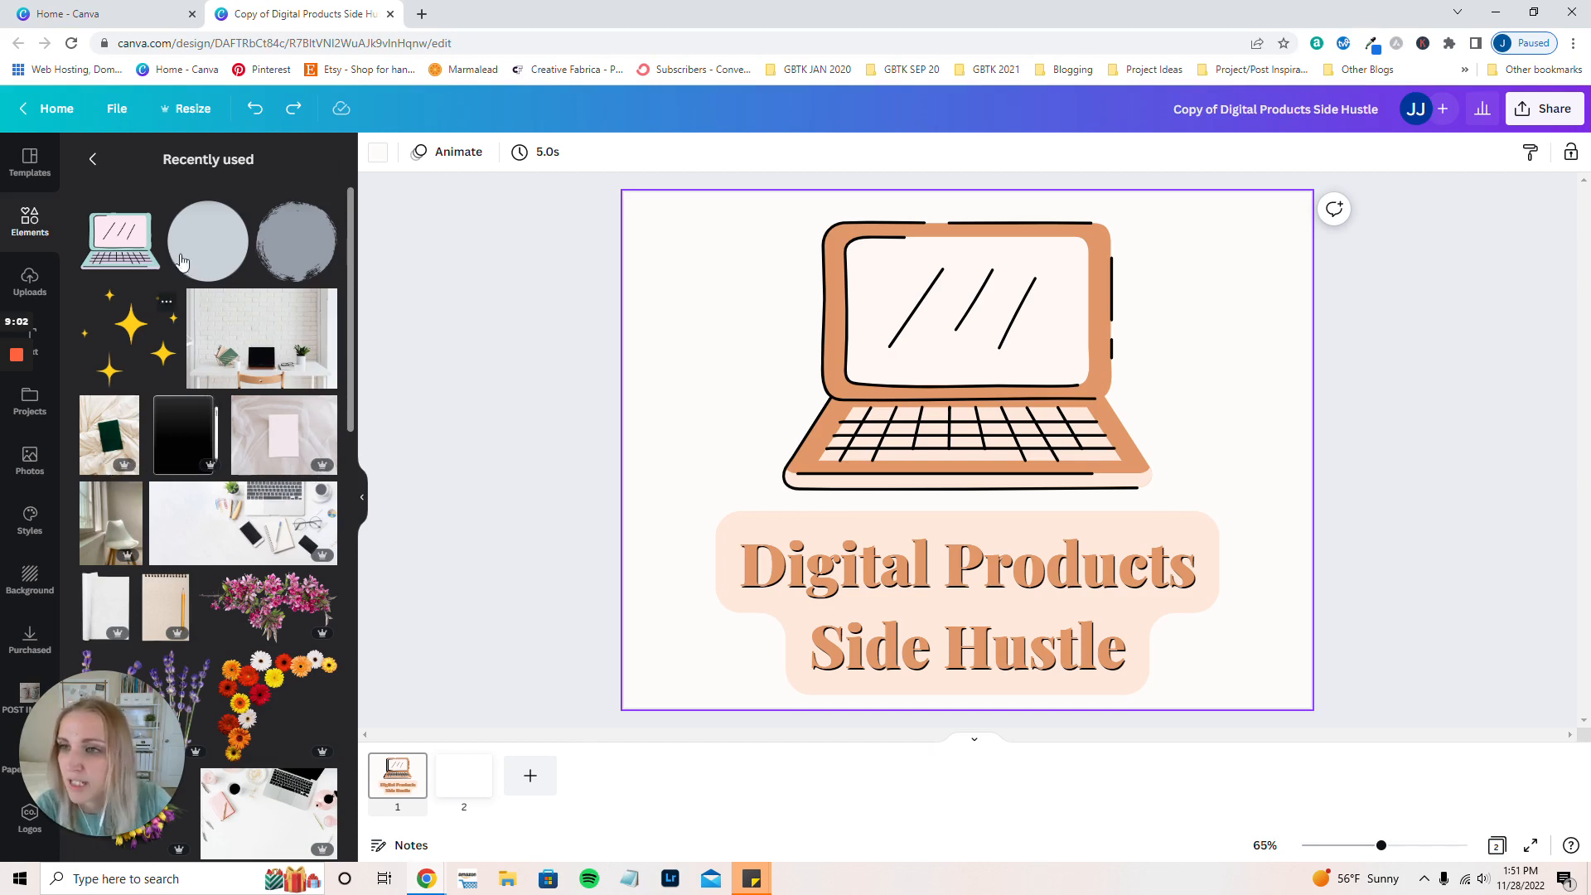
click(86, 159)
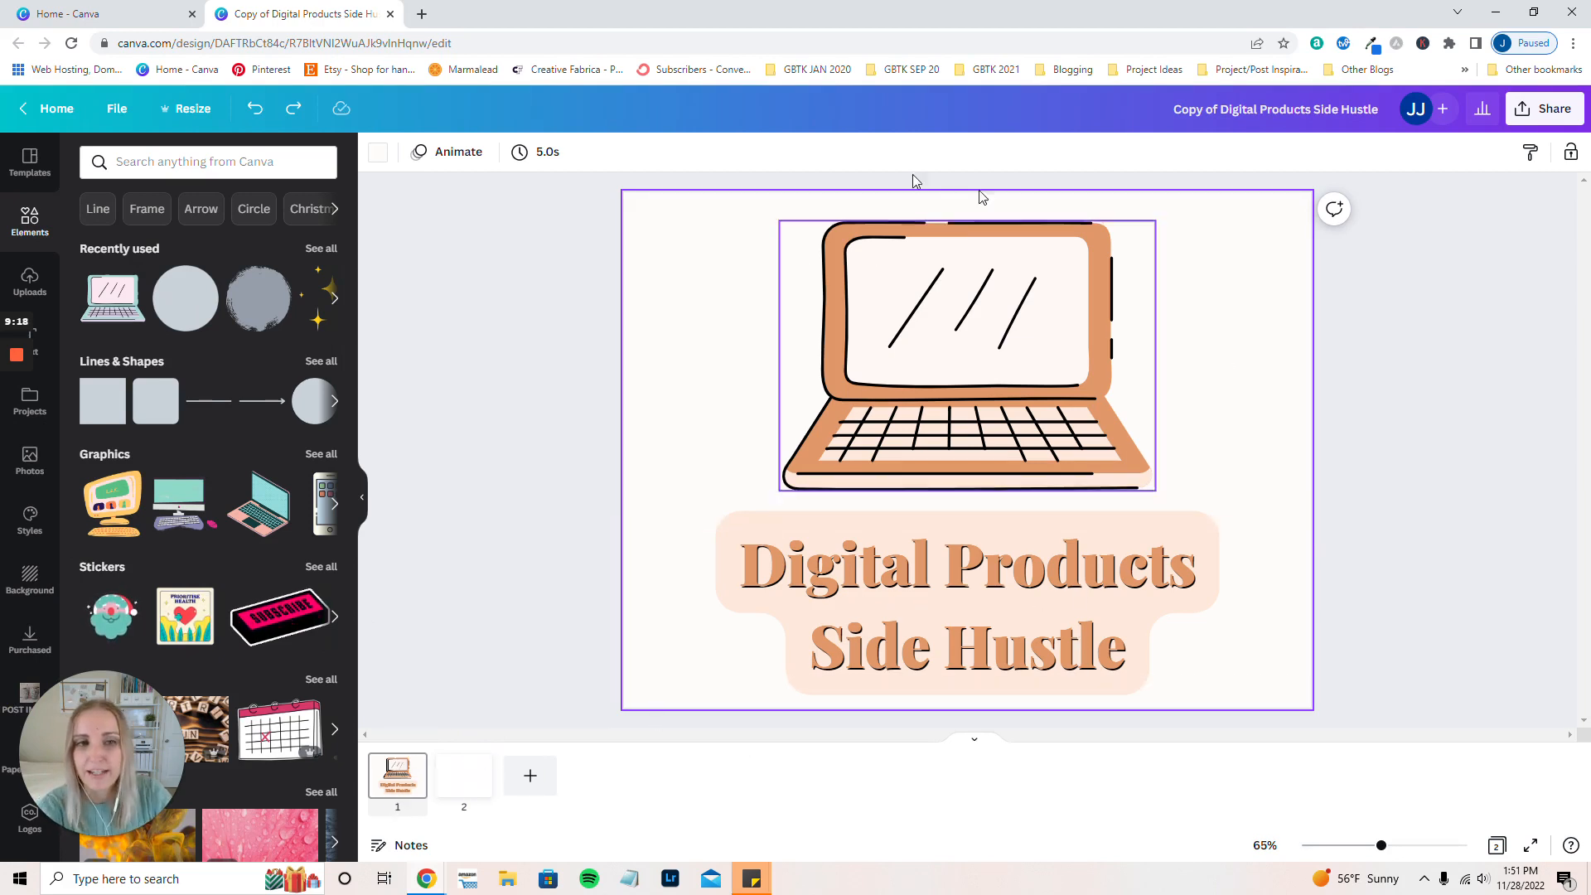
- Set the background of blank page 2 to the off-white document colour and look over the brand colour palettes
click(477, 783)
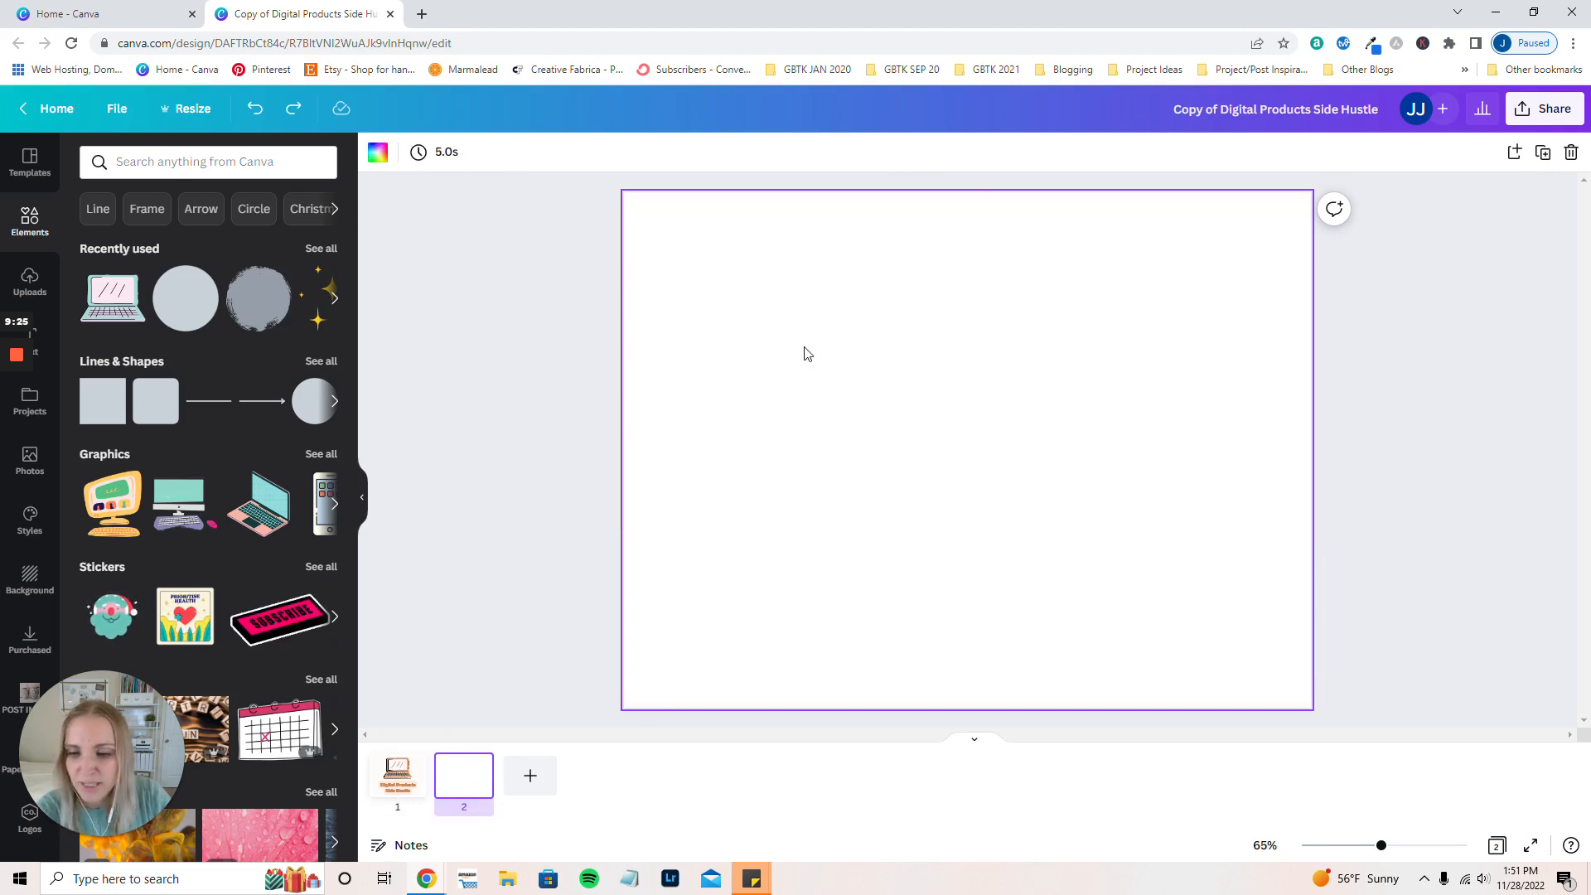
click(477, 415)
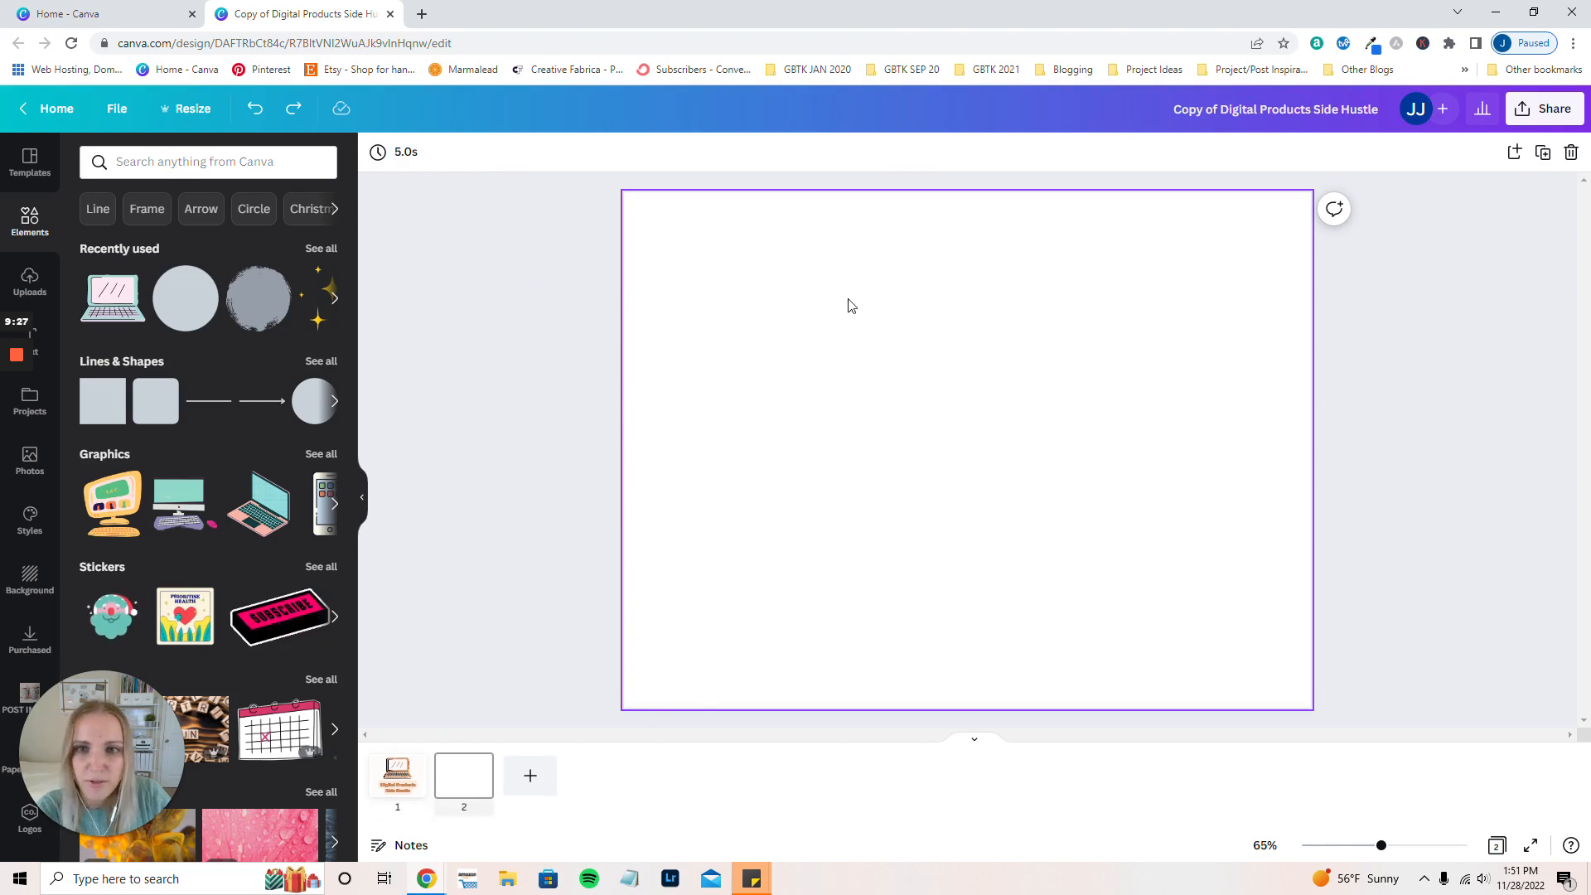
click(848, 304)
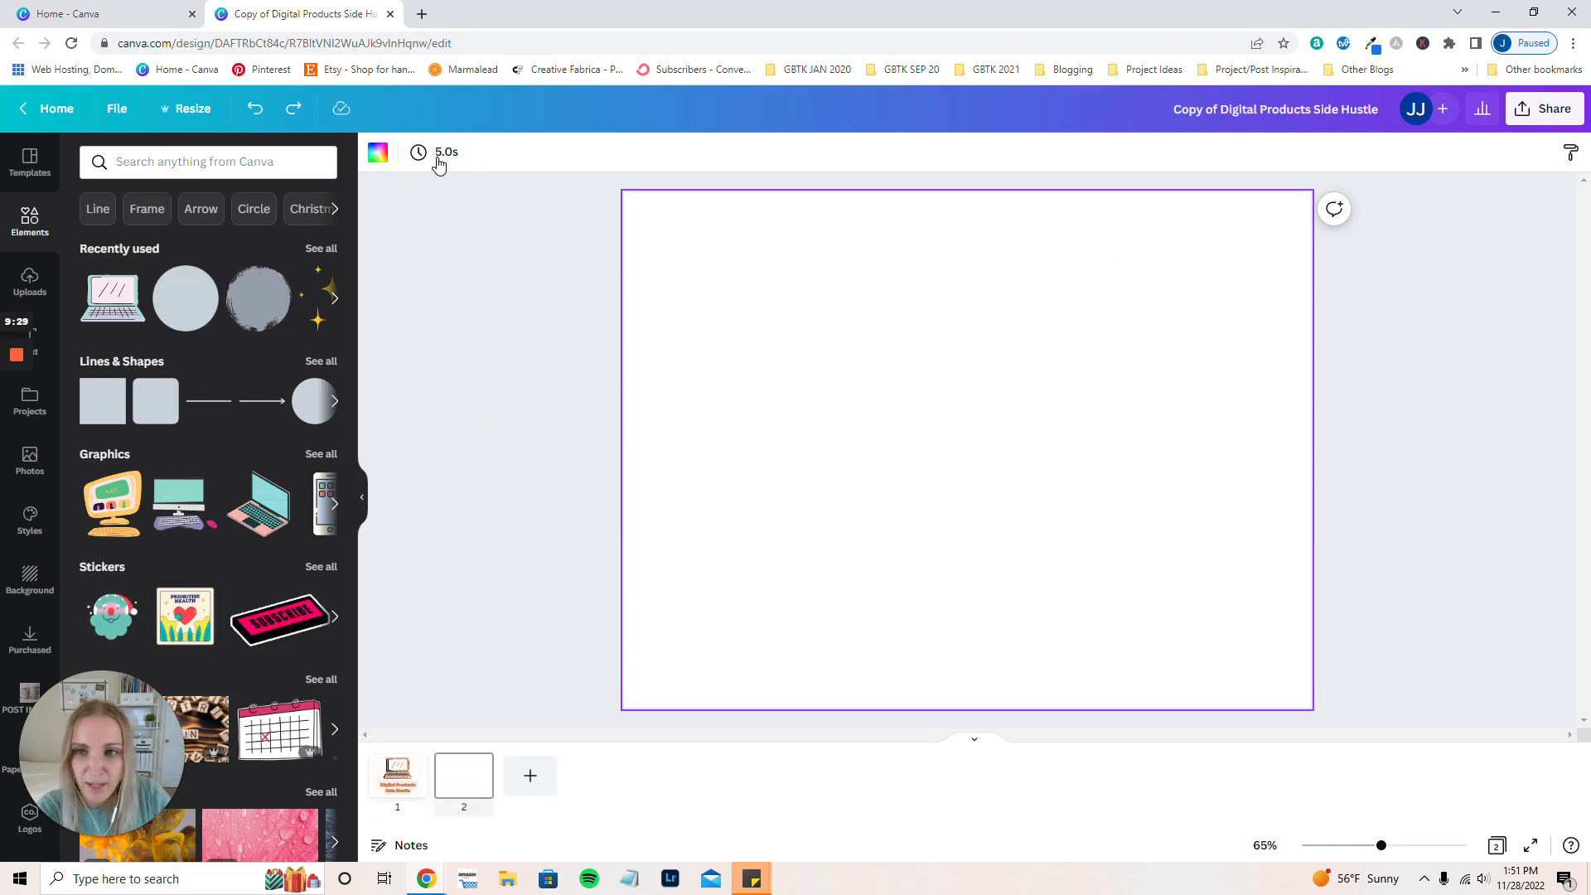
click(378, 153)
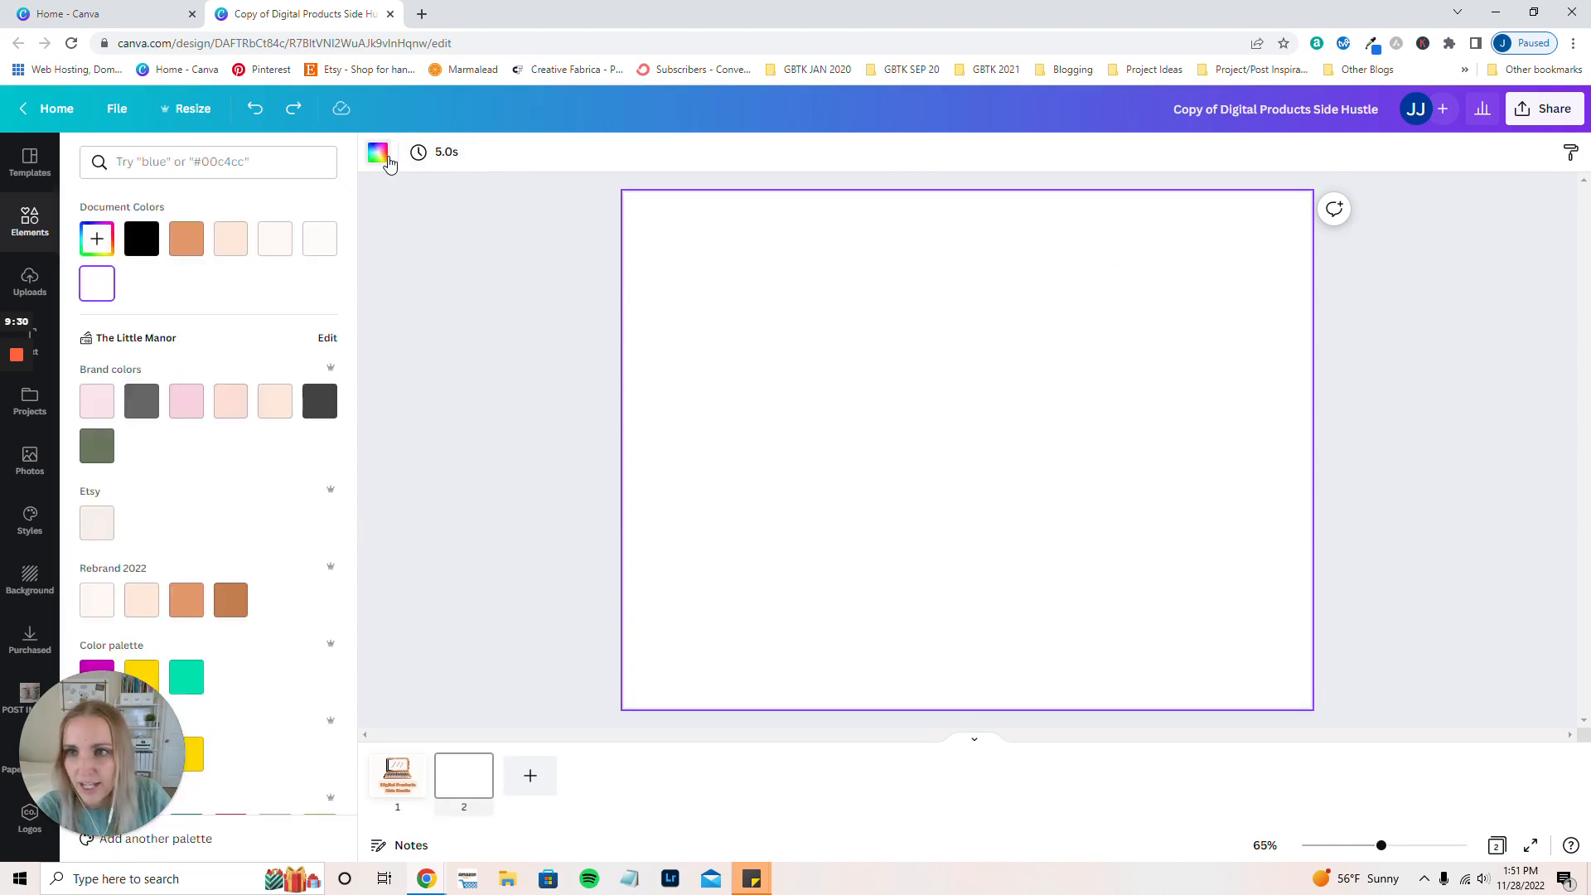
click(321, 242)
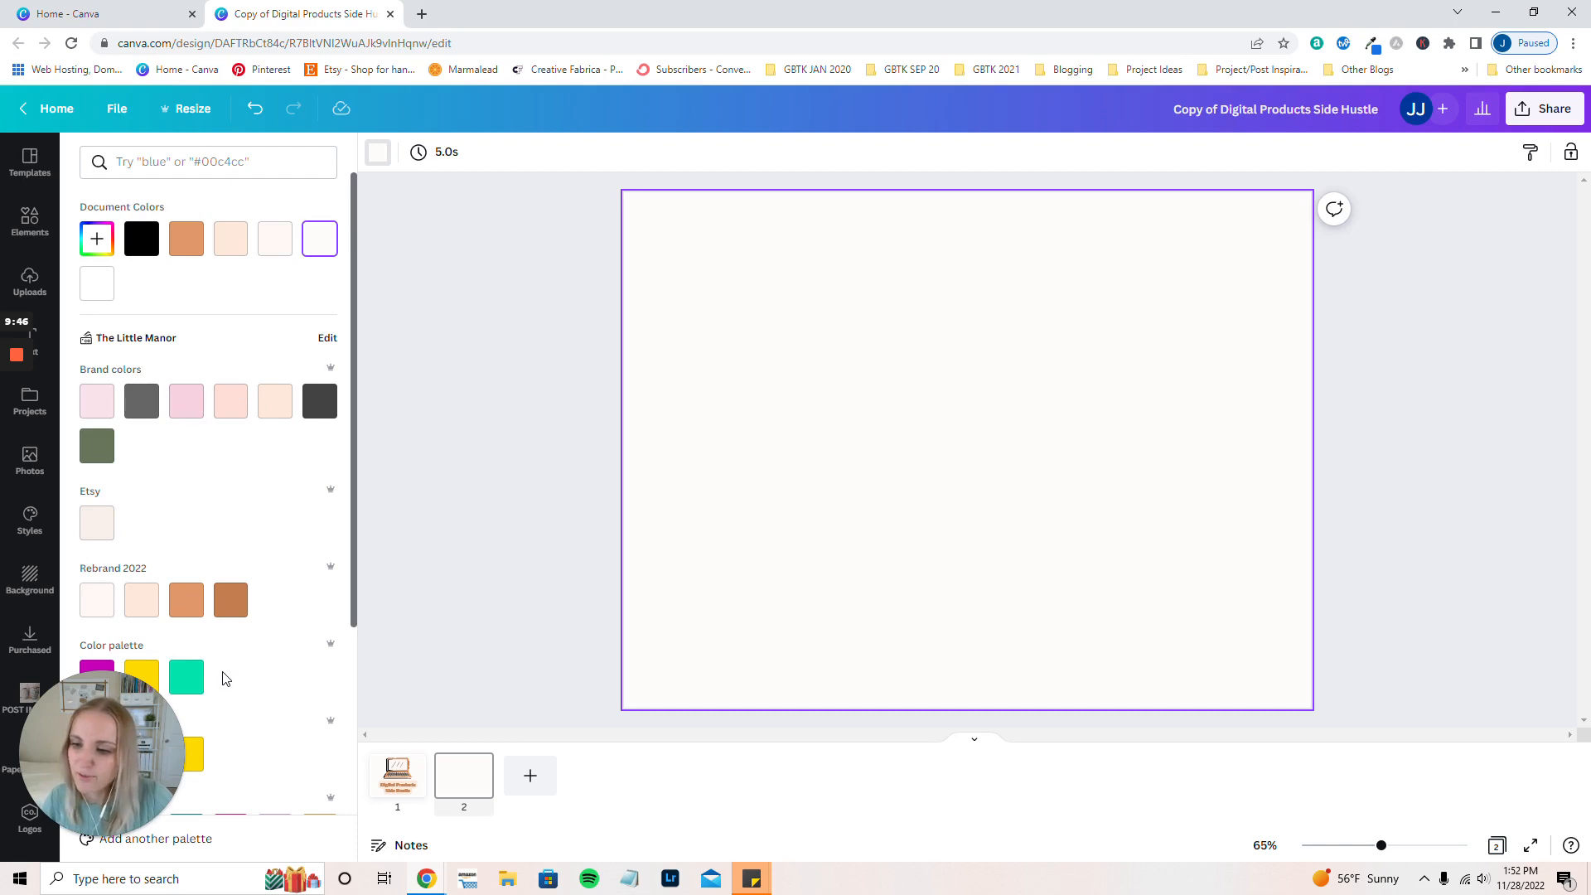
scroll(232, 646, down, 2)
scroll(241, 639, up, 1)
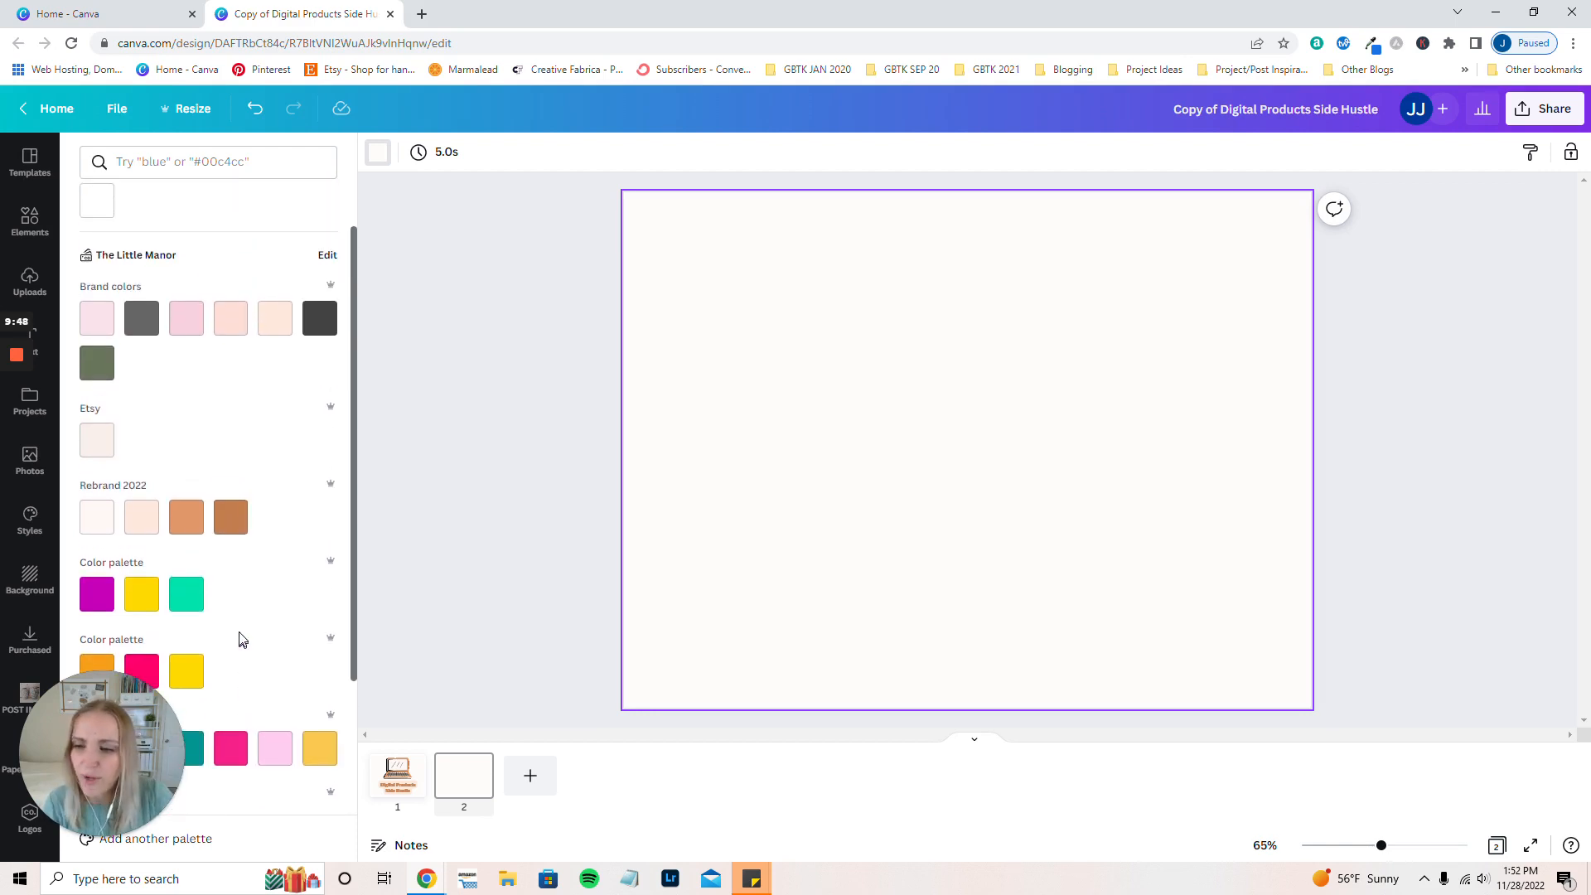
- Try sampling a background colour for page 2 from the page 1 thumbnail with the eyedropper, starting from the custom colour picker
scroll(186, 518, up, 1)
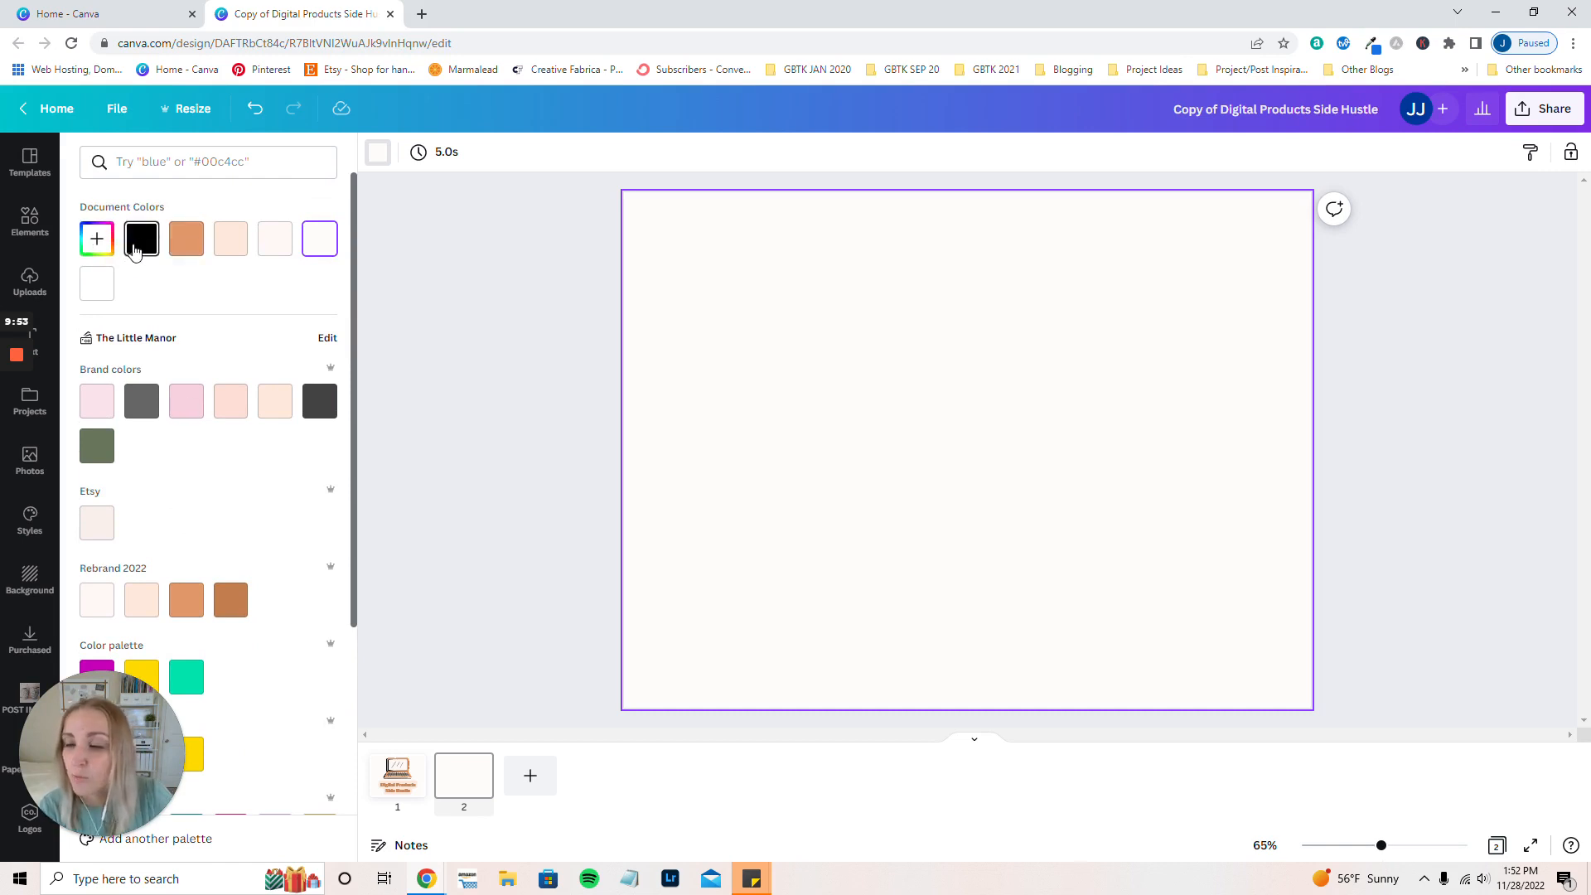
click(97, 239)
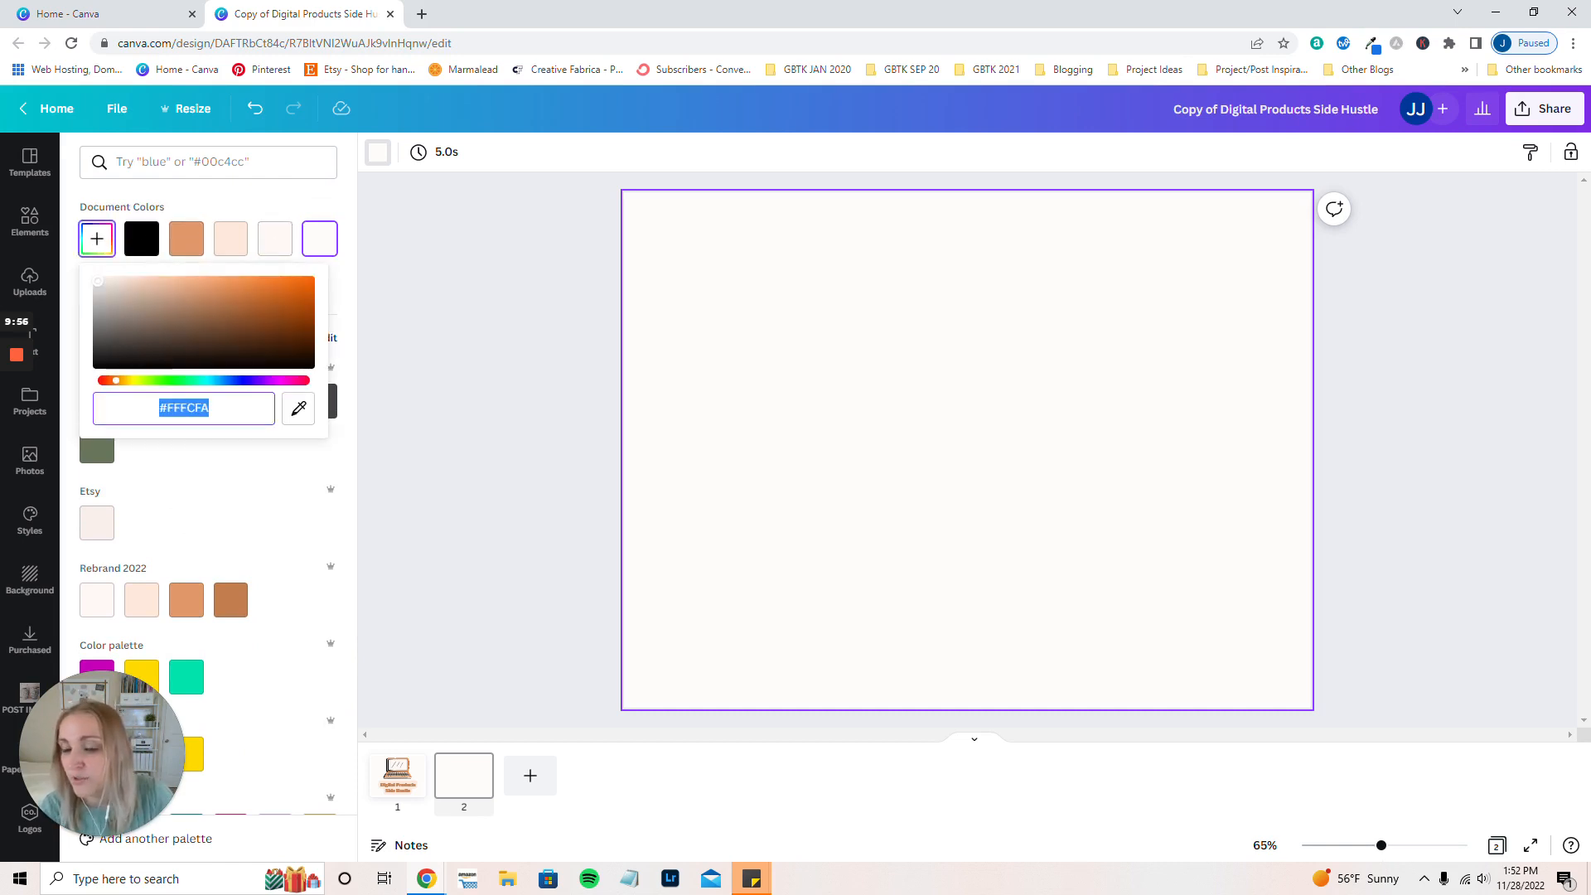
click(303, 416)
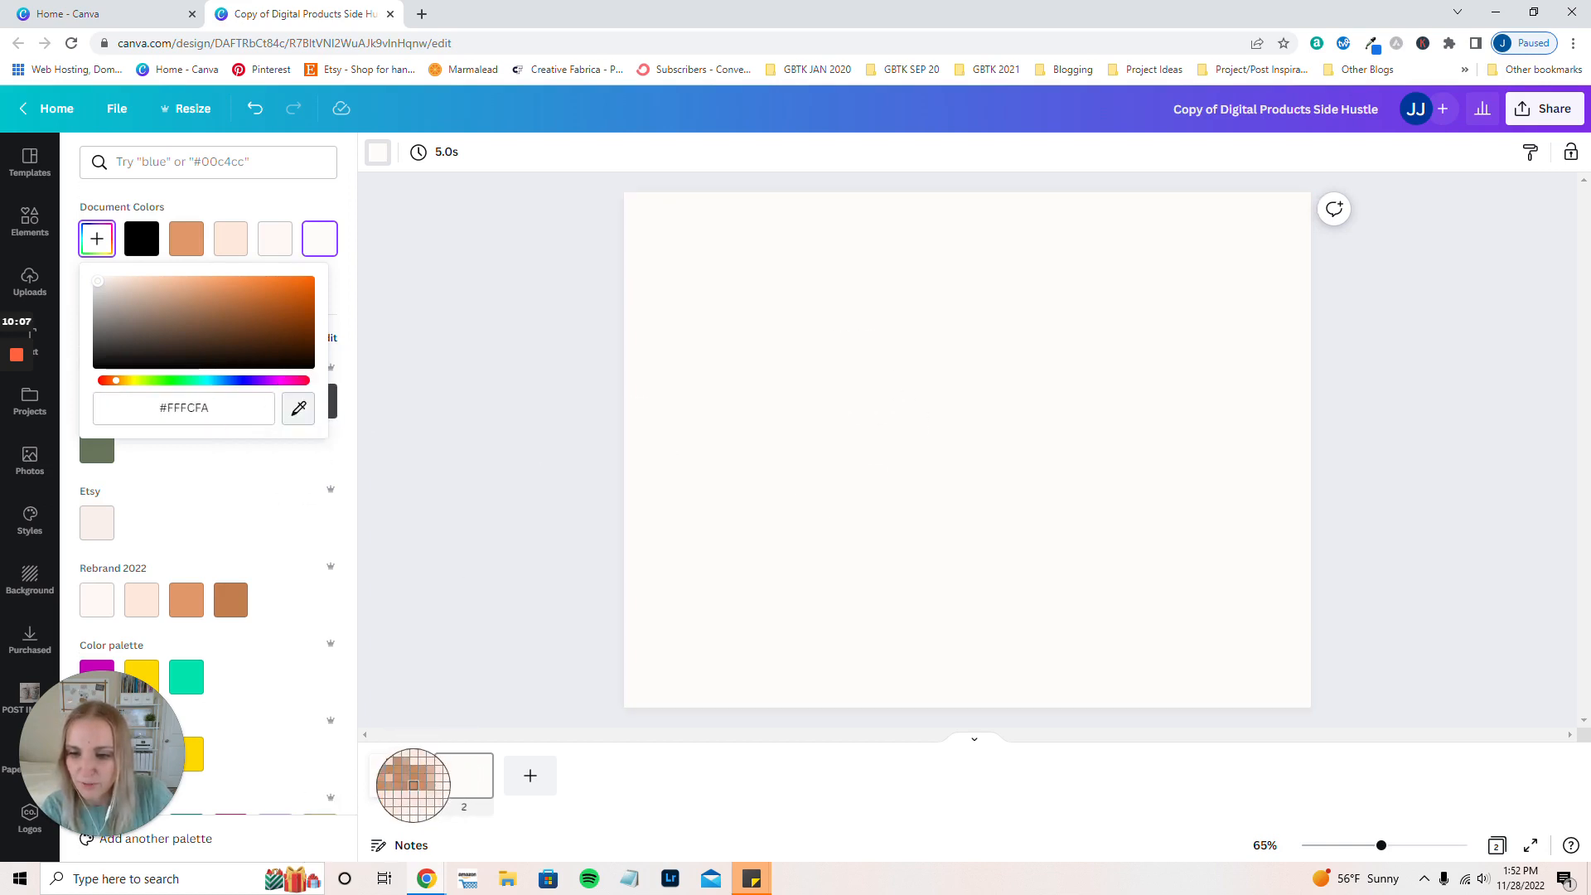
click(422, 778)
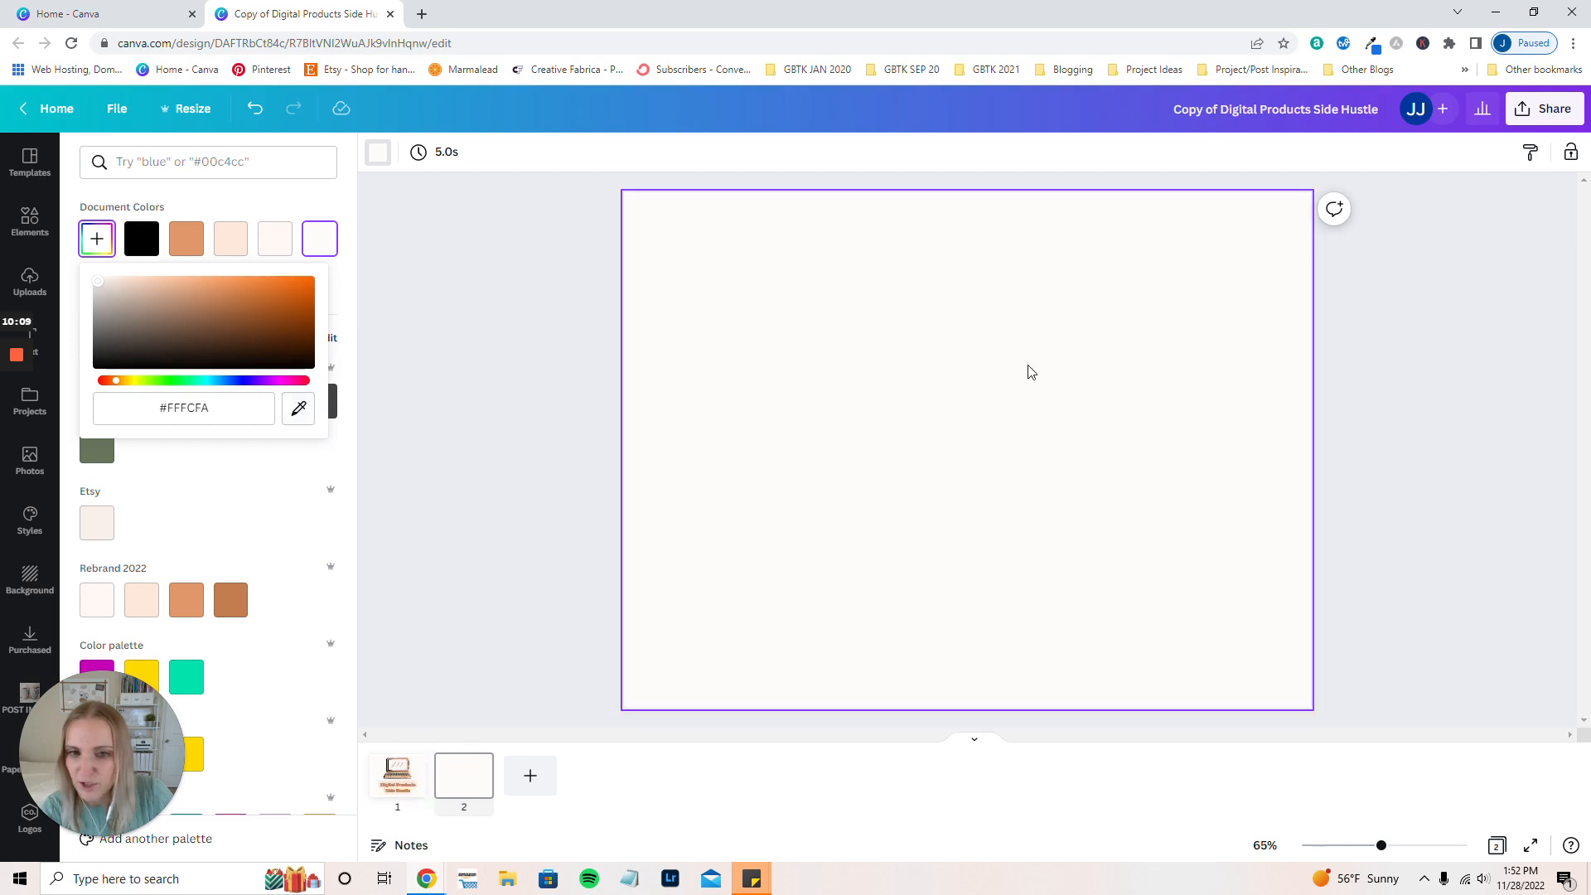
click(563, 272)
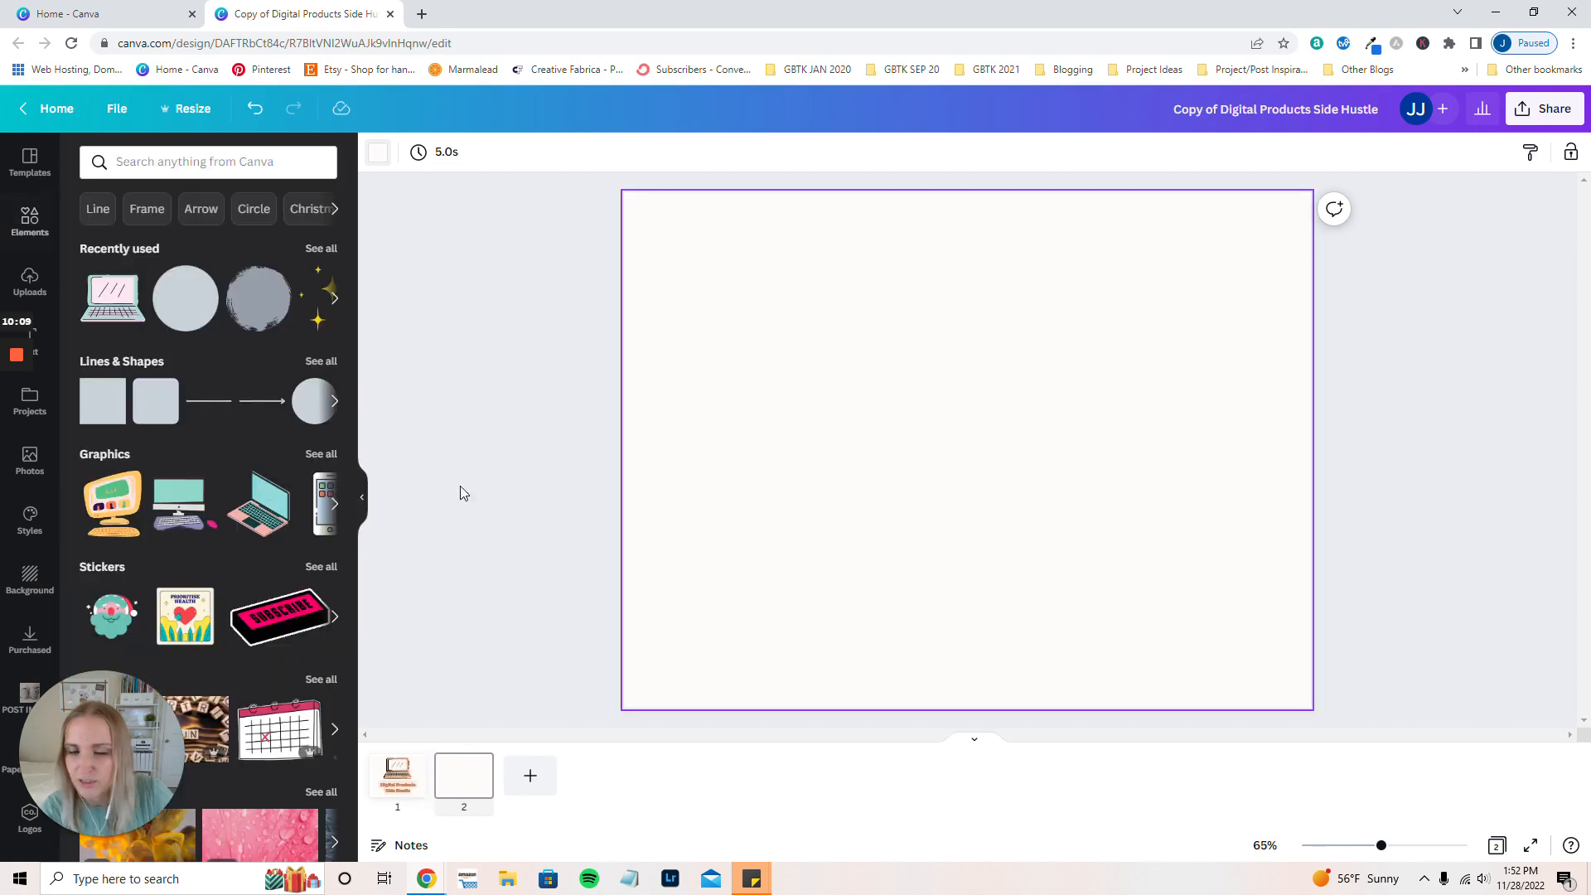
right_click(472, 320)
click(494, 266)
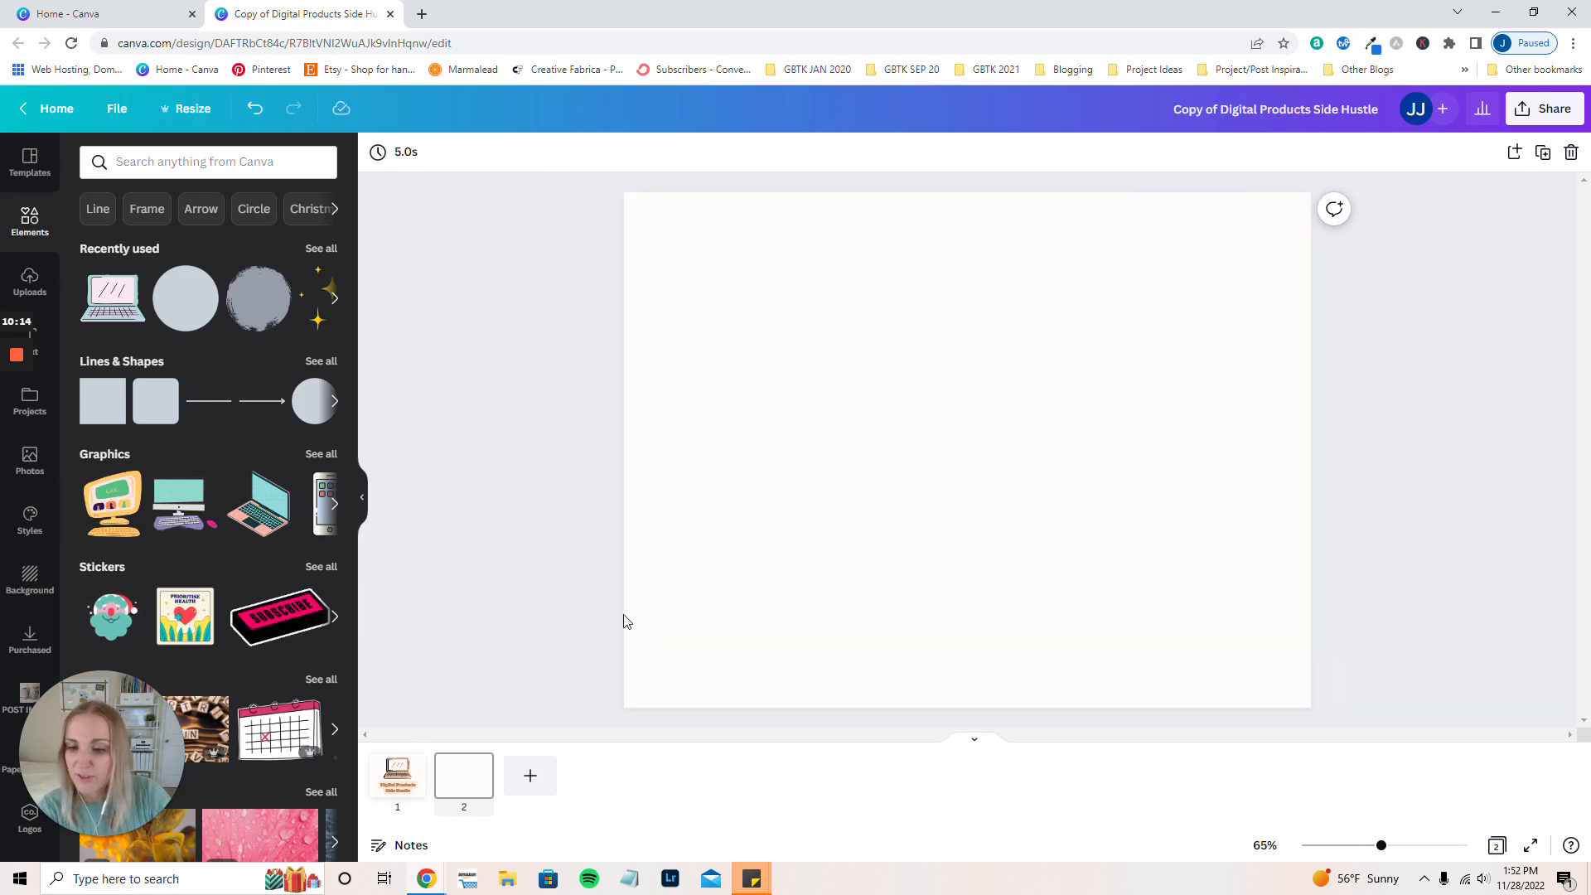
- Look back at the finished laptop design on page 1 and return to blank page 2
click(406, 768)
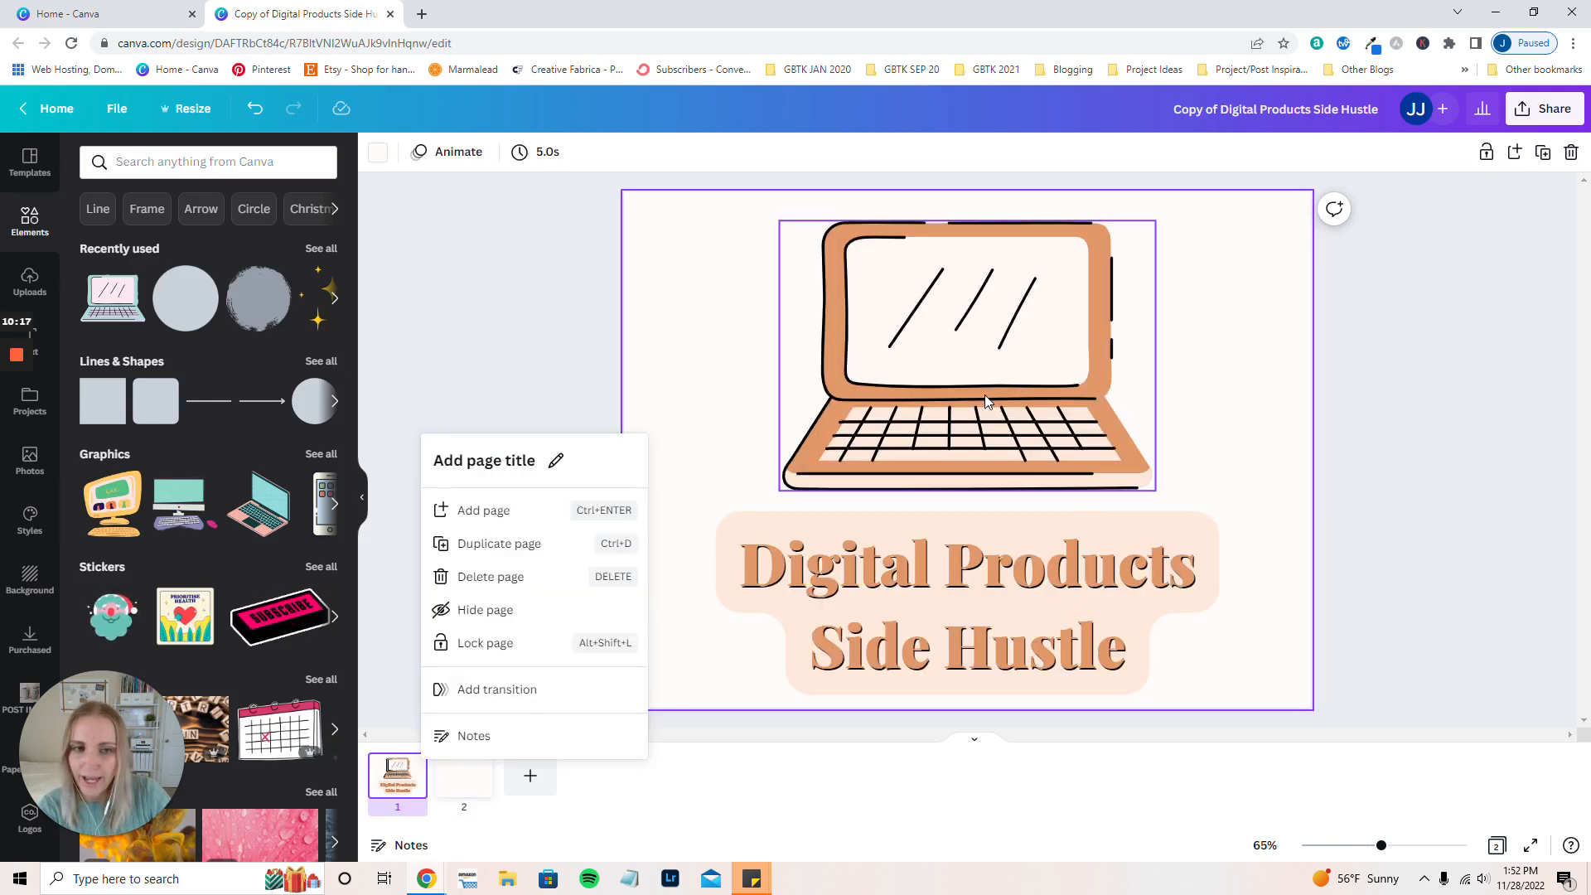
click(1238, 328)
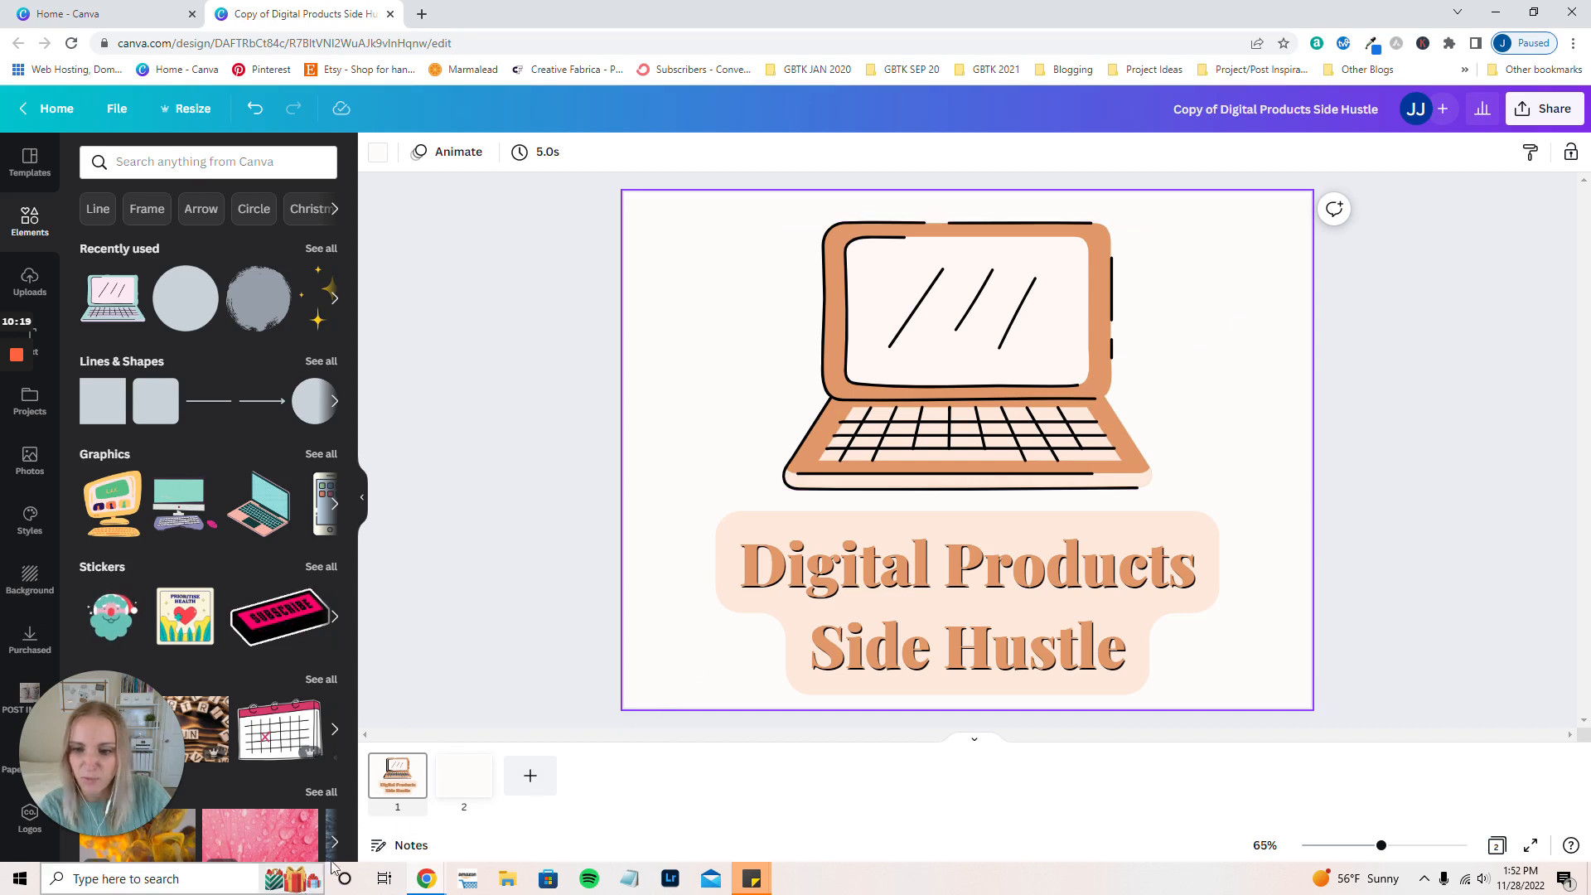
click(469, 783)
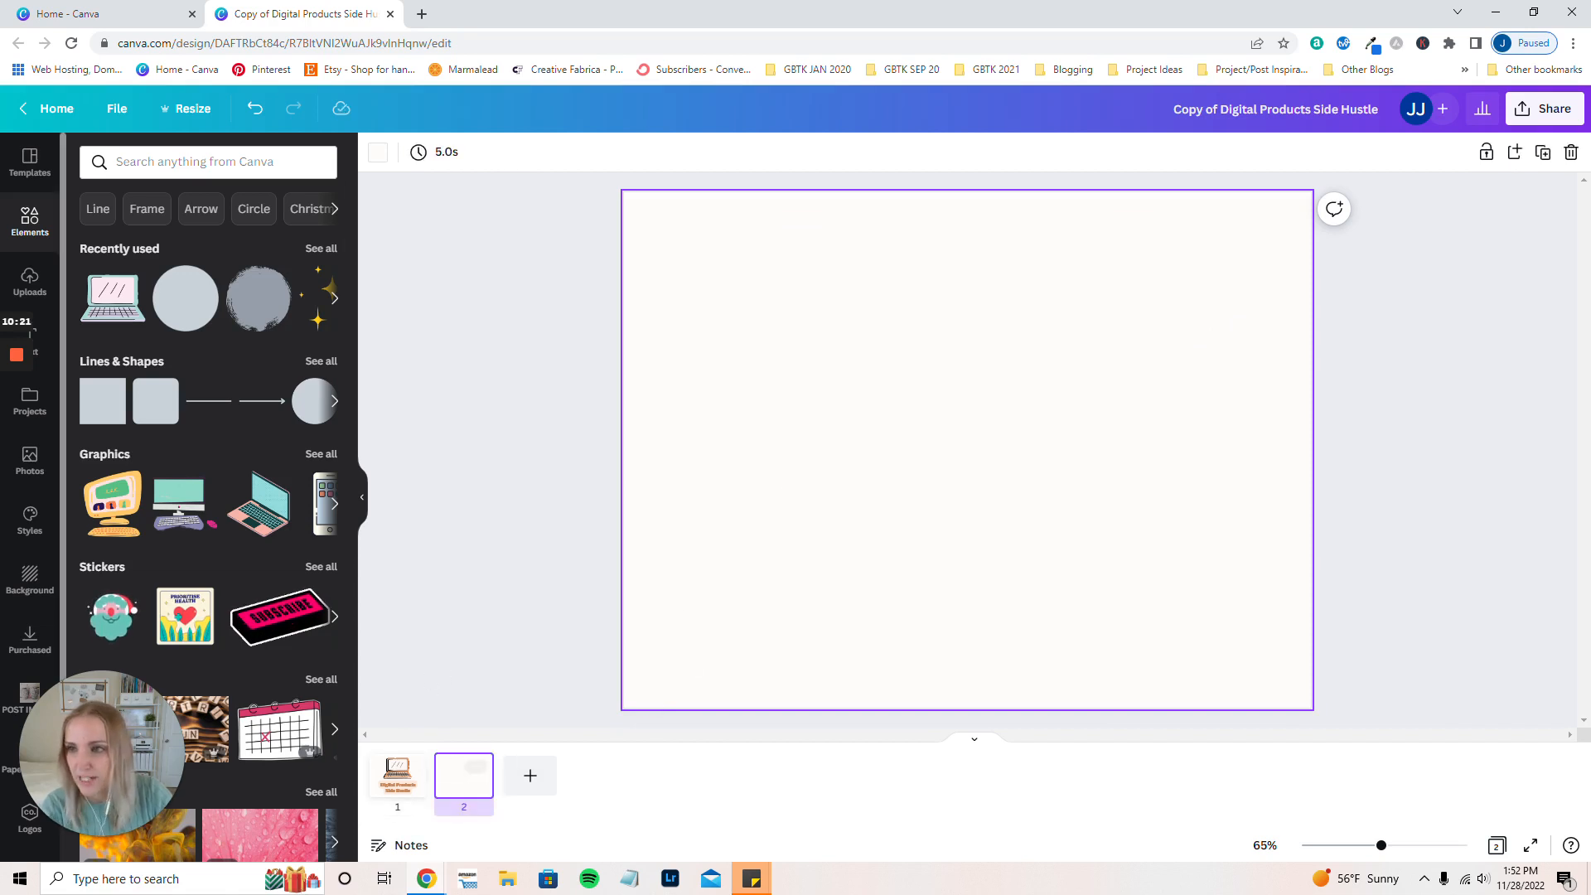
- Search the elements library for "computer" and restrict the results to graphics
click(132, 162)
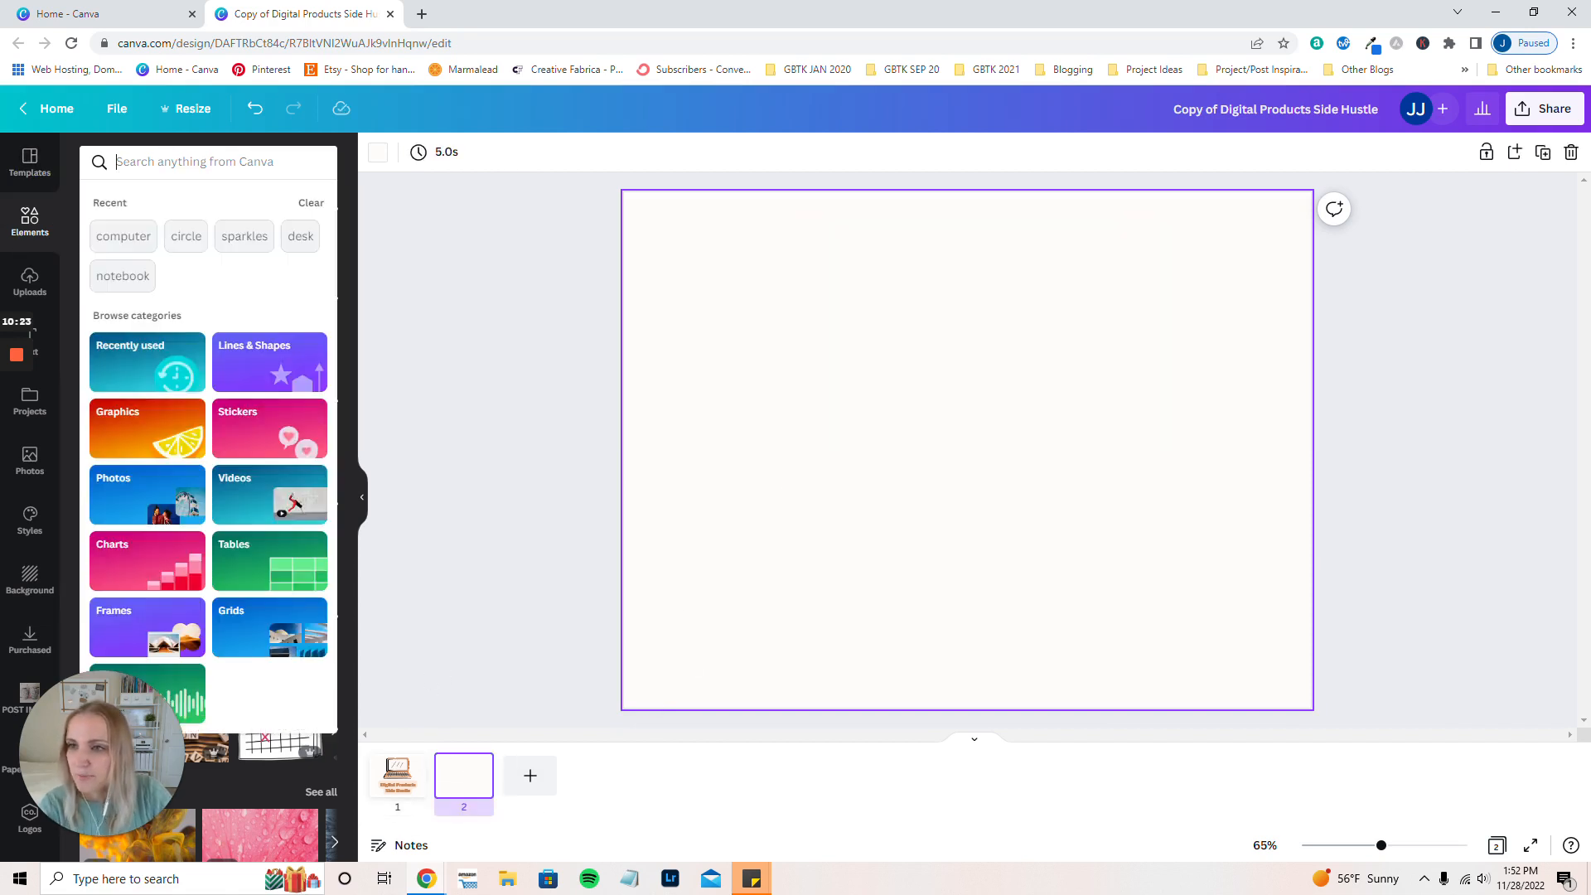
text(computer)
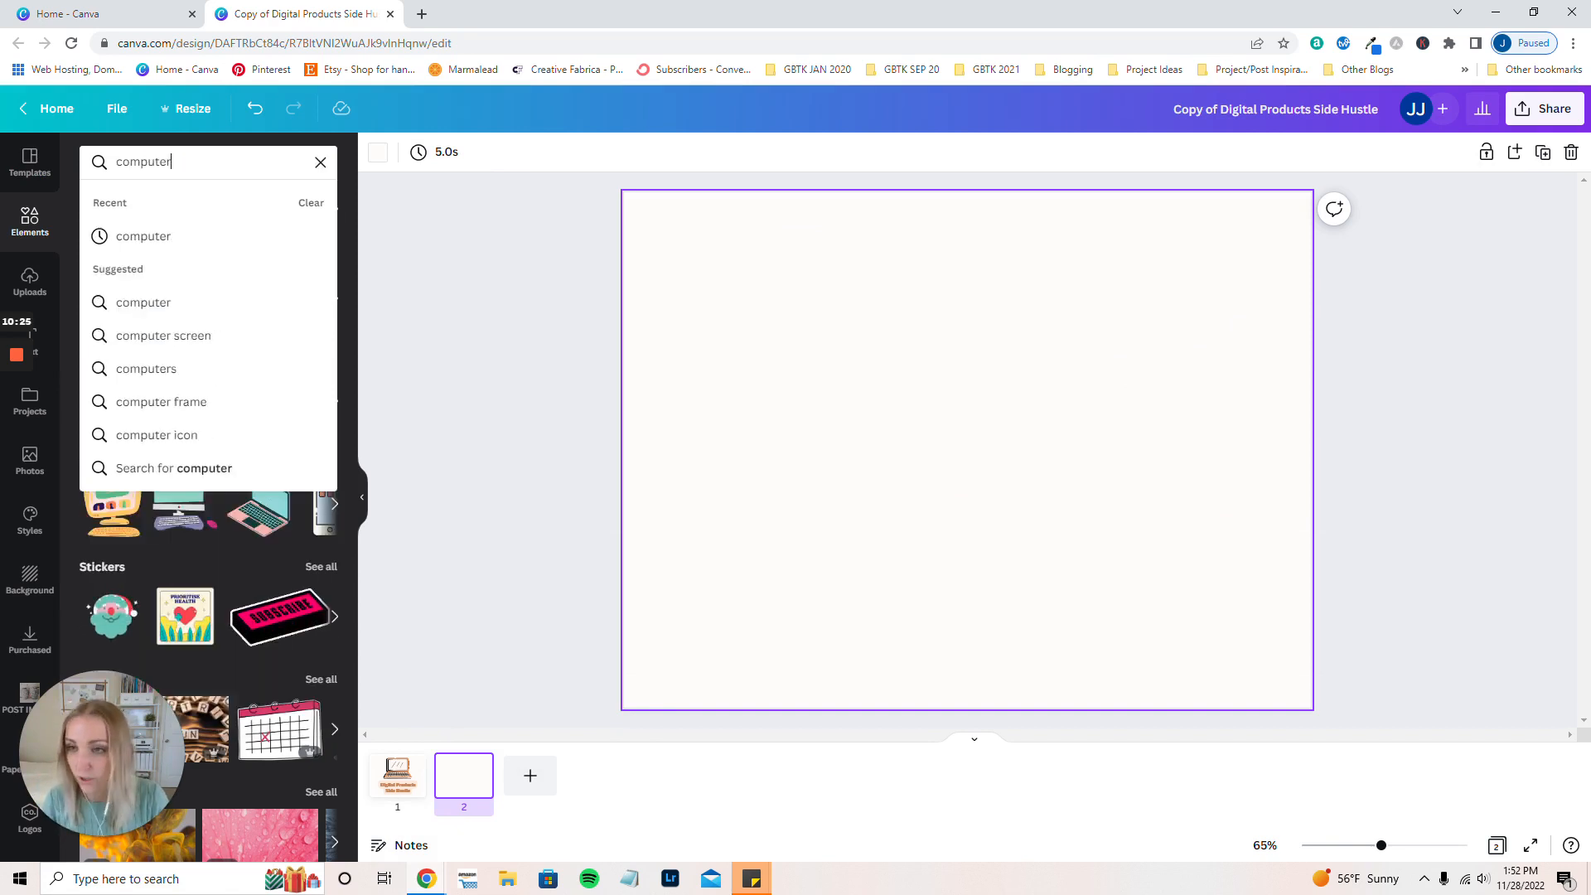
key(Return)
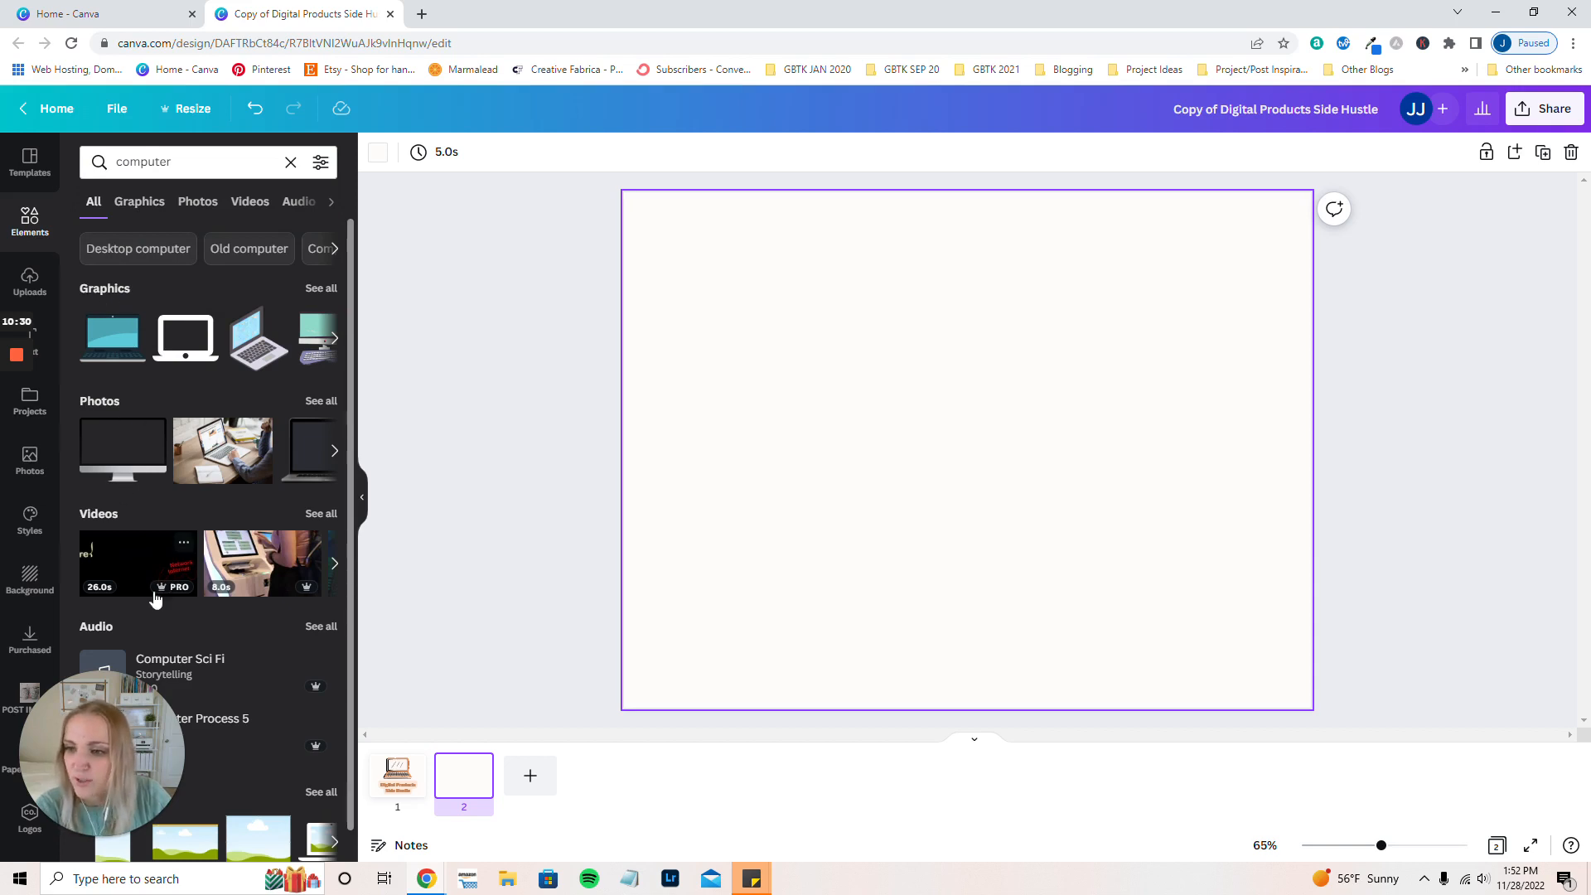
click(139, 203)
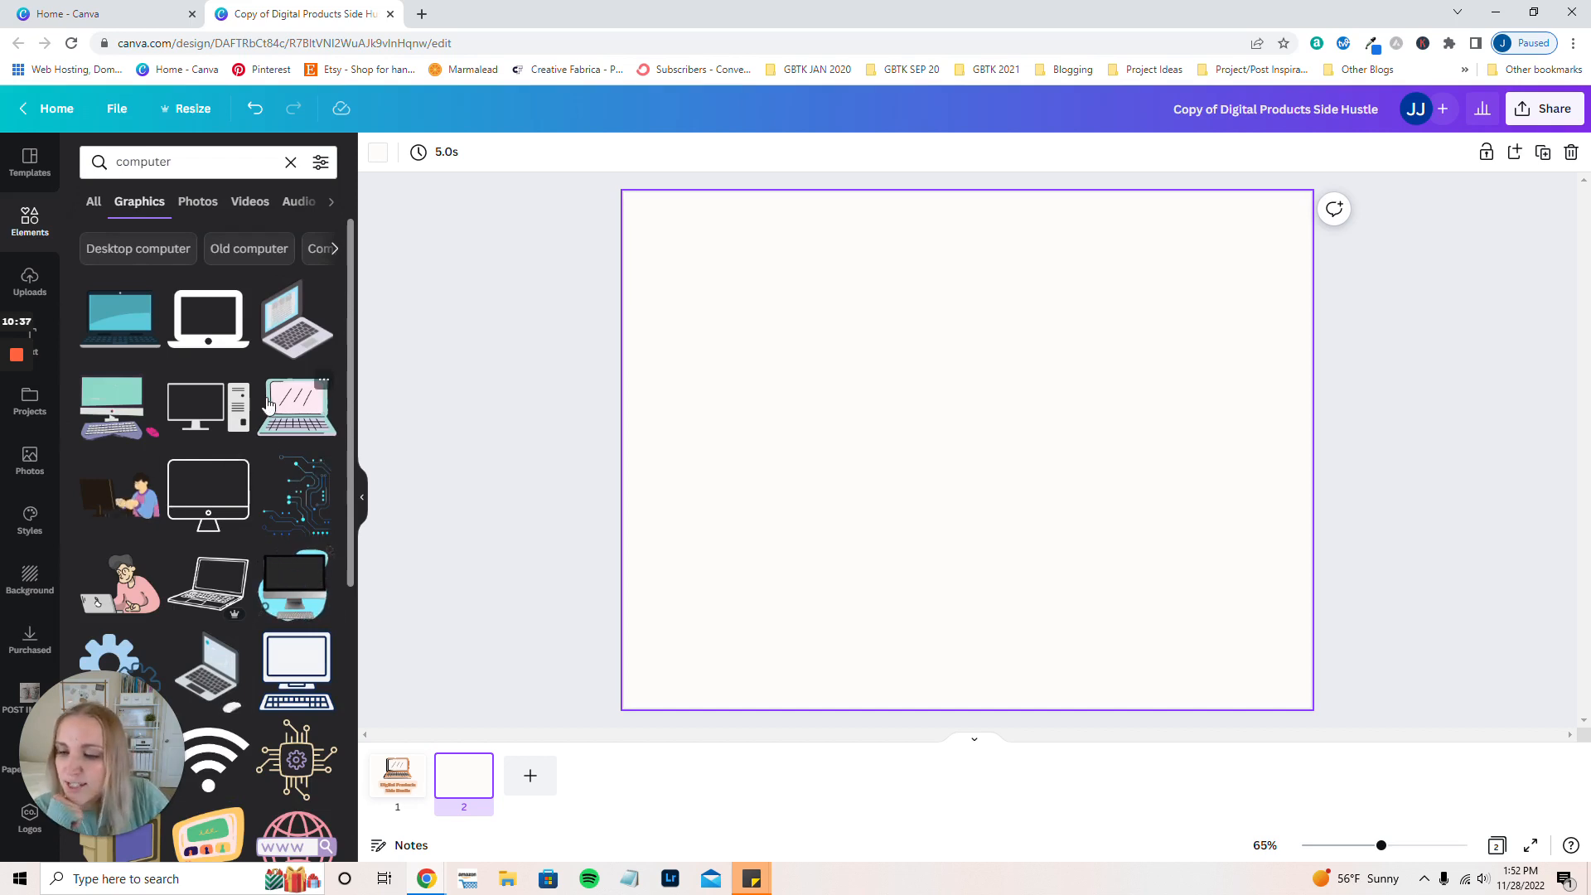
- Add the teal and pink hand-drawn laptop graphic to page 2, place it in the upper middle and enlarge it slightly
scroll(264, 396, down, 1)
scroll(263, 396, up, 1)
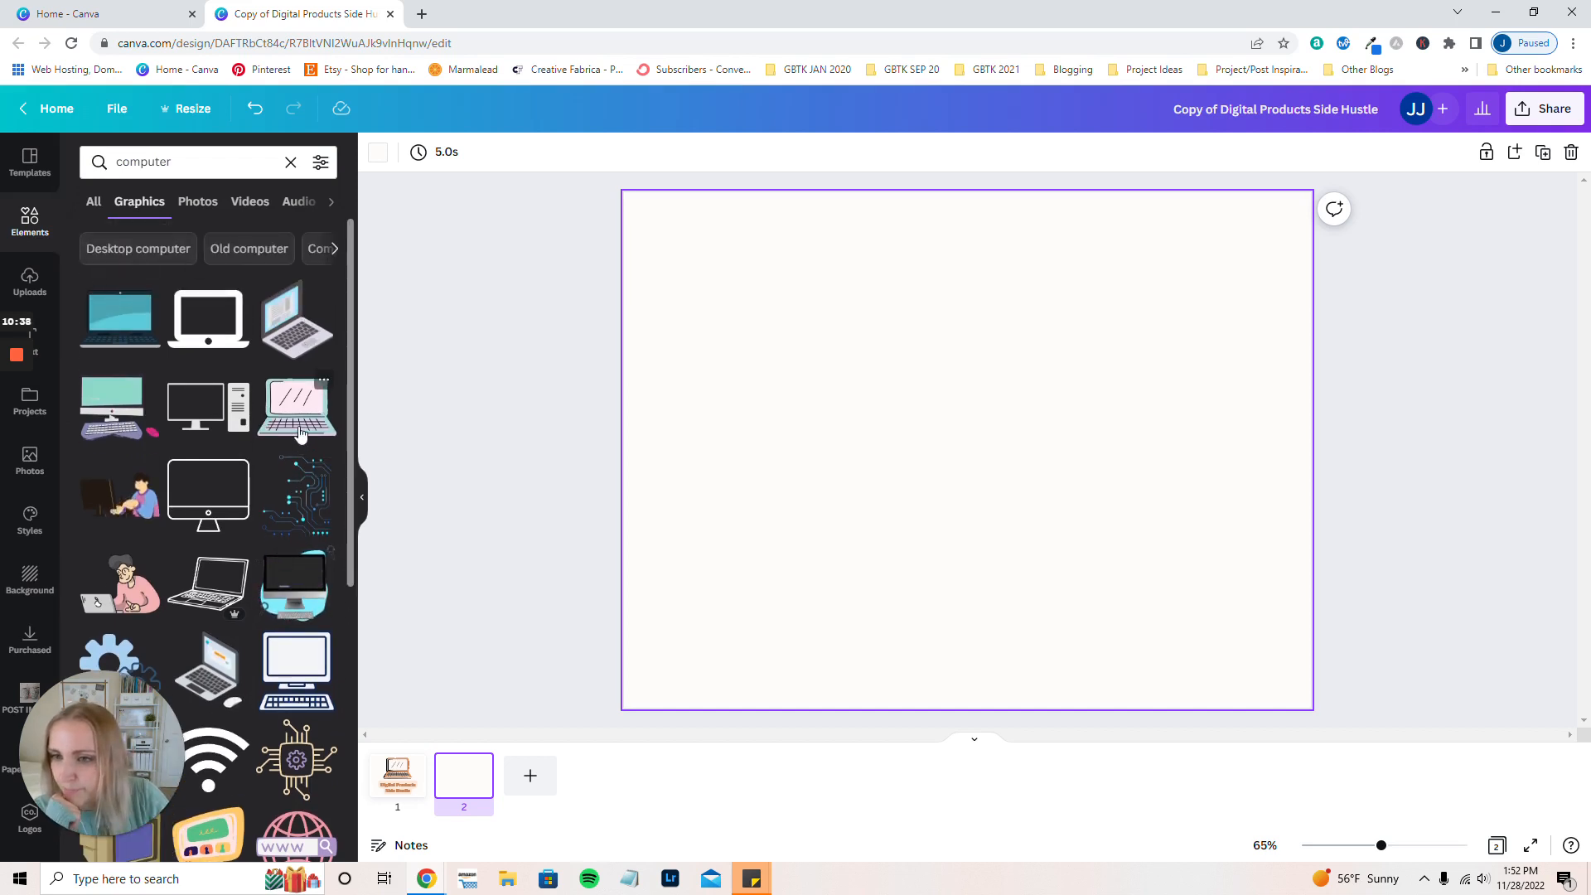
click(300, 426)
drag(1033, 434, 995, 375)
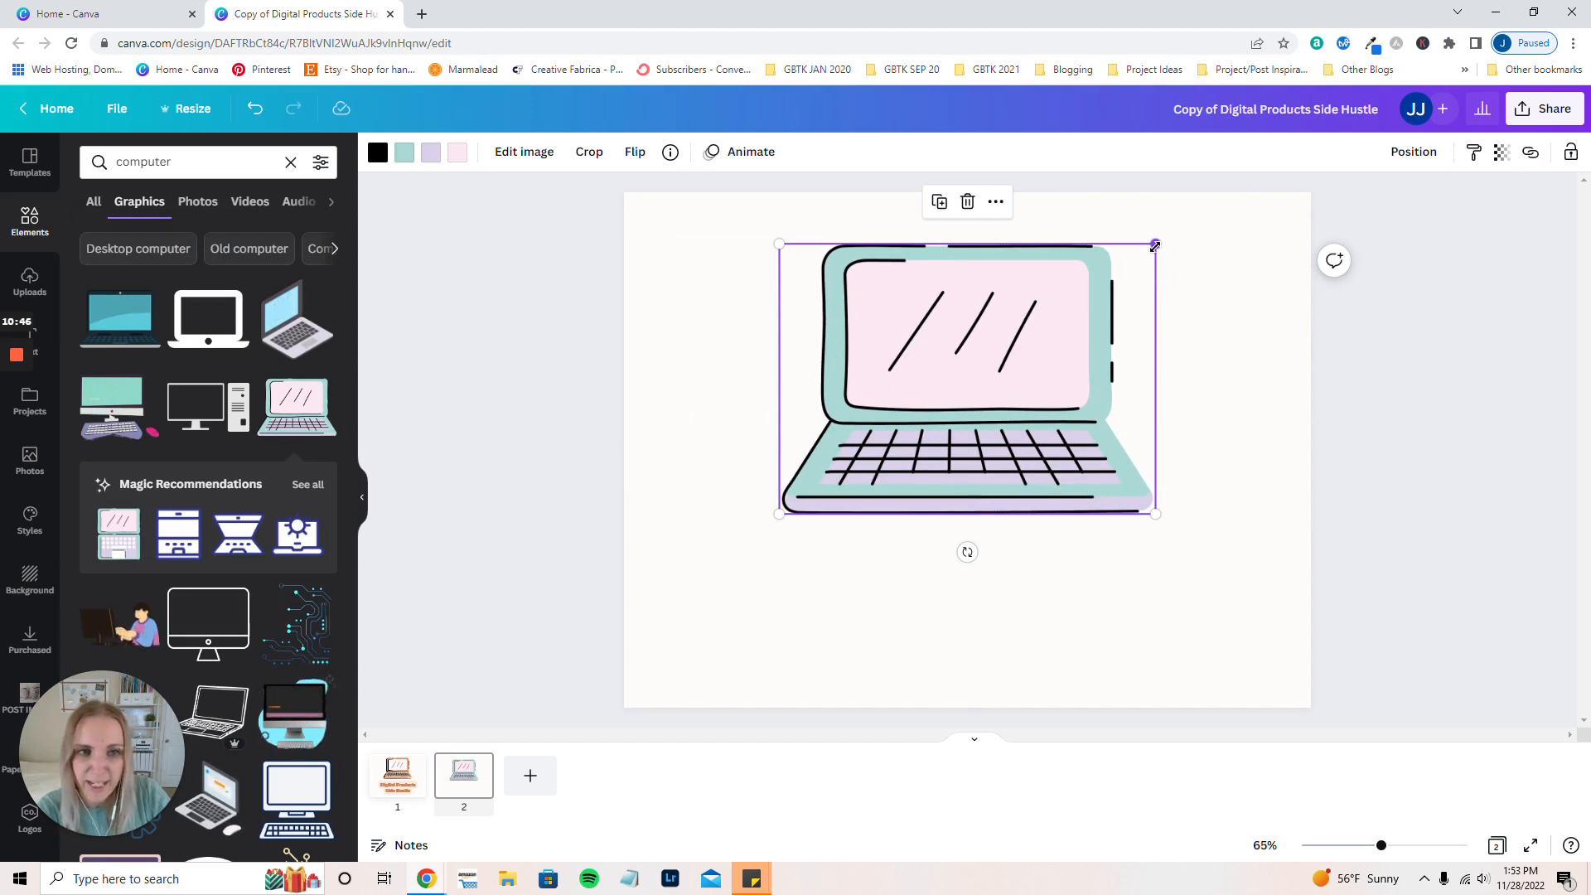
mouse_move(1158, 244)
mouse_down()
mouse_move(1200, 210)
mouse_move(1134, 263)
mouse_move(1165, 238)
mouse_up()
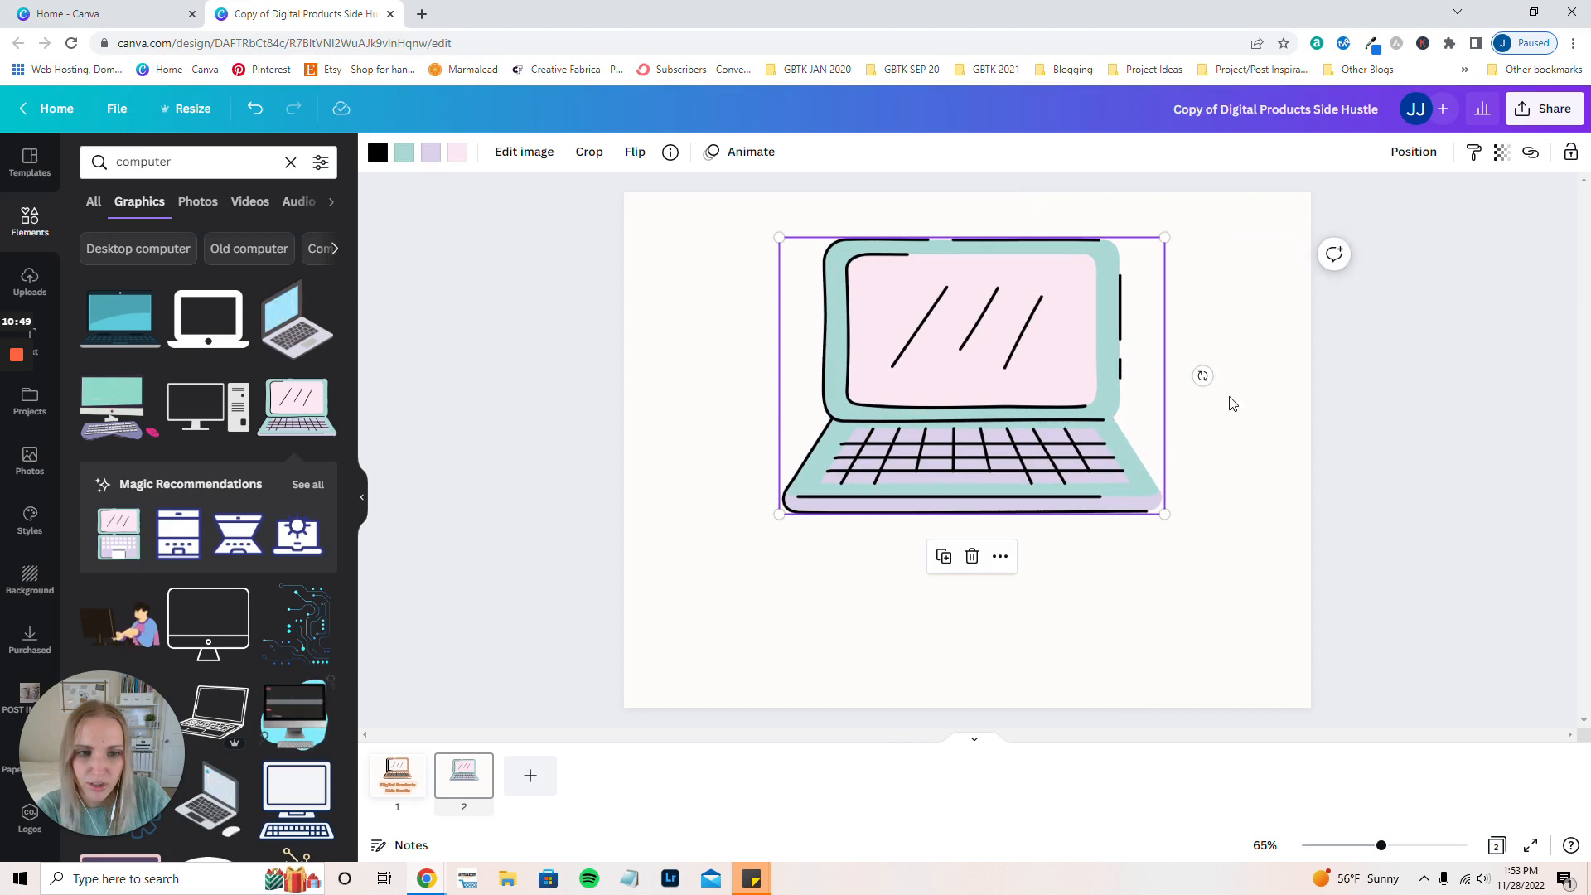
- Try rotating the laptop graphic slightly and look over its additional options, such as copy, animate, comment and link
mouse_move(1203, 375)
mouse_down()
mouse_move(1201, 440)
mouse_move(1211, 372)
mouse_up()
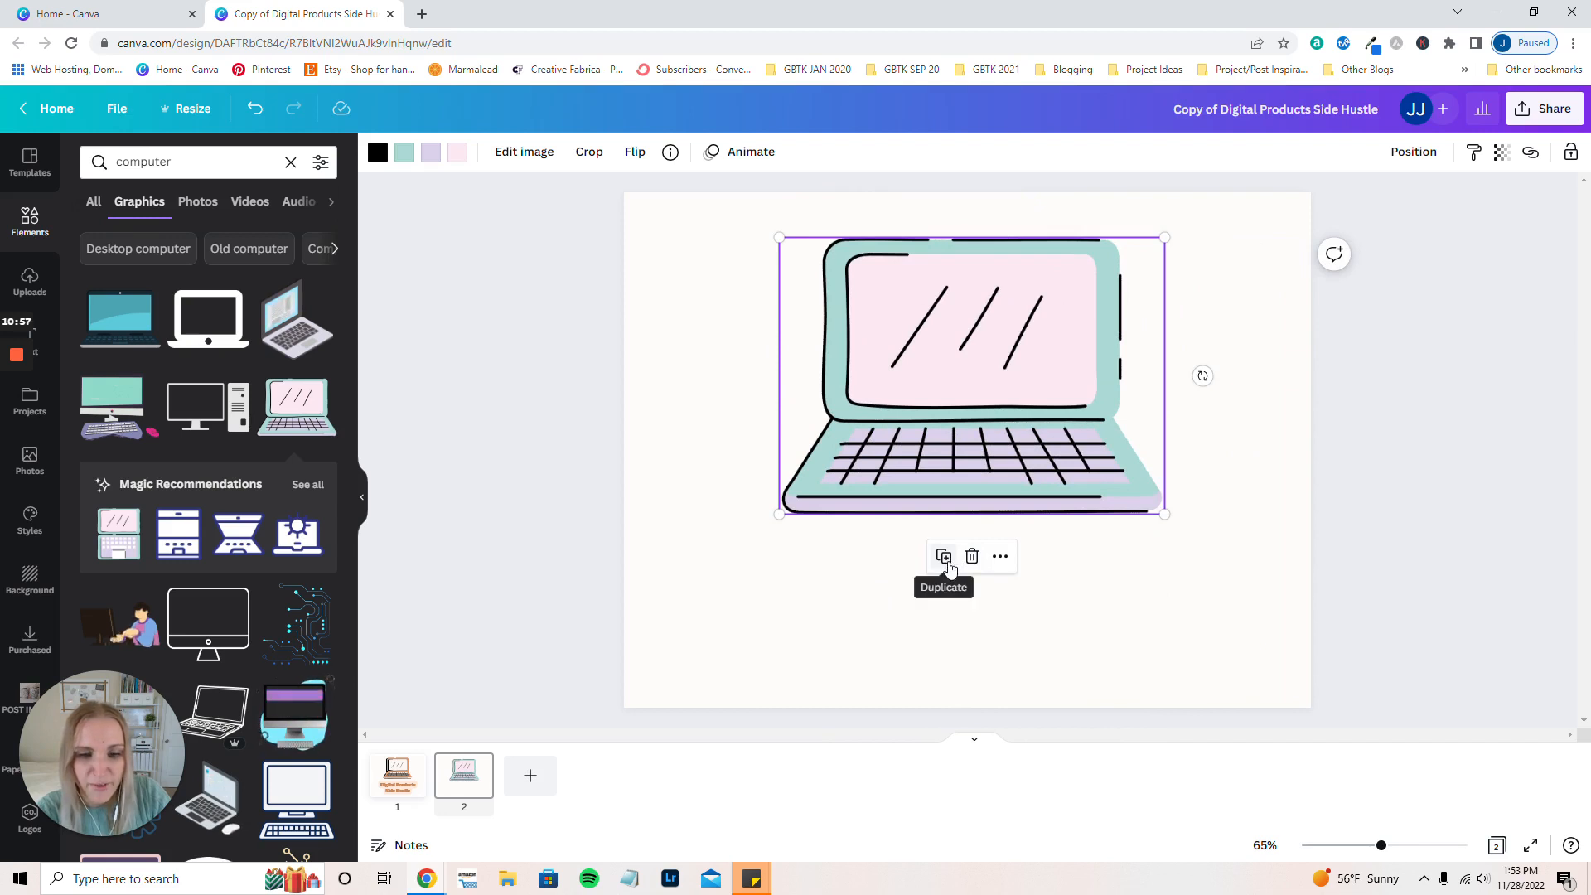
click(1000, 563)
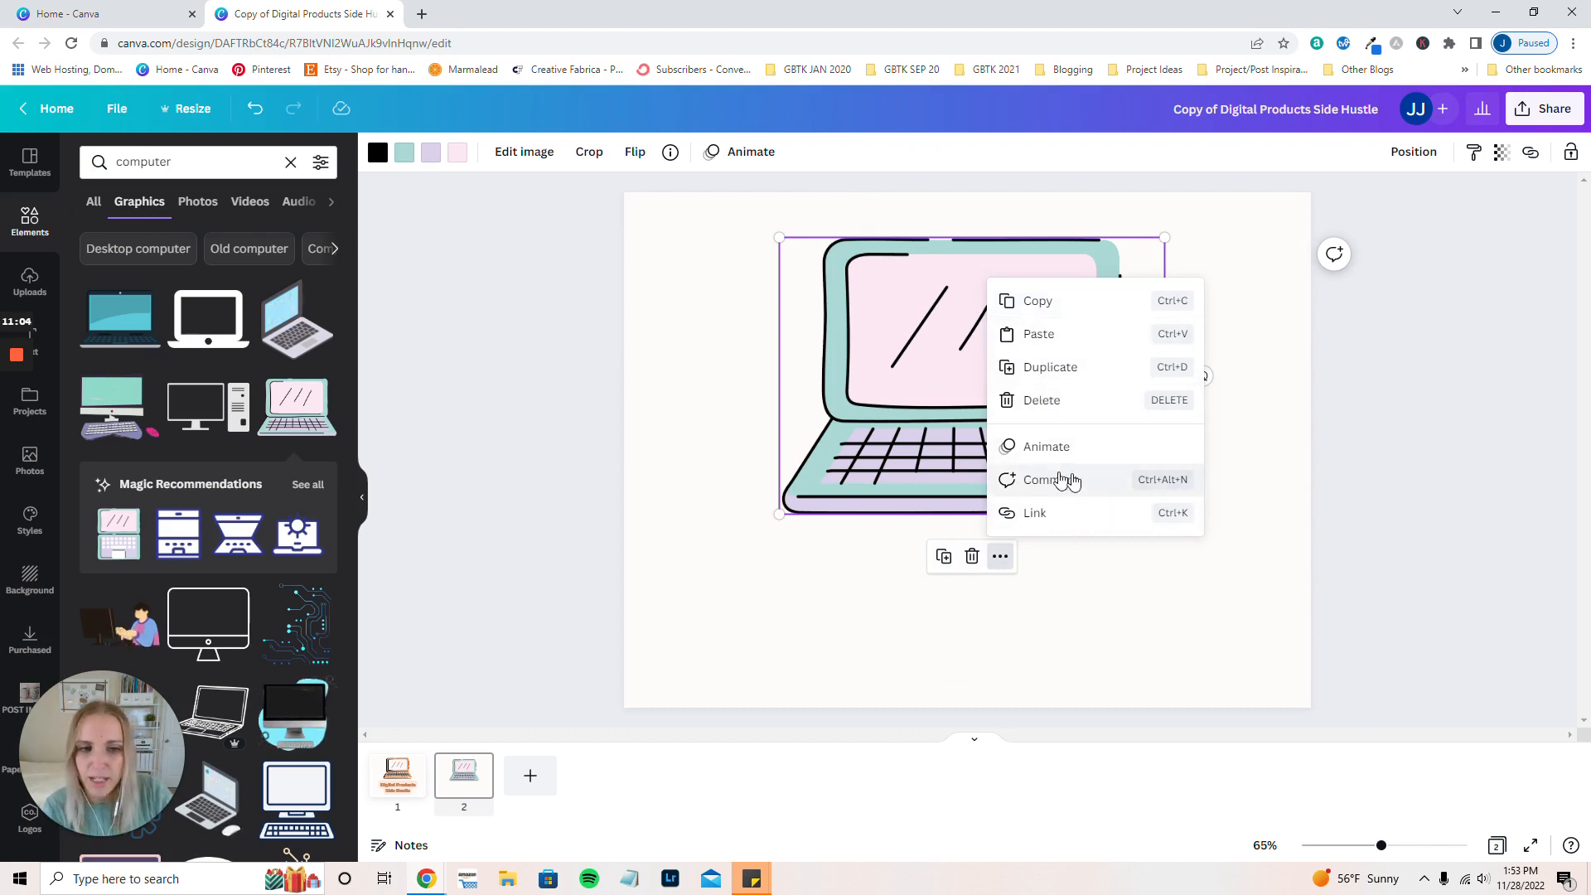
click(547, 443)
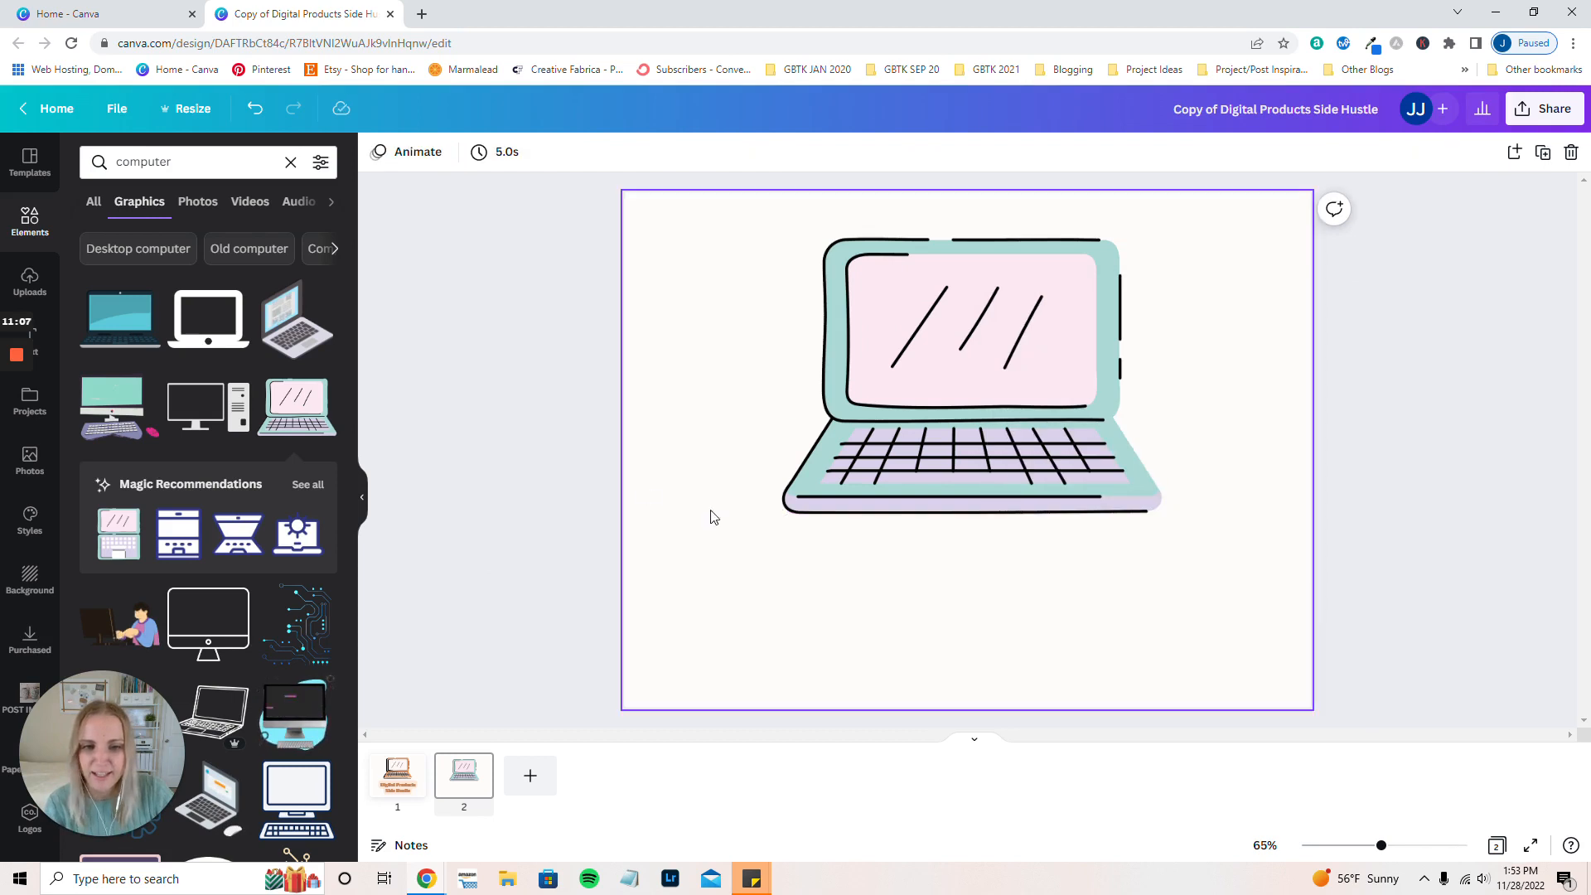
- Recolour the laptop's lavender keyboard and base light peach and its teal frame orange, also trying the darker Rebrand 2022 brown on the frame
click(1076, 274)
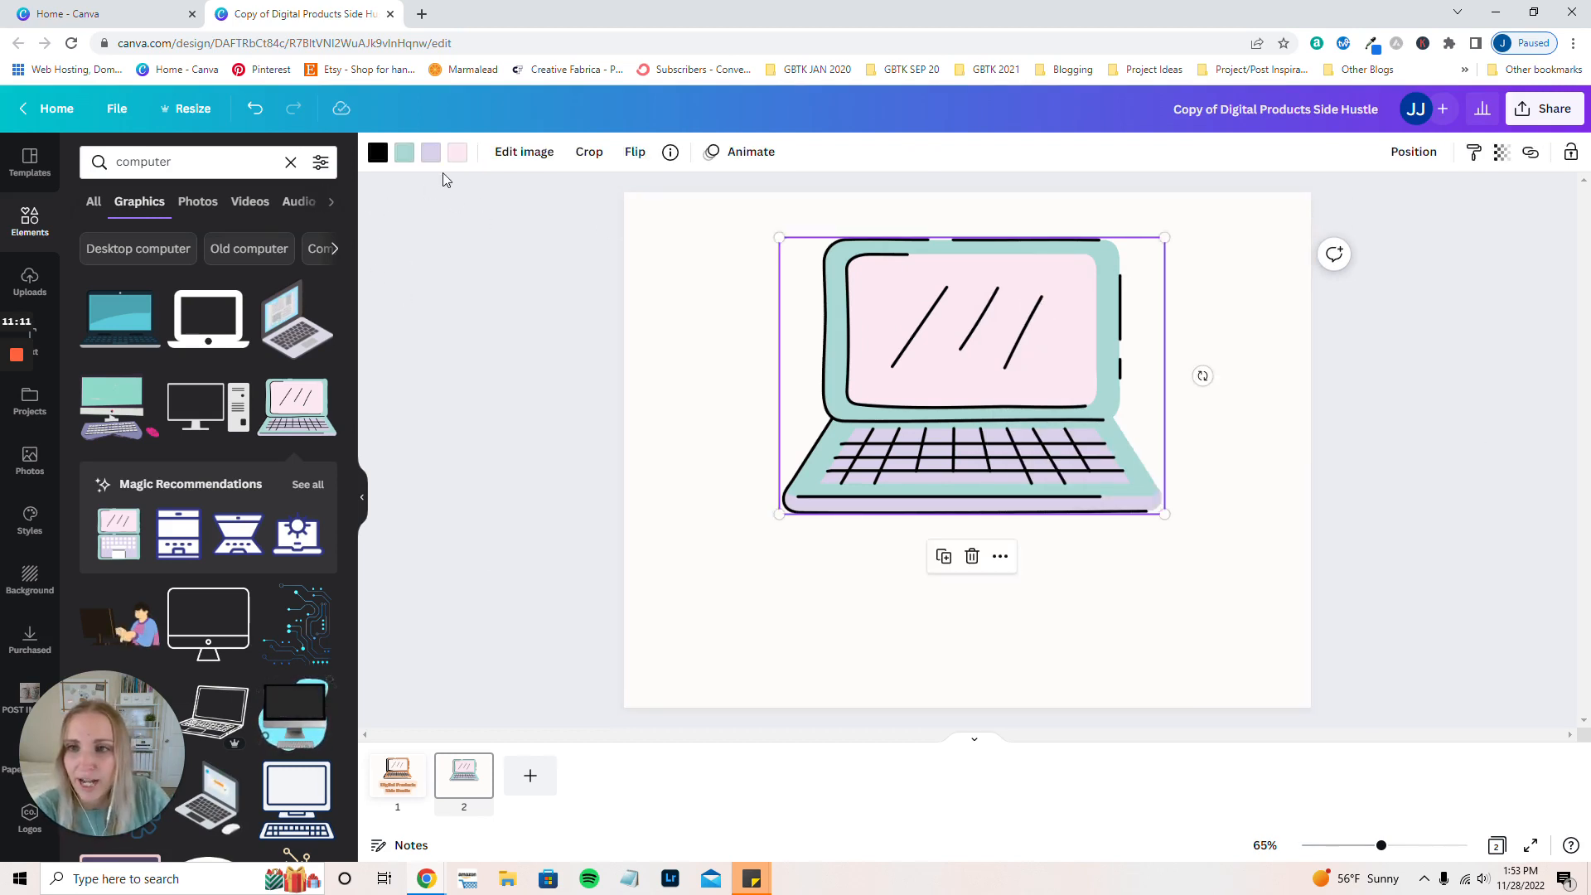
click(404, 154)
click(276, 251)
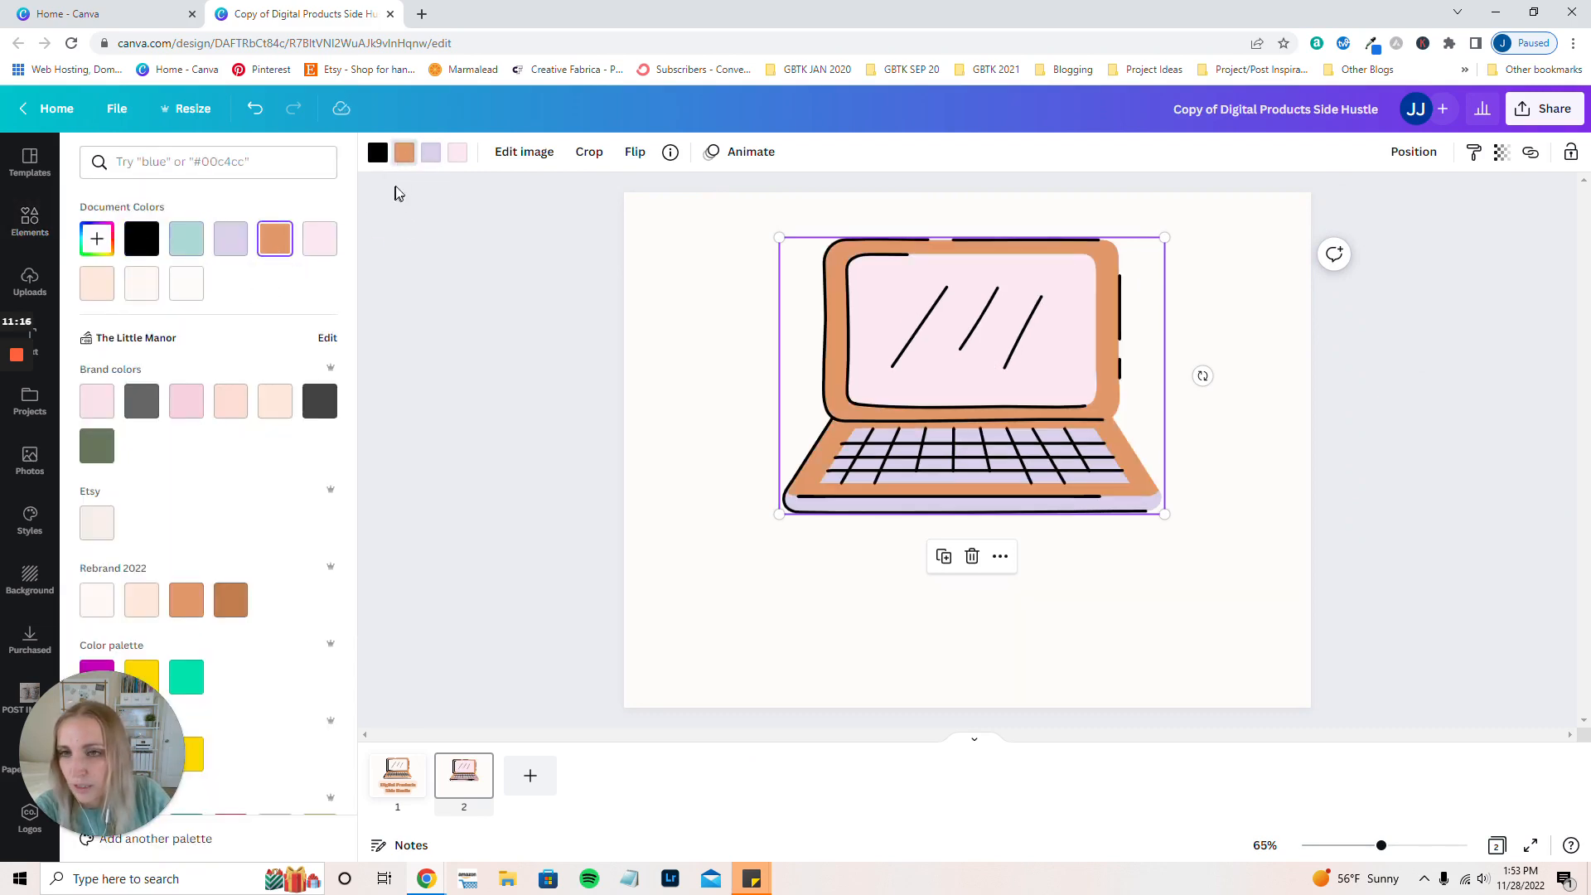
click(224, 603)
click(431, 152)
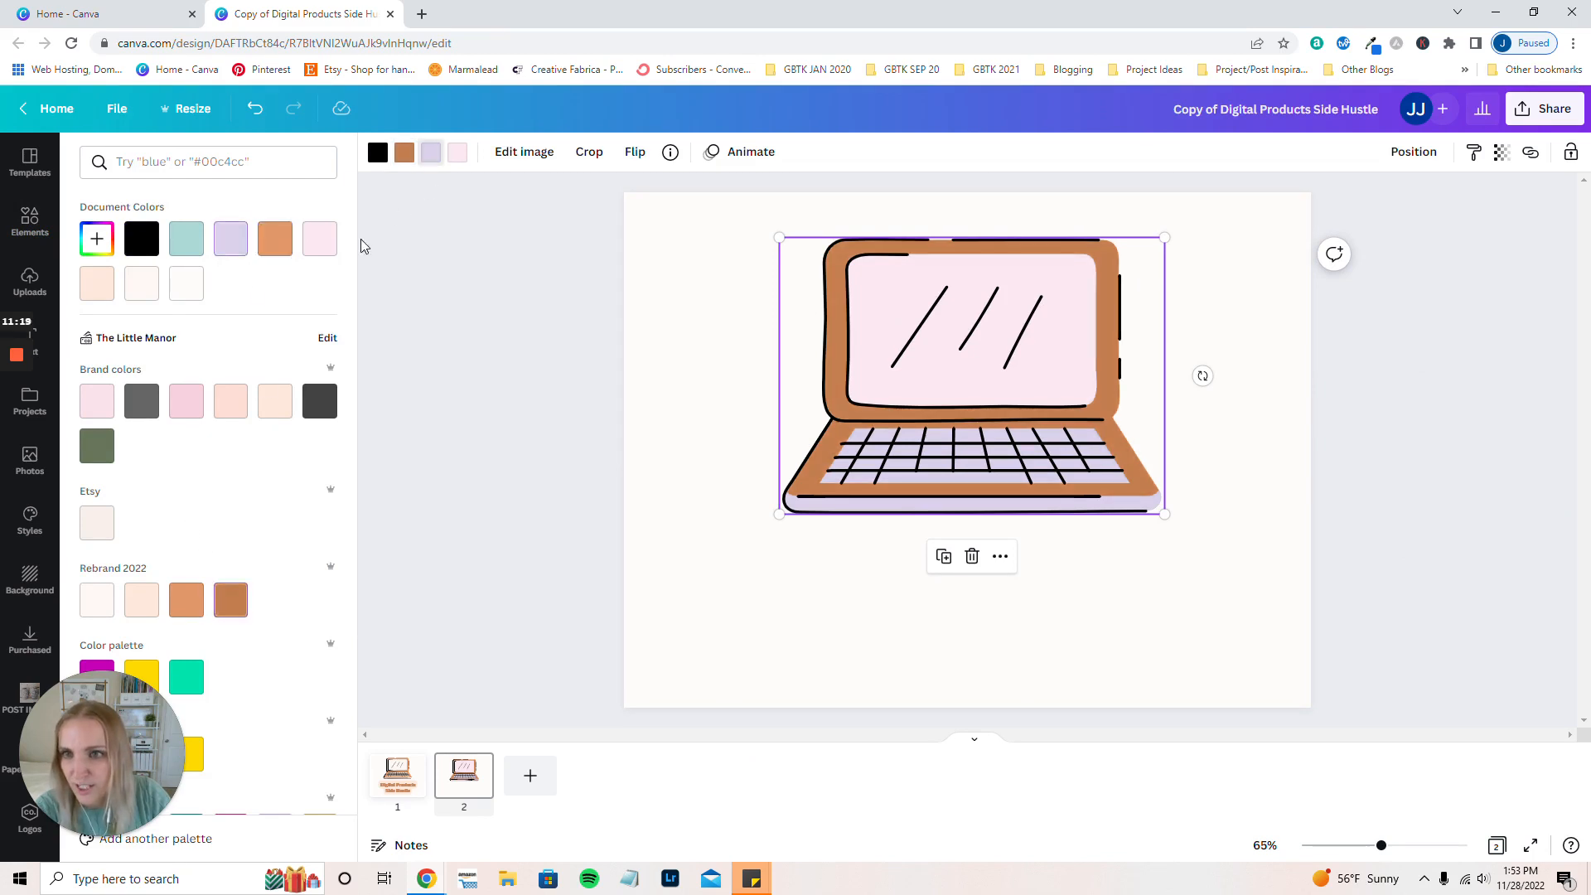
click(184, 607)
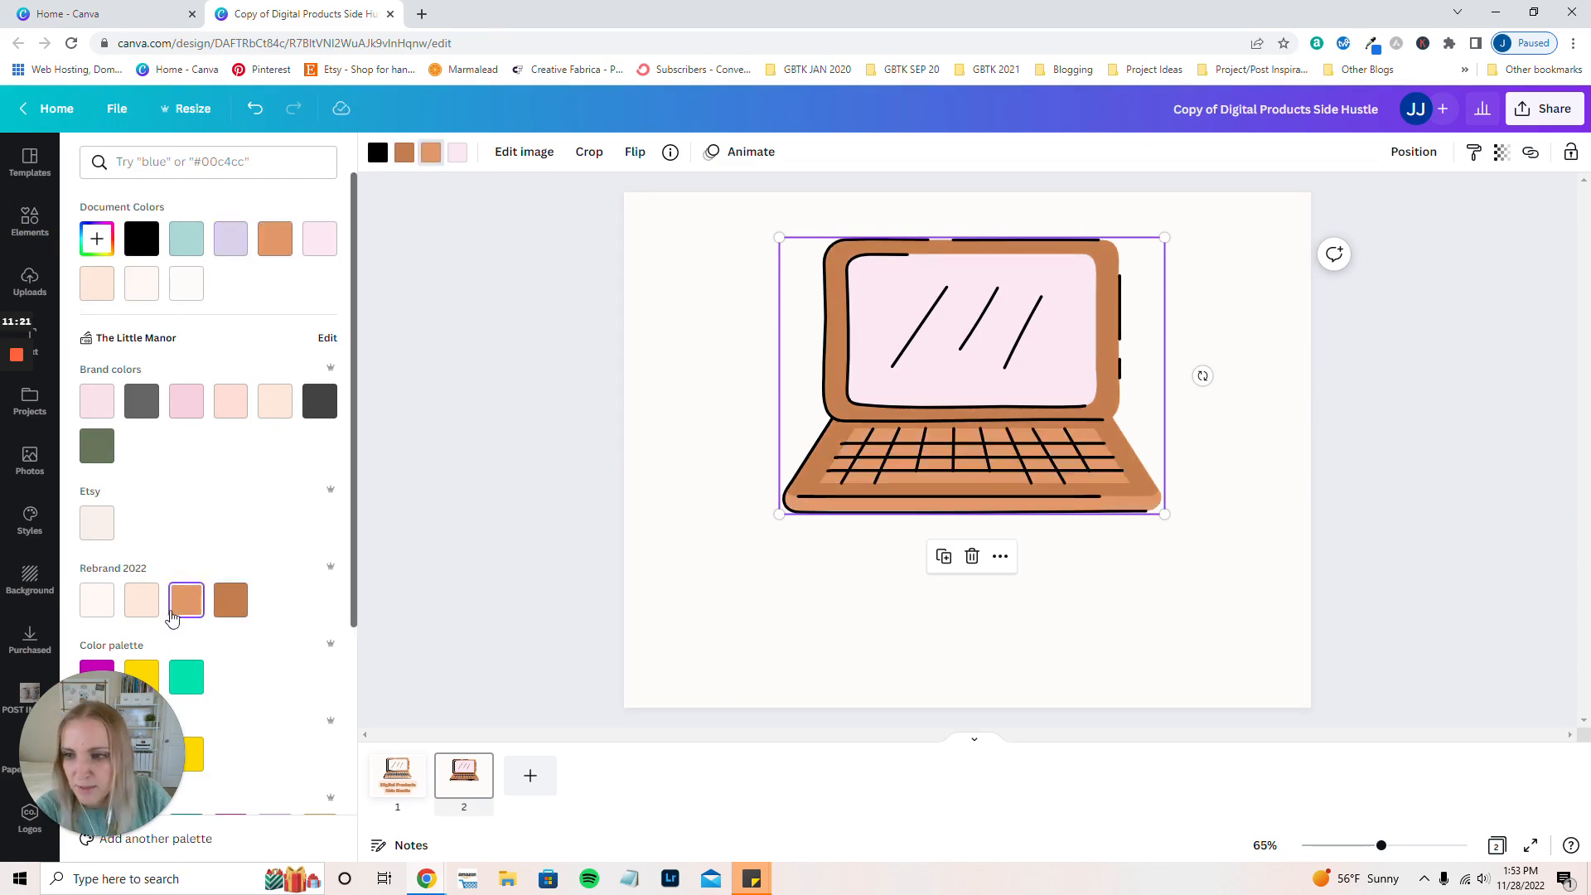
click(142, 606)
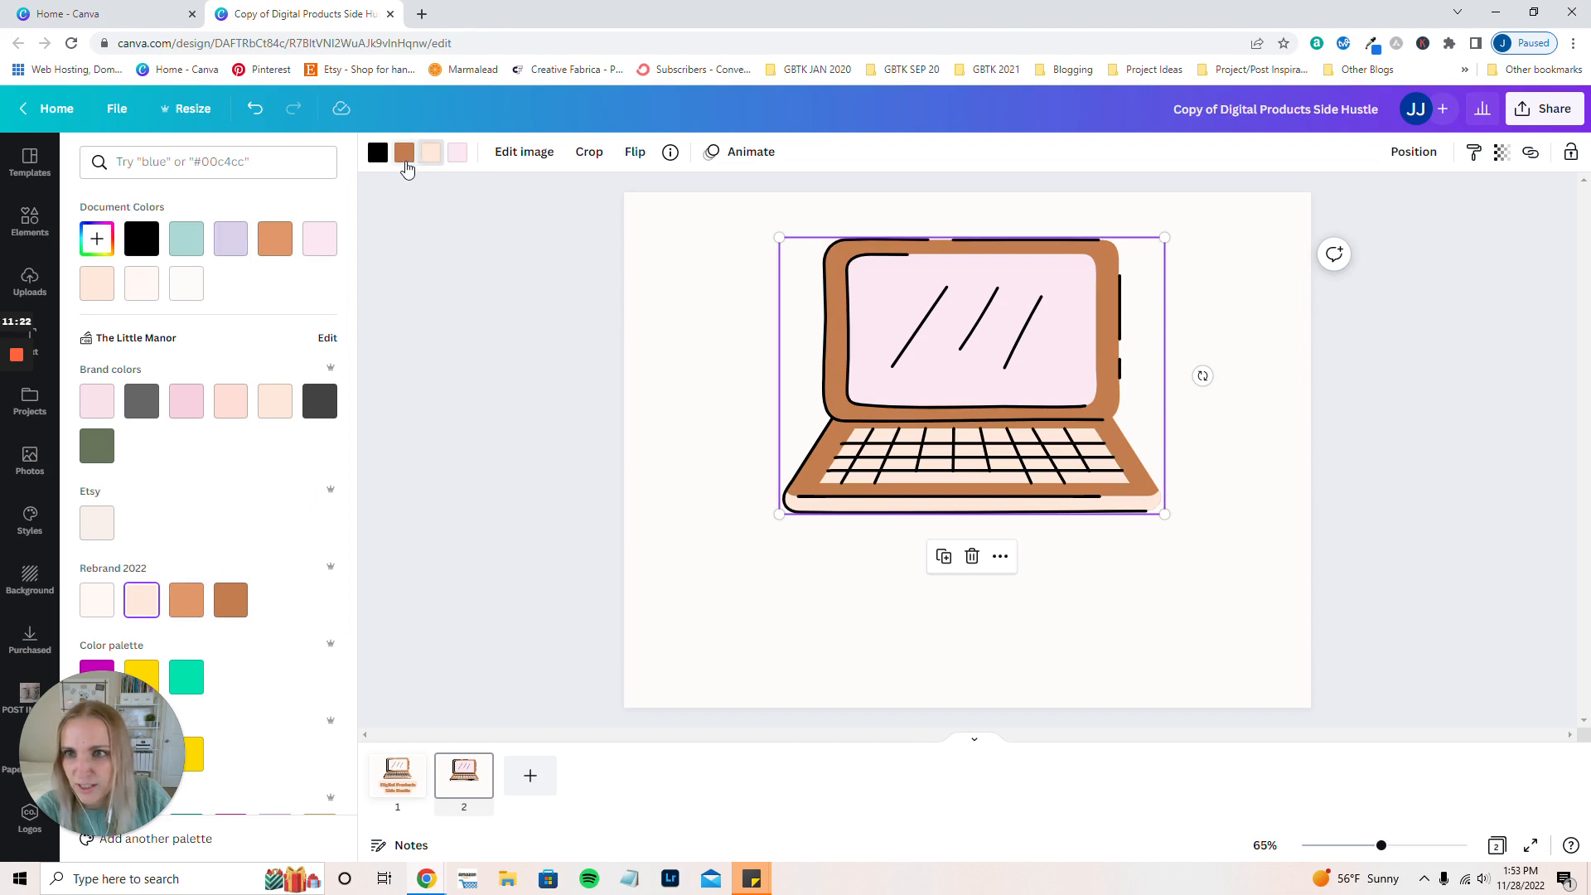
click(274, 239)
- Recolour the laptop's pink screen with the light peach from the Rebrand 2022 palette and deselect the graphic
click(458, 153)
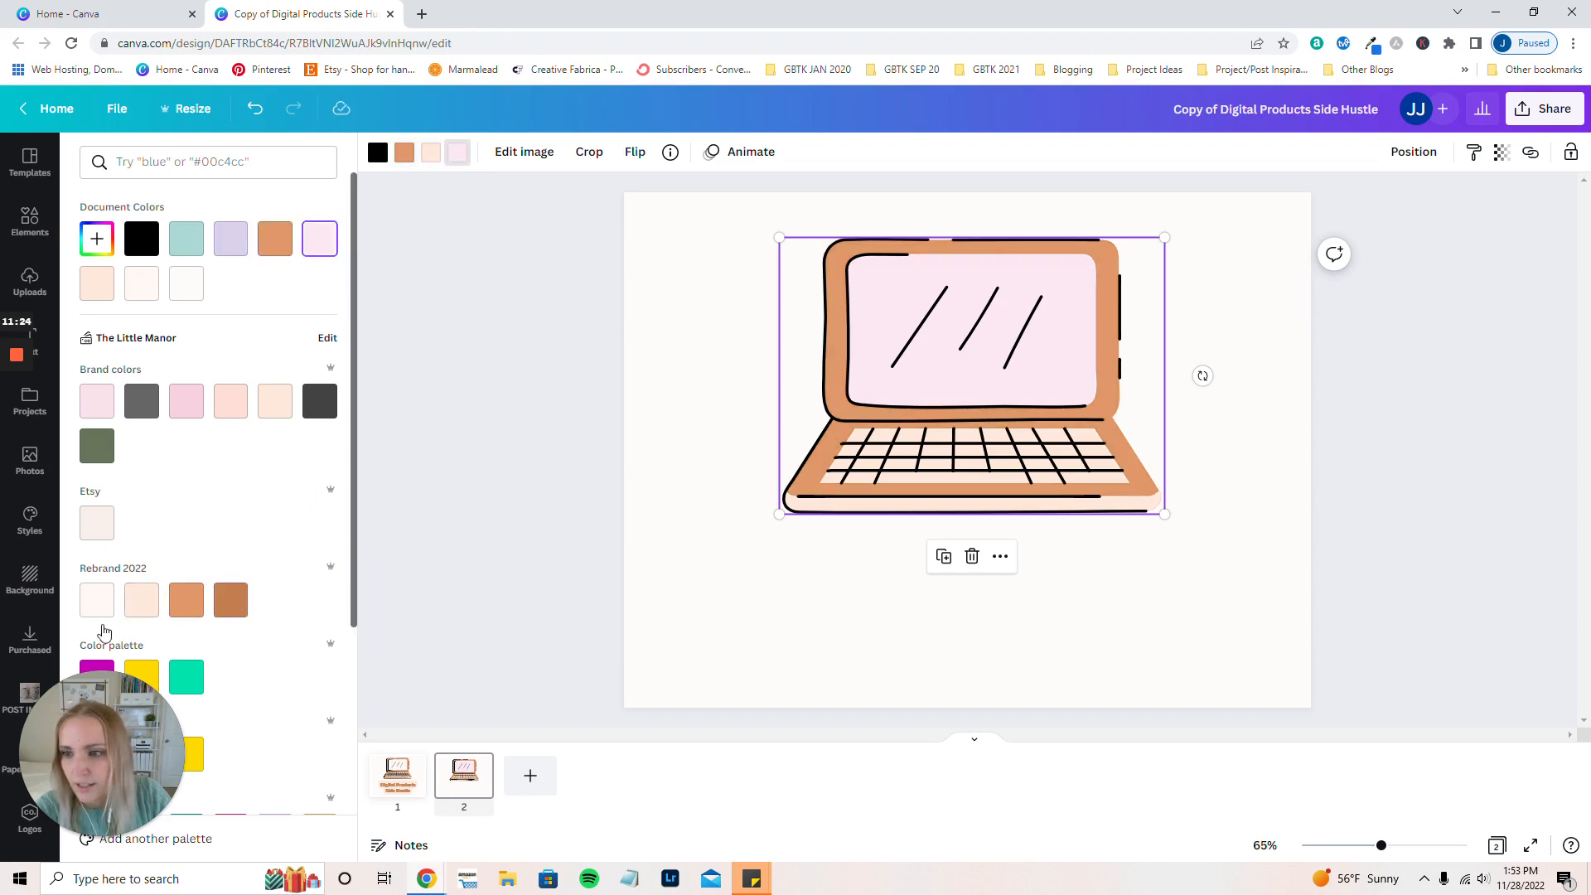
click(185, 612)
click(142, 606)
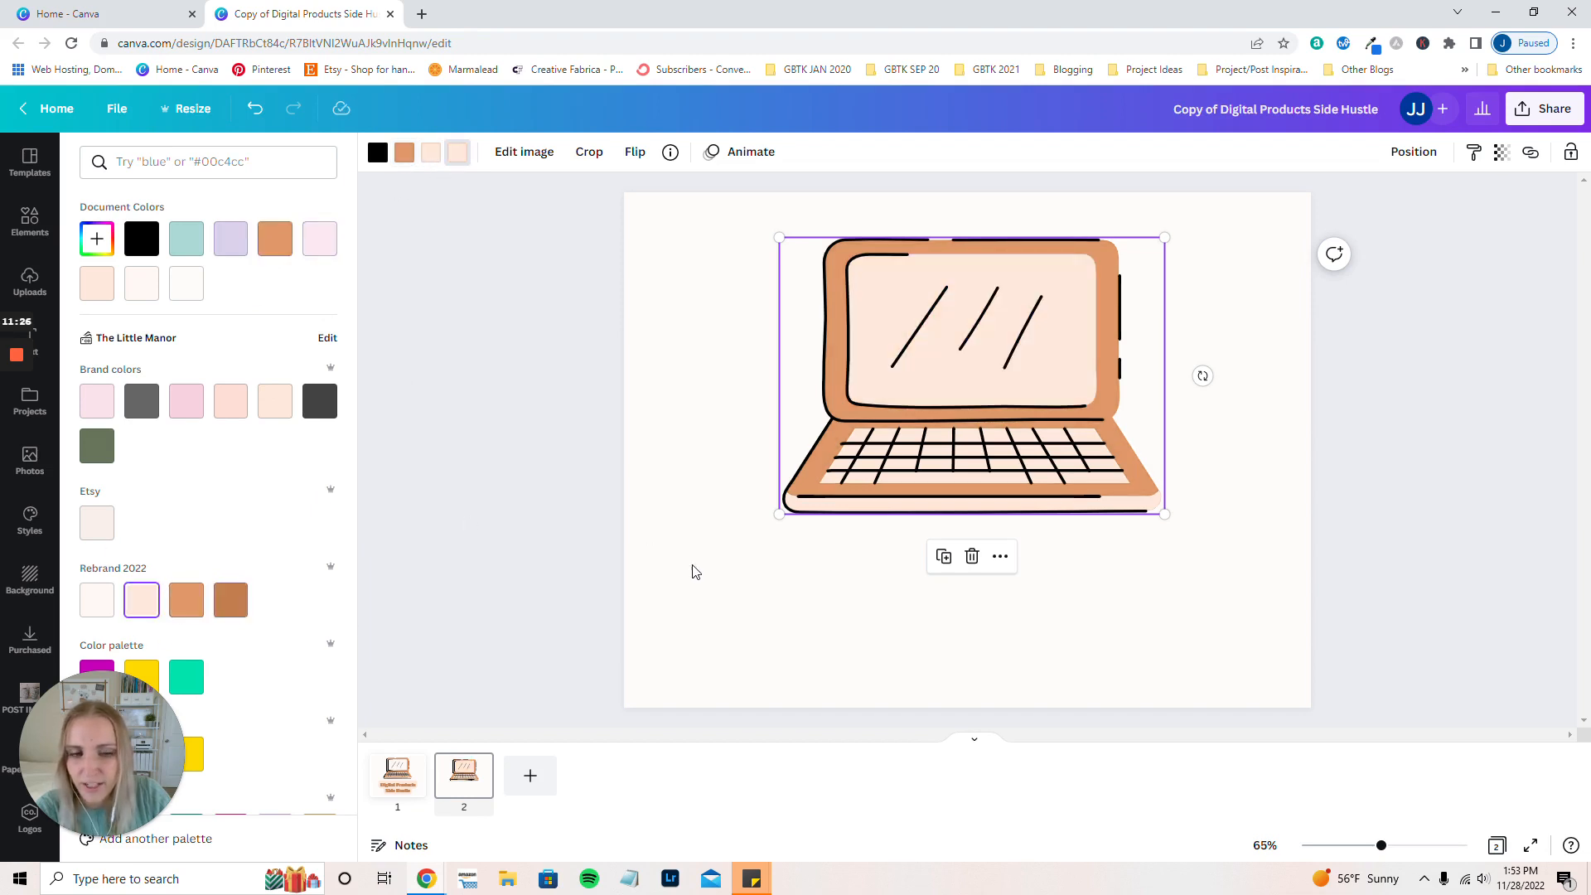
click(547, 428)
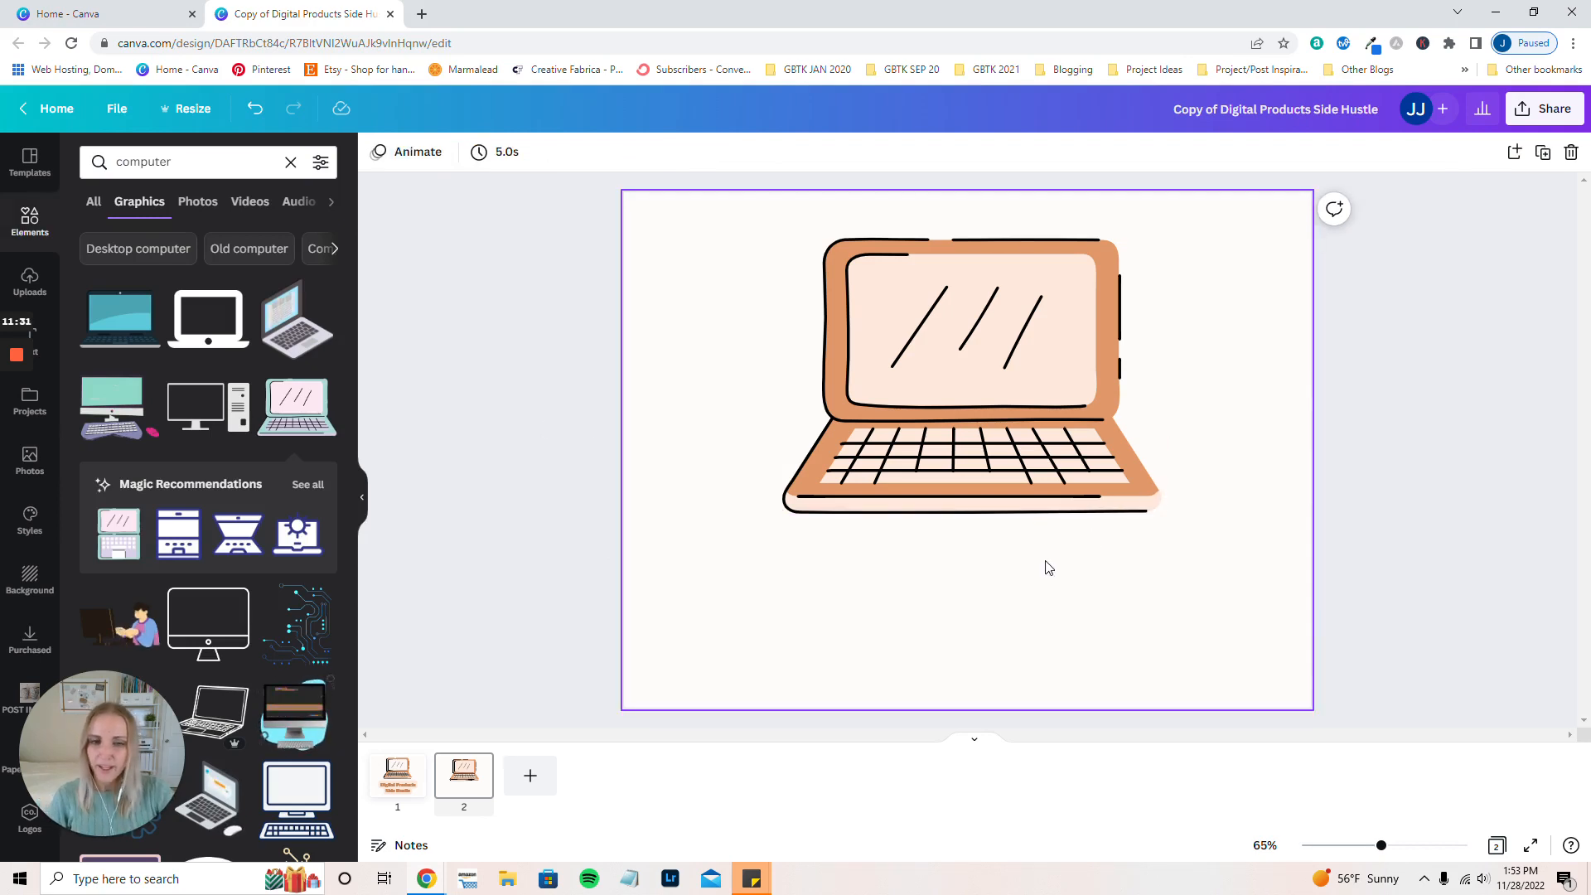
- Add a heading below the laptop on page 2 with the text "Digital Products Side Hustle"
click(43, 346)
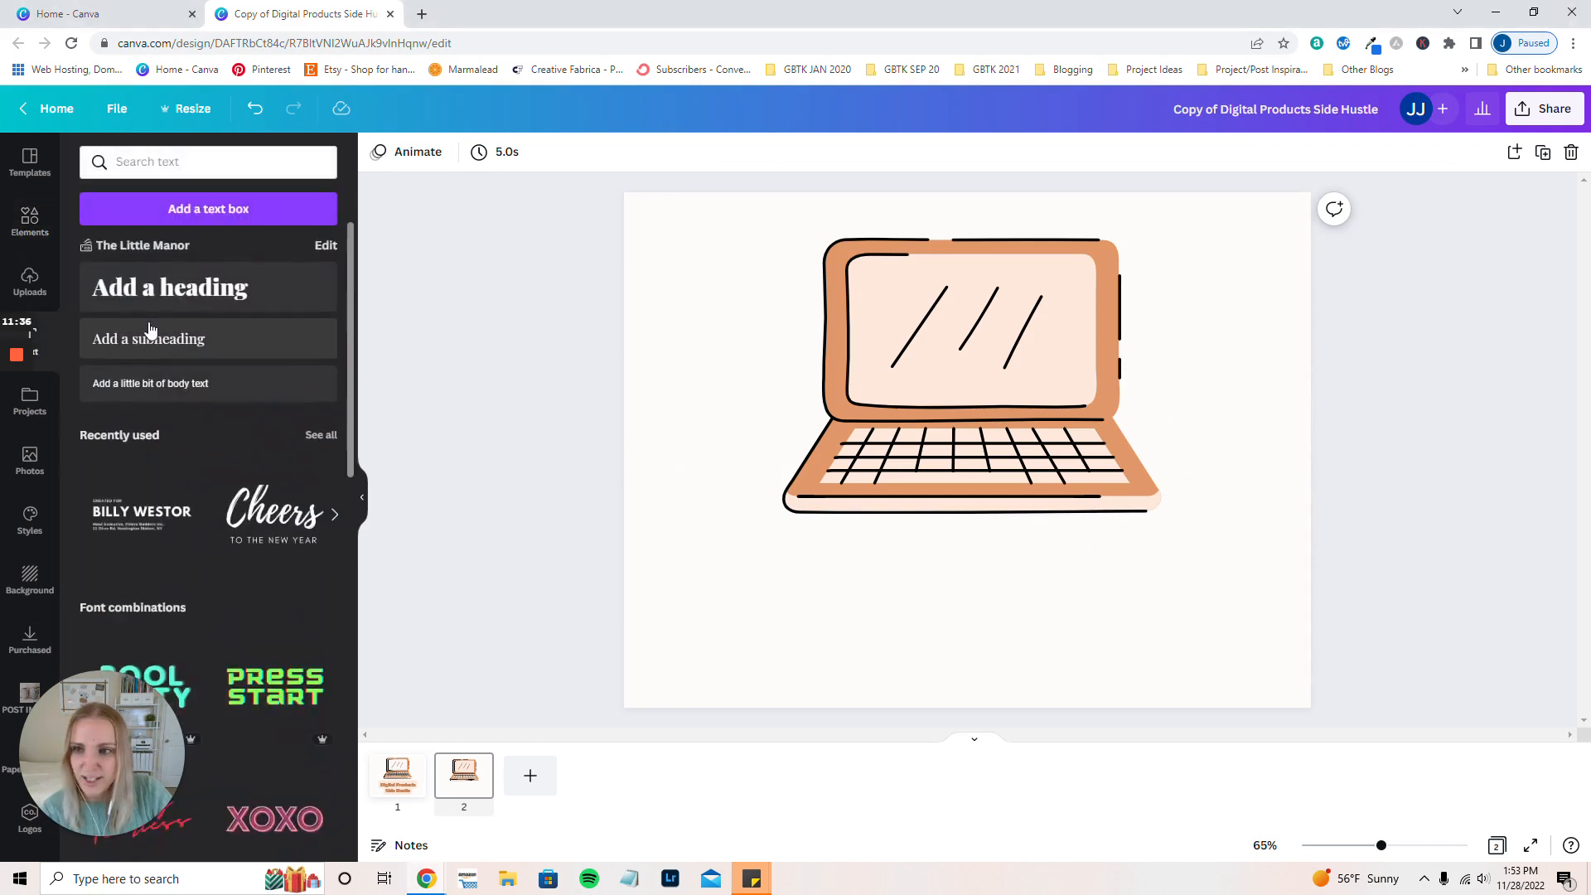
click(201, 286)
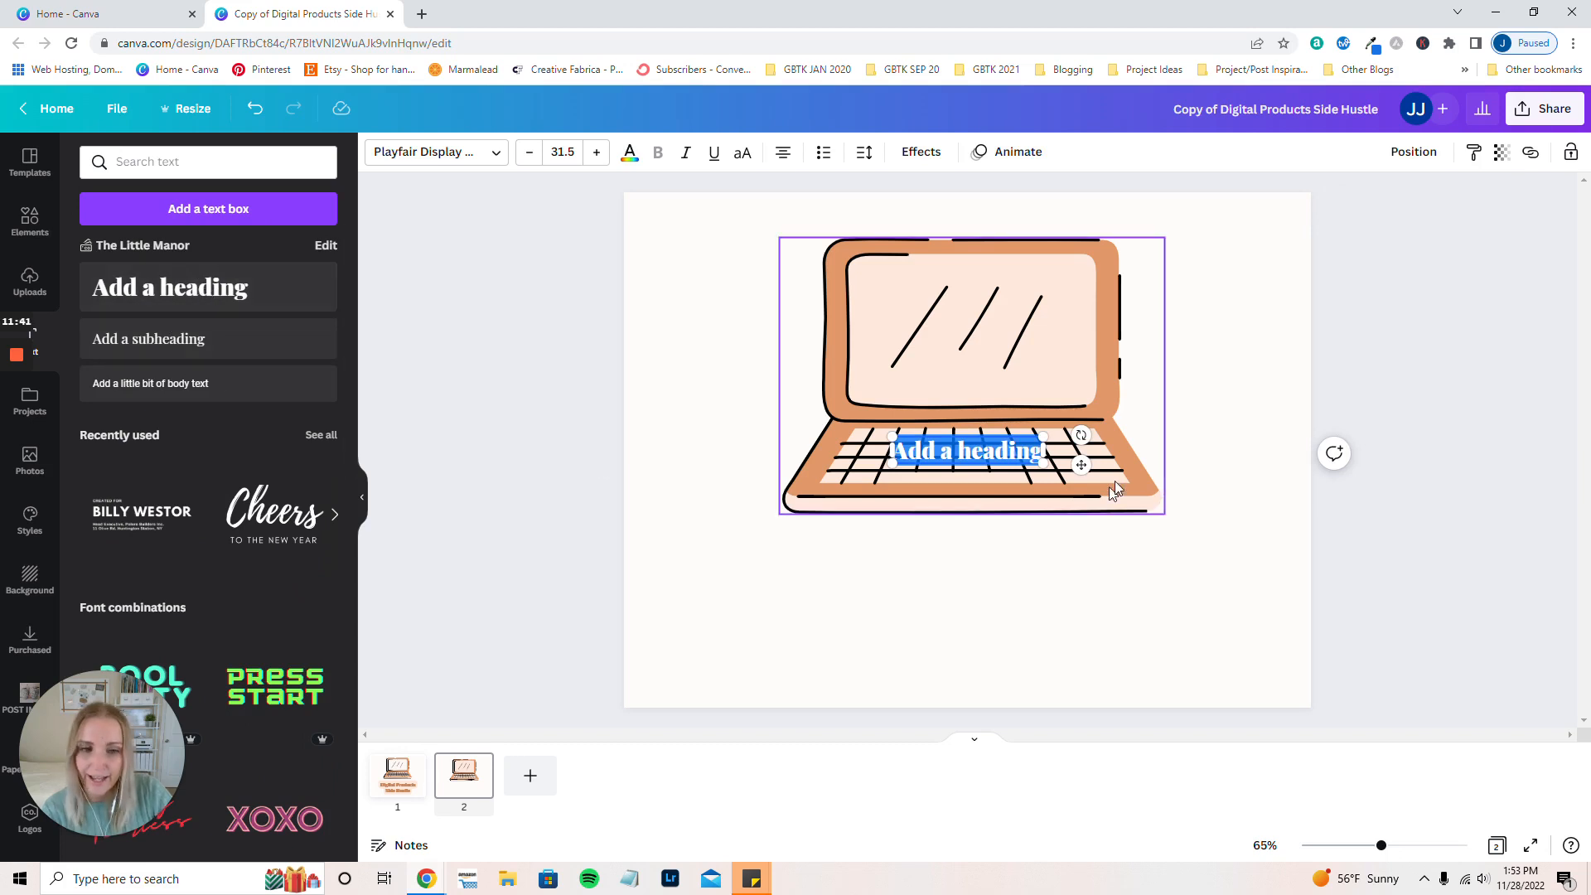
drag(1081, 465, 1085, 587)
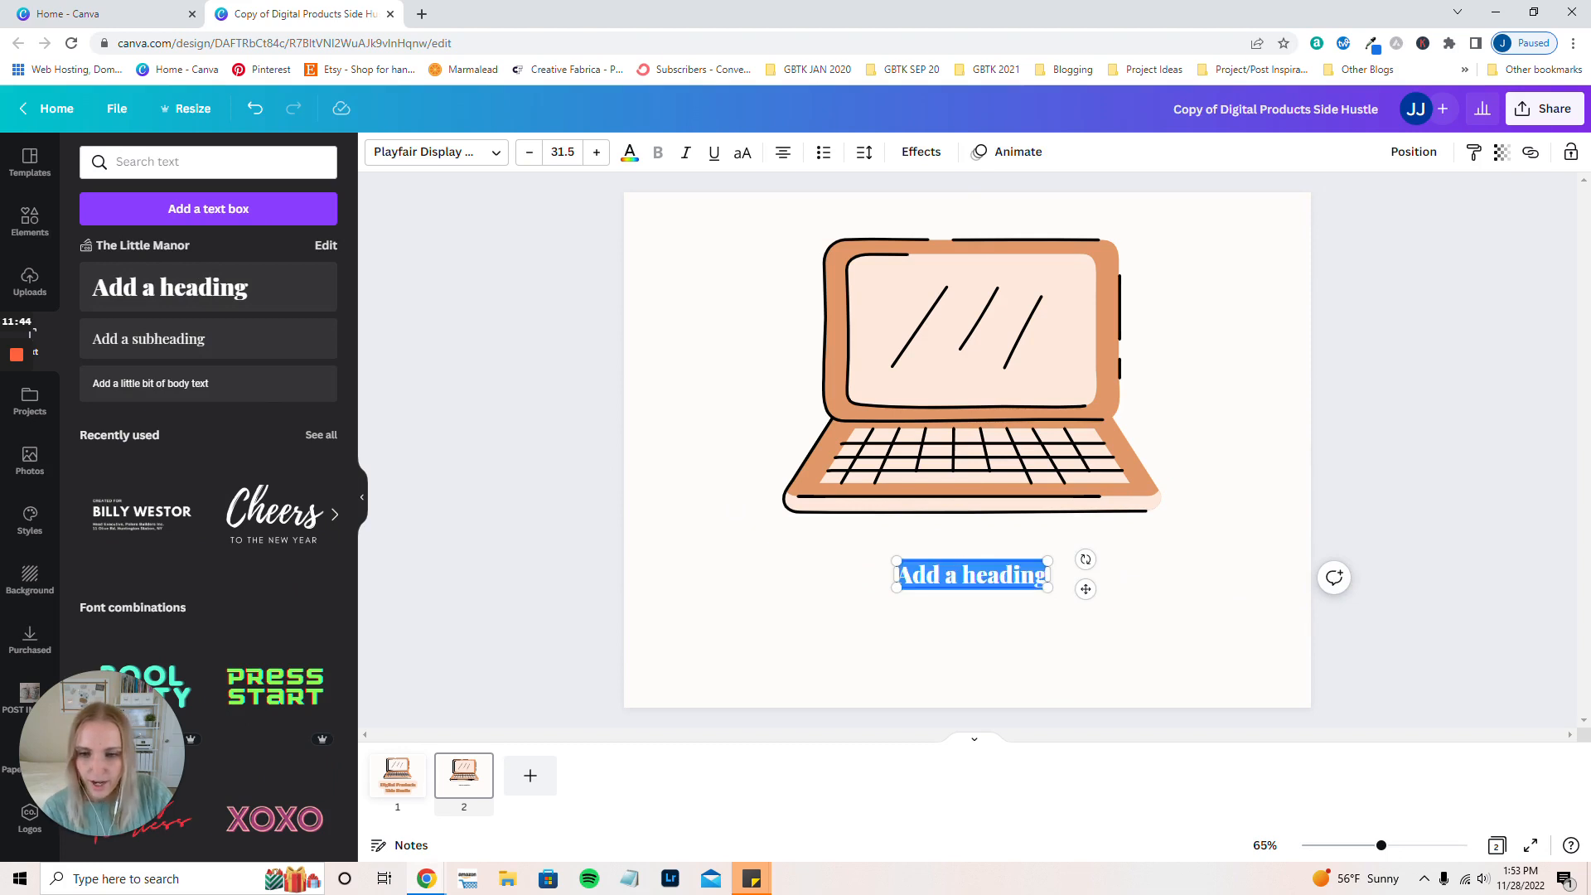
text(Digital)
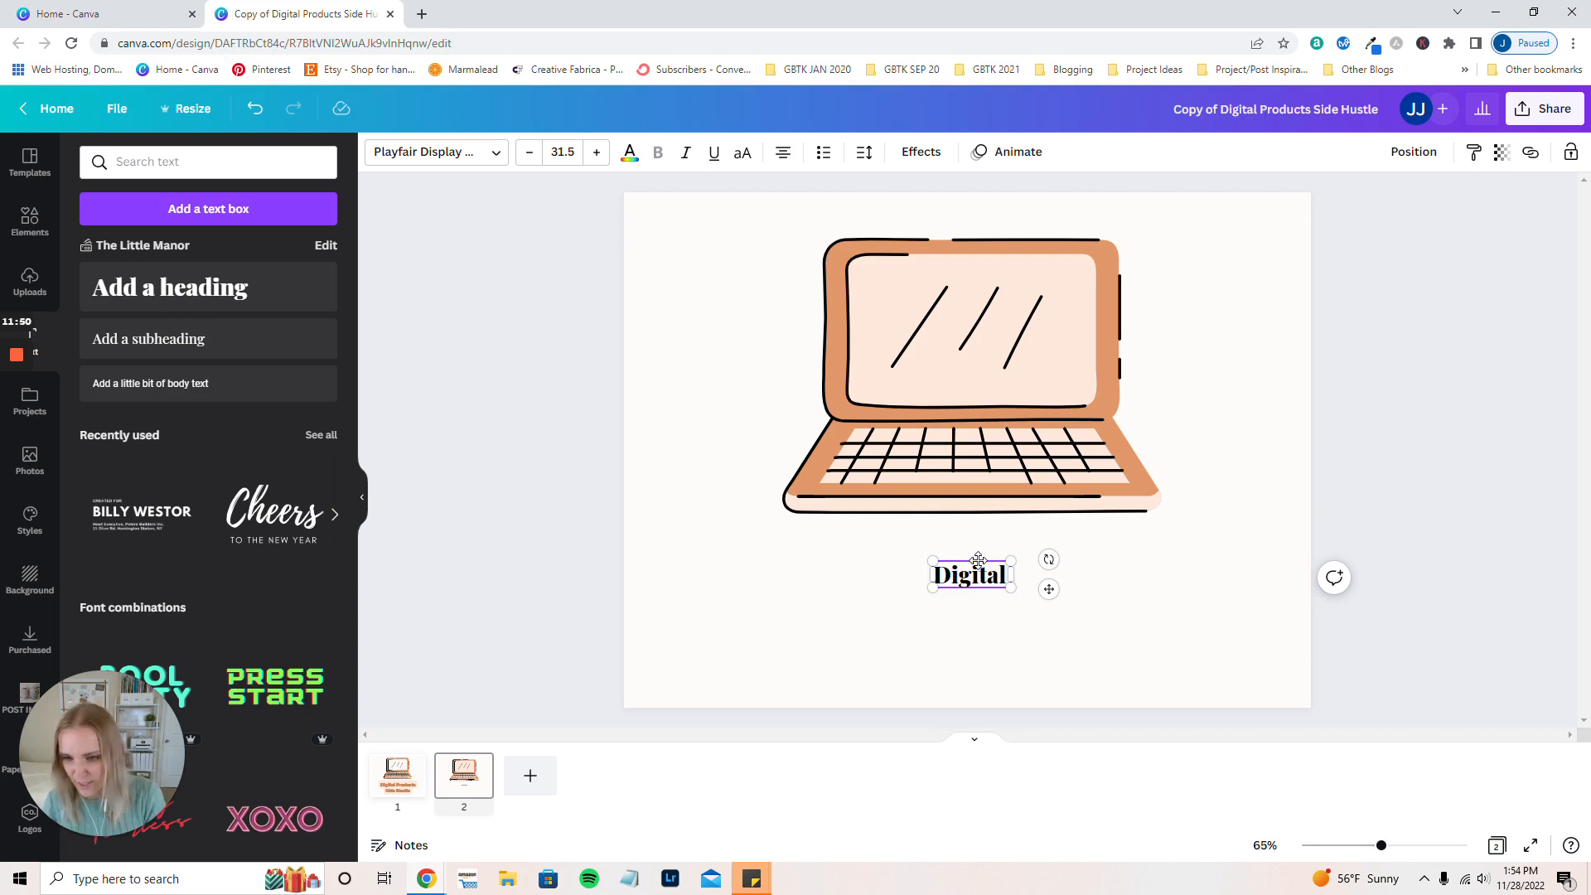
text(Product)
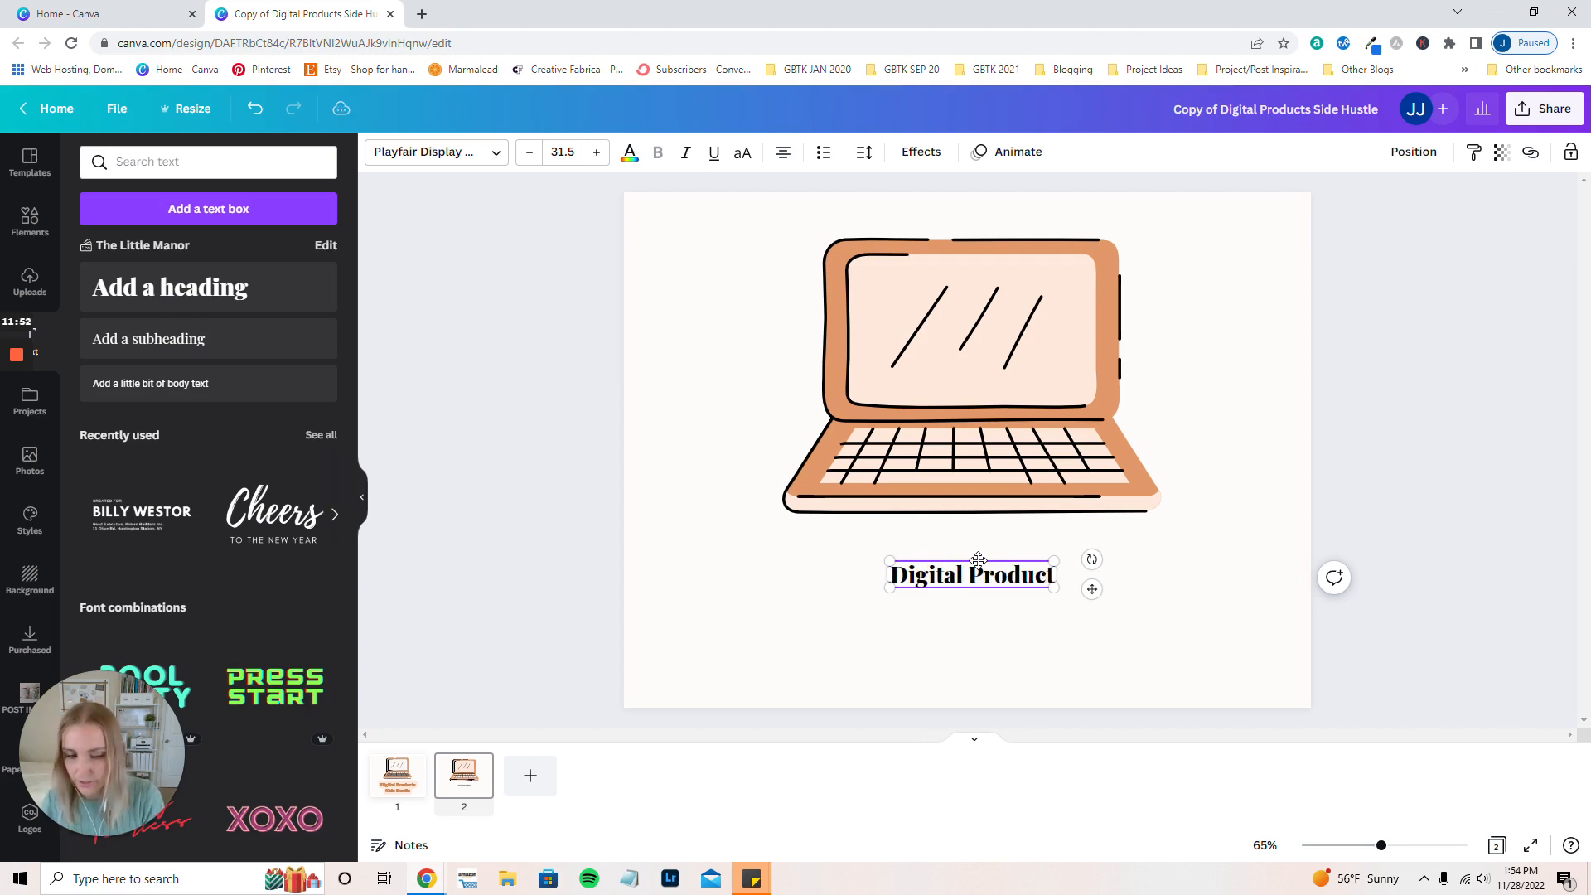
text(s Side Hustle)
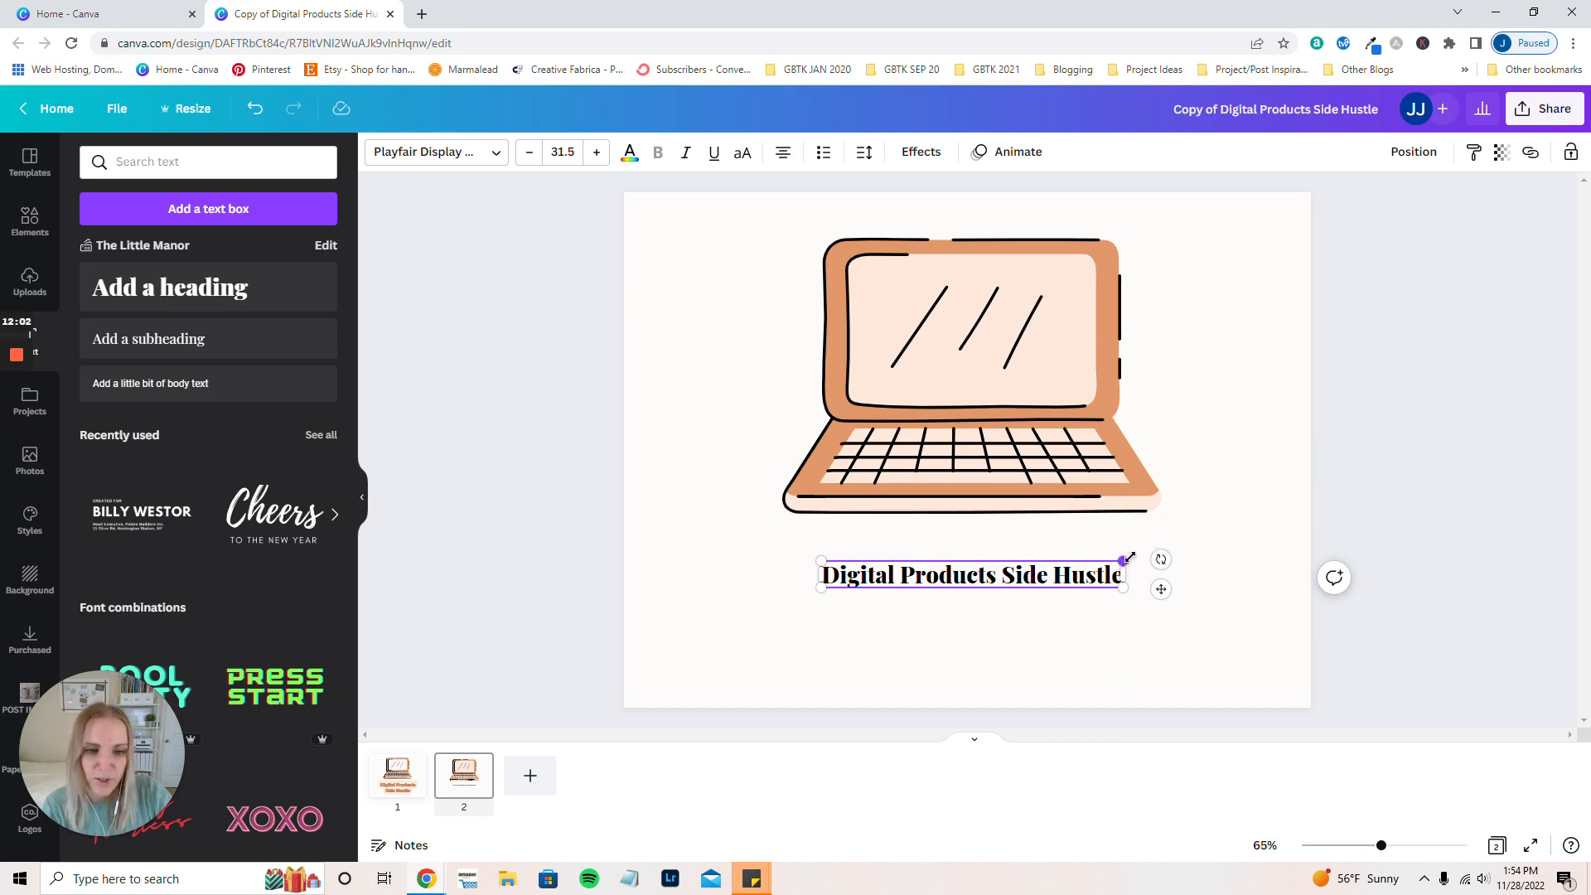
- Enlarge the heading to font size 55.3, wrap it onto two lines and position it beneath the laptop
drag(1129, 557, 1150, 524)
click(1226, 635)
drag(1069, 593, 1071, 615)
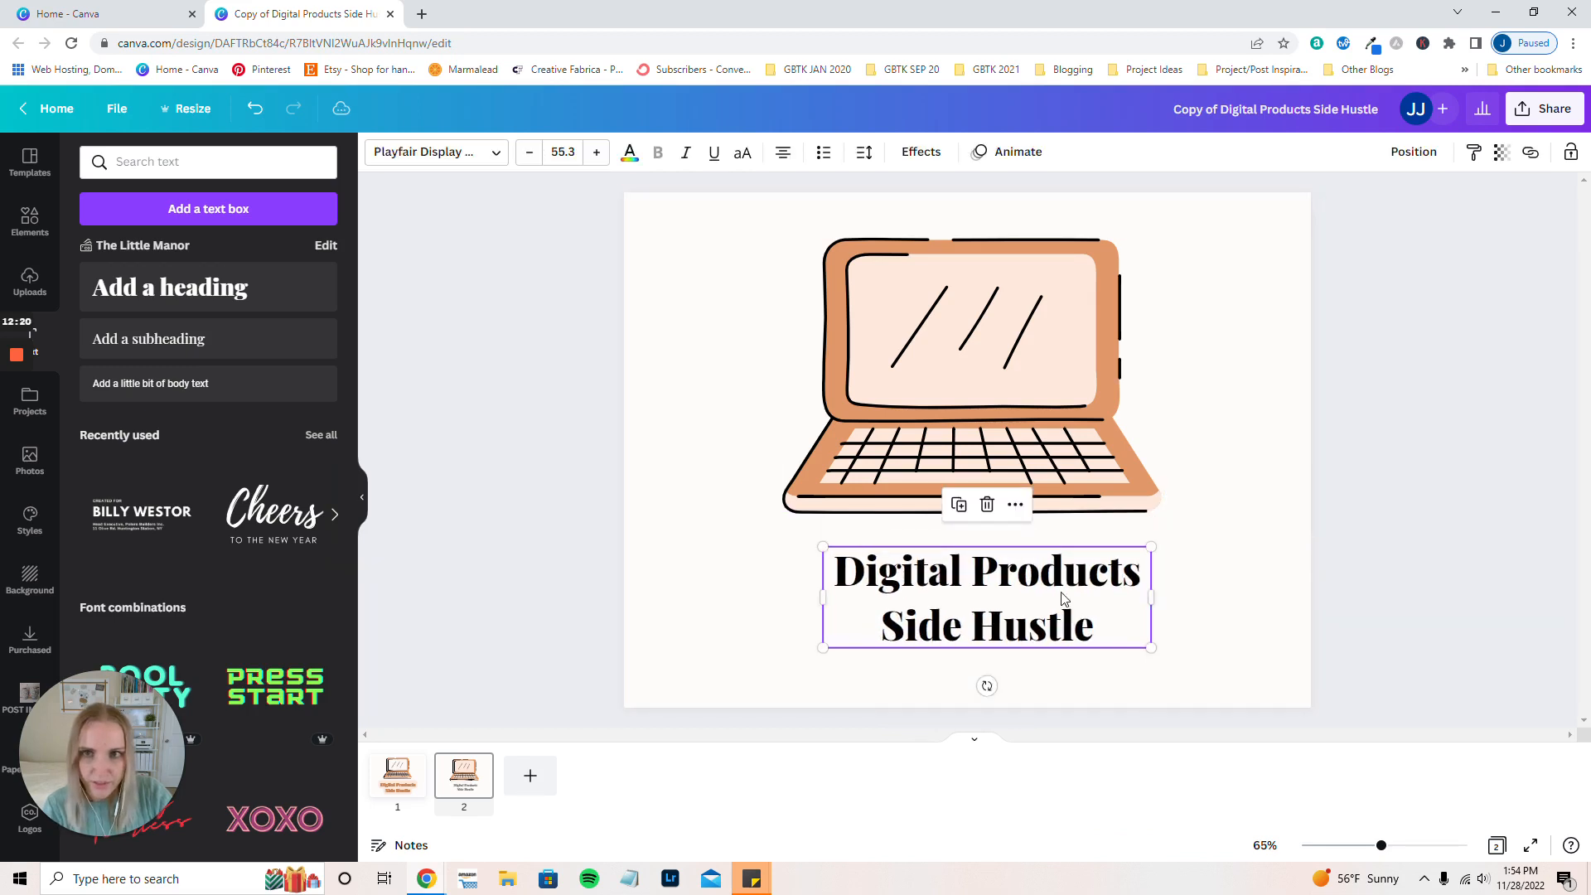
- Look through the text colour and font options available for the heading on page 2
click(629, 155)
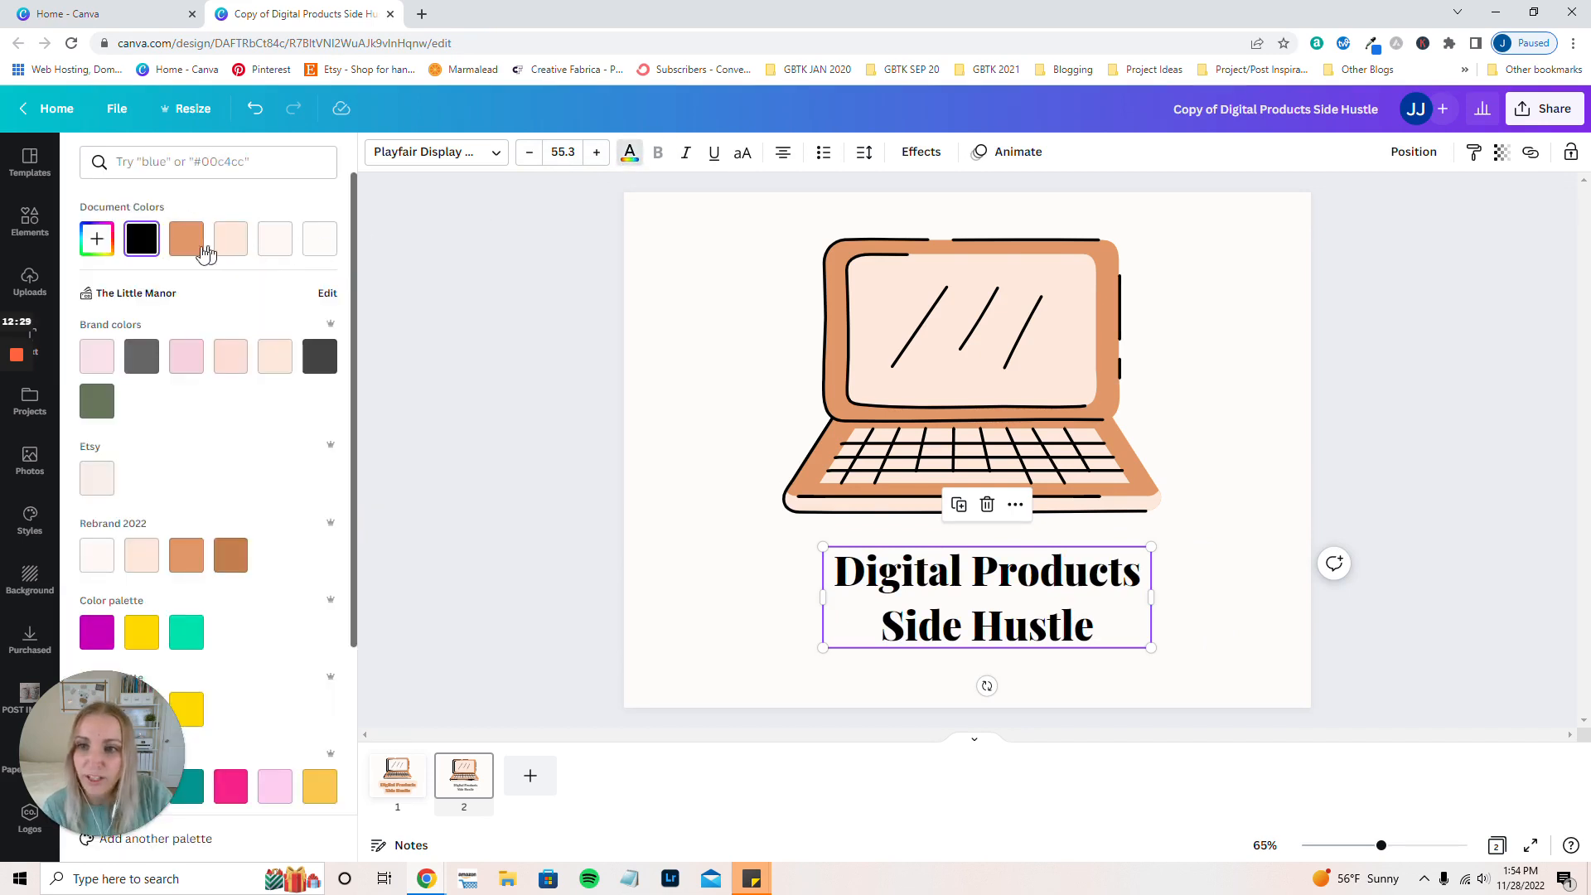
click(498, 154)
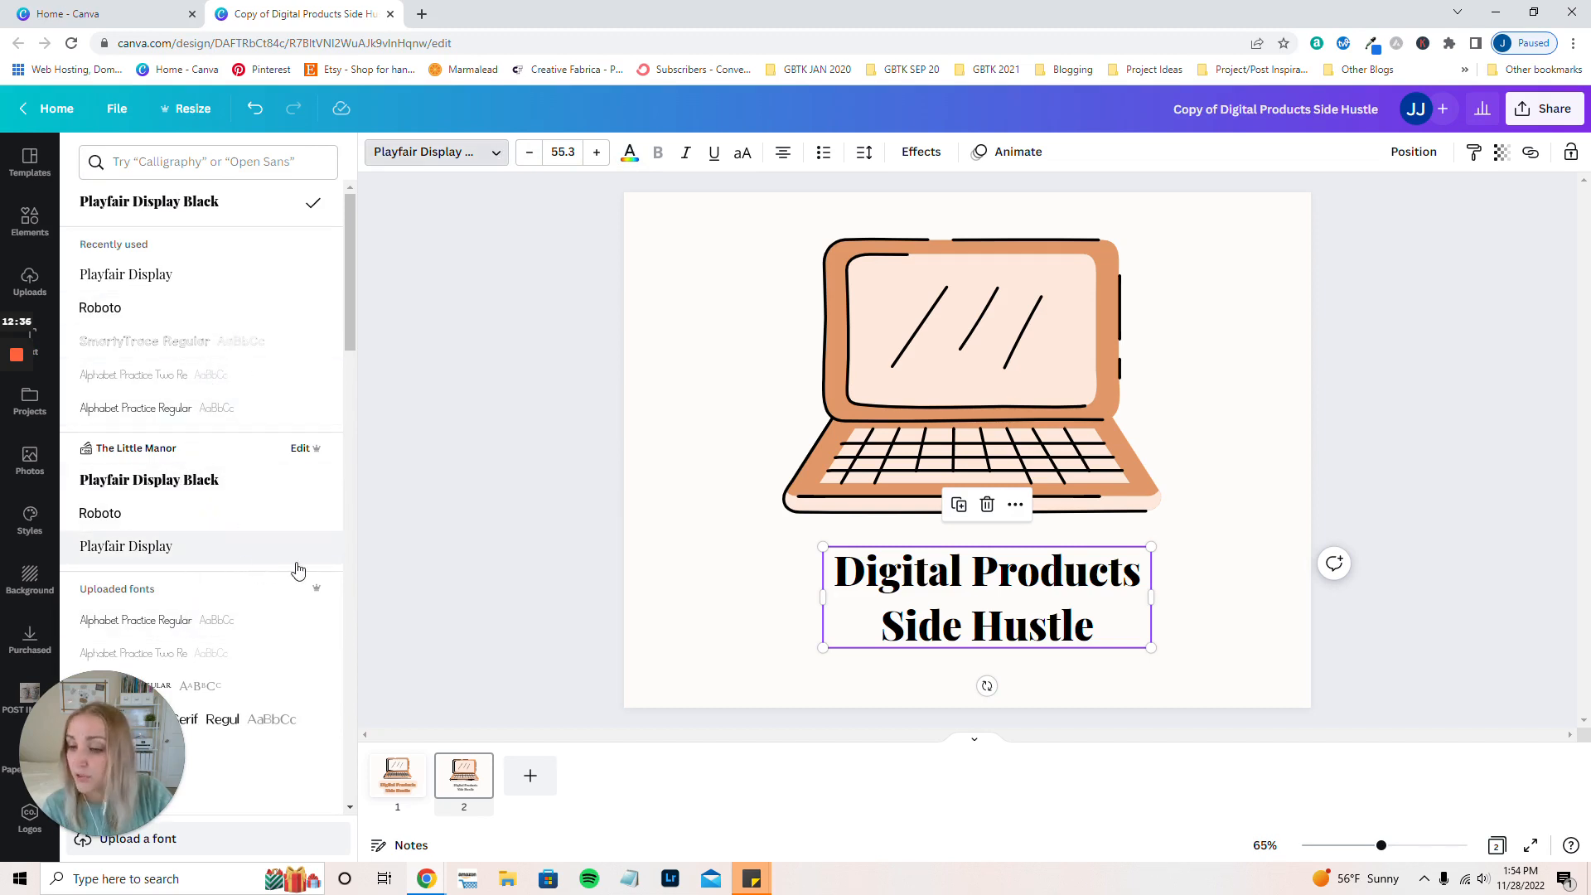
click(487, 299)
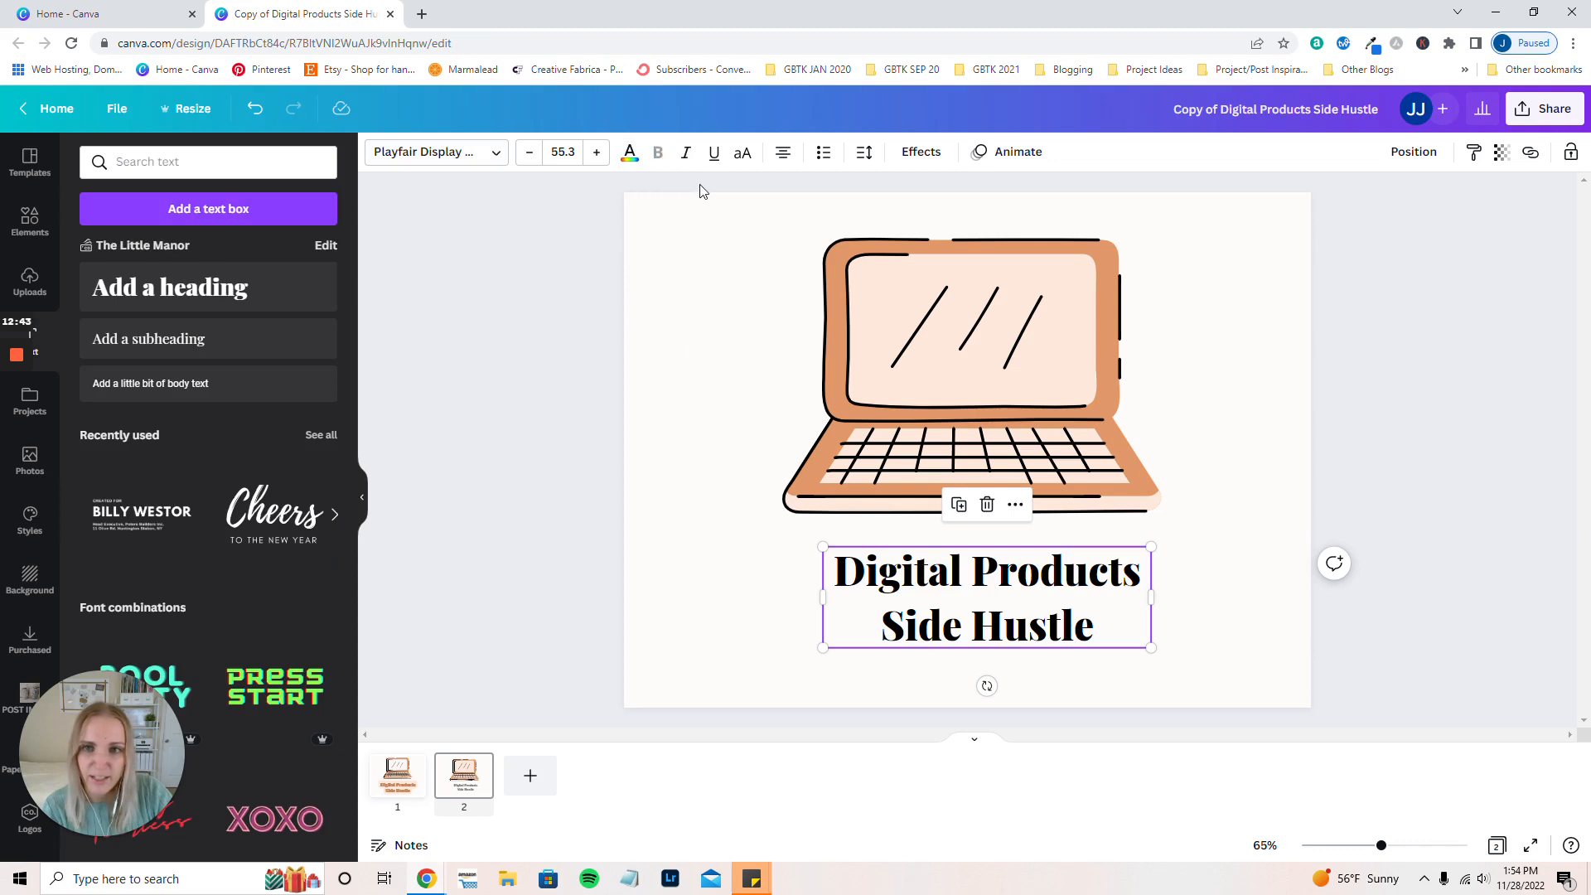
- Try the other text alignments and a bulleted list on the heading, restoring the centred text without bullets
click(784, 154)
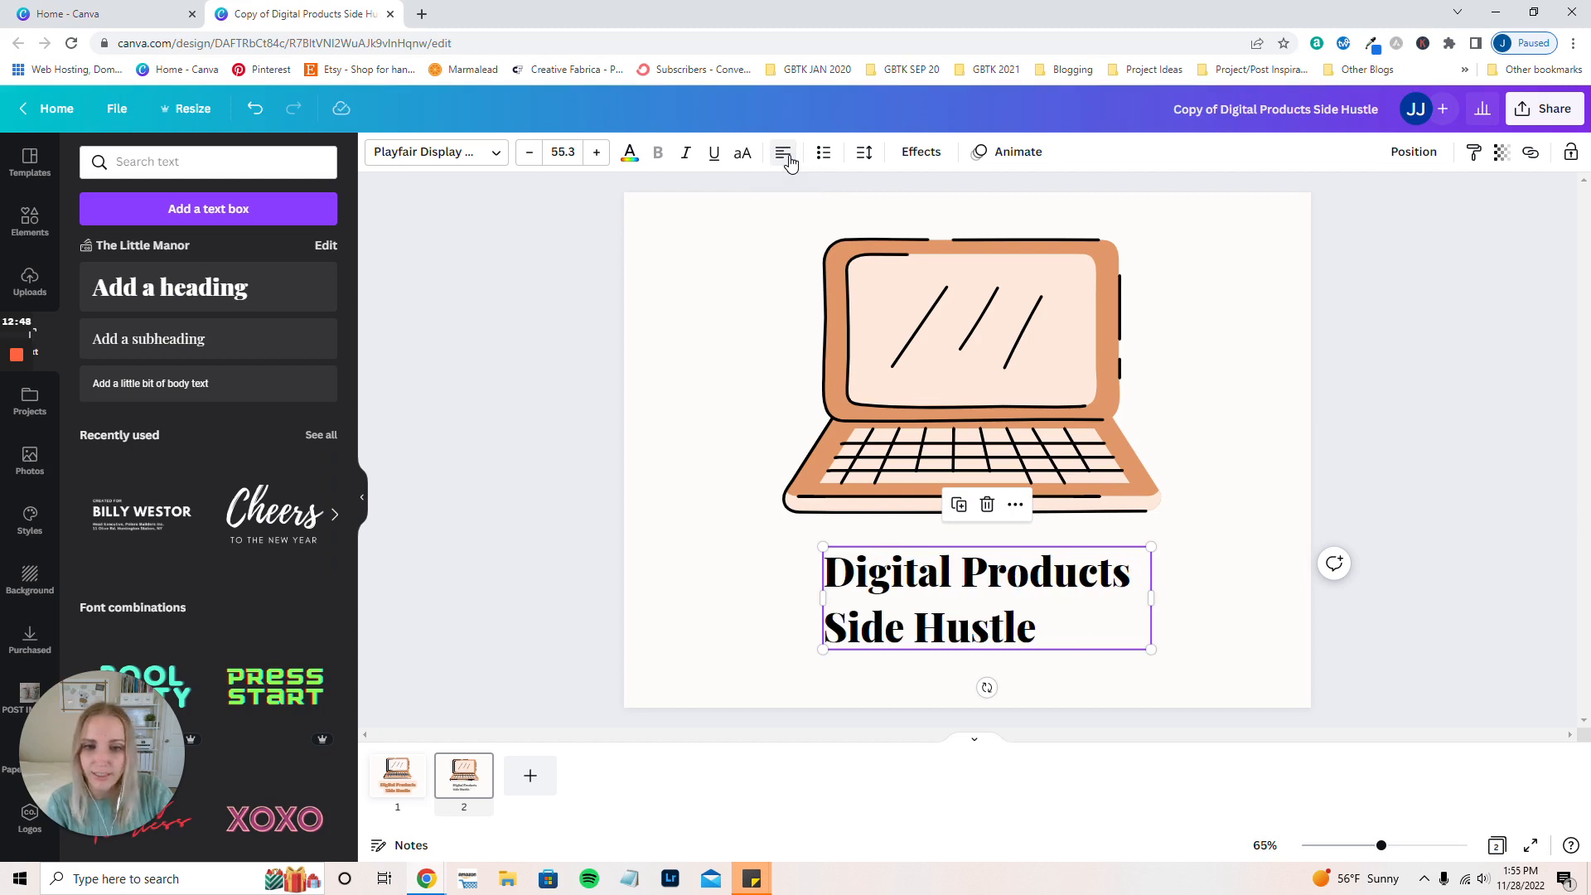
click(789, 162)
click(789, 162)
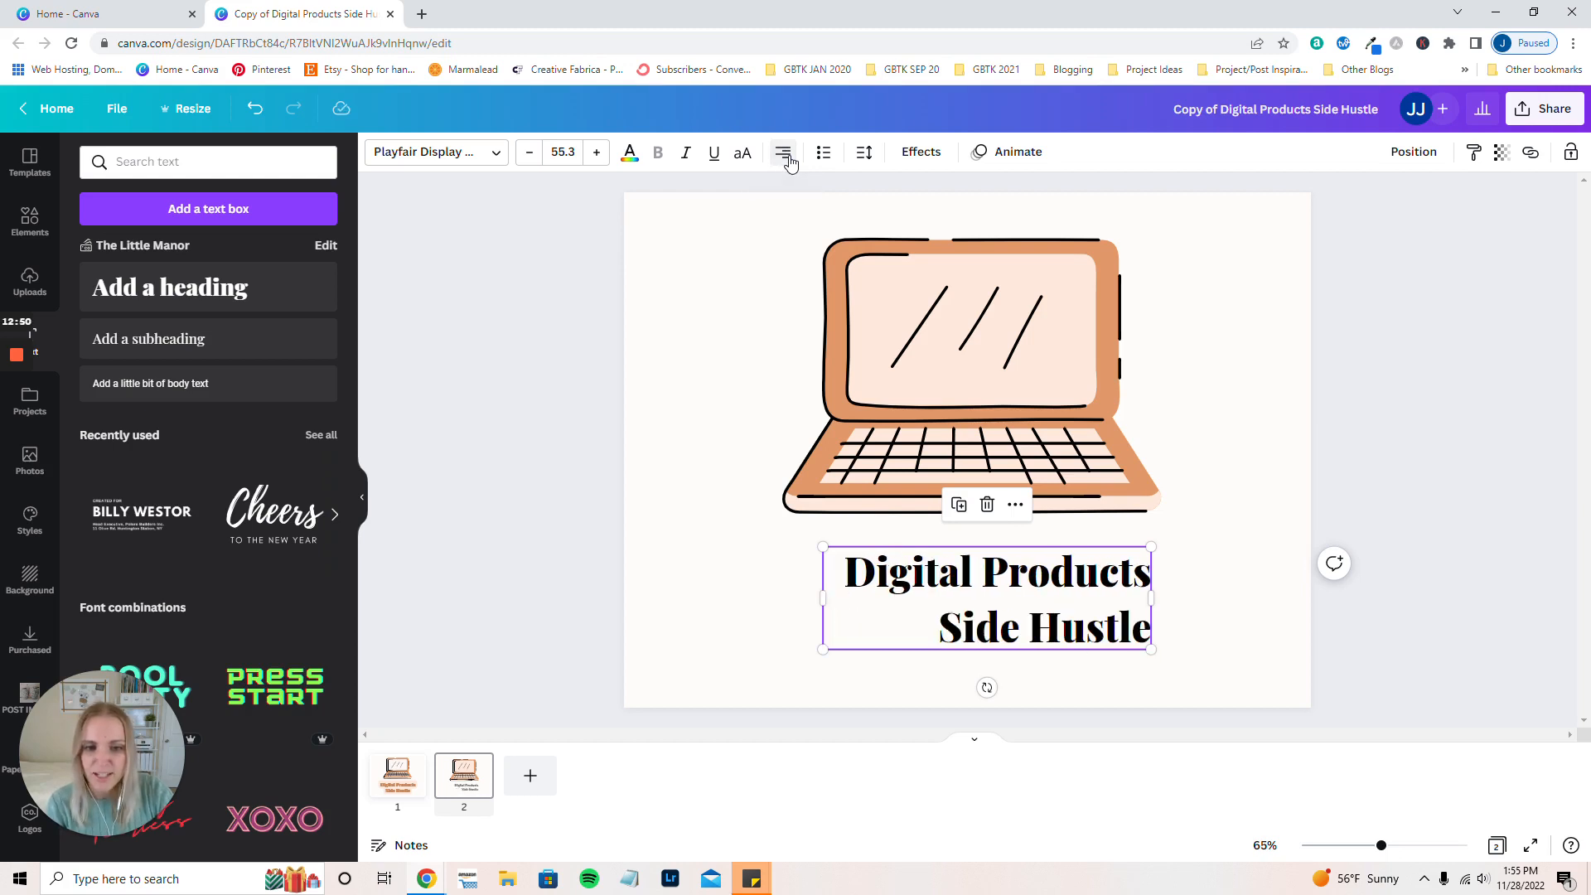
click(789, 162)
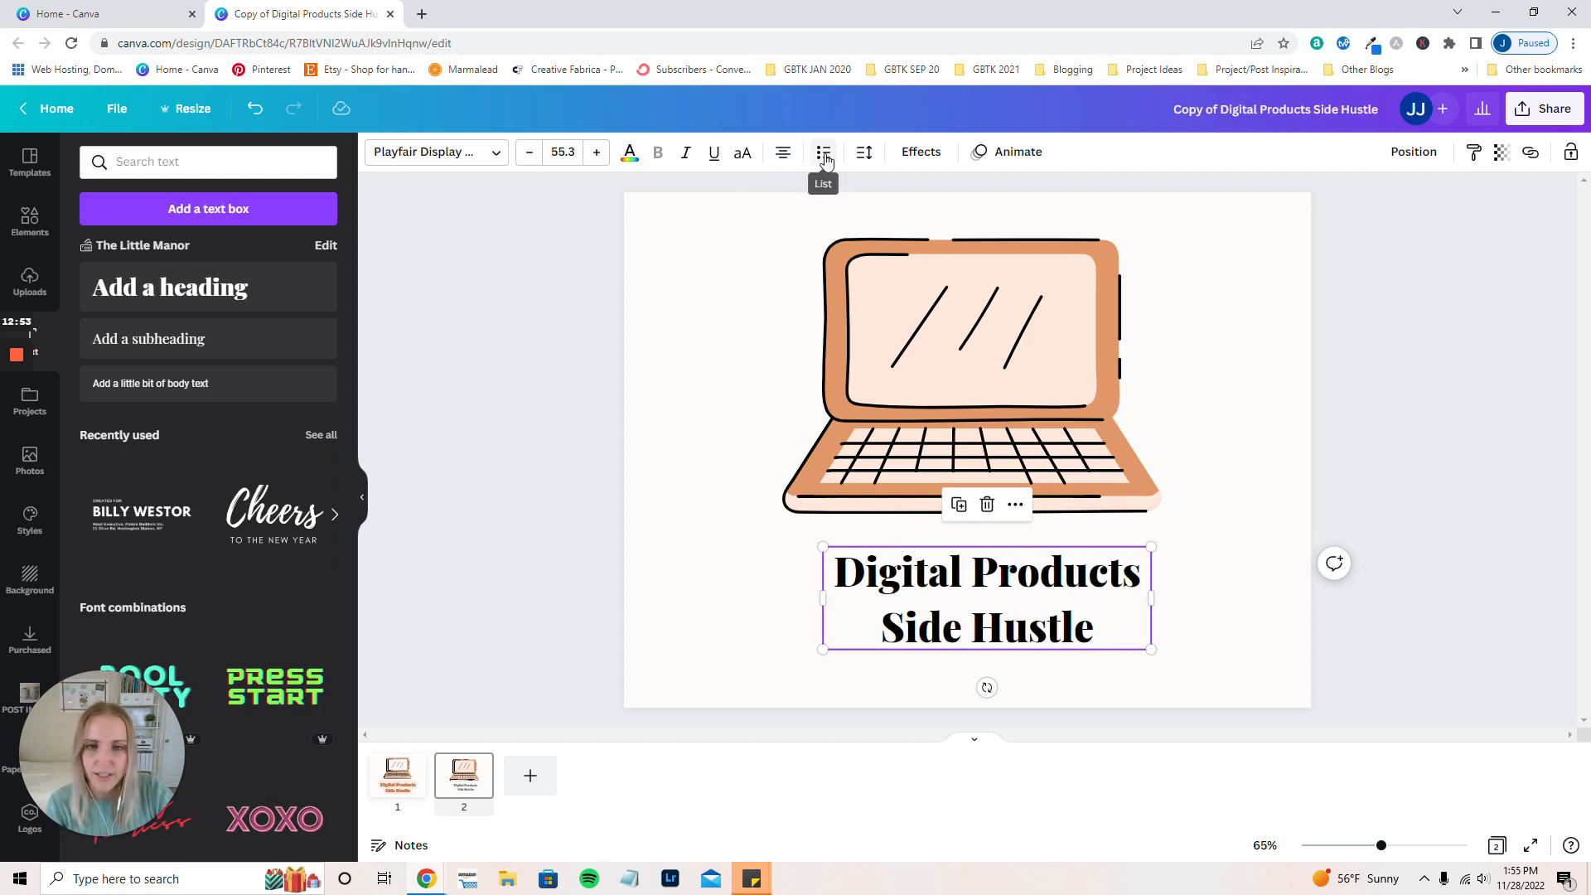
click(825, 157)
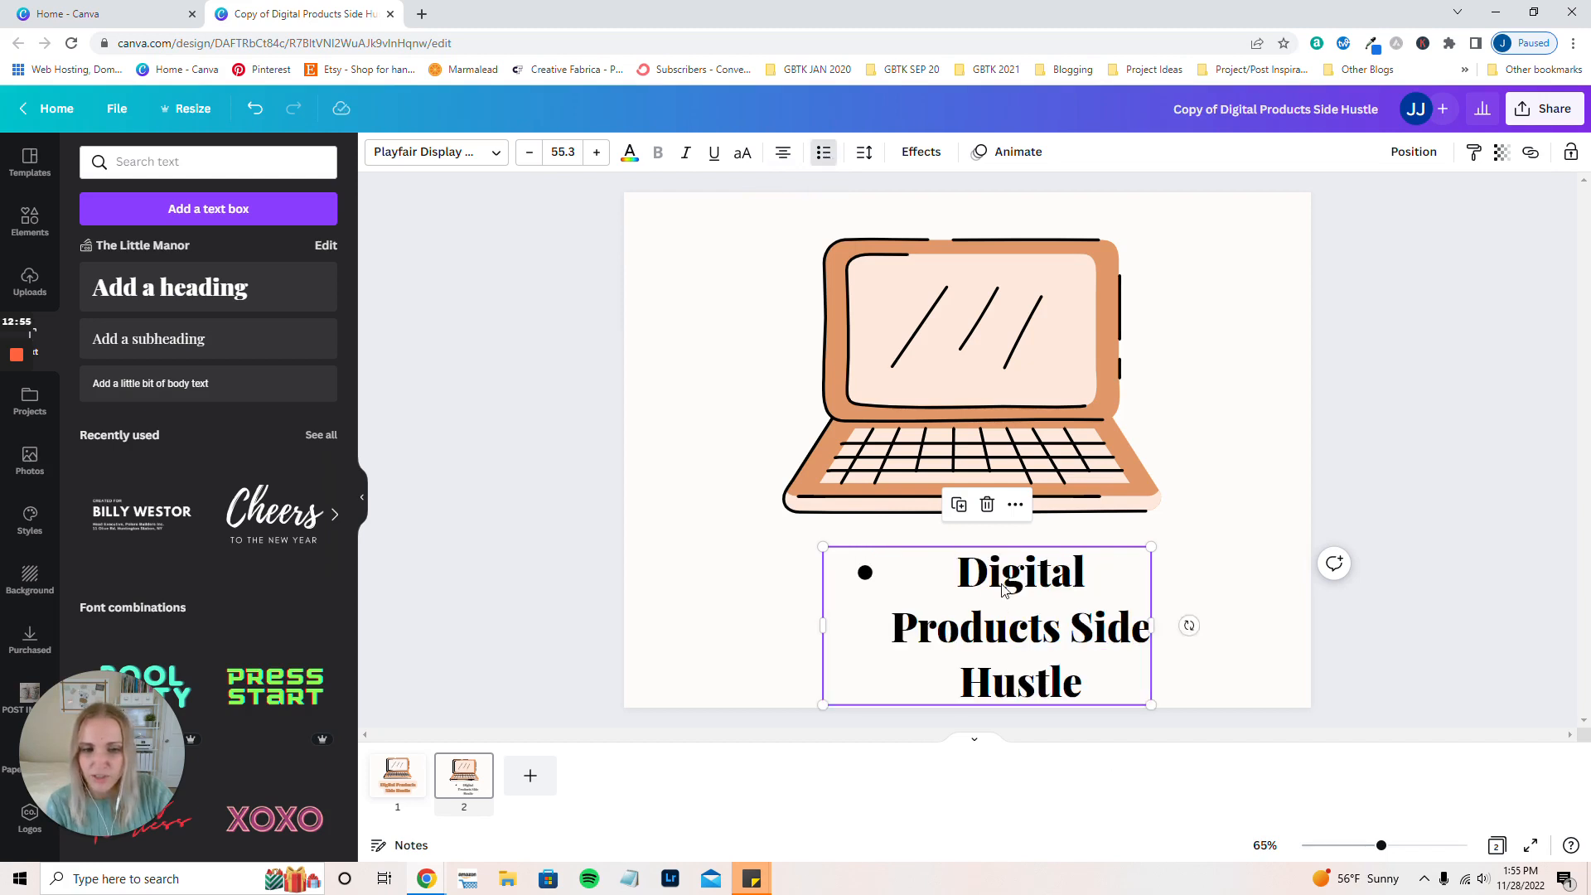
click(253, 110)
- Try a letter spacing of 84 and a line spacing of 1.54 on the heading and undo both changes
click(863, 152)
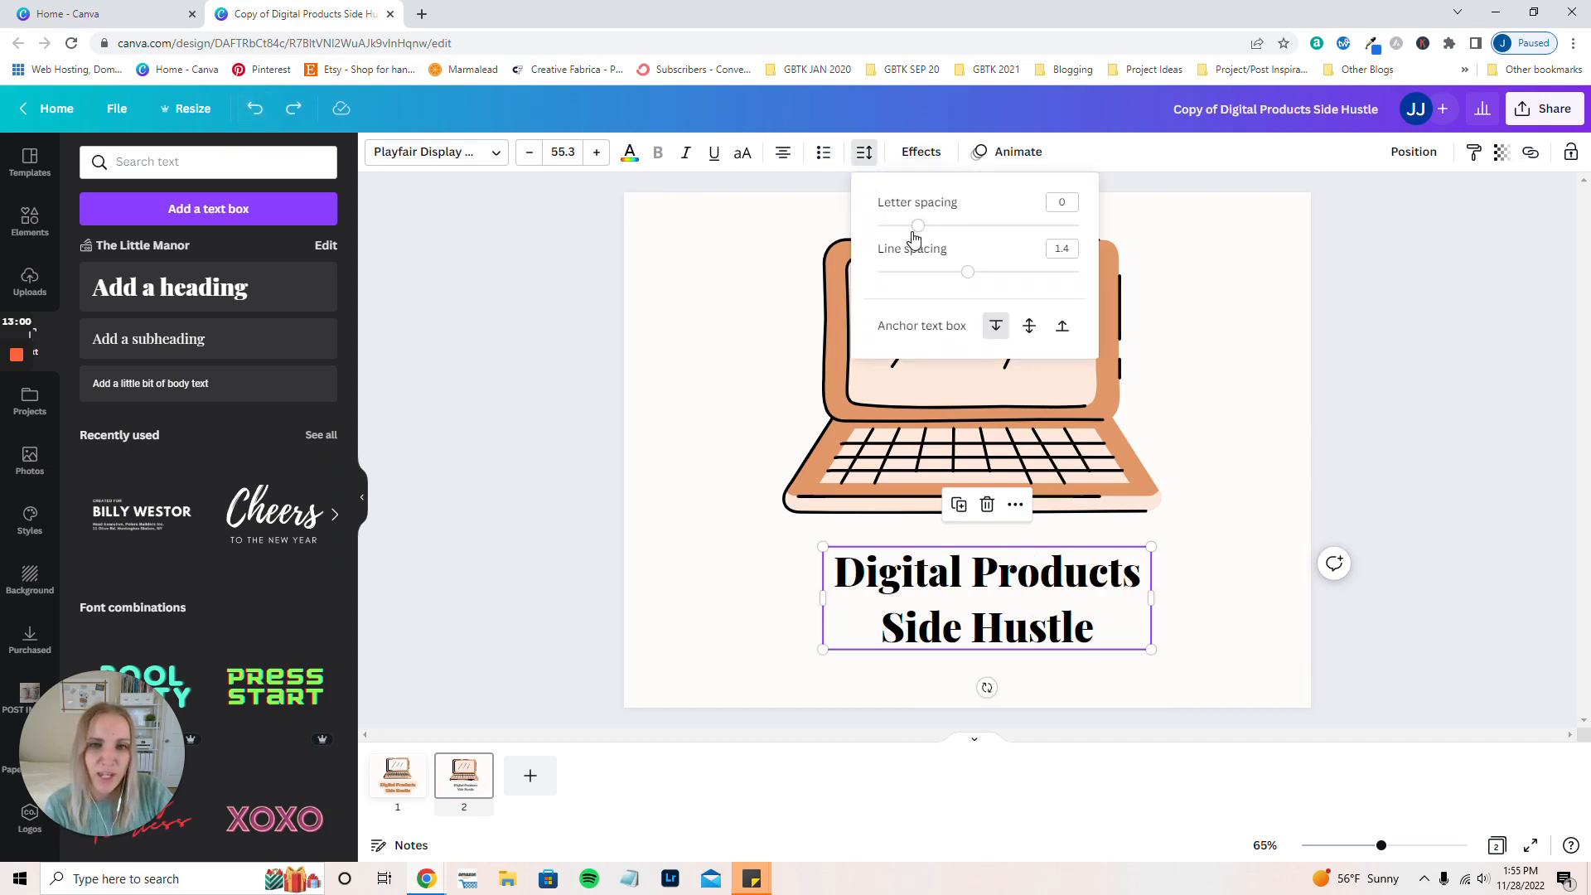
drag(920, 231, 984, 282)
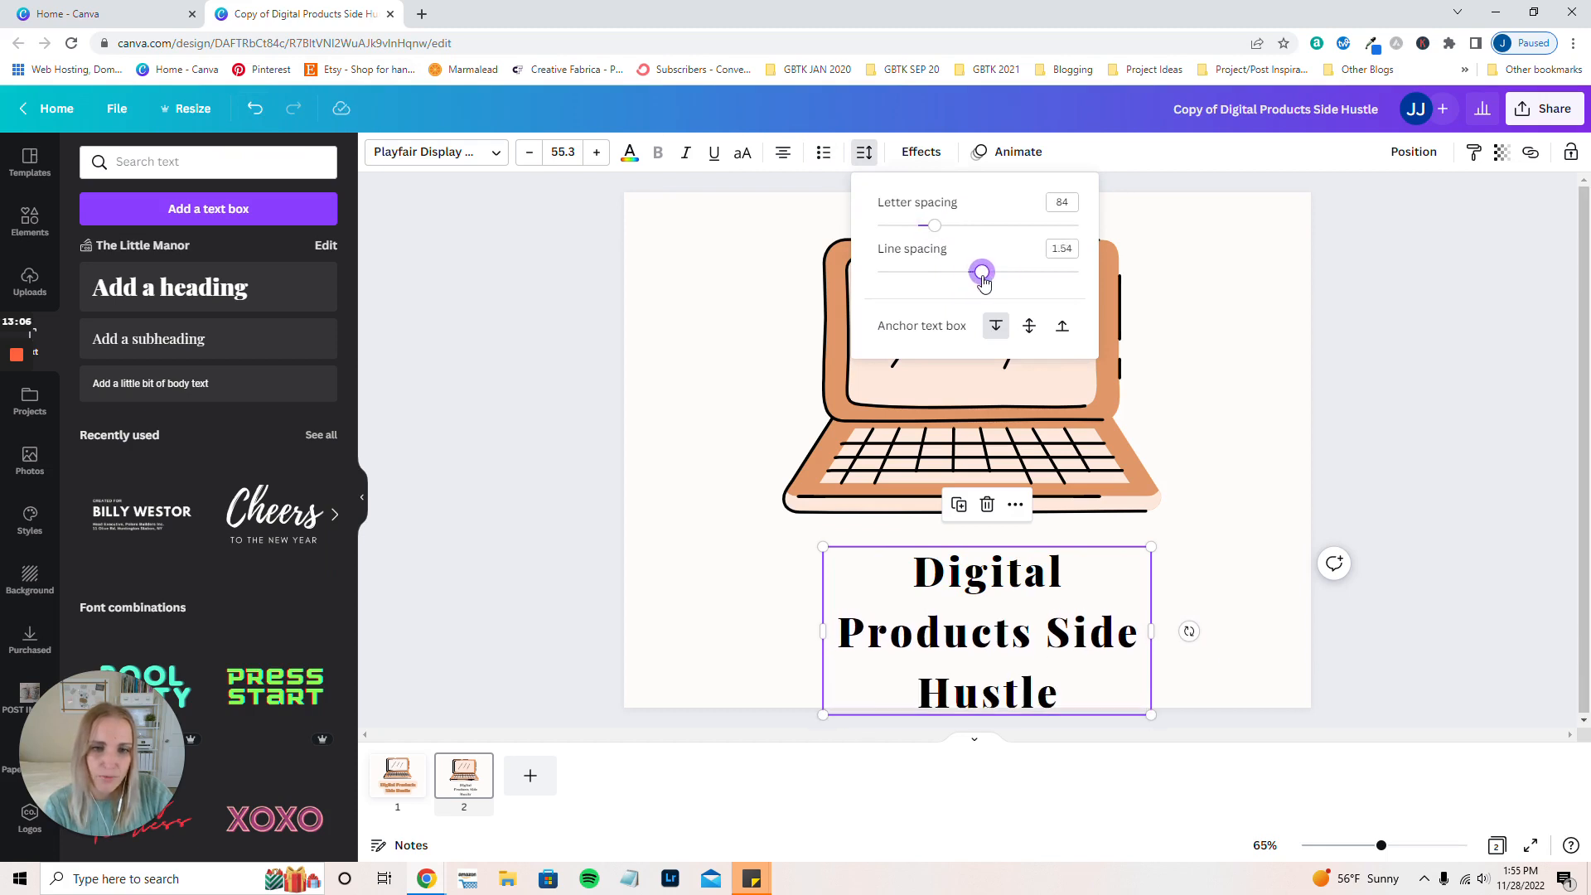
click(253, 109)
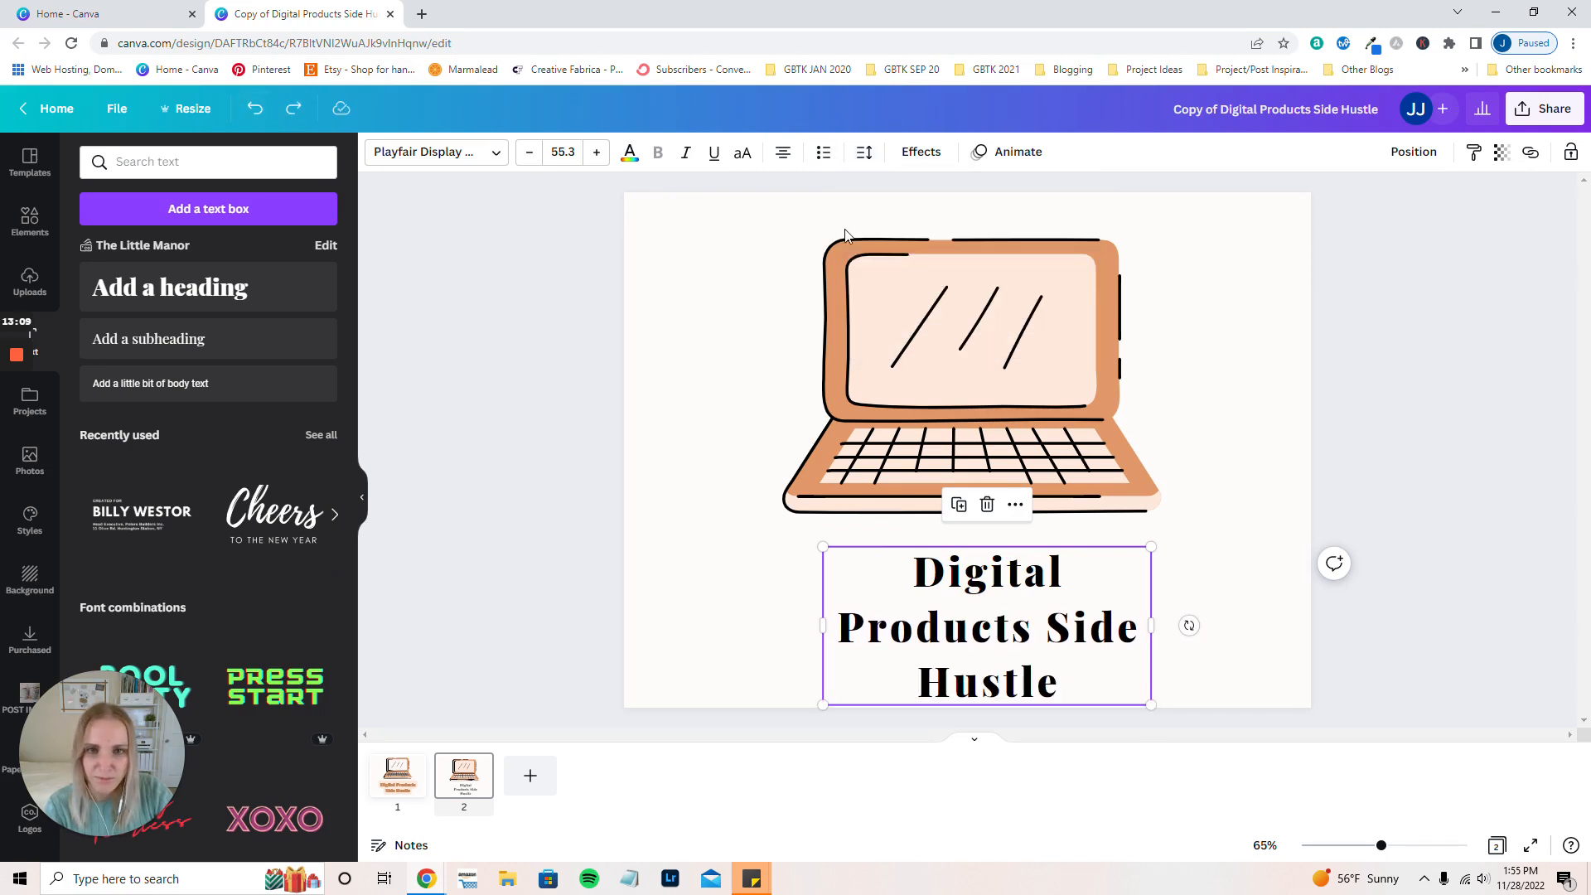
click(255, 108)
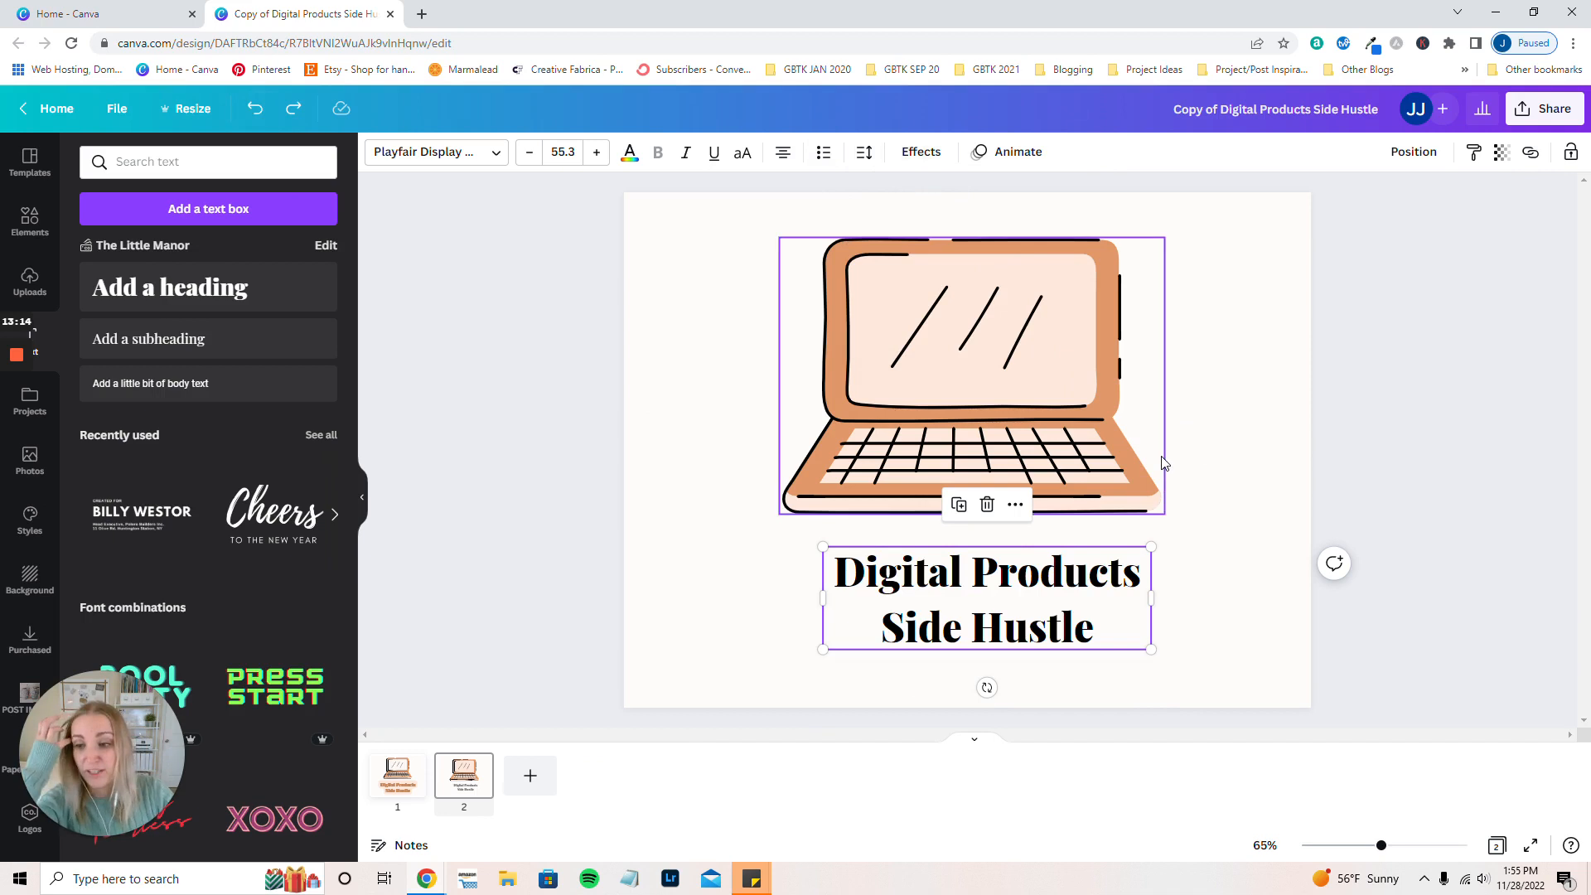
- Try the Shadow, Lift, Hollow and Splice text effects on the heading
click(920, 157)
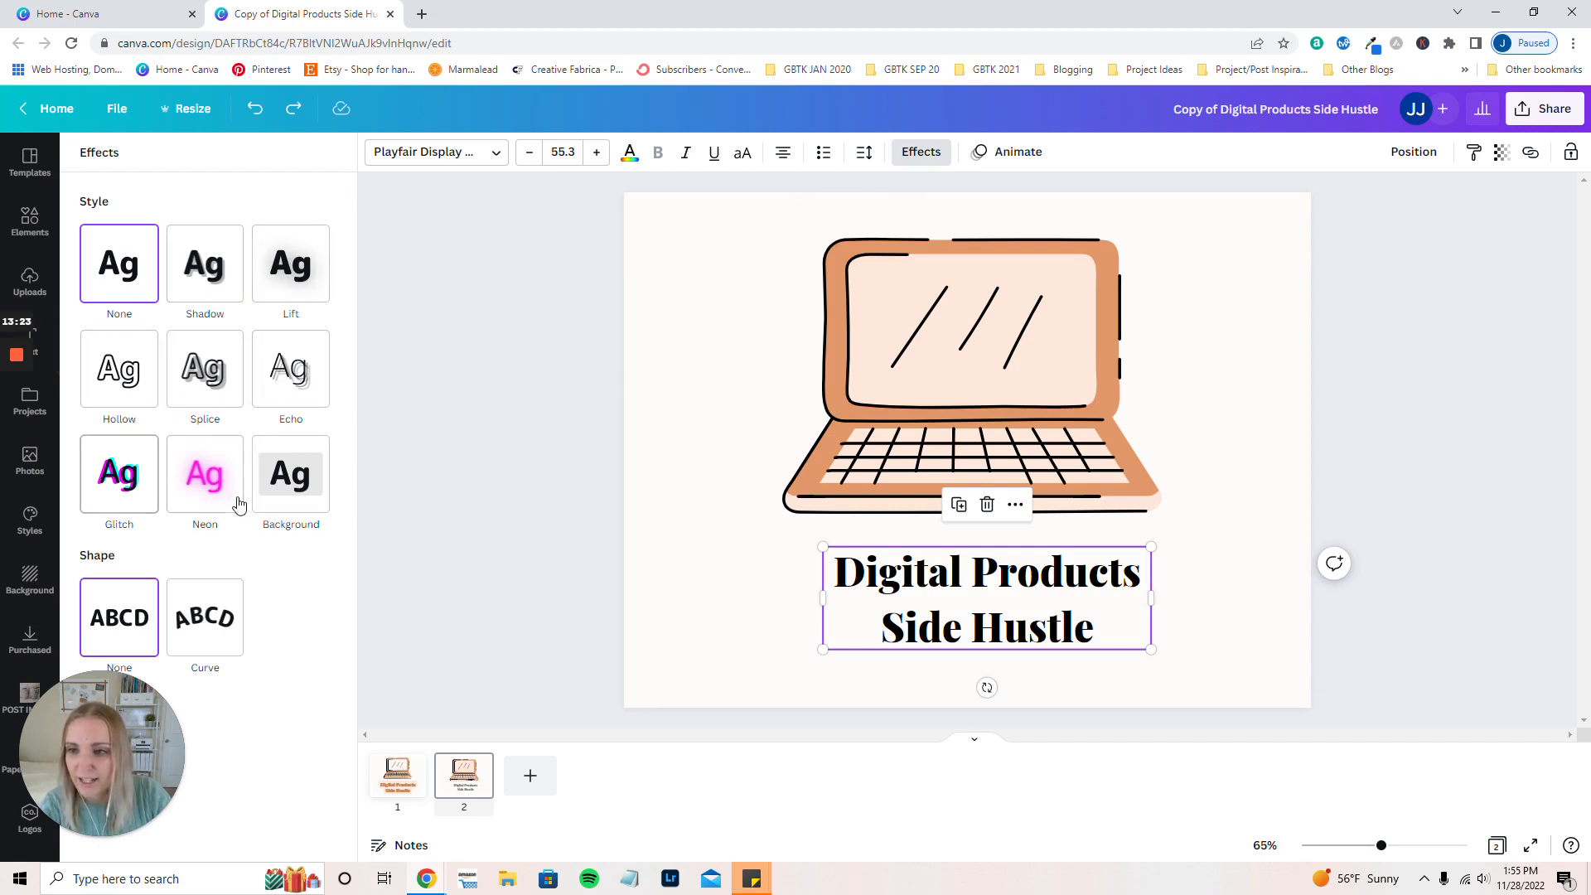
click(221, 278)
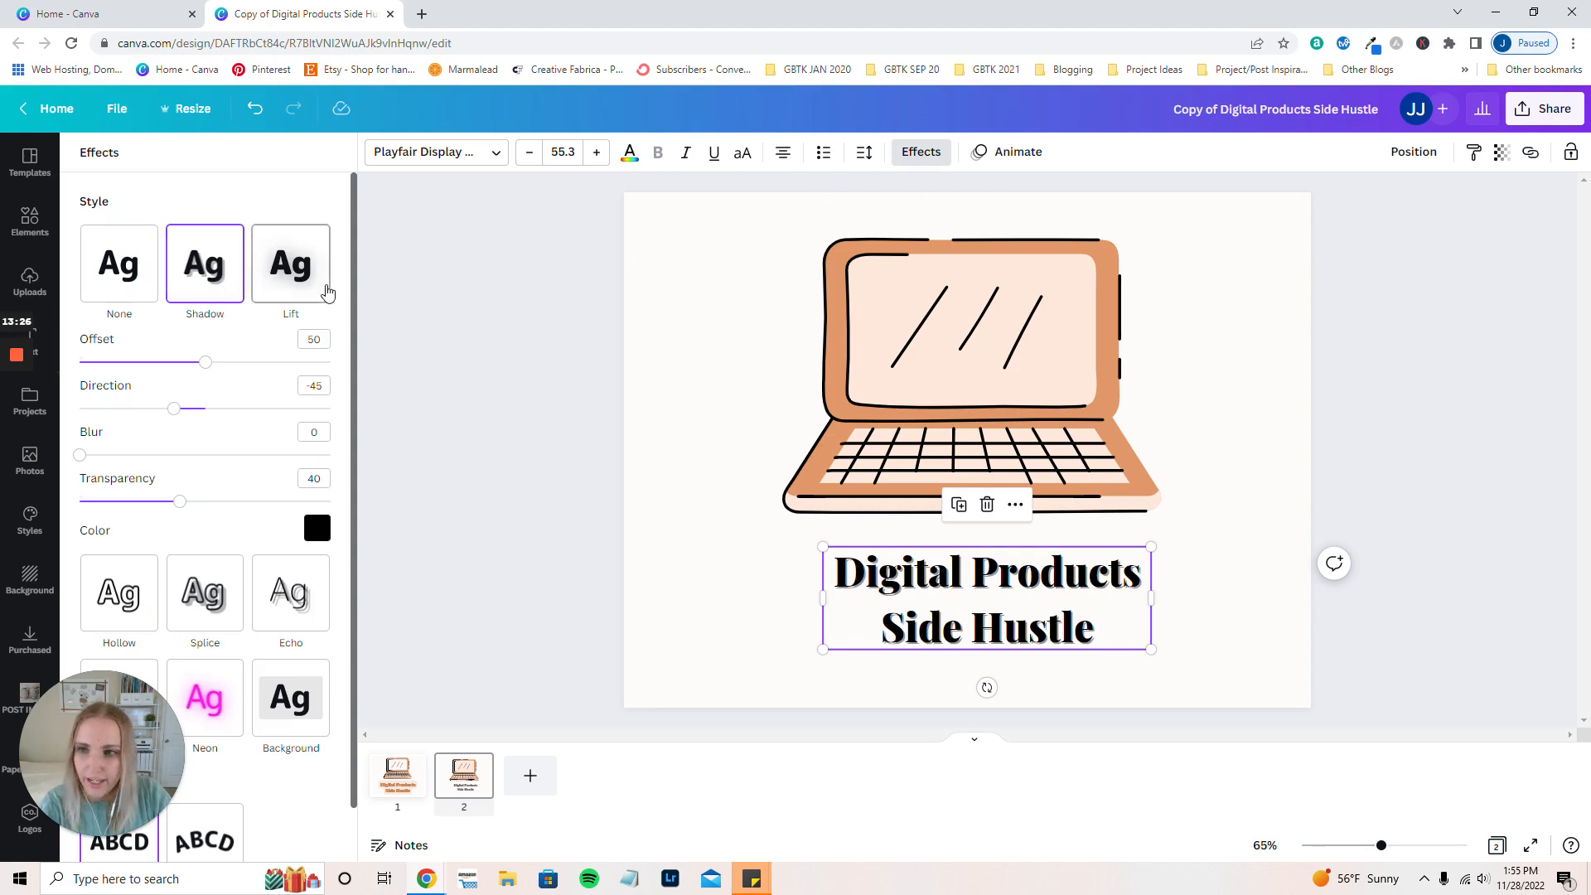
click(304, 286)
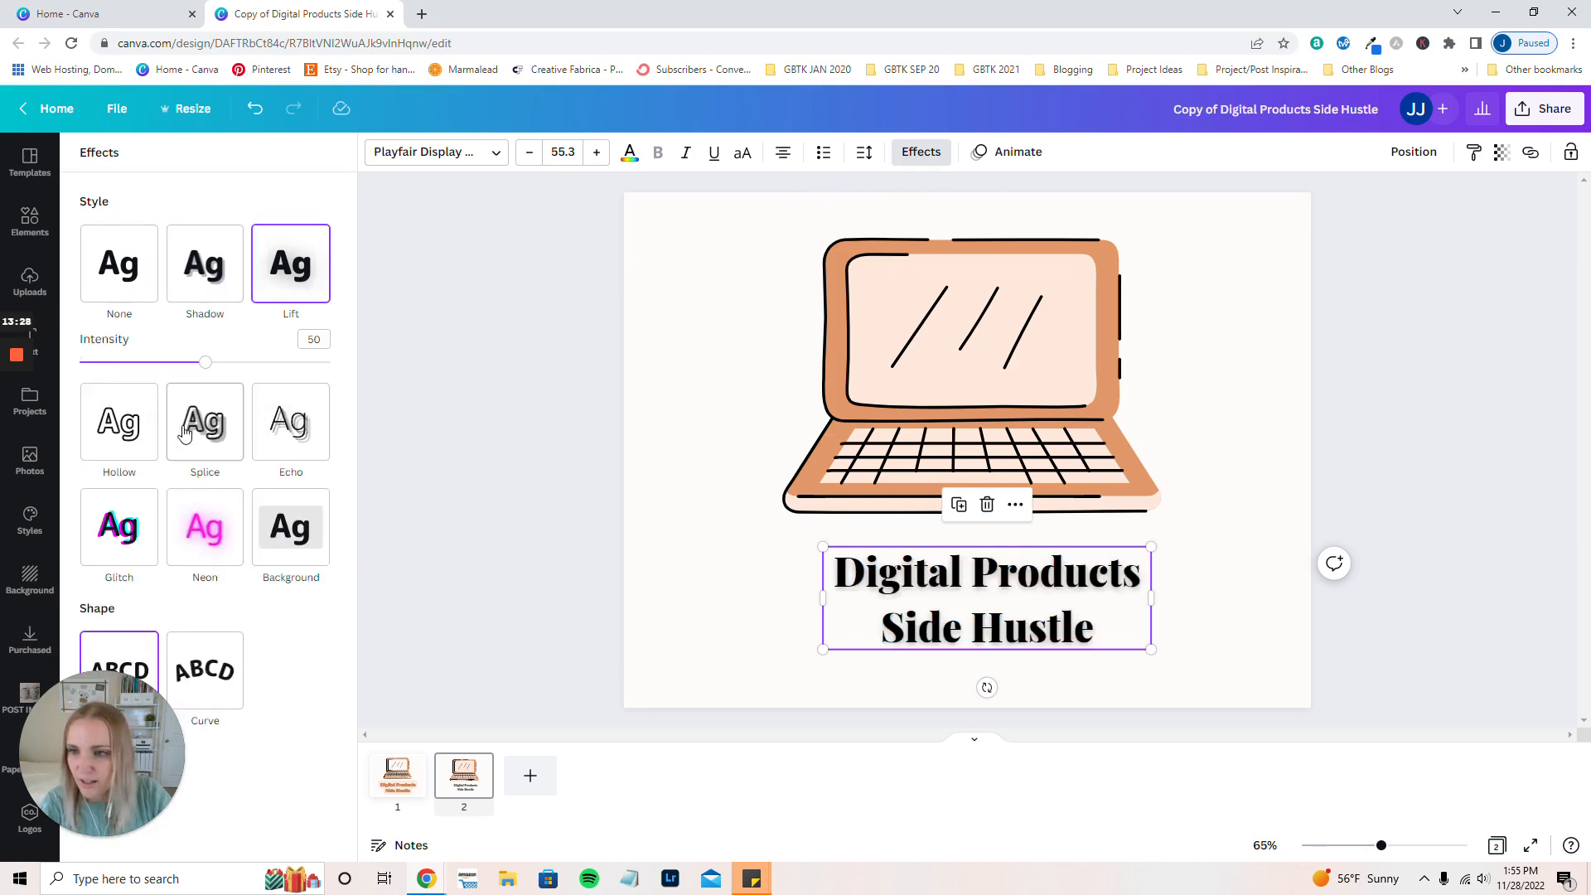
click(135, 435)
click(224, 388)
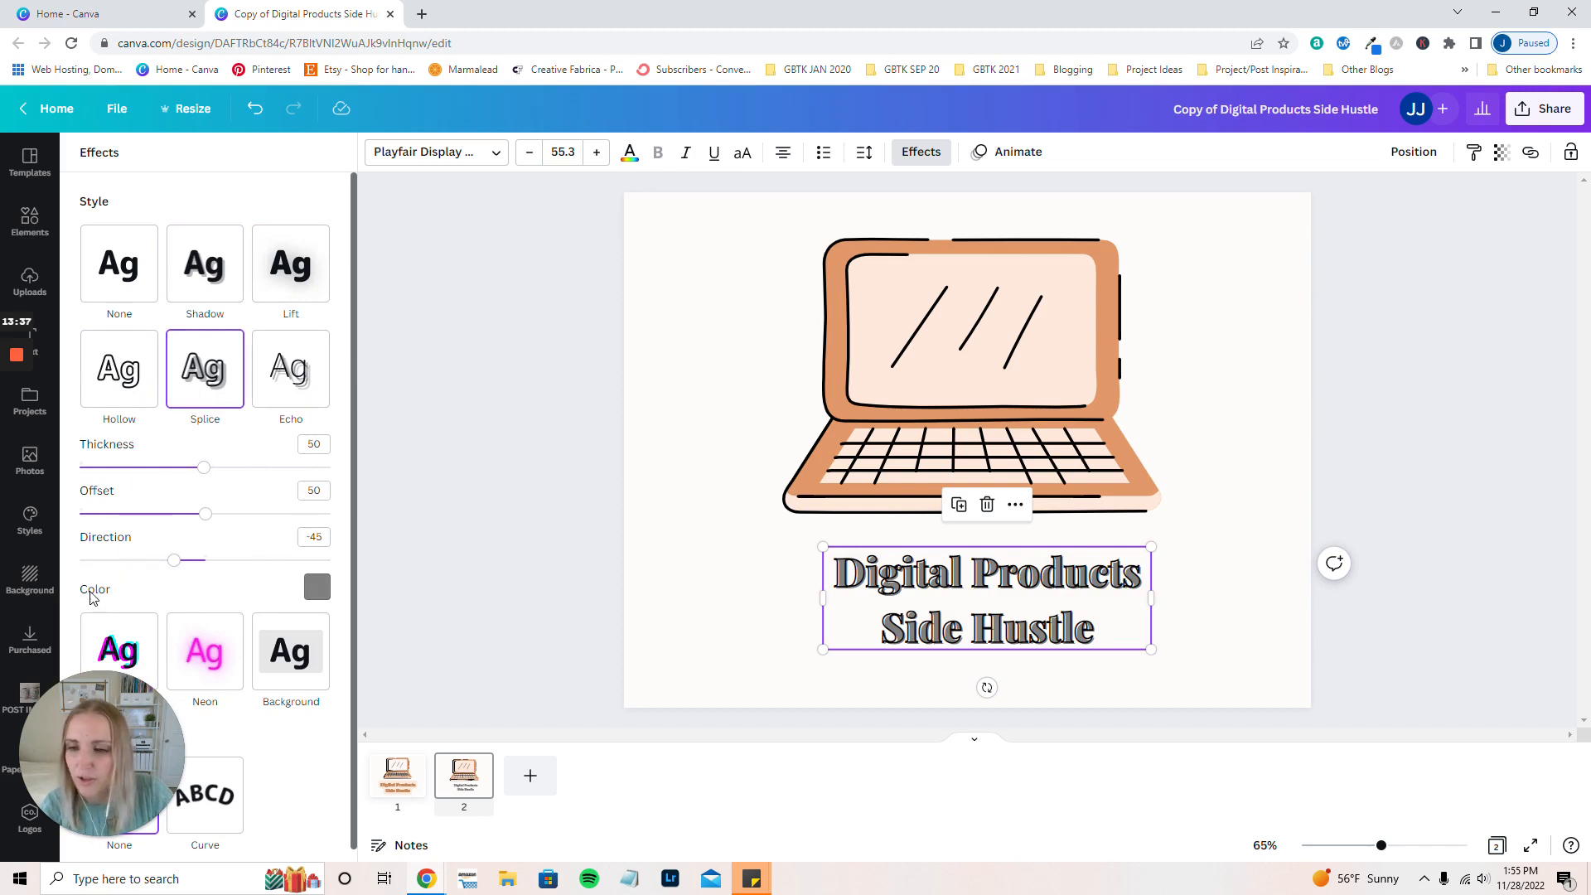
- Apply the Background effect to the heading and compare it with the design on page 1
click(304, 665)
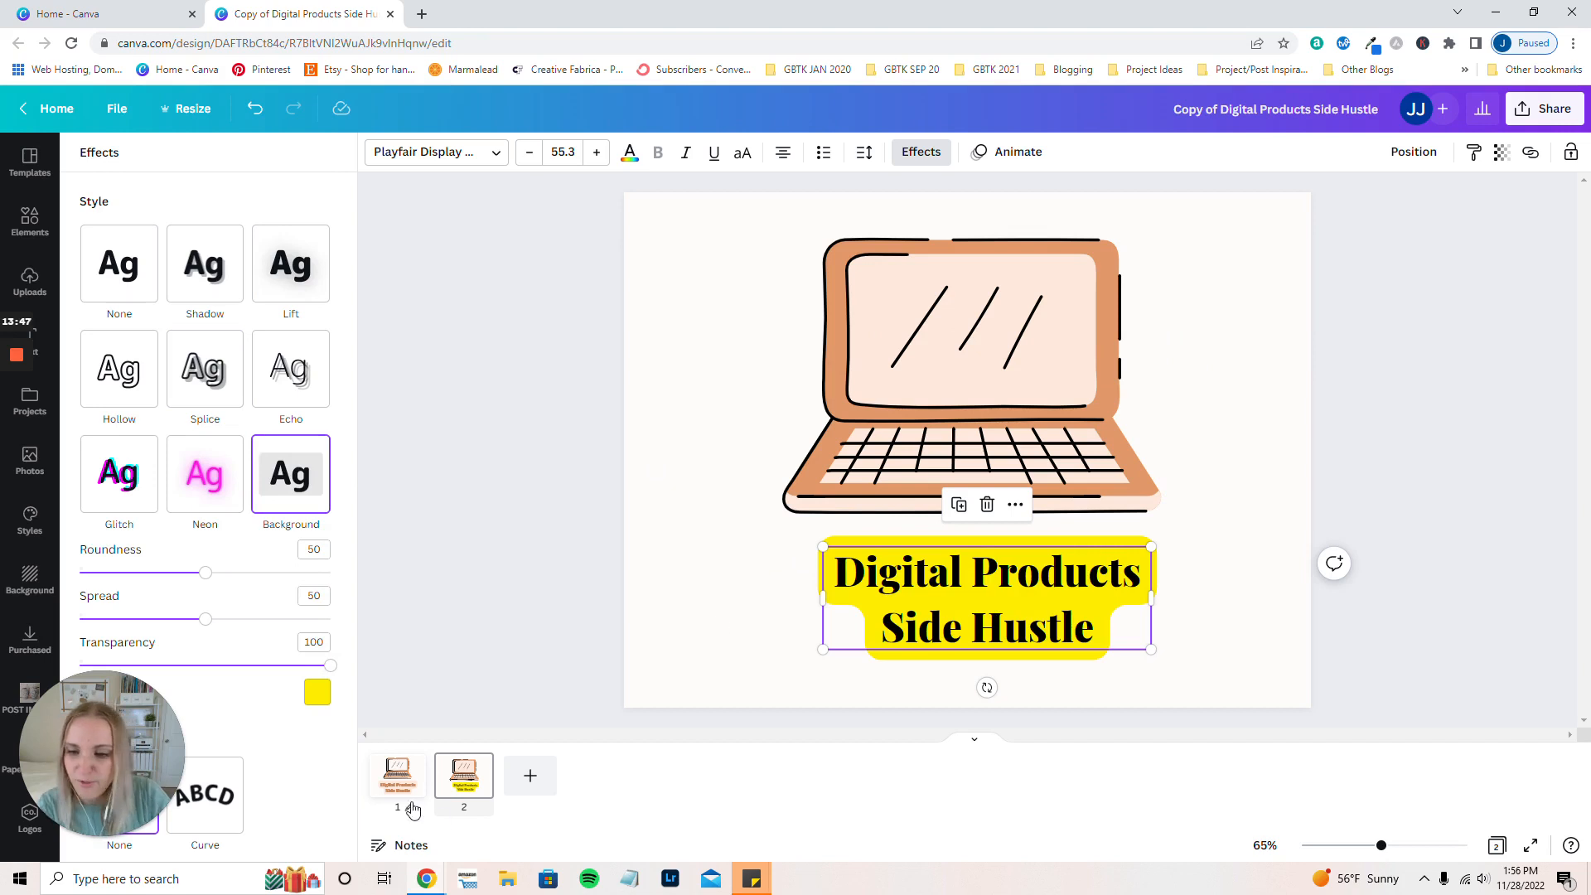
click(399, 777)
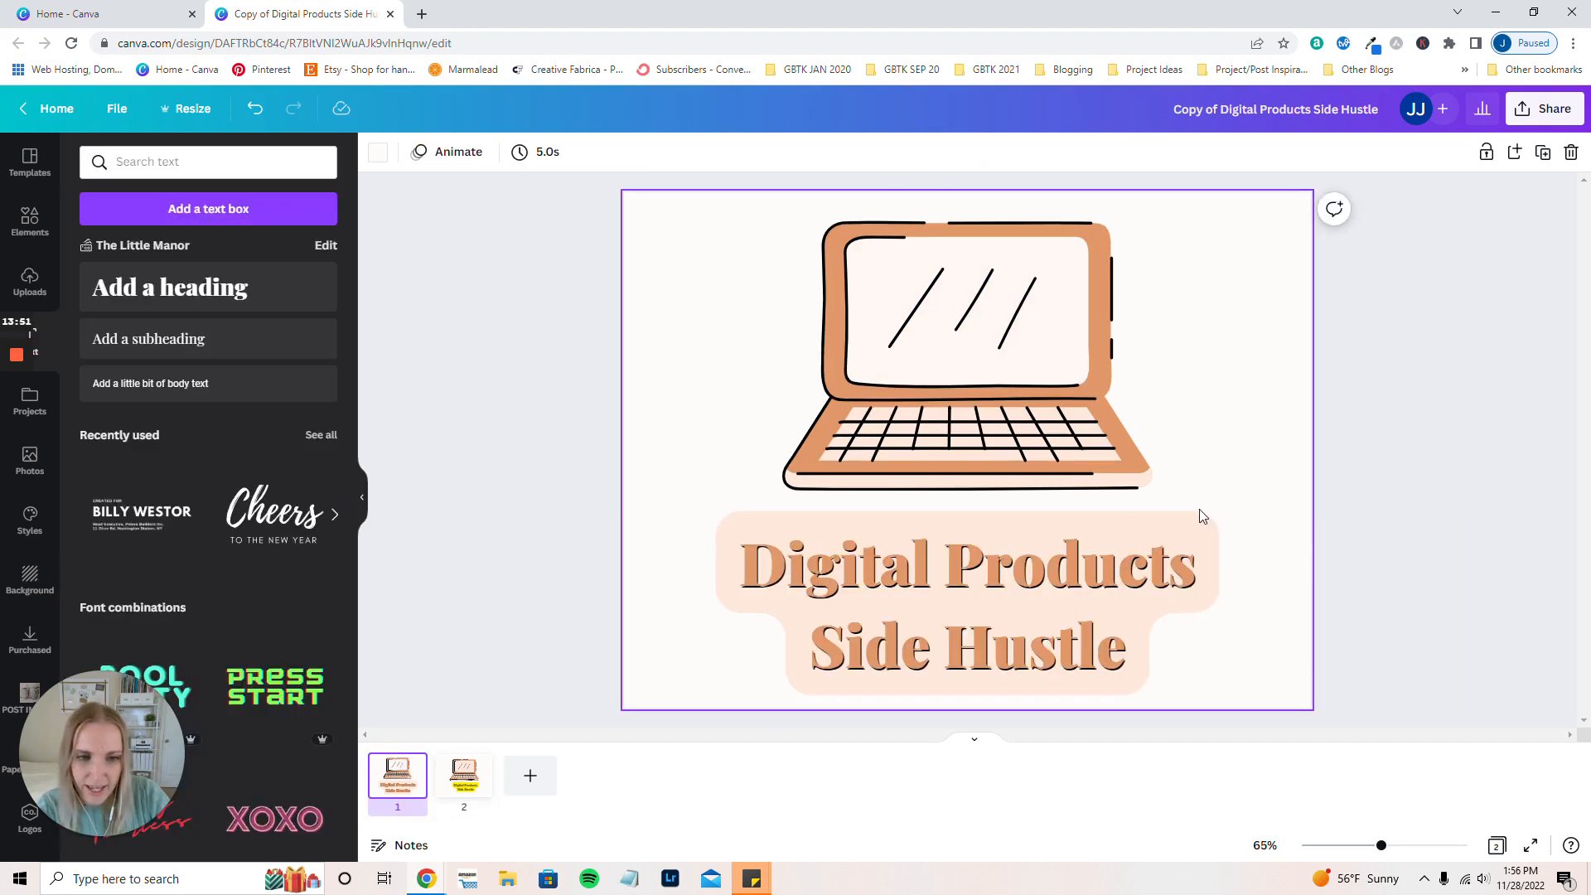
click(462, 791)
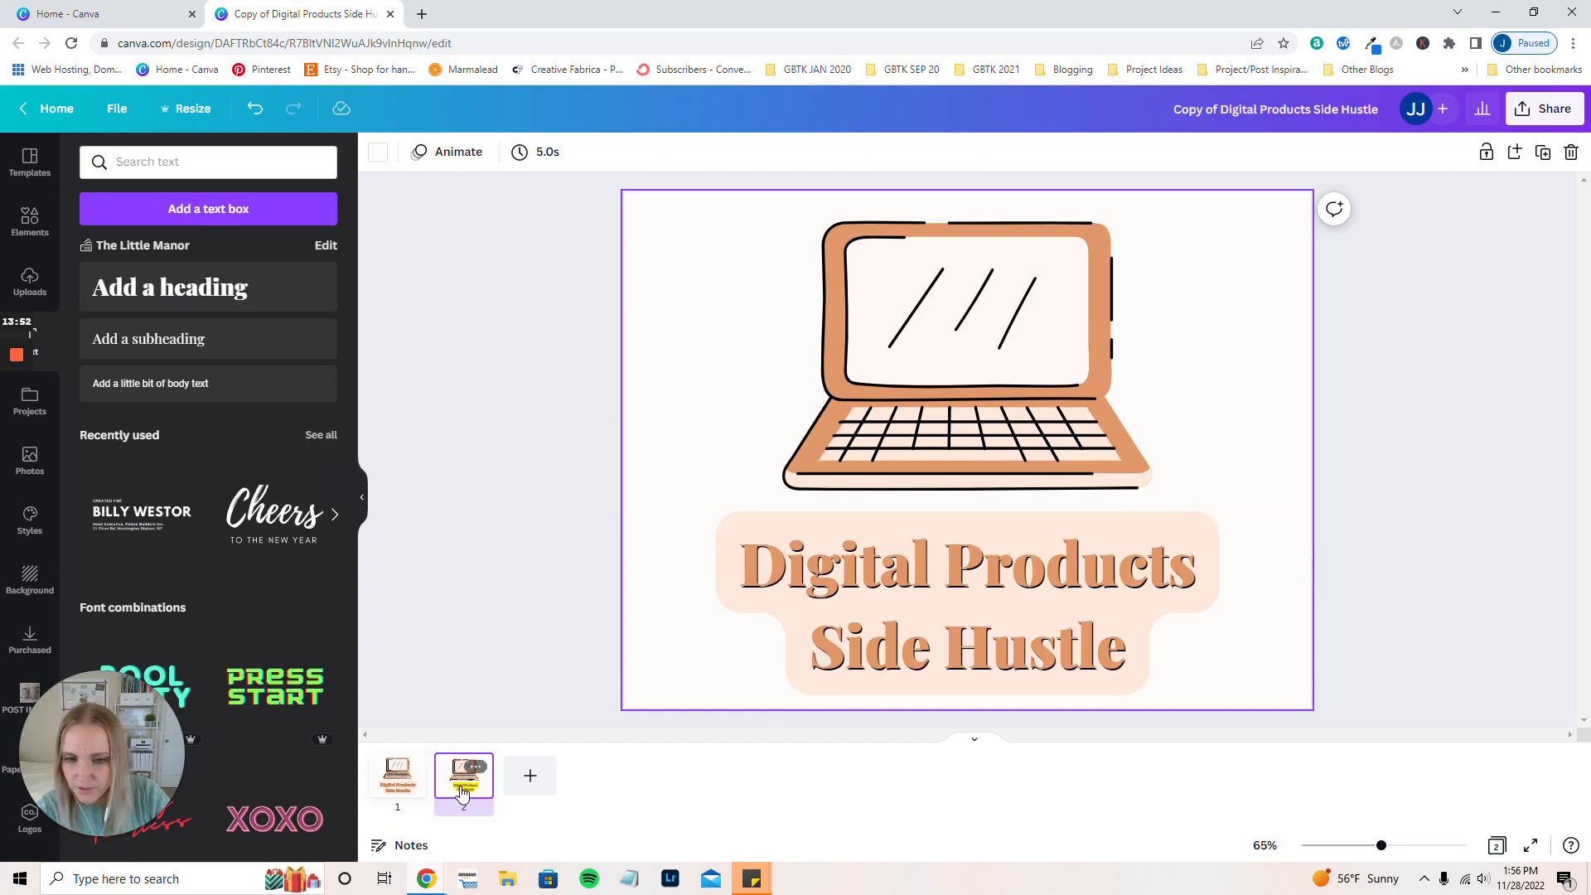
click(940, 576)
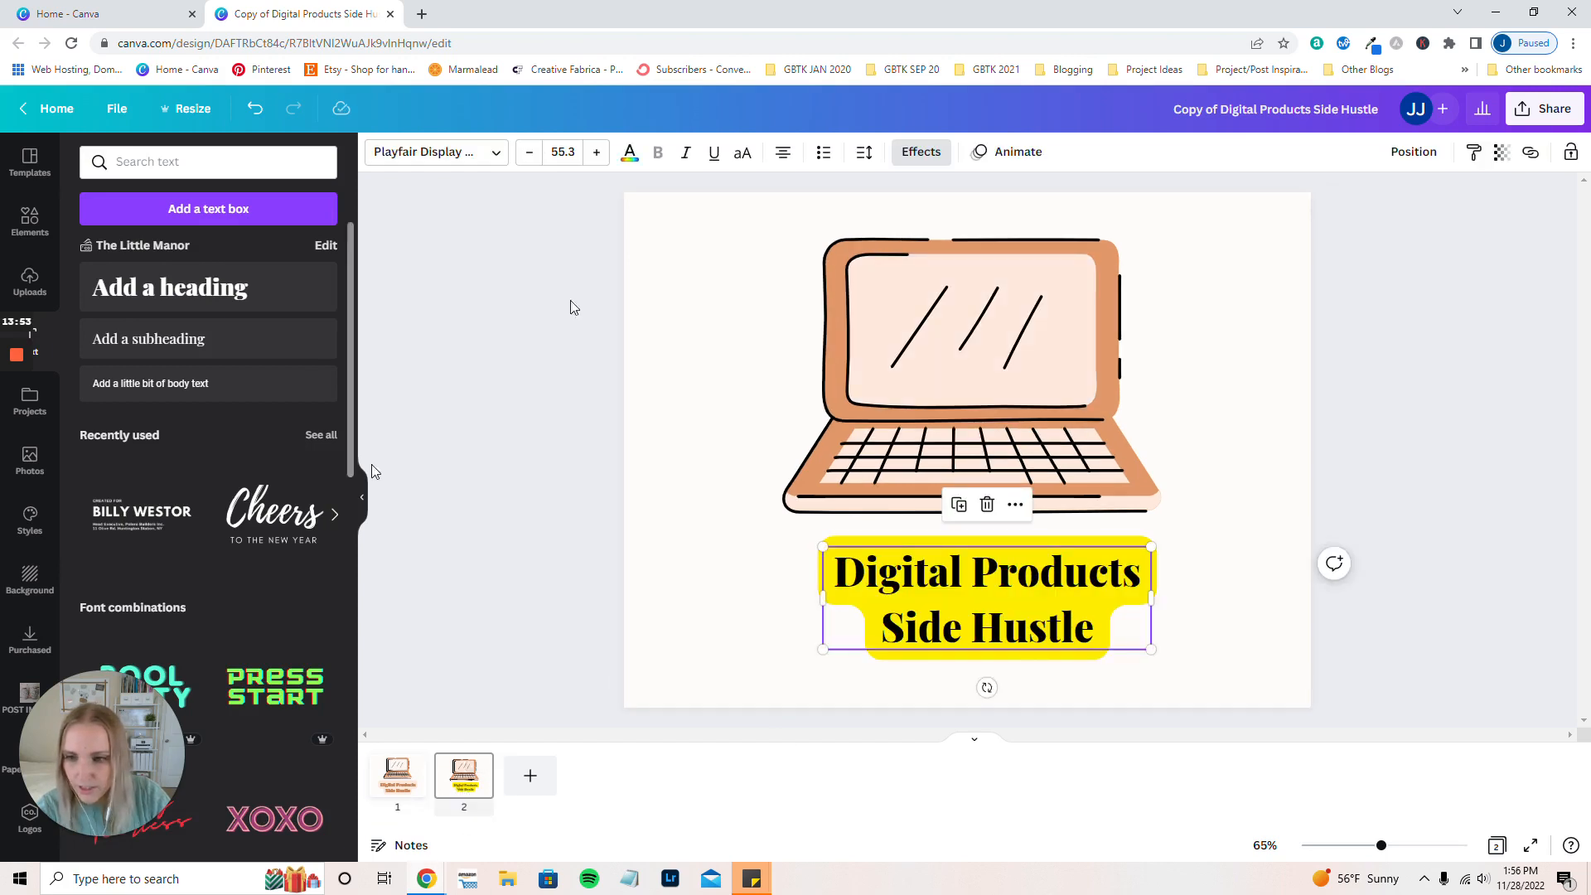
- Recolour the heading's yellow background effect with the light peach document colour, also trying orange
click(920, 154)
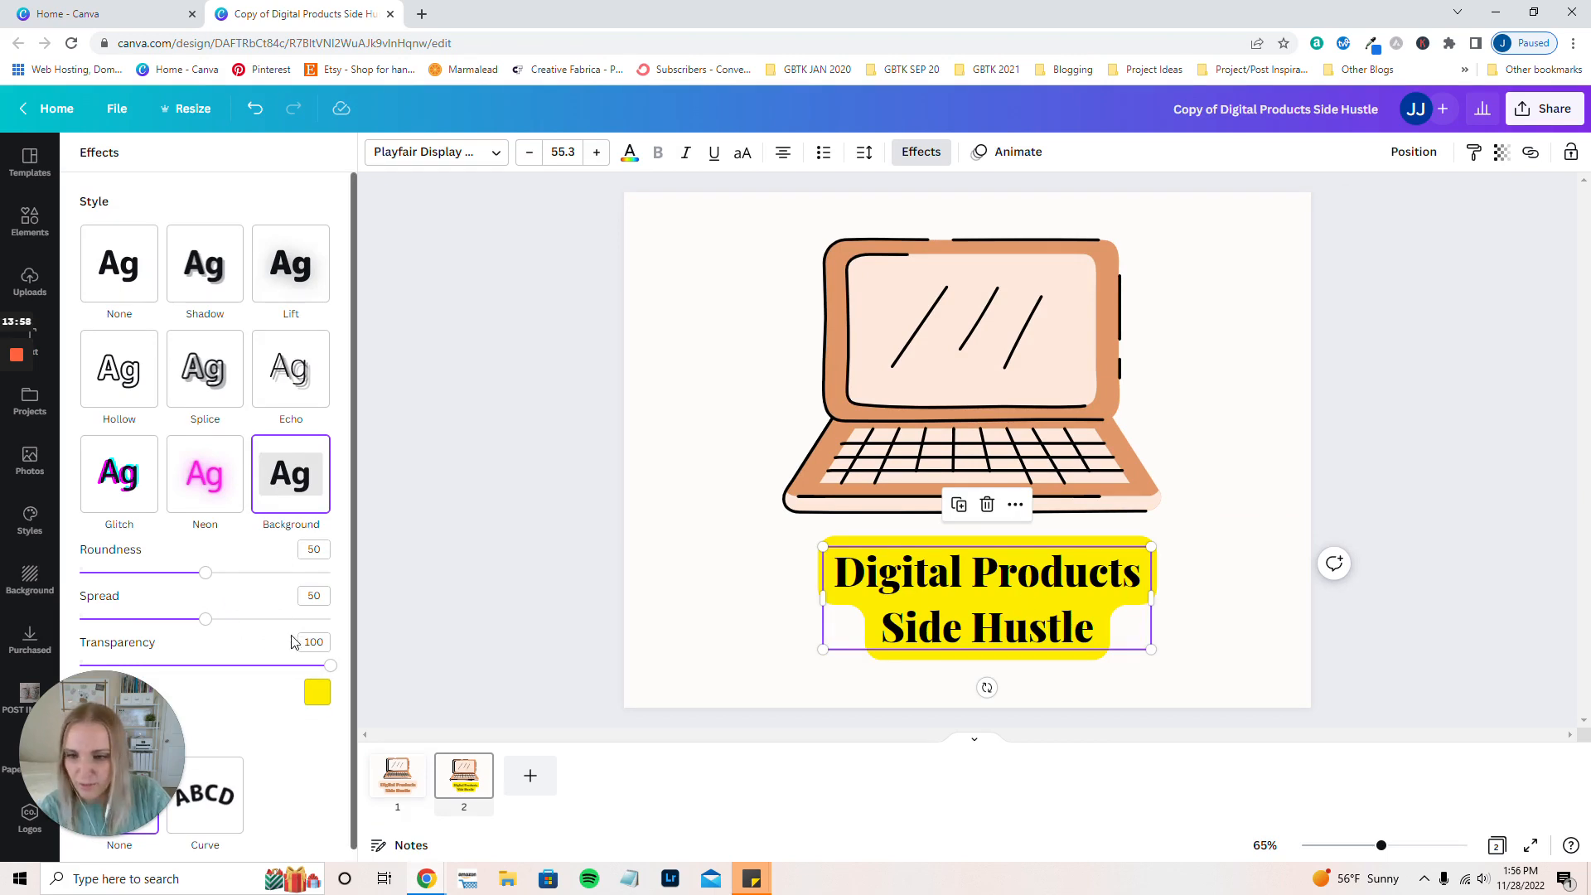
click(315, 699)
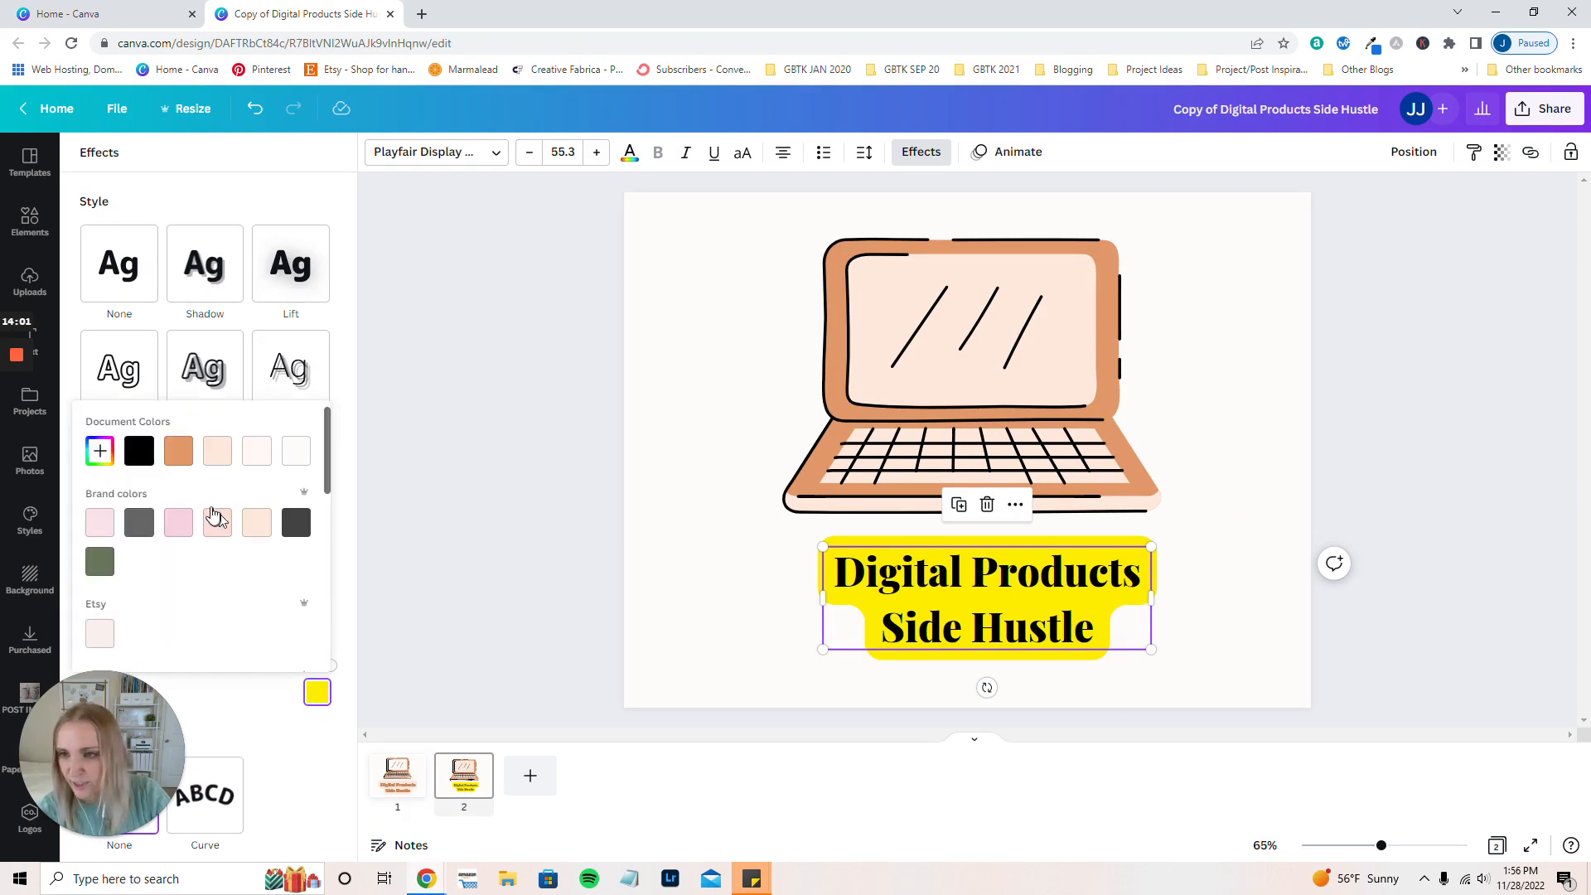
click(213, 456)
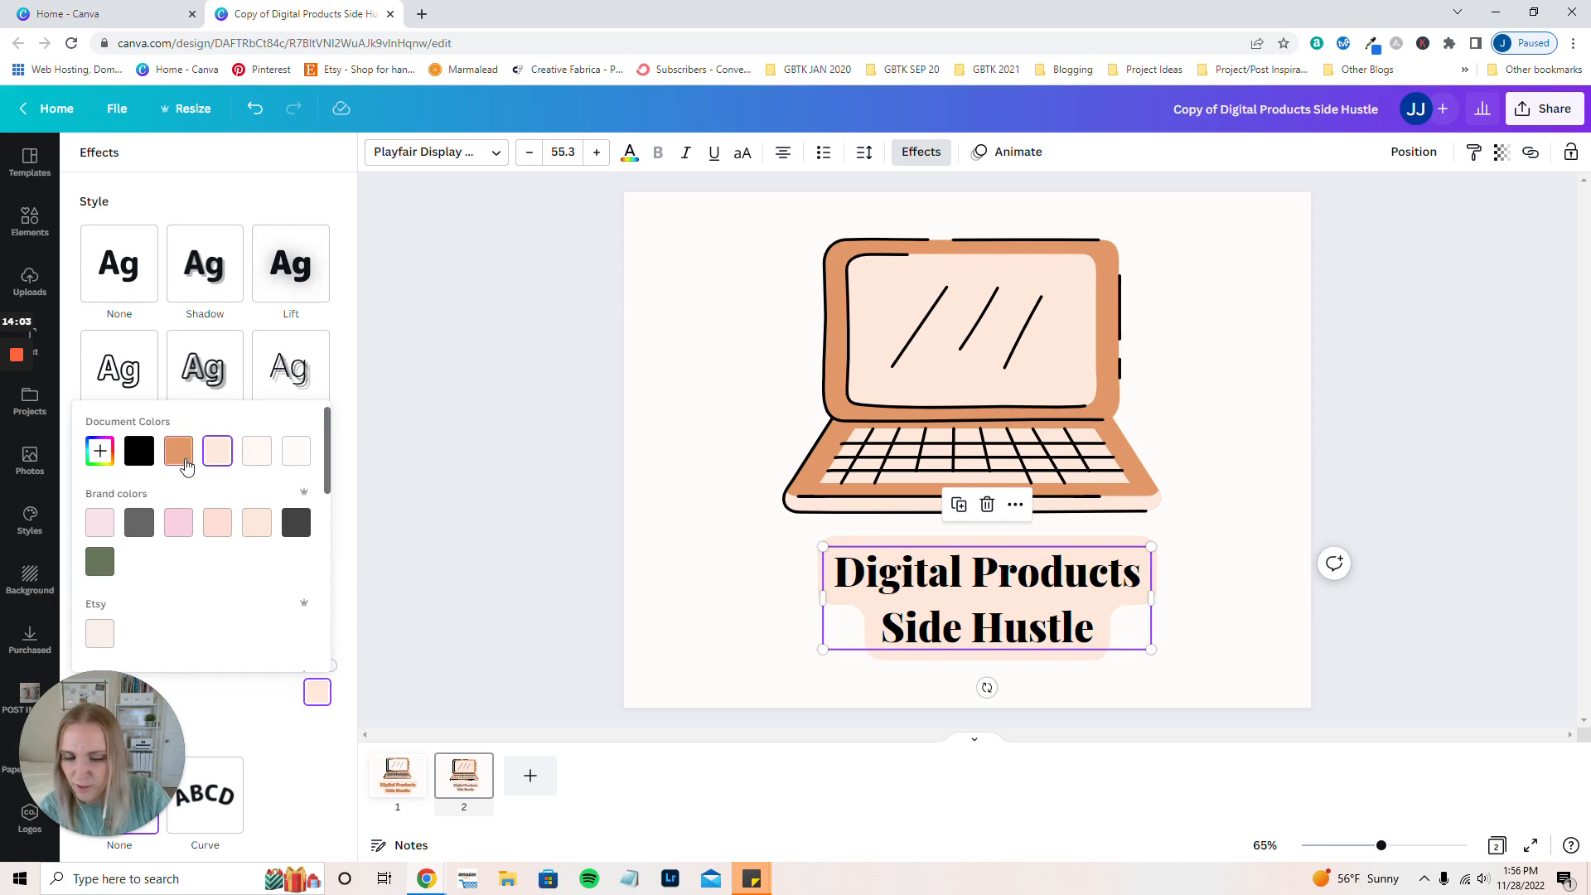
click(178, 453)
click(217, 457)
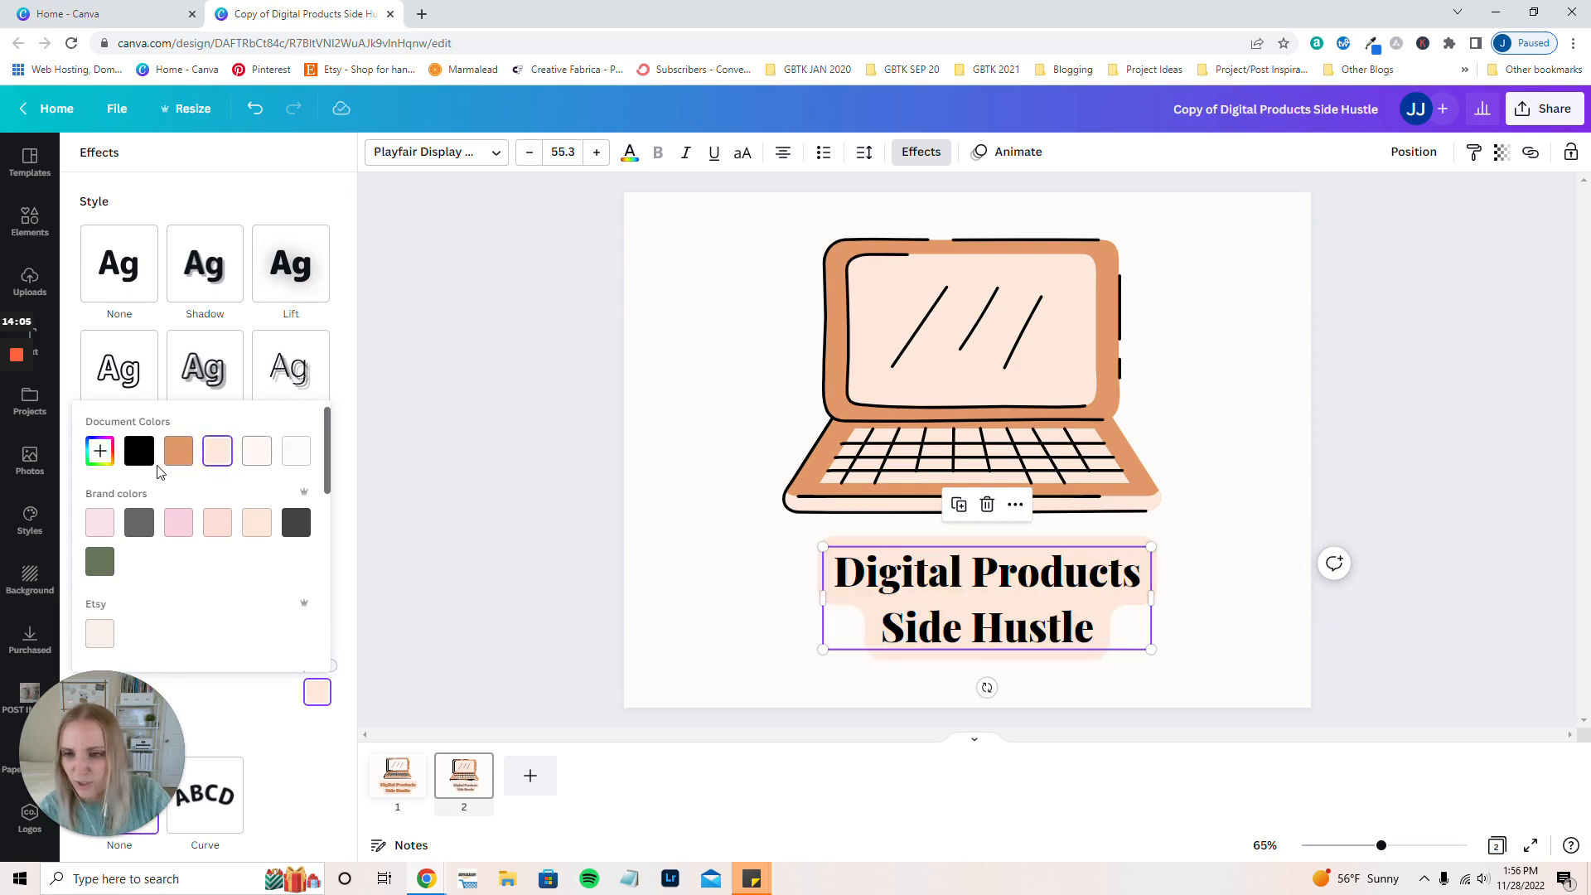
click(257, 739)
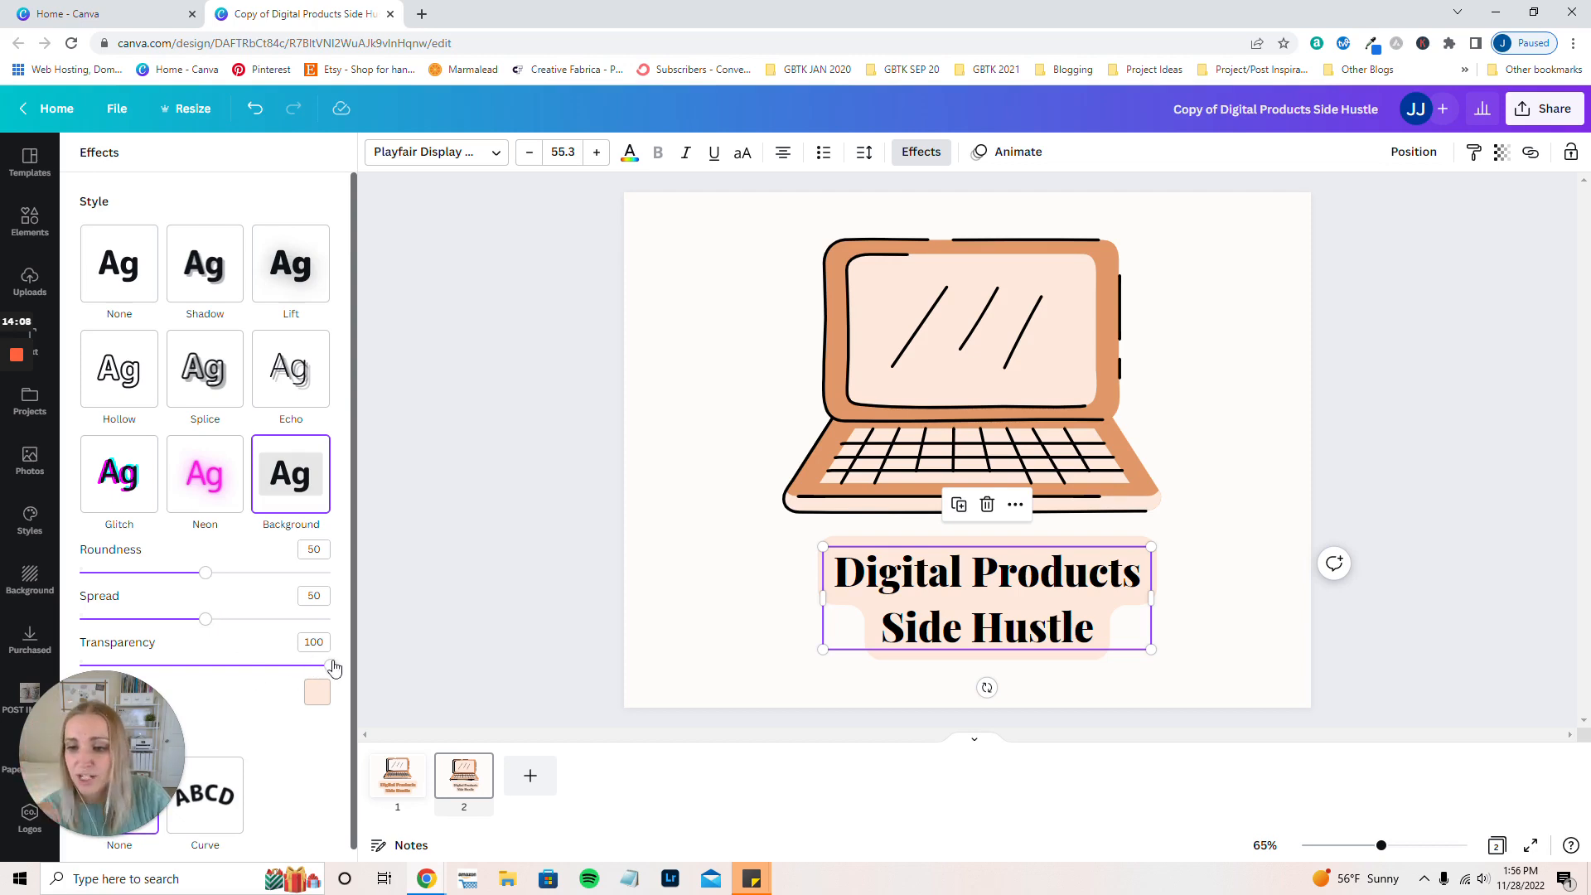
- Set the heading background's spread to 46, keeping its transparency at 100 and roundness at 50
mouse_move(334, 667)
mouse_down()
mouse_move(292, 667)
mouse_move(331, 666)
mouse_up()
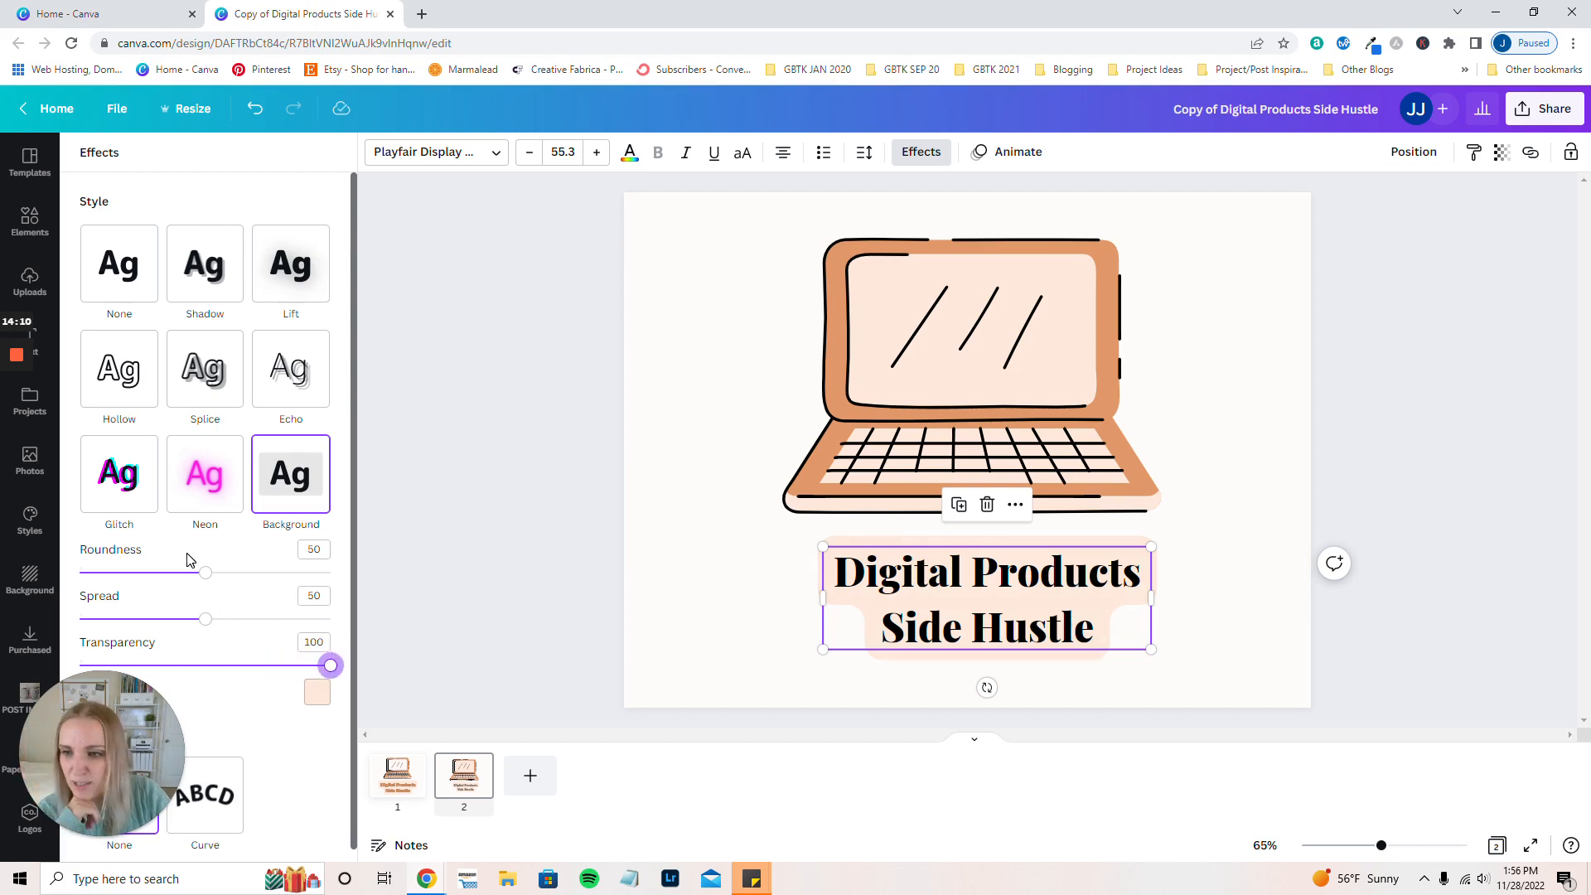
mouse_move(205, 572)
mouse_down()
mouse_move(239, 572)
mouse_move(205, 571)
mouse_up()
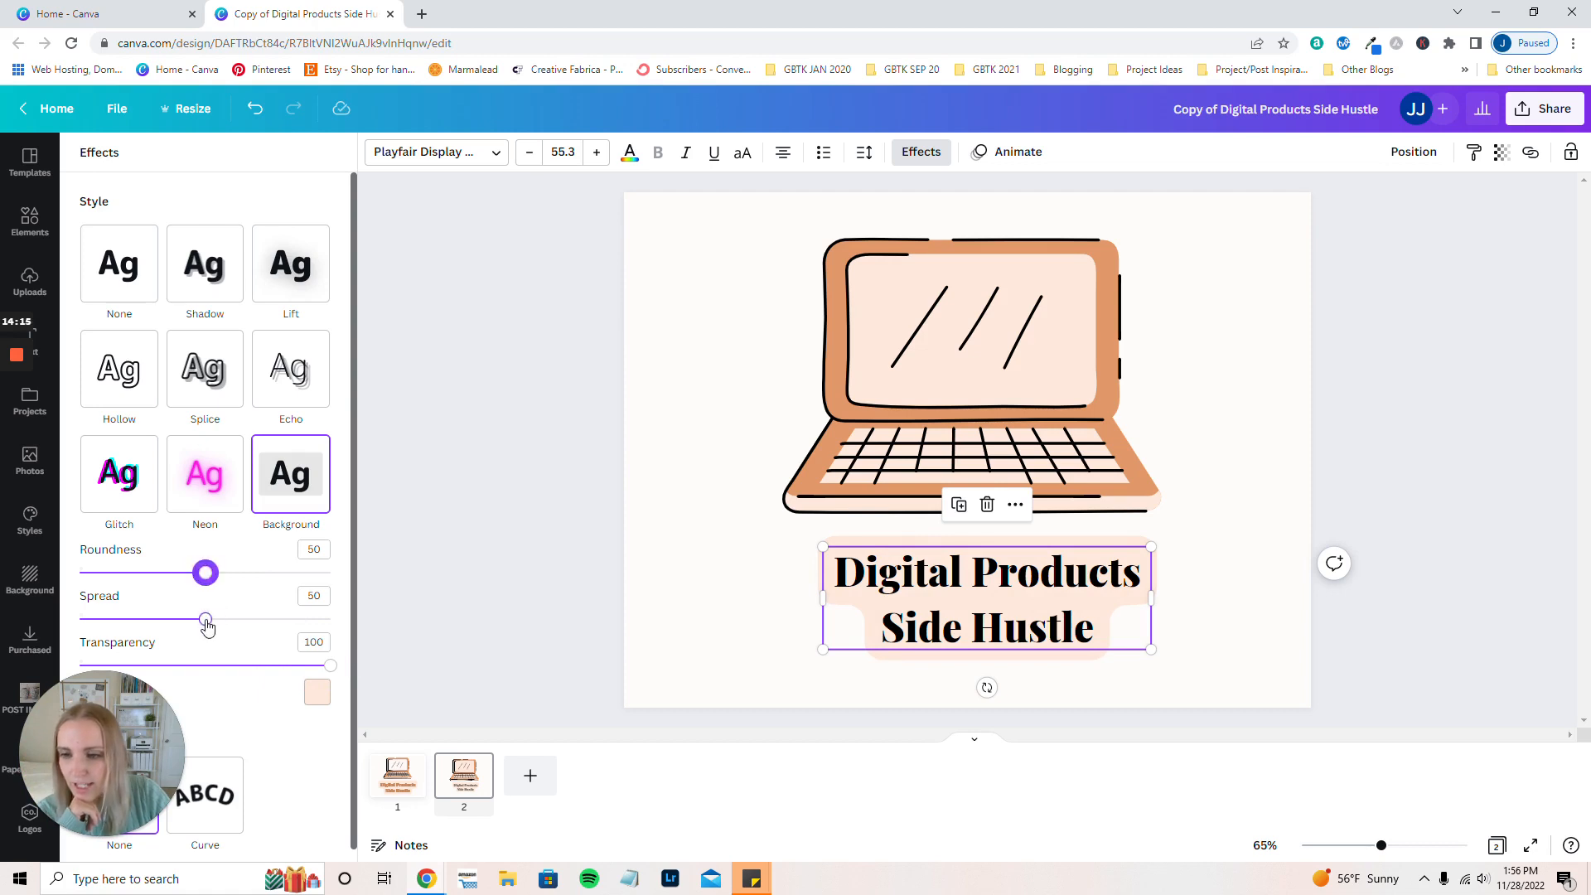
drag(207, 628, 195, 629)
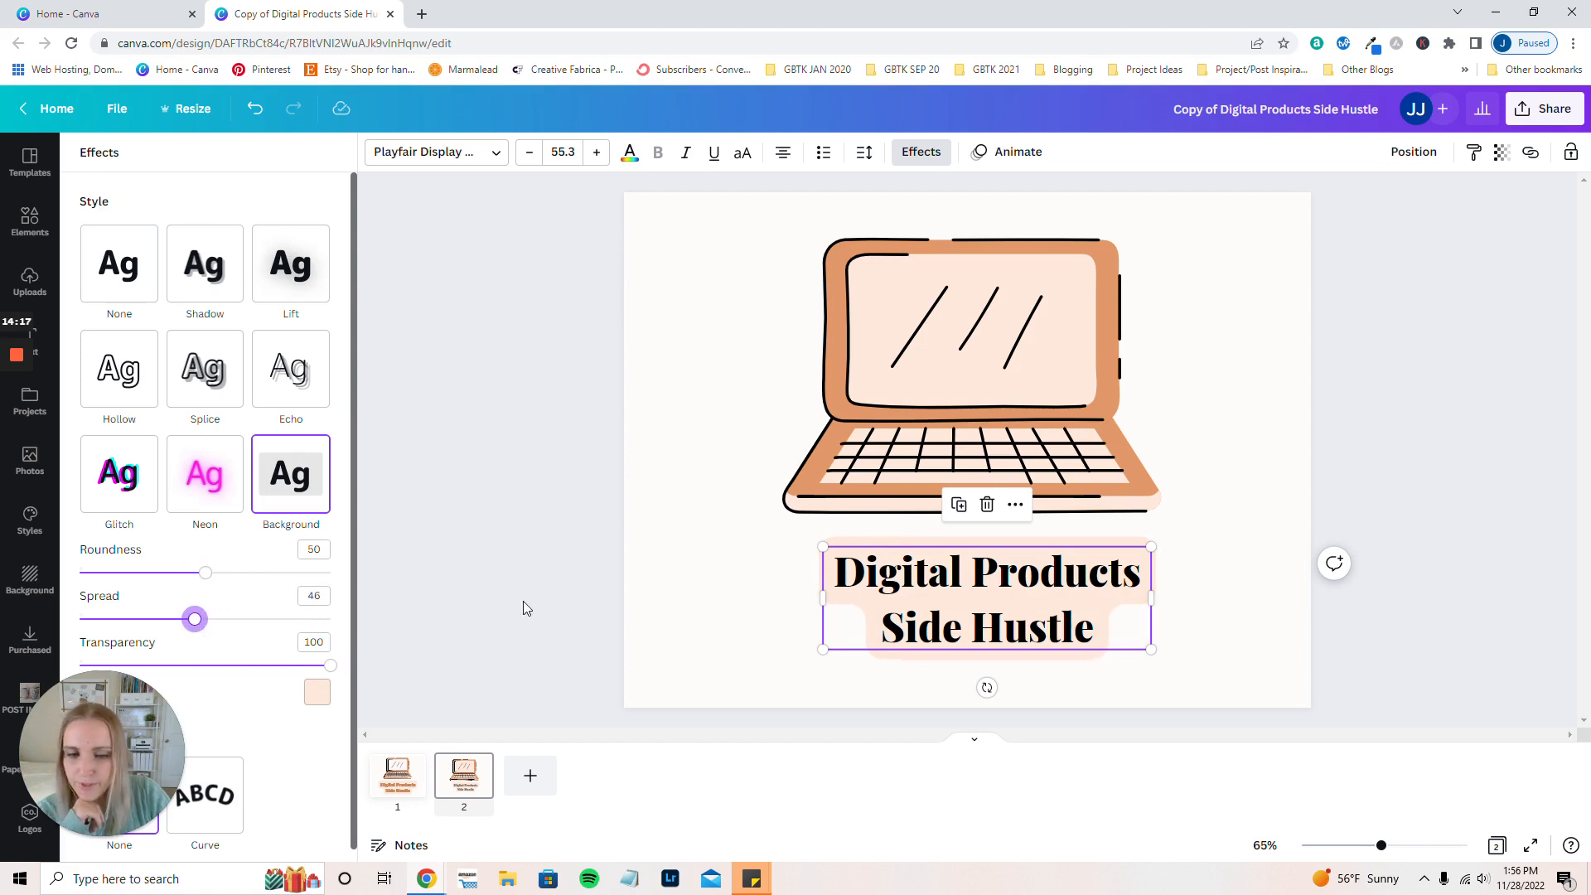
- Enlarge the heading to font size 75, centre it beneath the laptop and deselect it
drag(1152, 547, 1268, 501)
drag(1125, 581, 1061, 619)
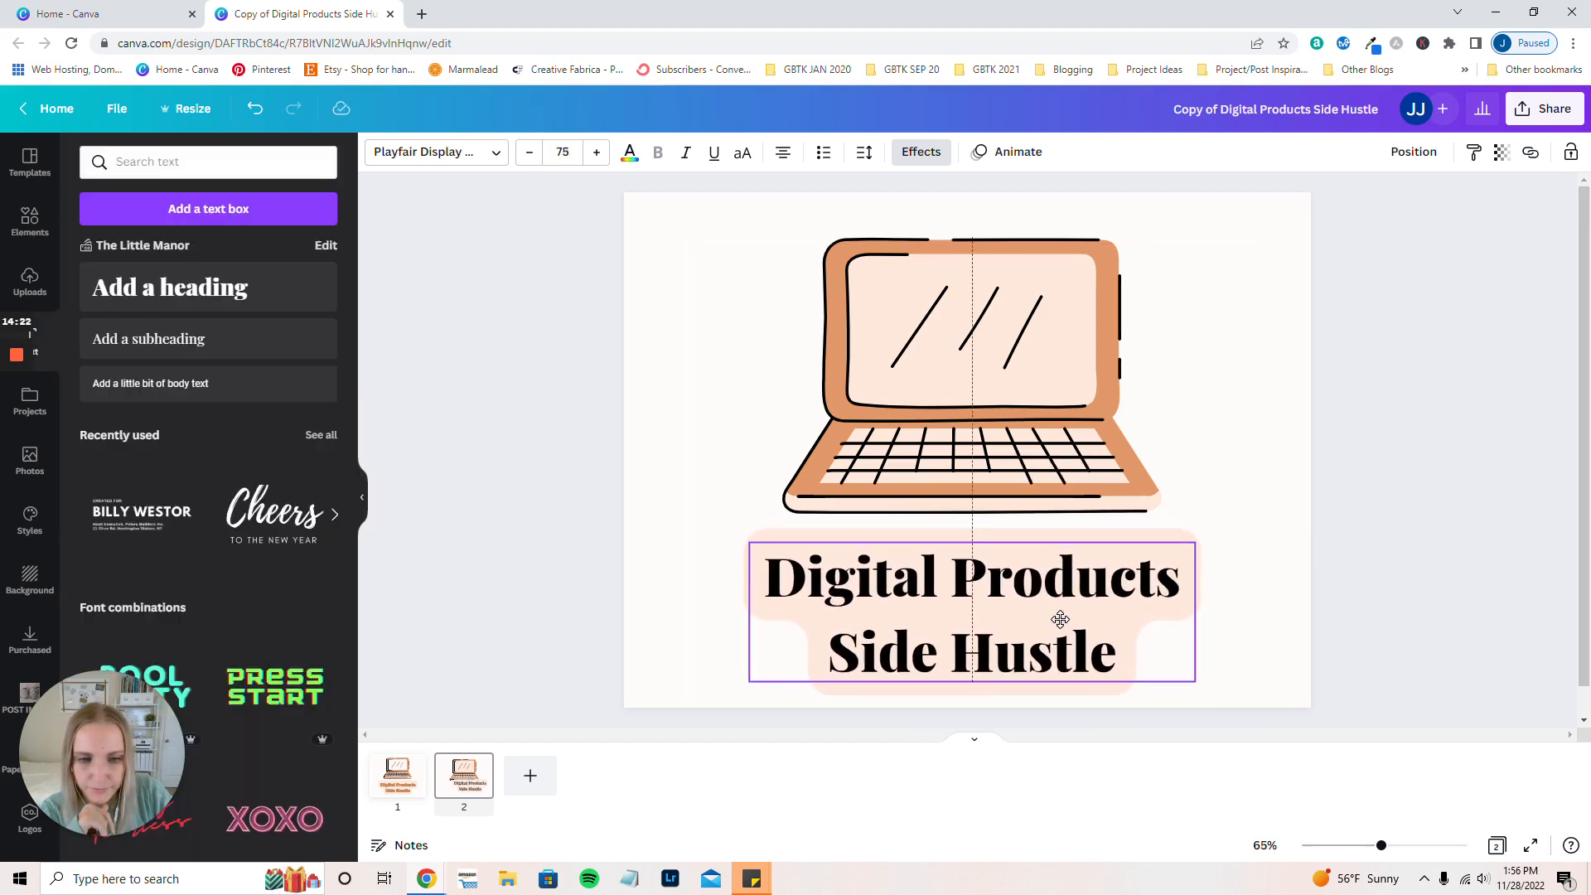
click(1349, 605)
- Check the heading on page 1, duplicate the page 2 heading and align the copy exactly over the original
click(401, 798)
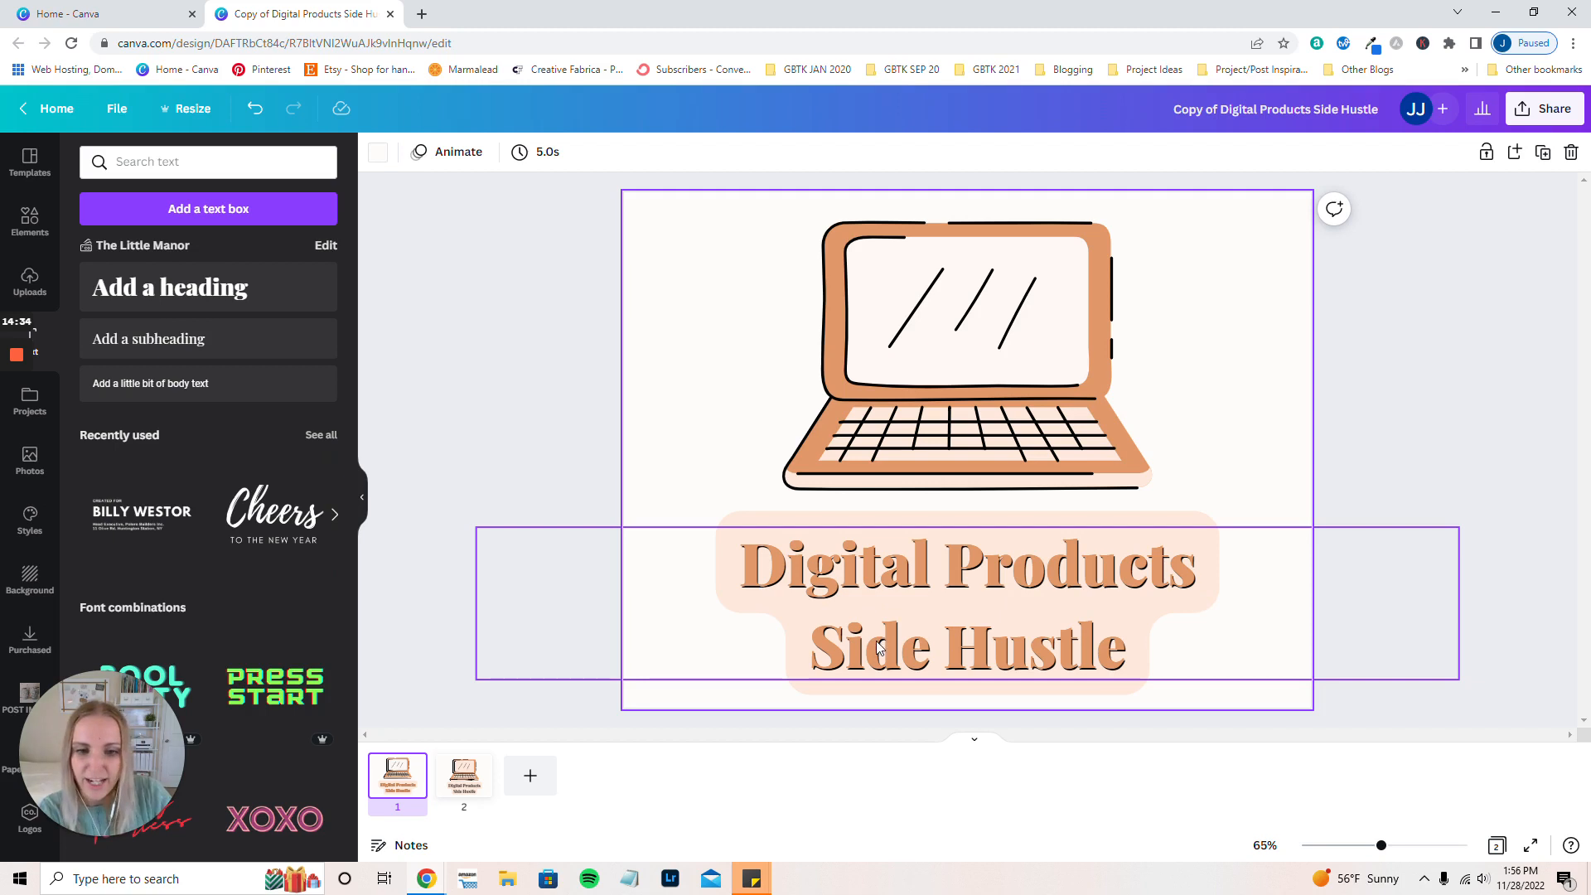
click(467, 788)
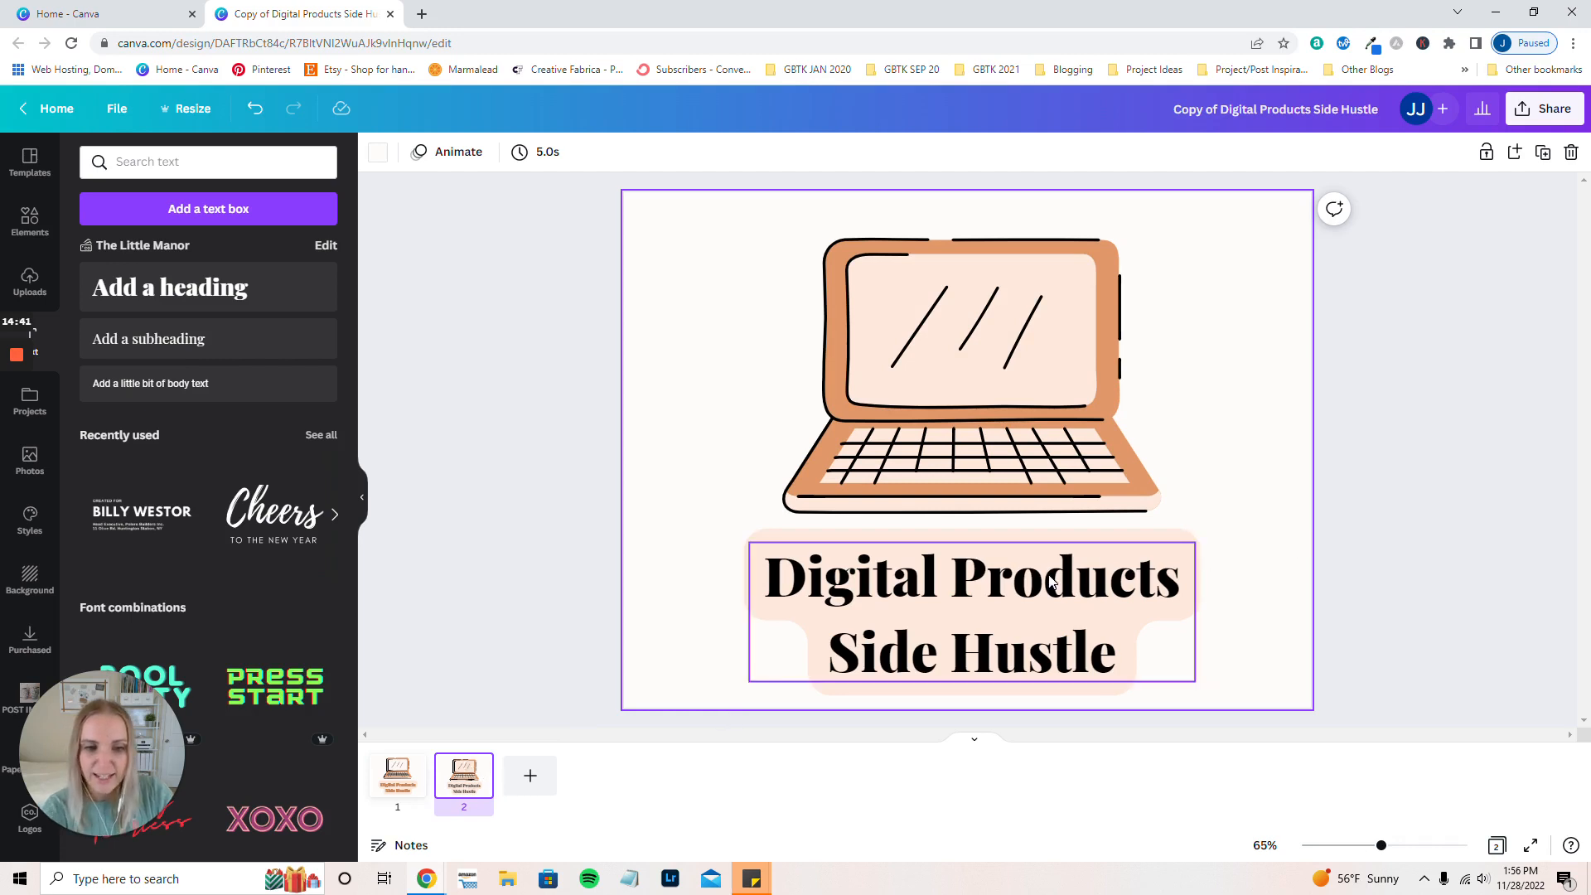
click(1009, 619)
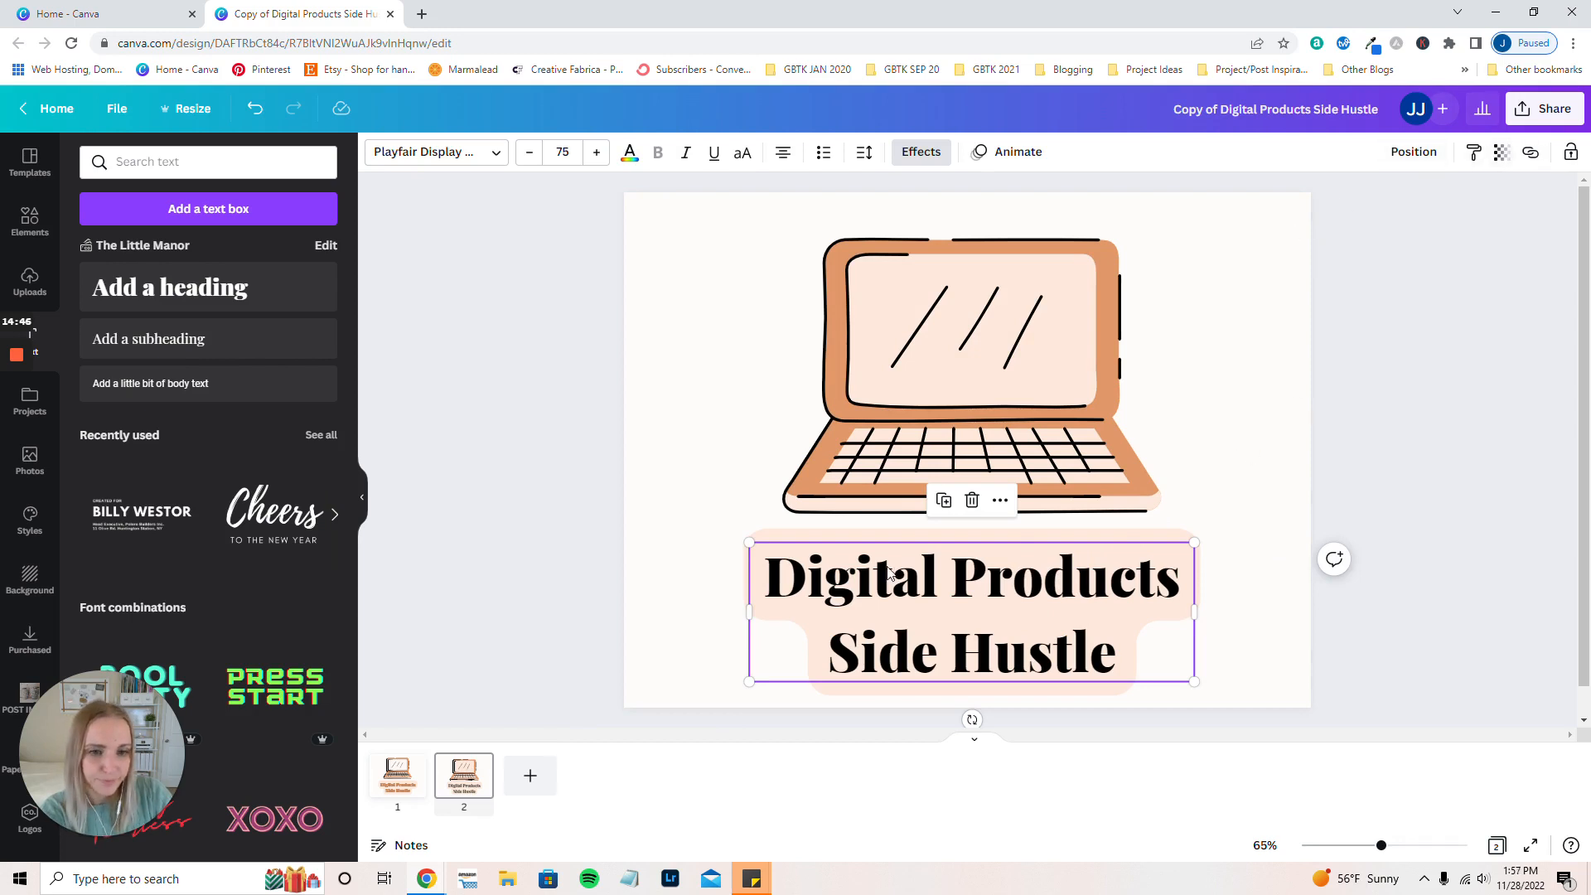
click(943, 501)
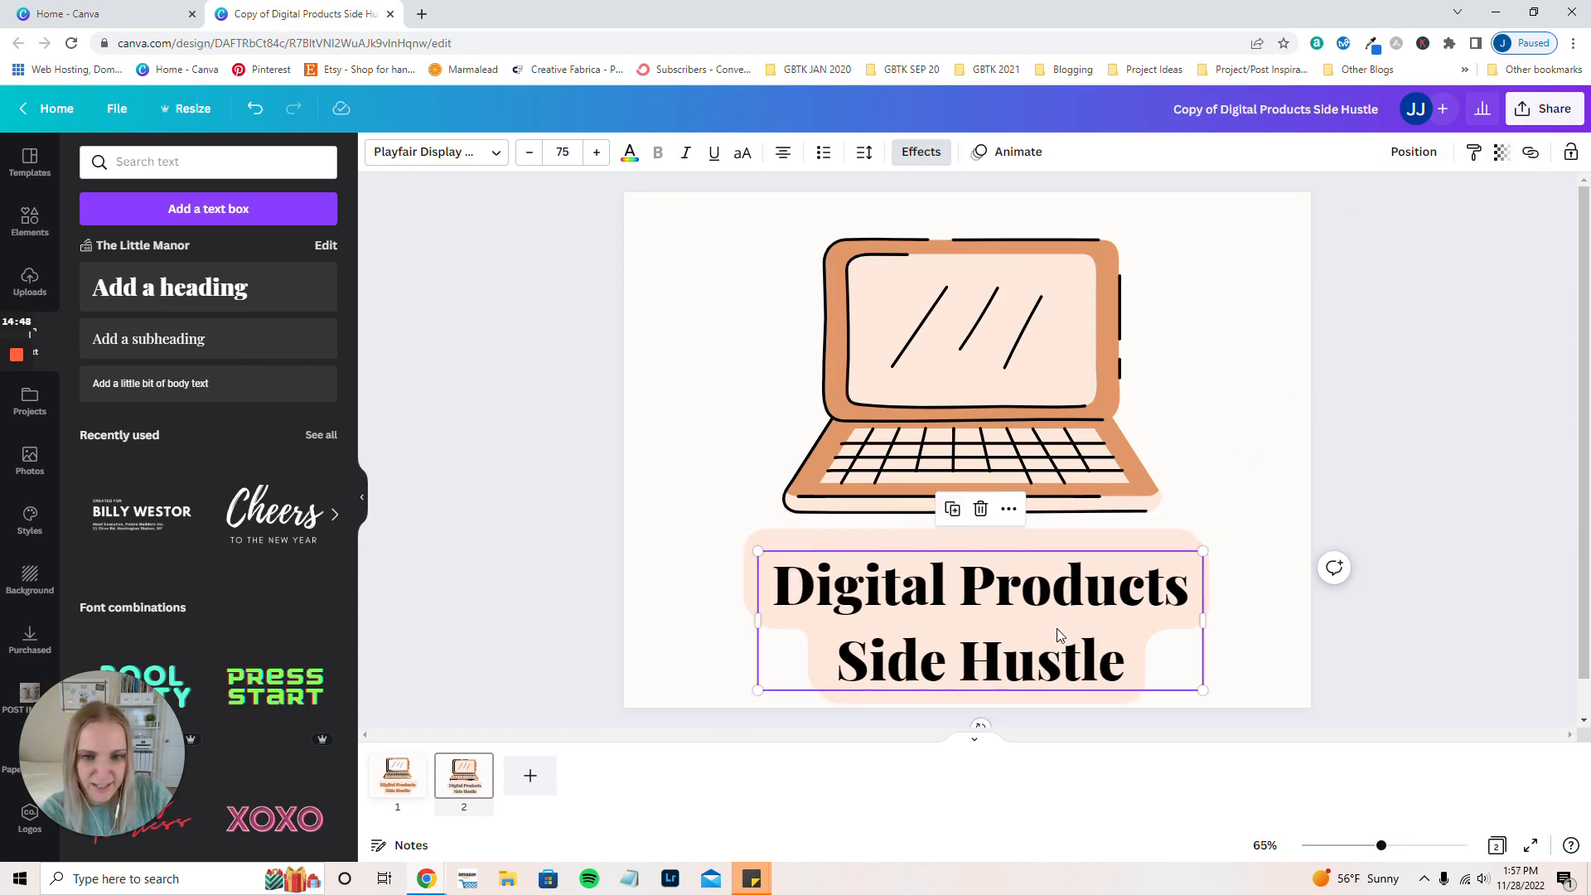
drag(1056, 628, 1048, 623)
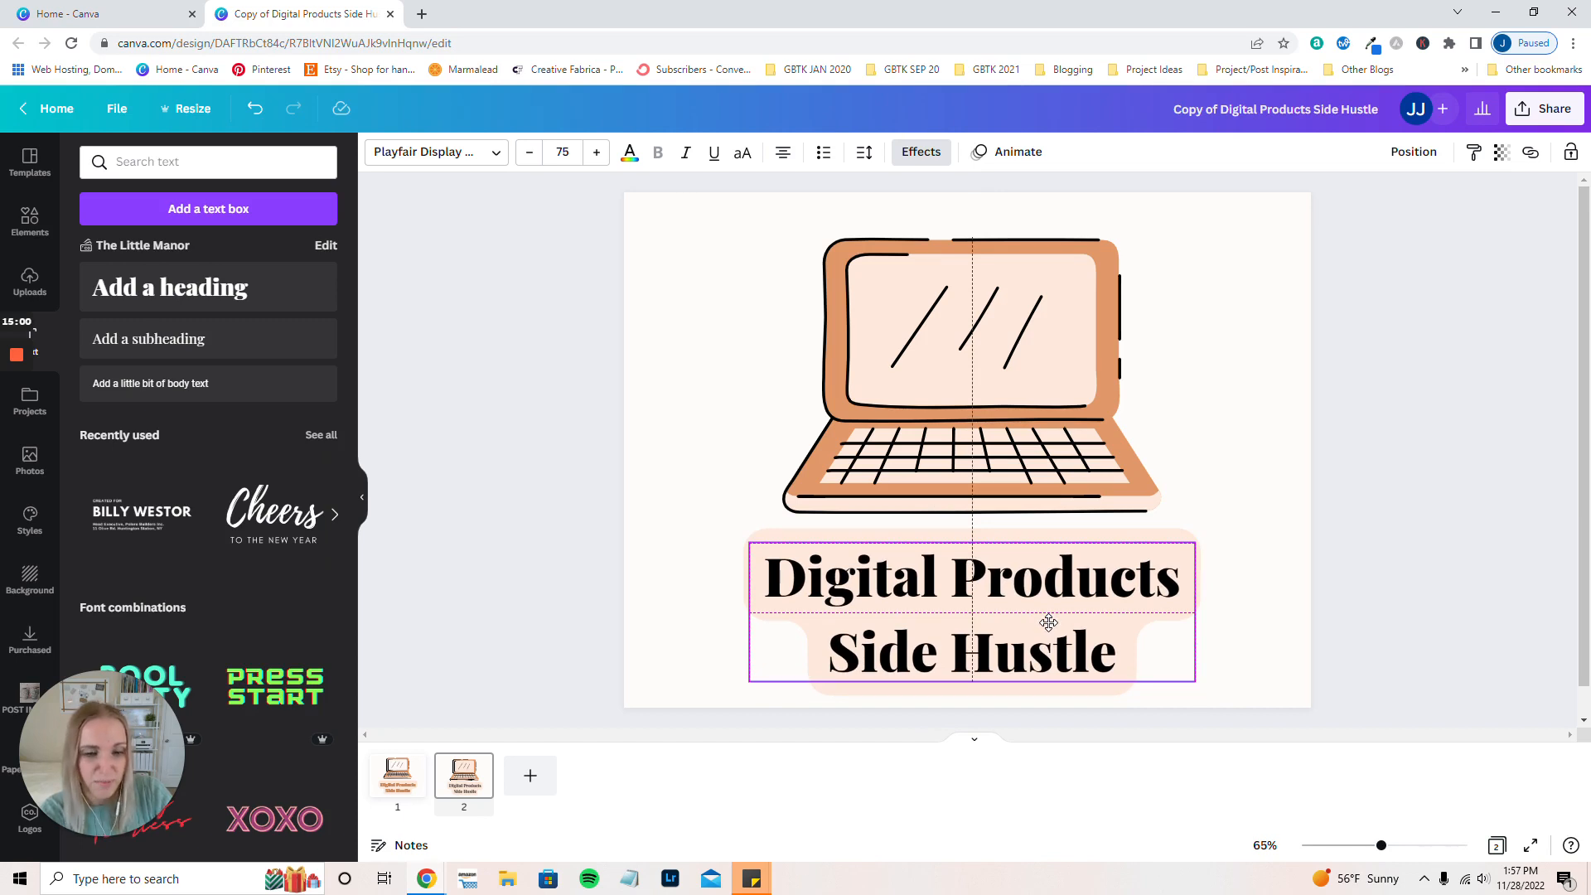
drag(1048, 622, 1049, 622)
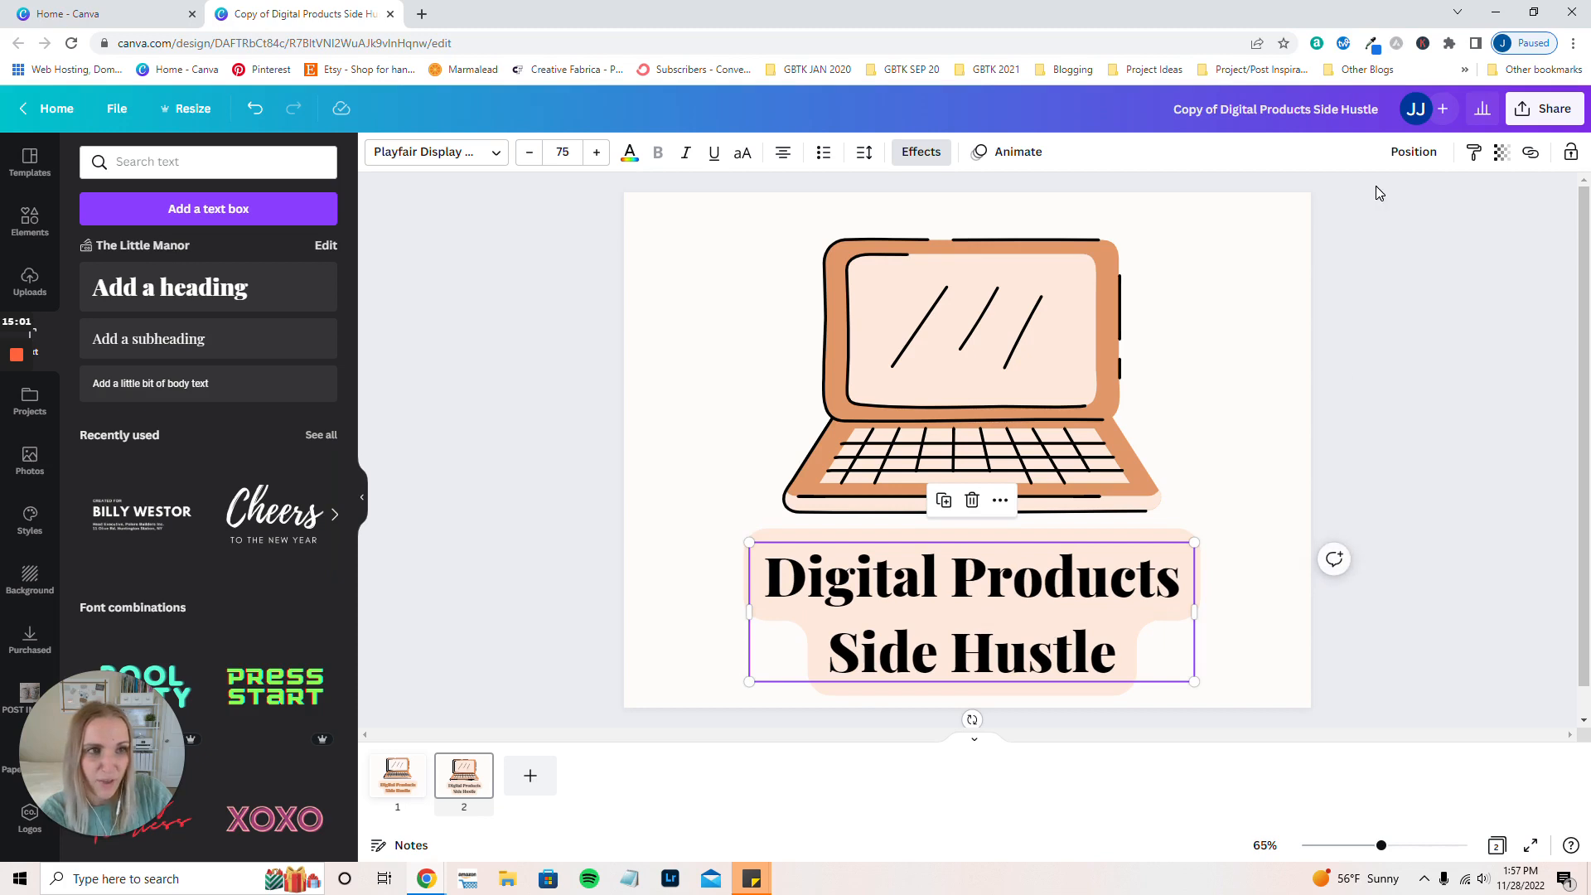
- Apply the Shadow effect with an offset of 30 to the duplicated heading and deselect it
click(914, 156)
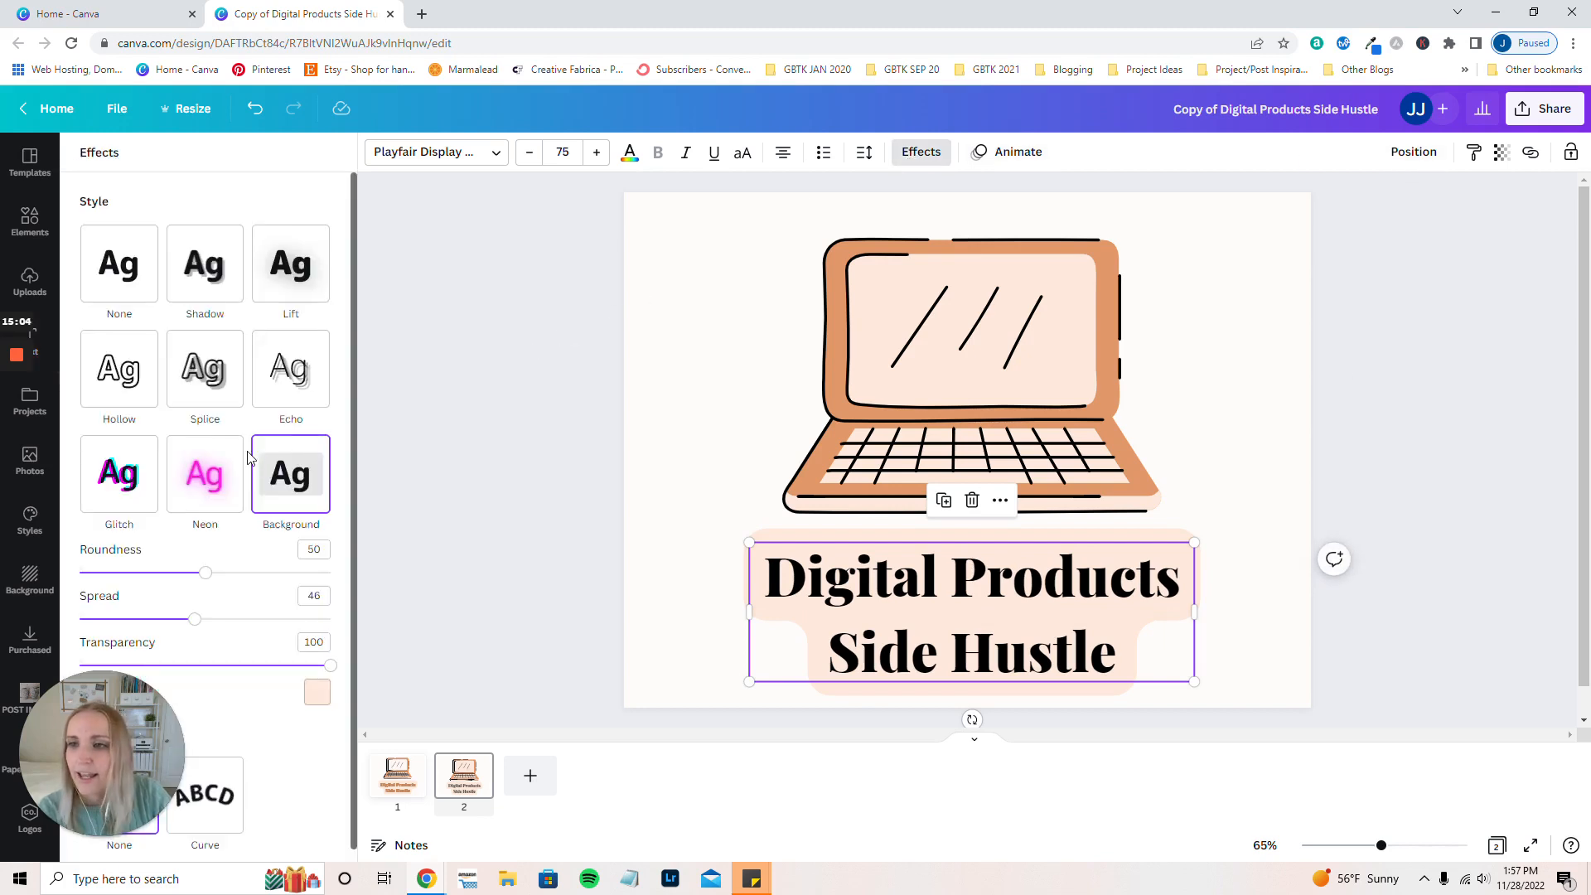
click(208, 282)
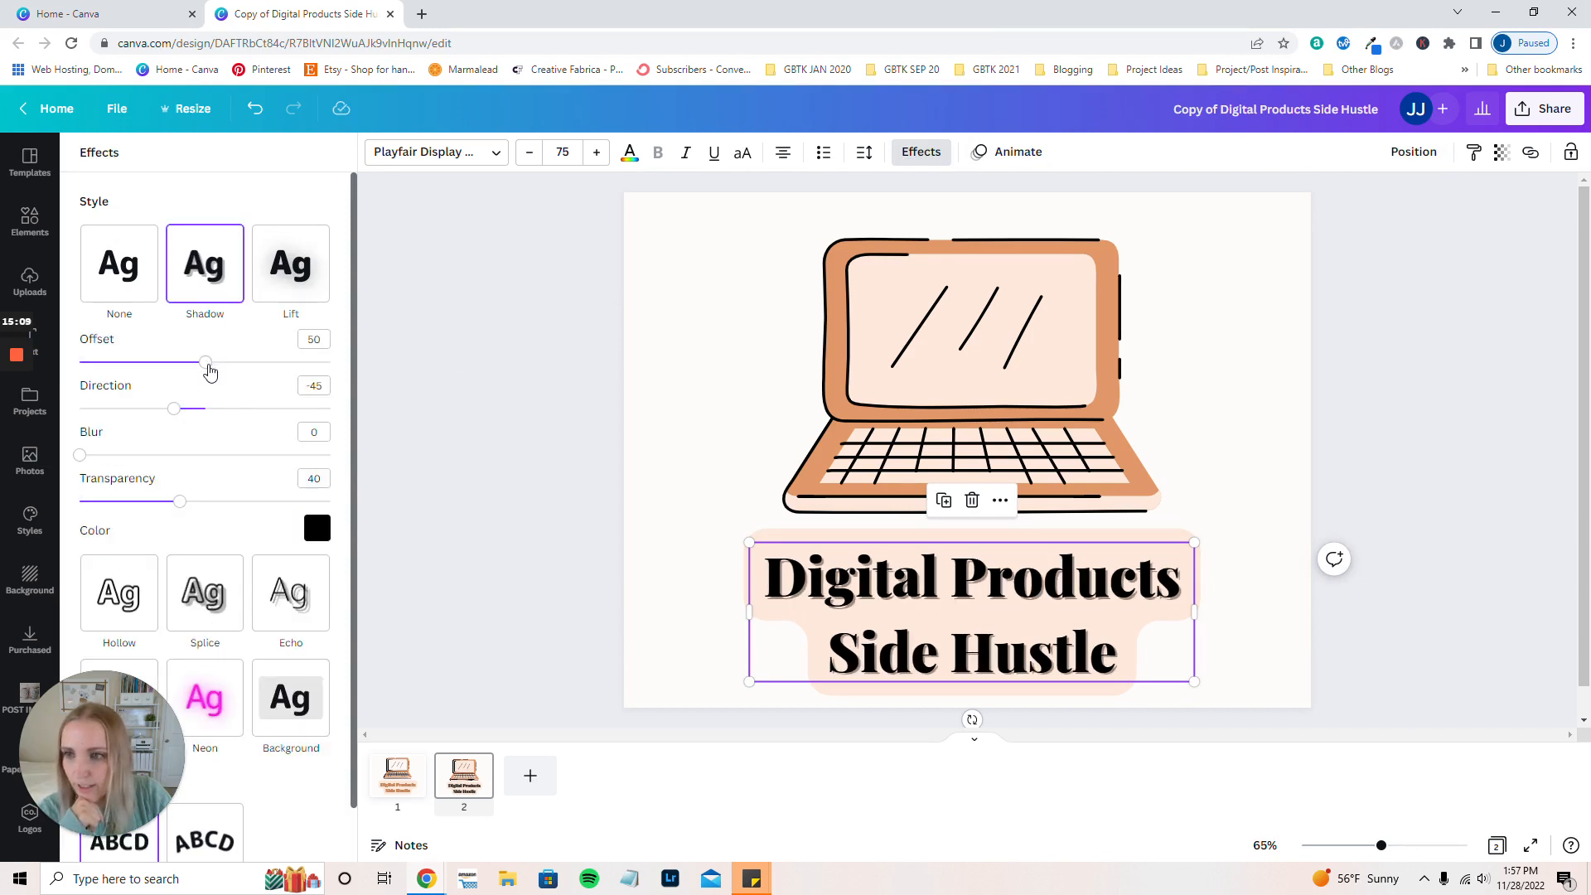
drag(207, 364, 156, 365)
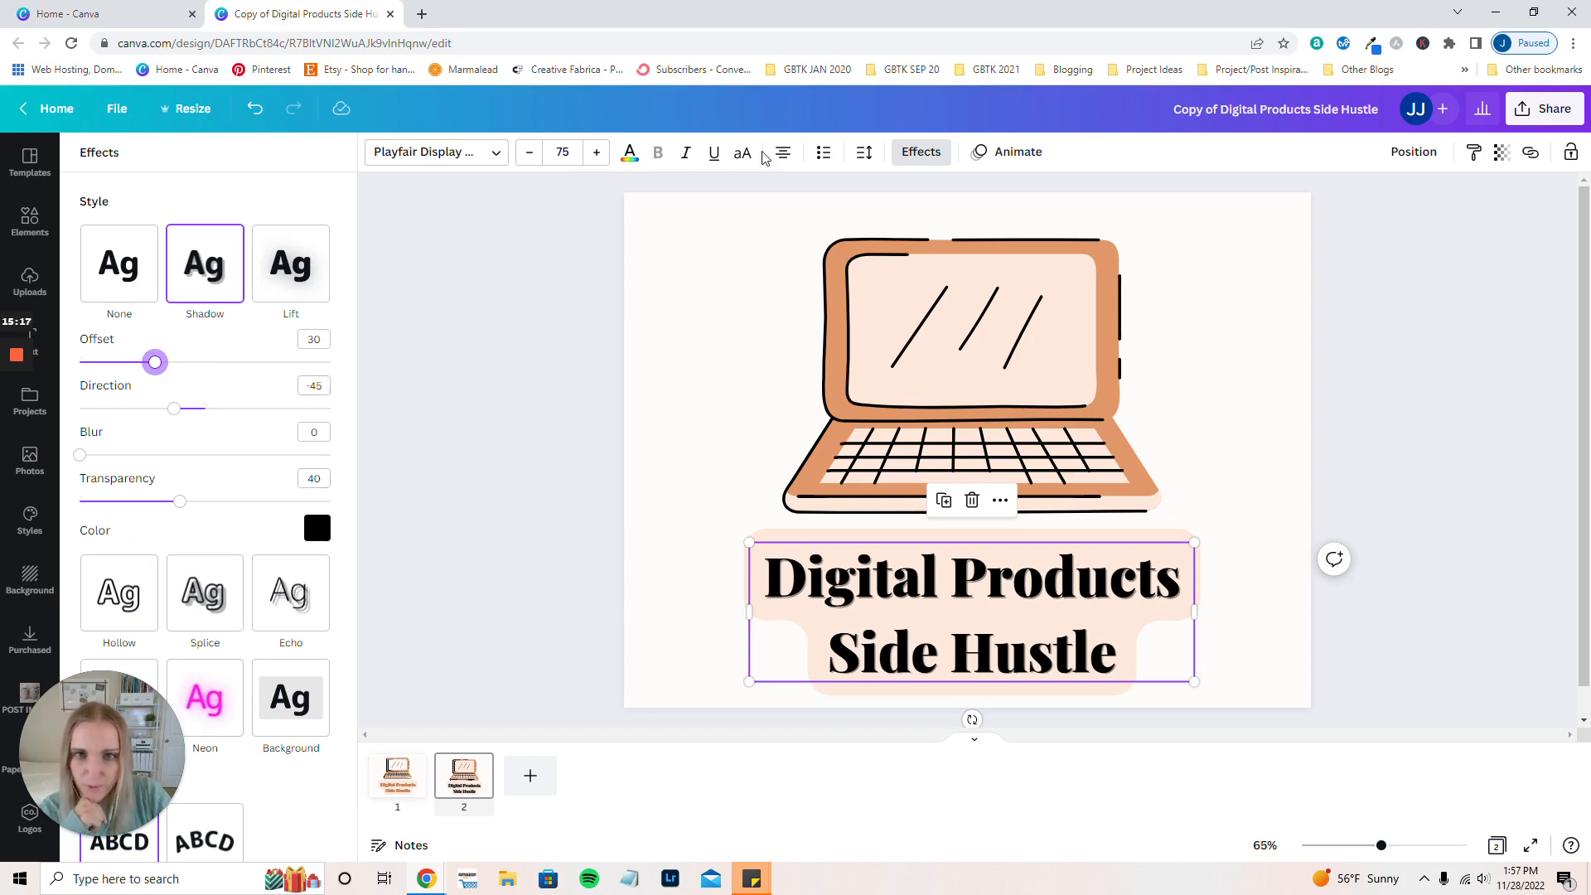
click(1423, 330)
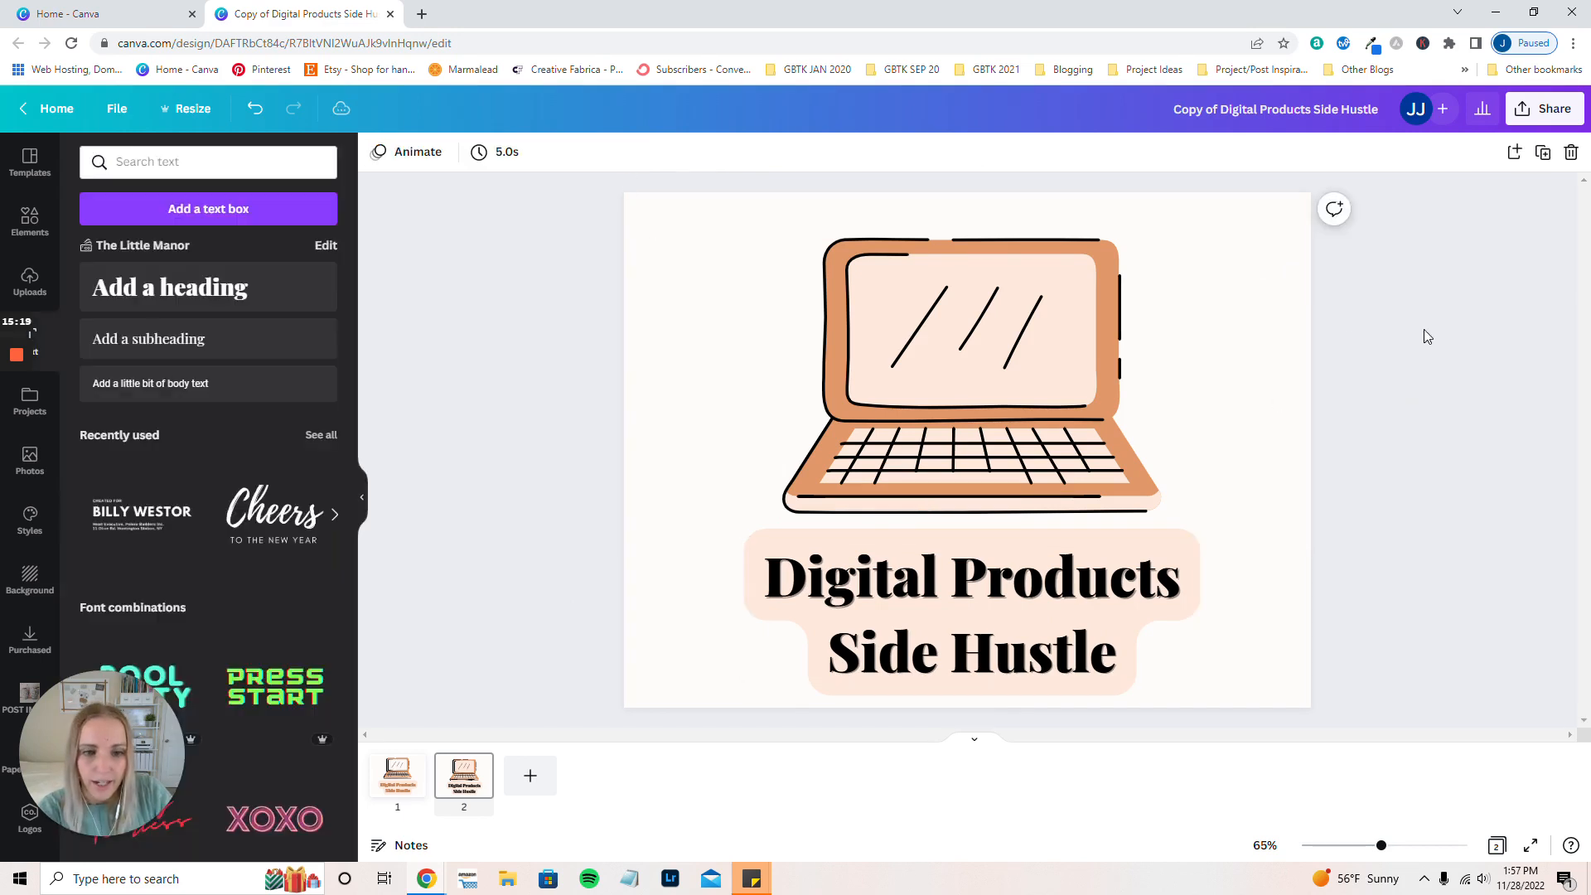
- Send the shadowed heading backward behind the peach-background heading, and send the peach-background heading backward to restore the layer order
click(1081, 612)
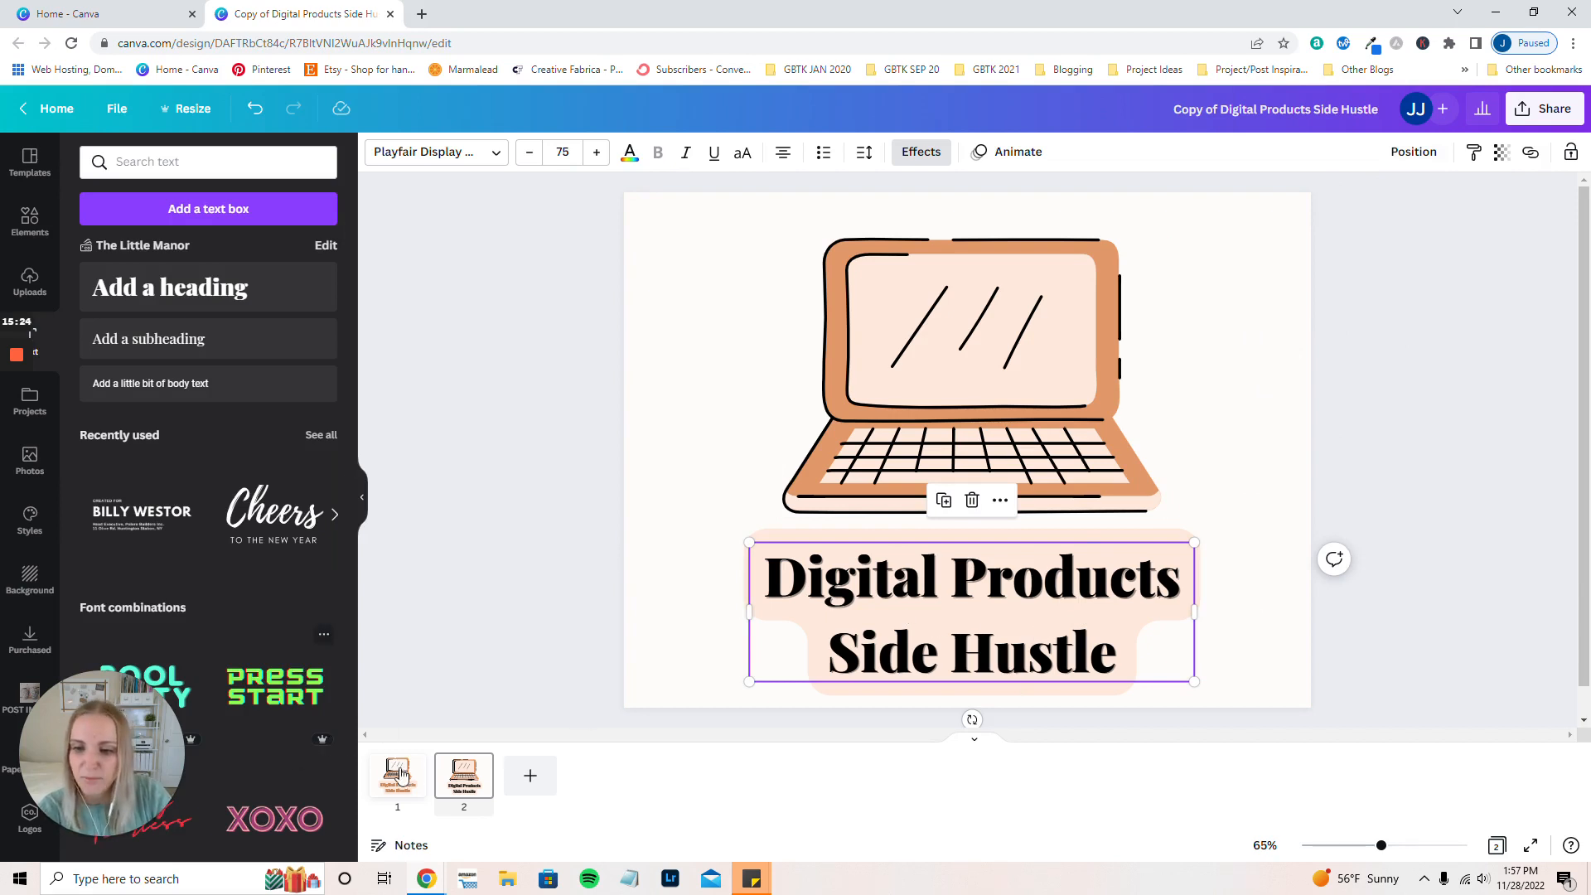
click(1418, 155)
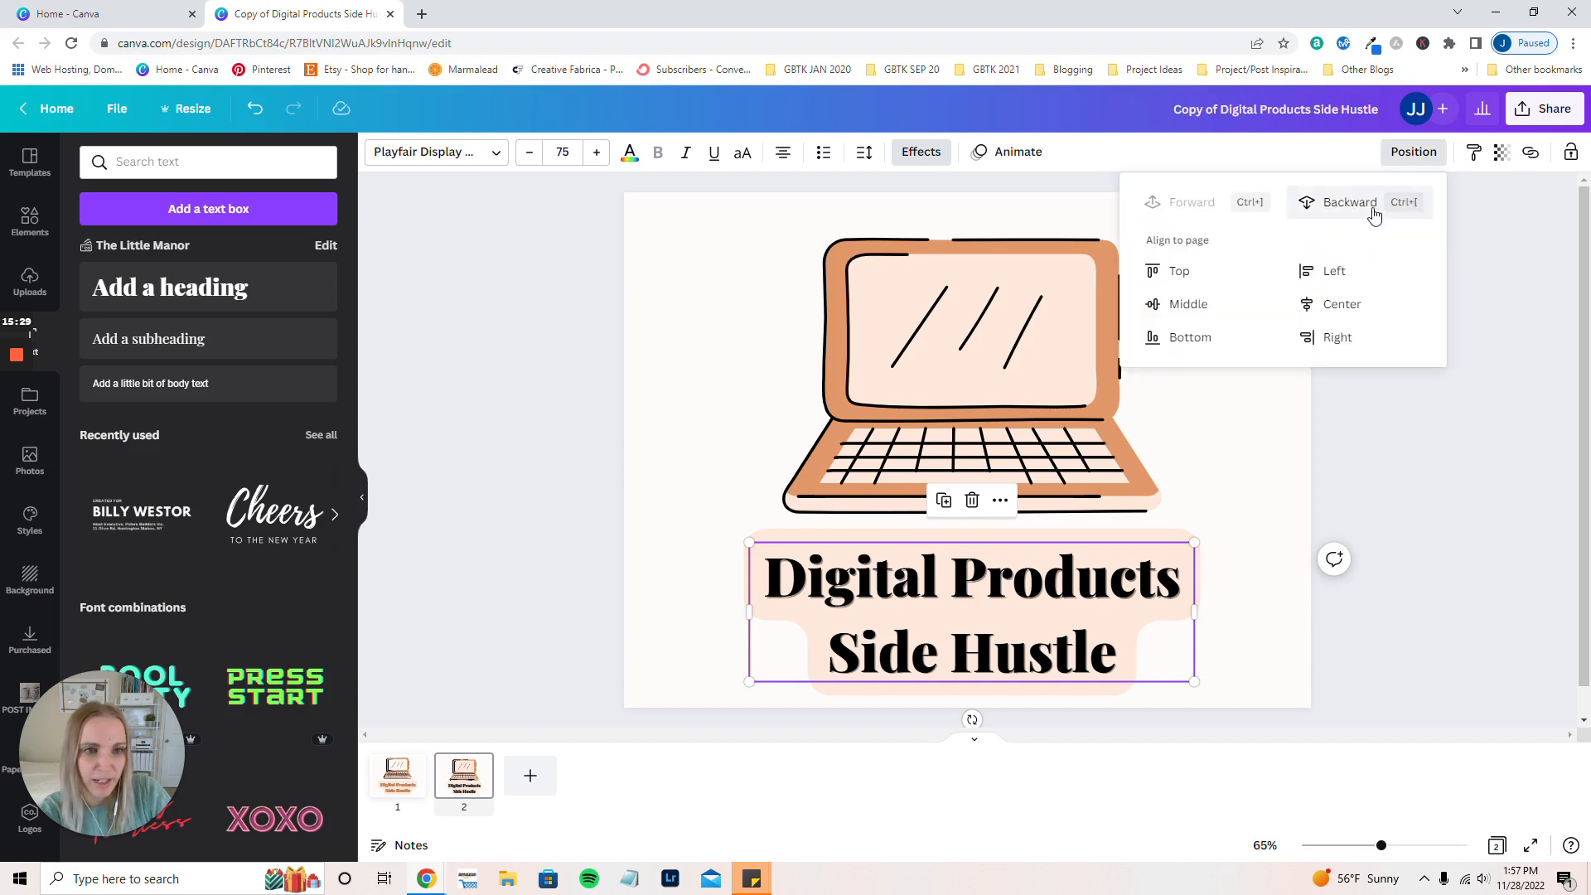
click(1458, 562)
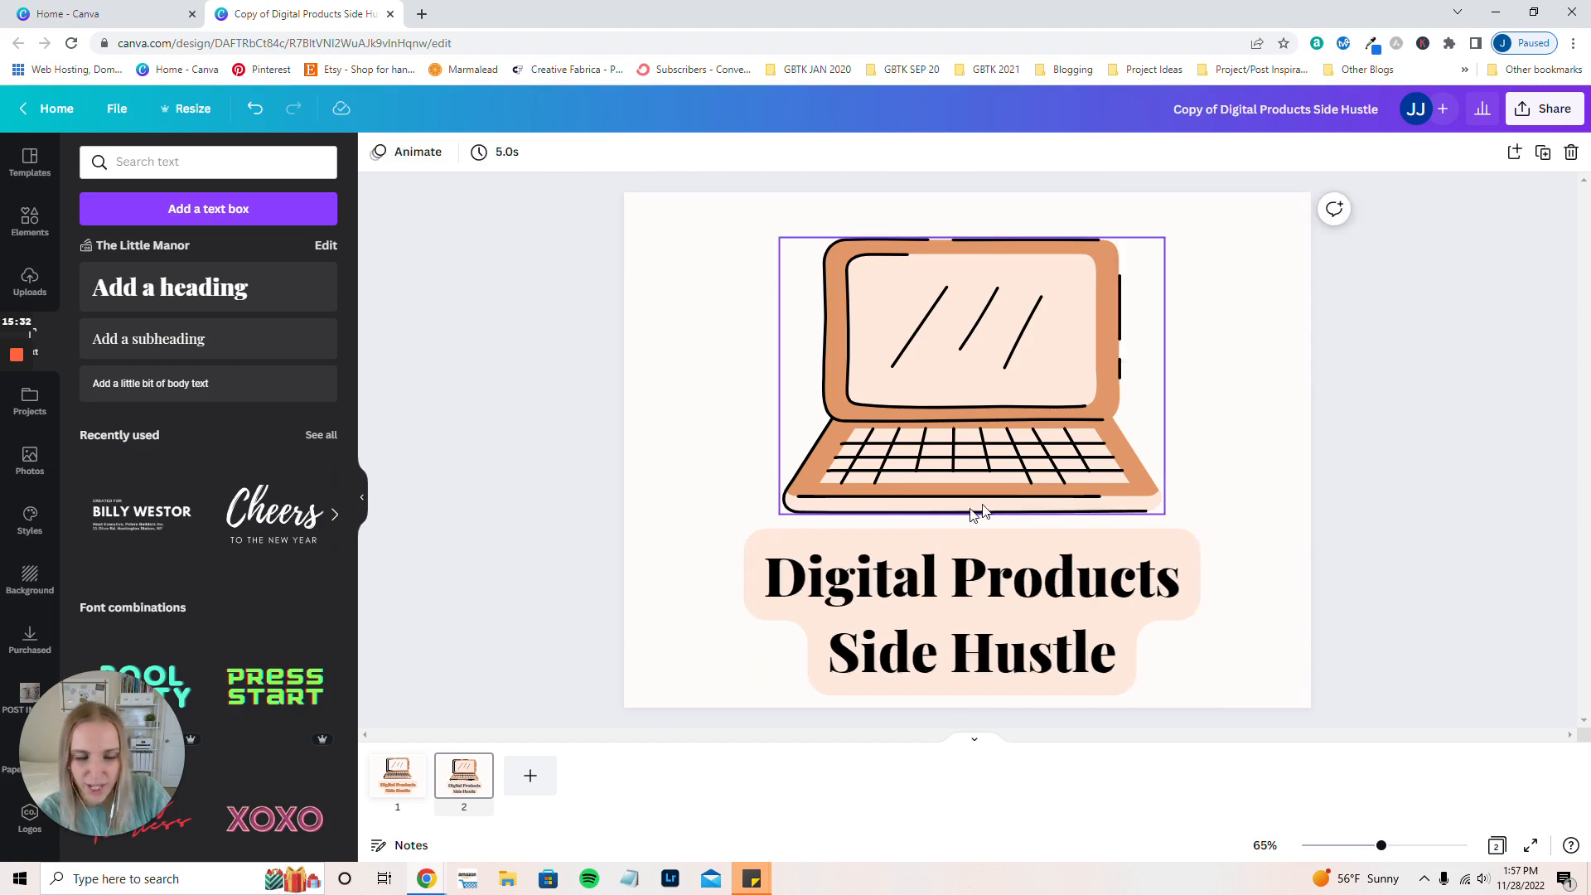
click(1059, 604)
click(1412, 152)
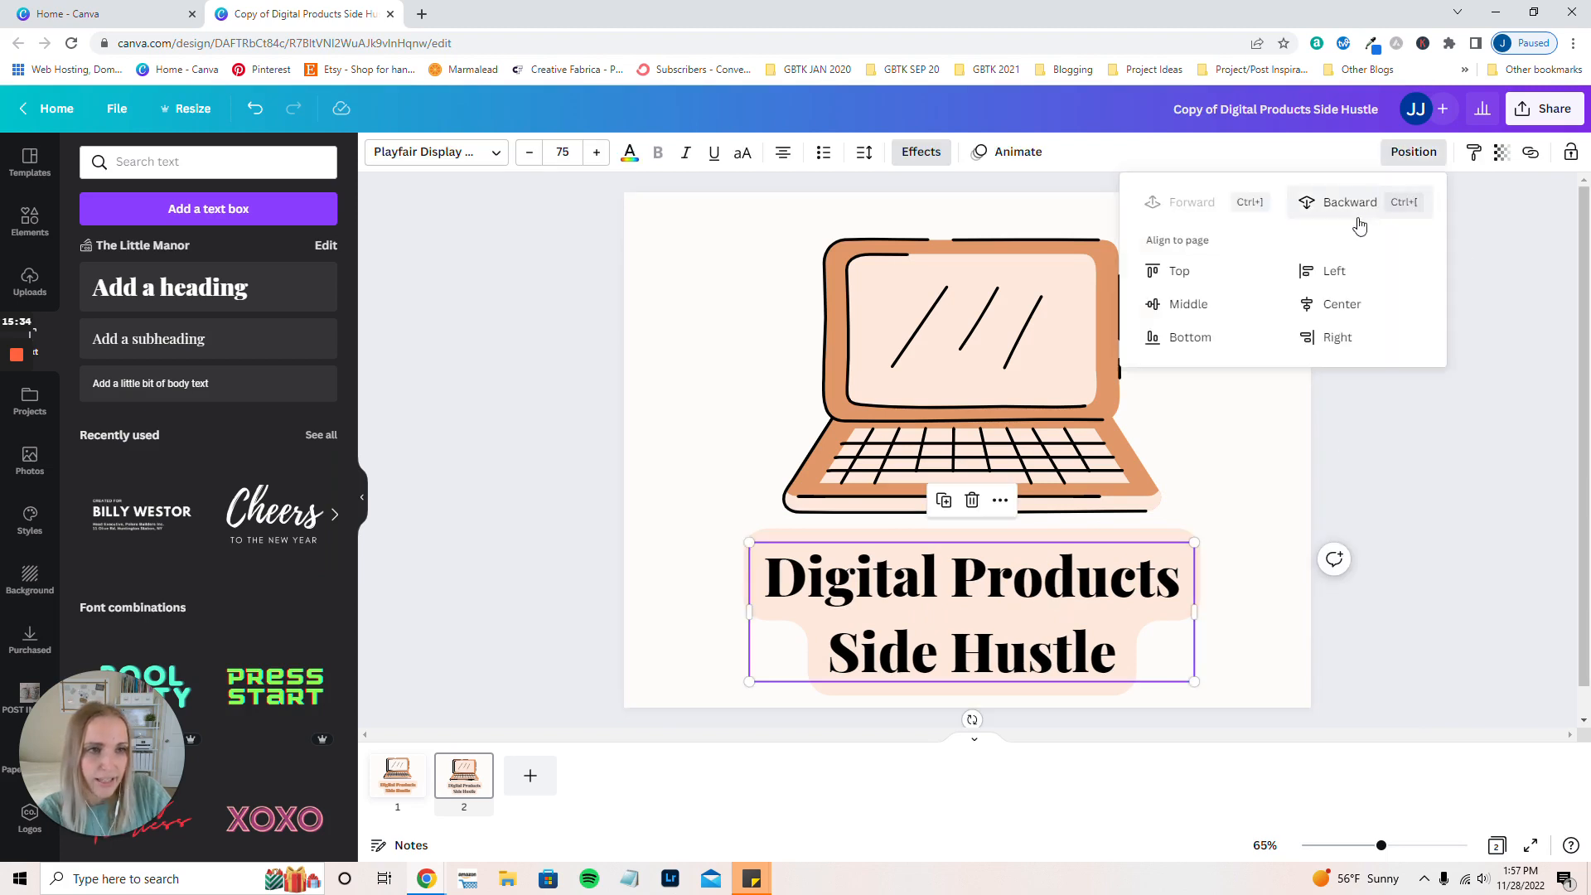
click(1357, 202)
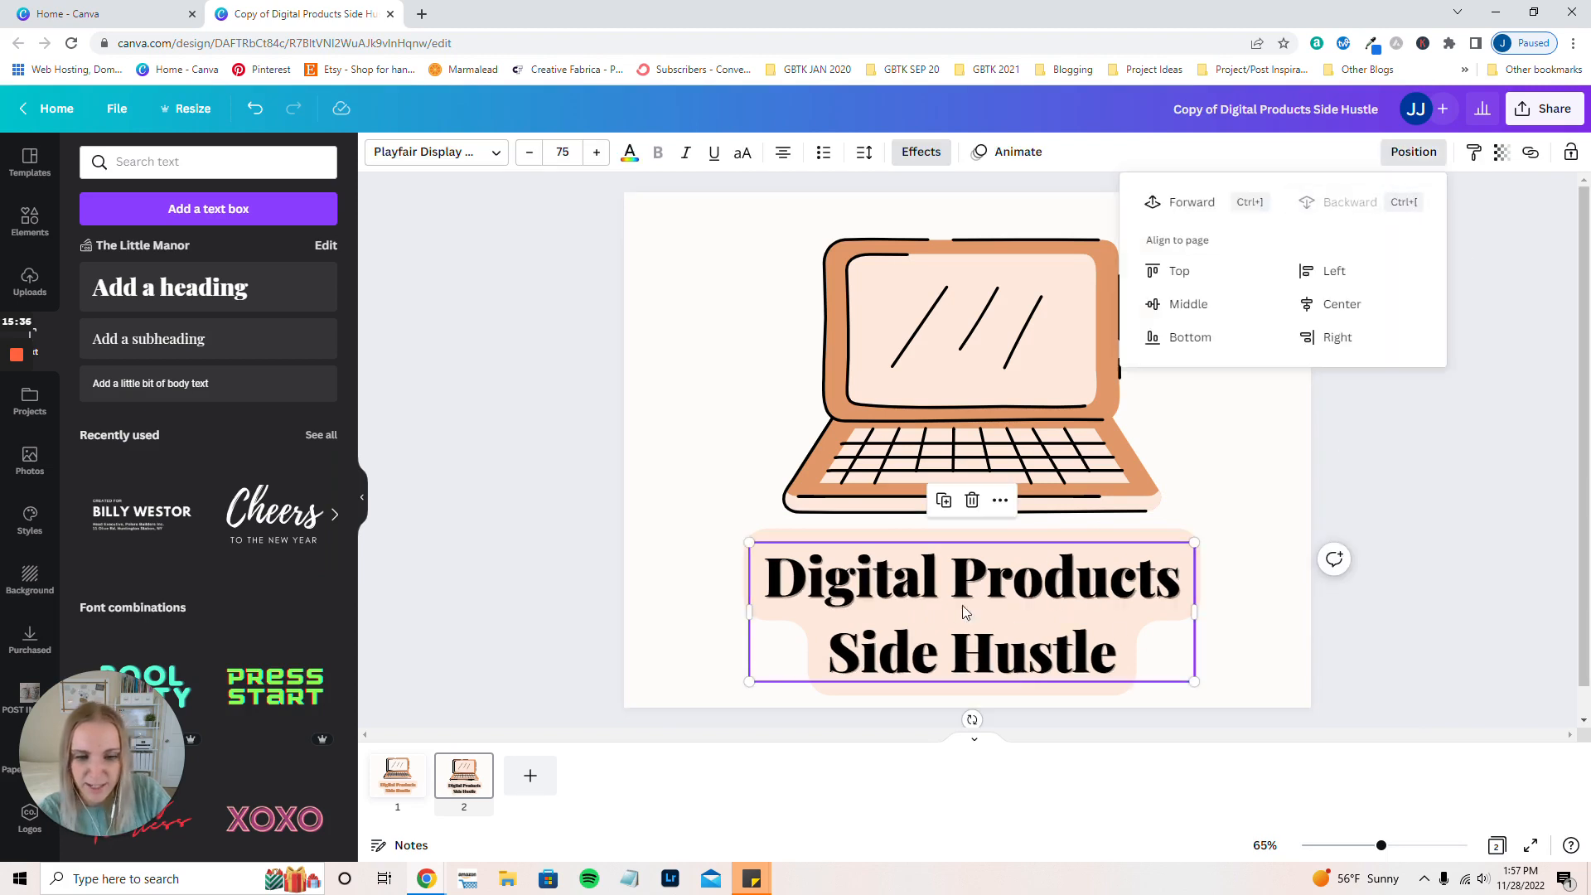
click(1445, 638)
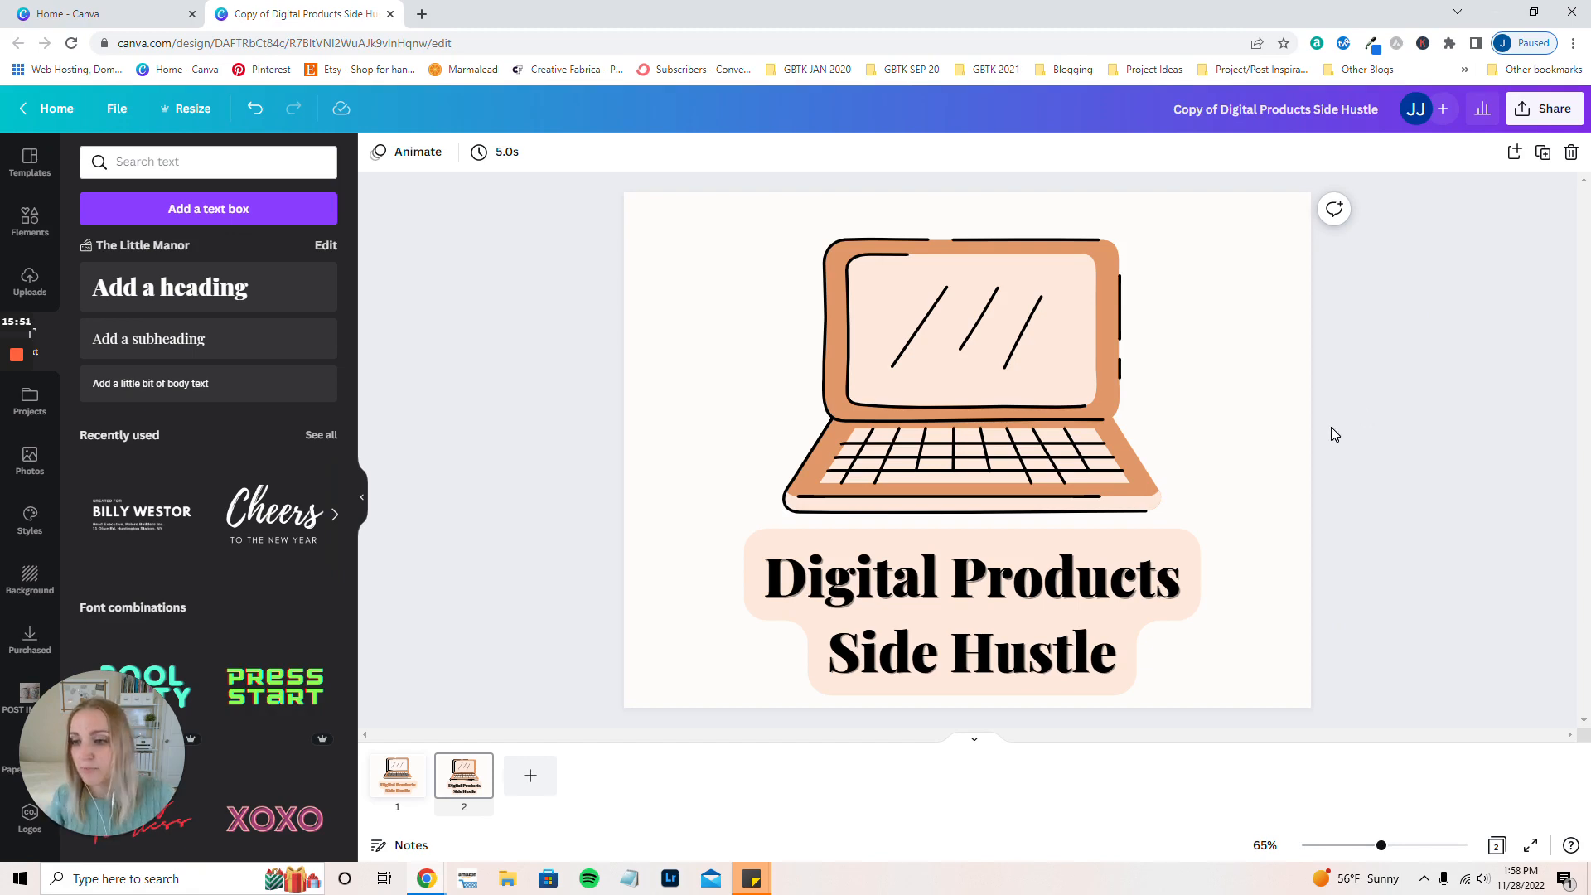
- Review the layering and page-alignment options for the front heading copy
click(1061, 621)
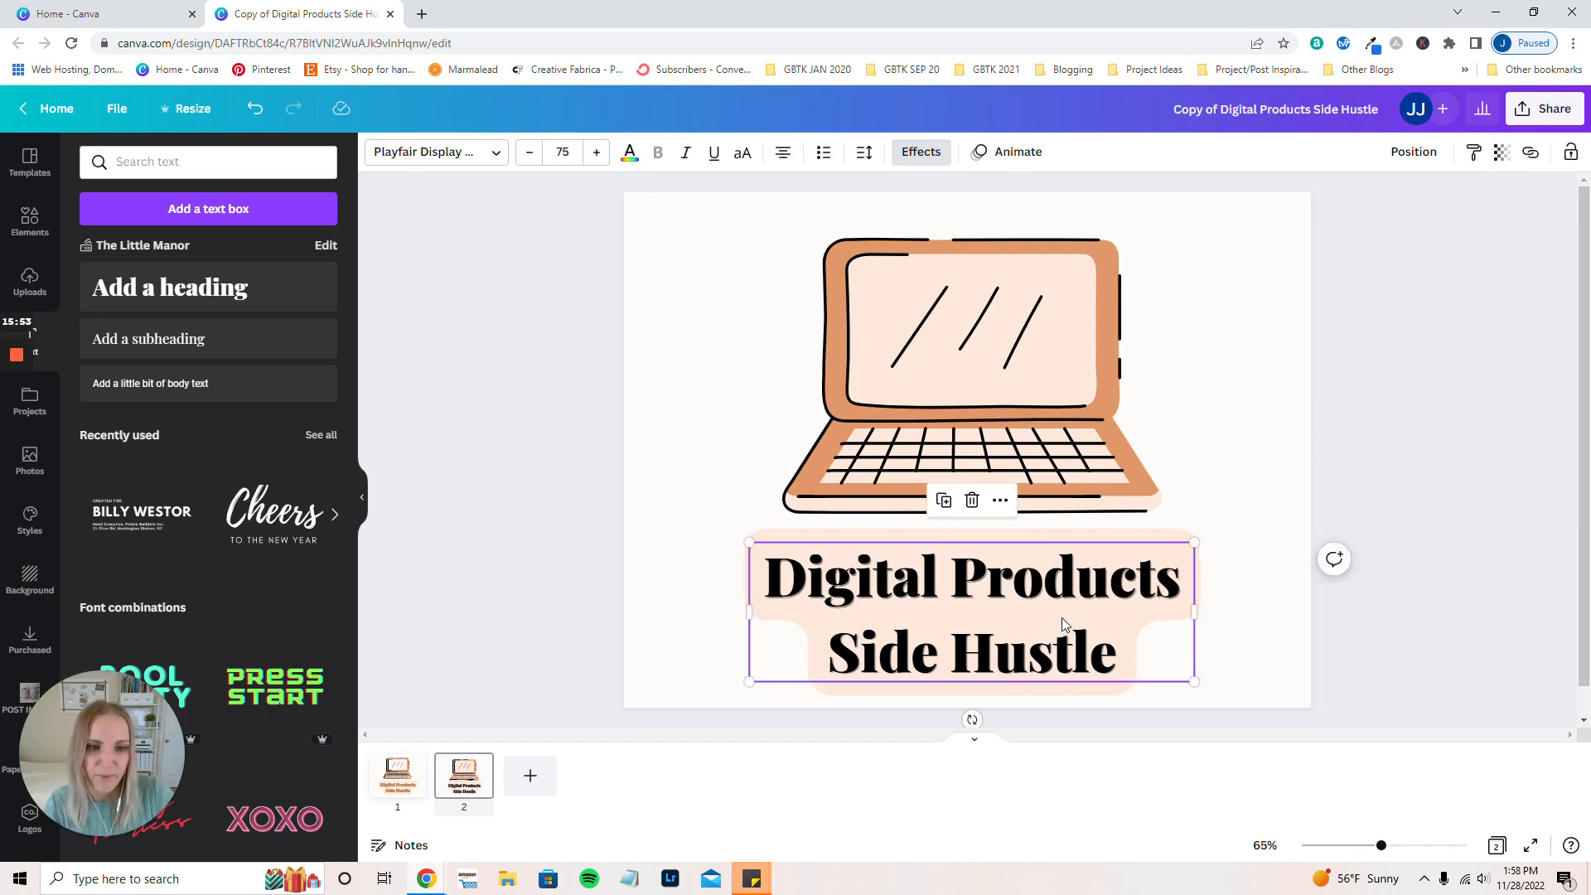
click(1433, 160)
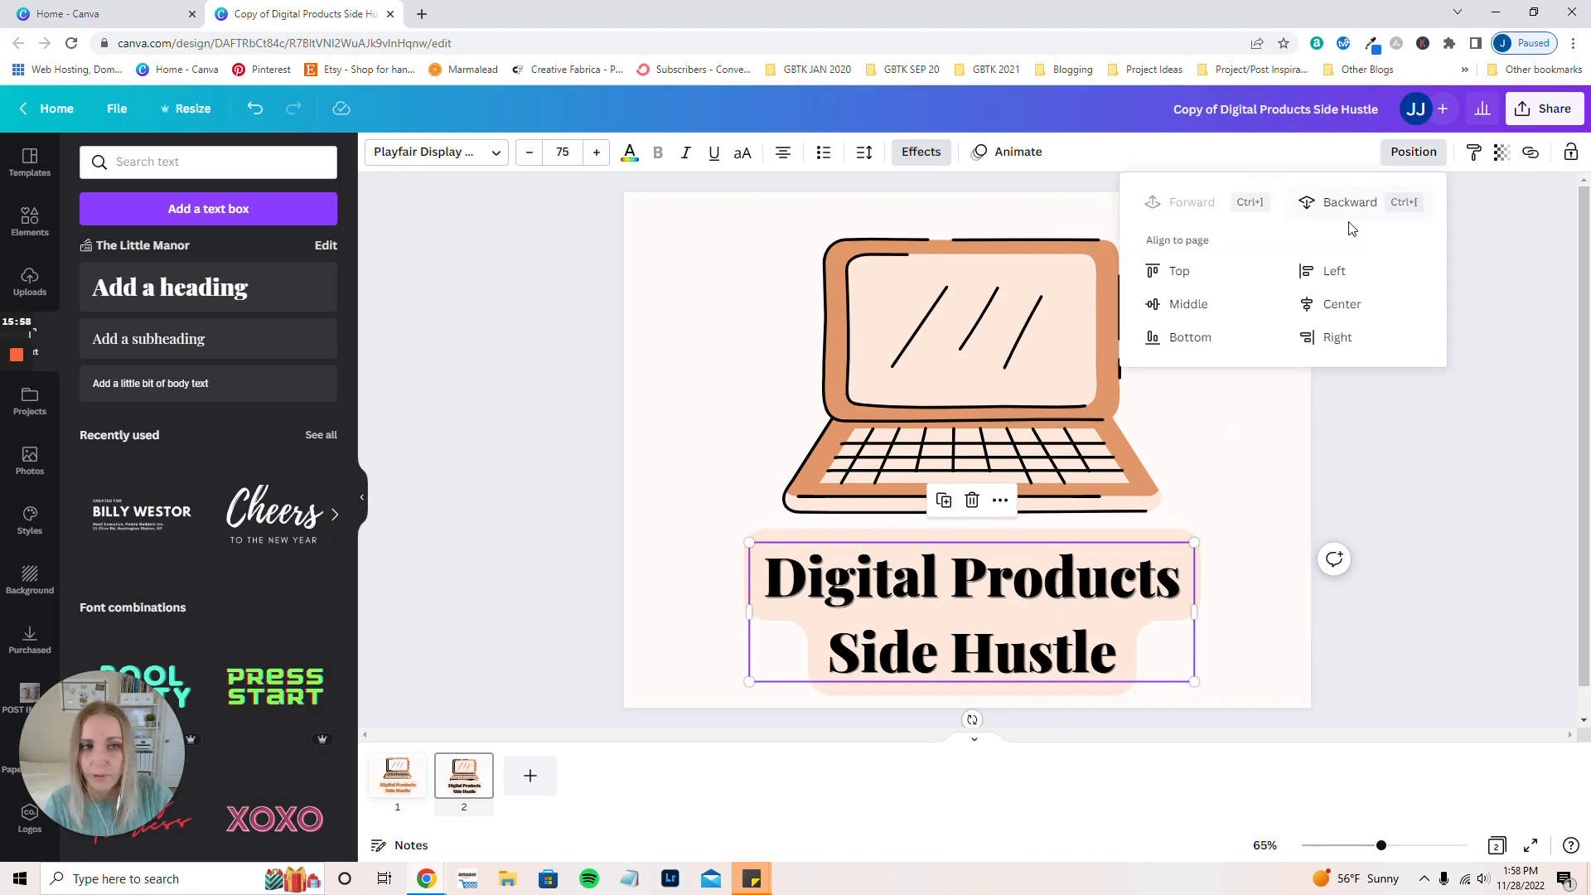
click(1433, 457)
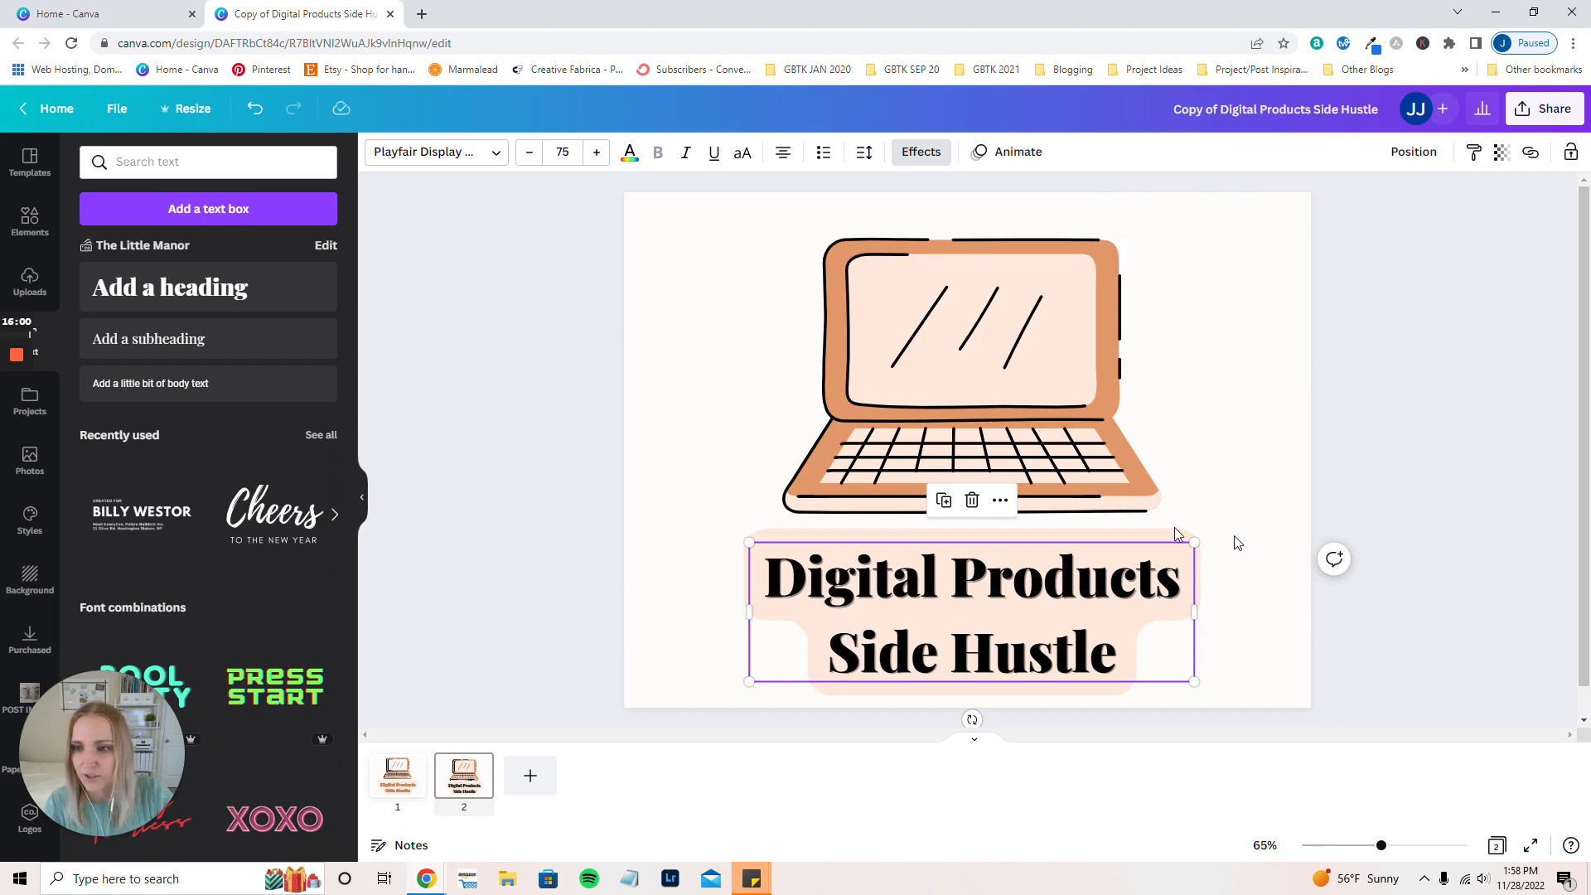
- Add a blank page 3, insert the stock photo of the white mug with cinnamon sticks and select it
click(529, 779)
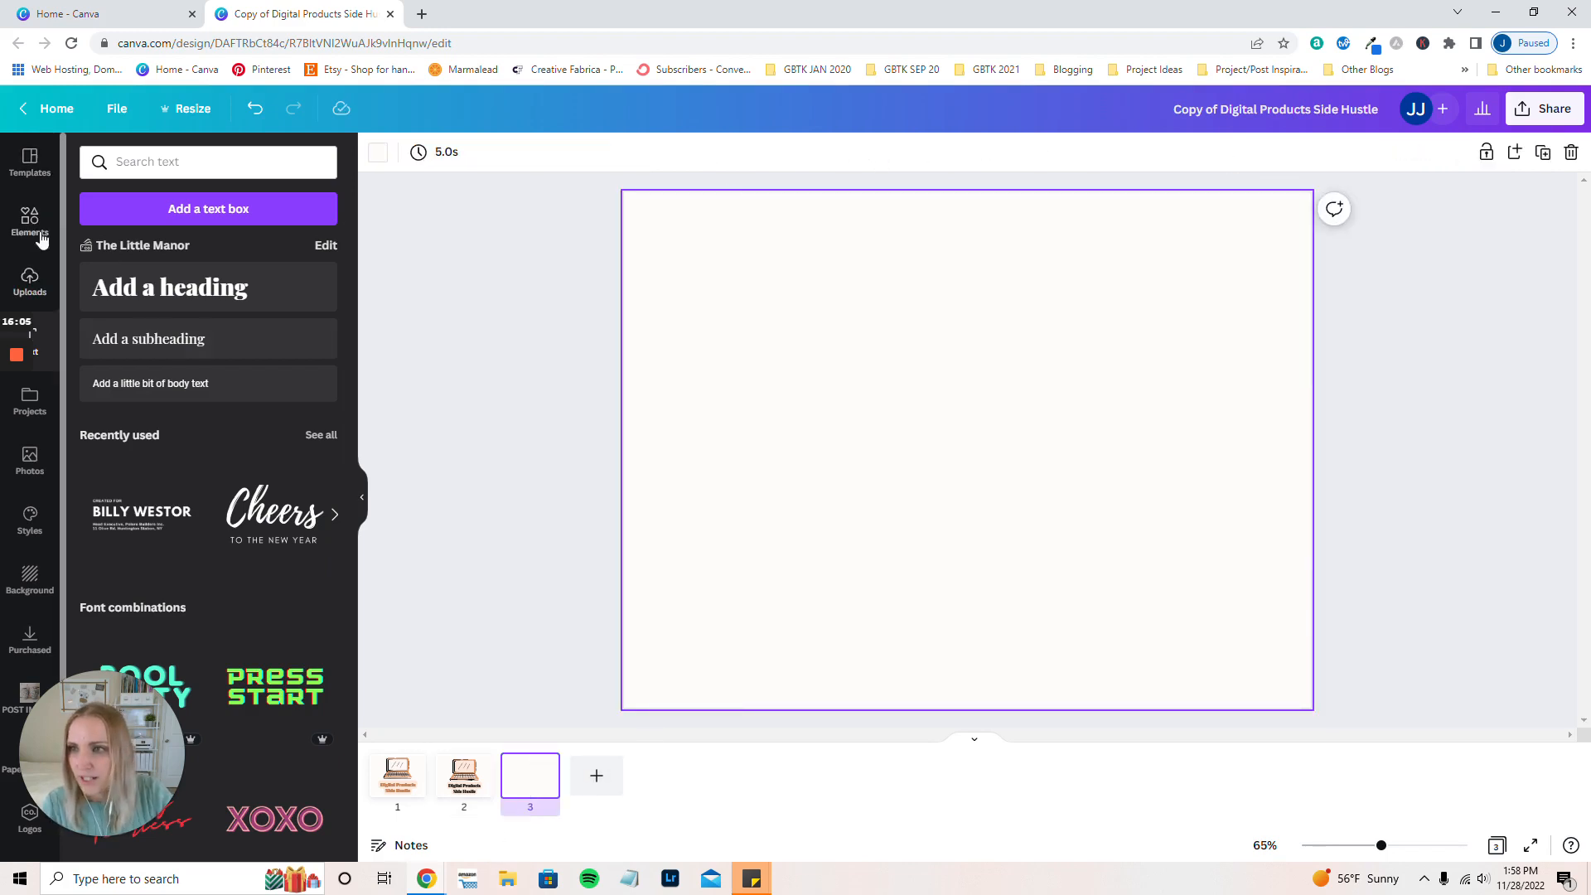
click(30, 461)
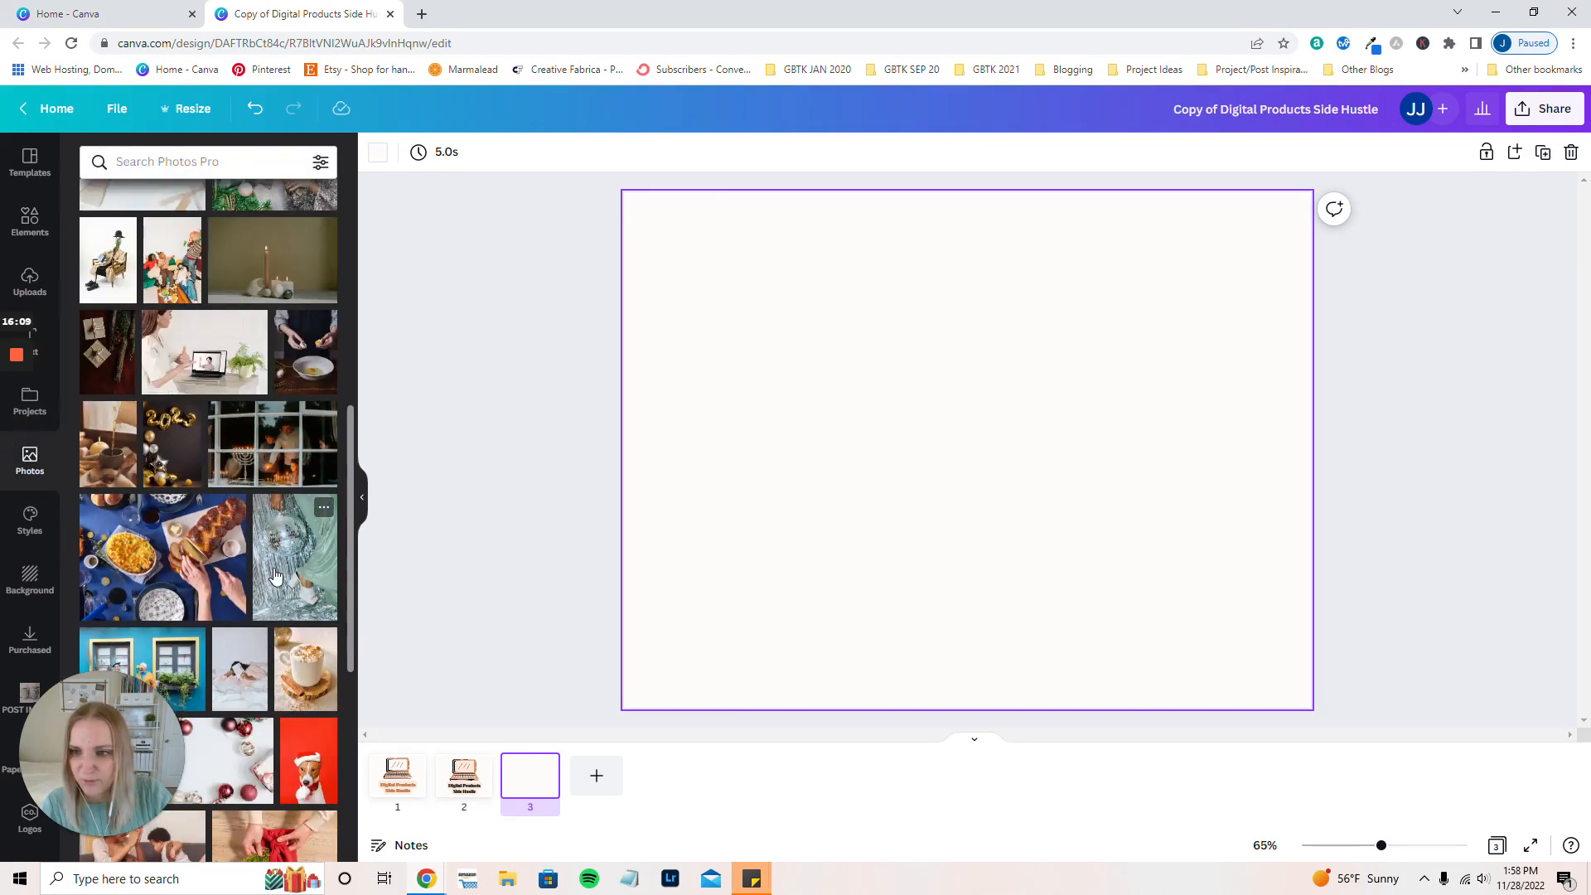
click(303, 658)
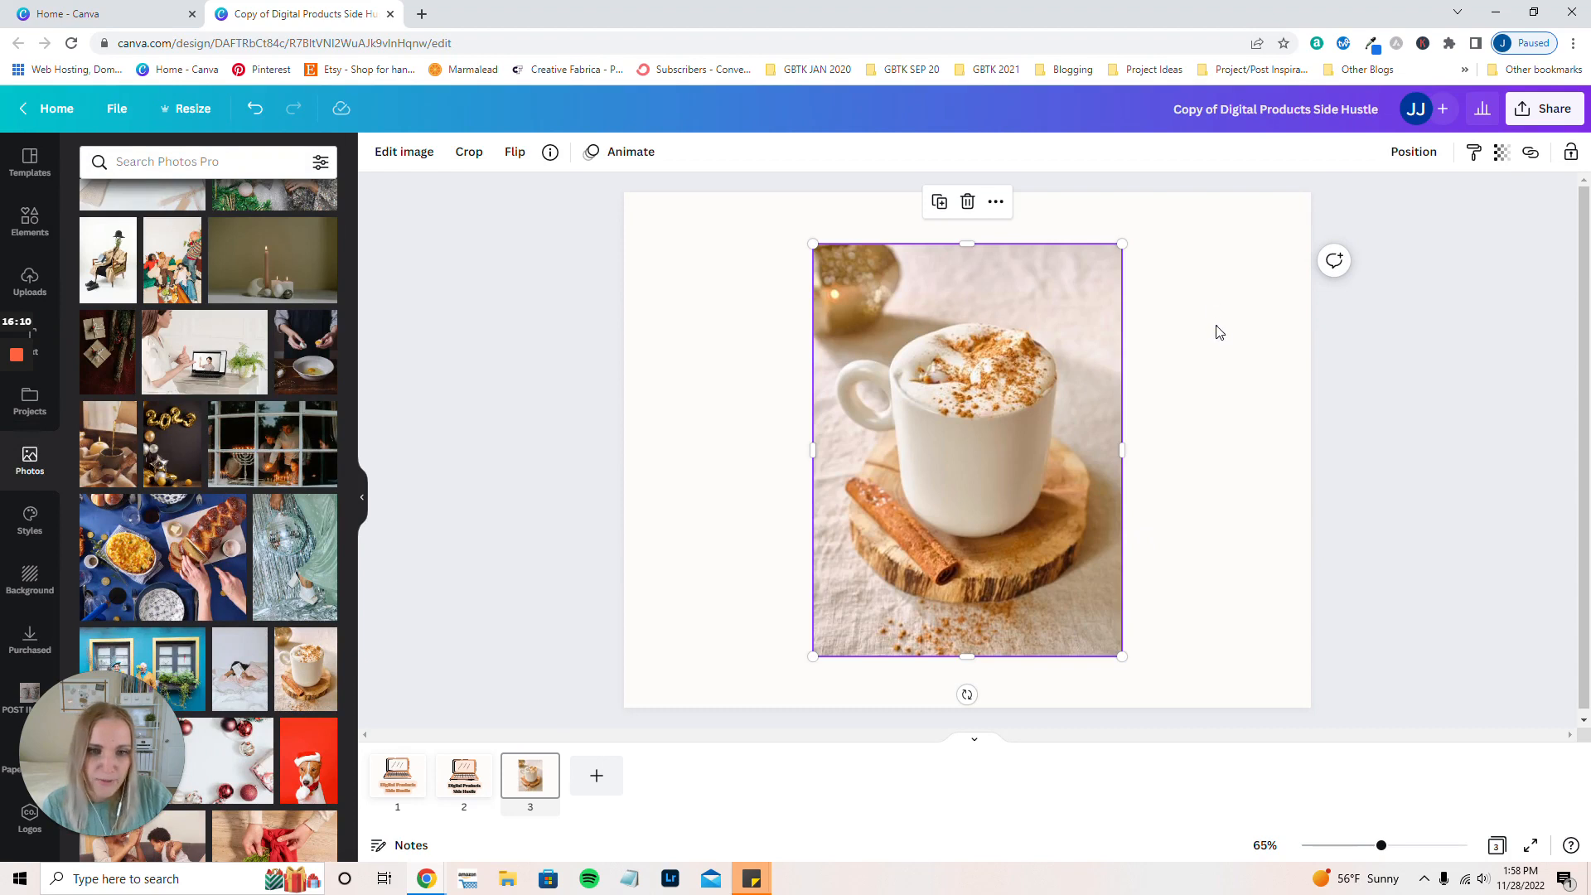
click(1218, 332)
click(991, 364)
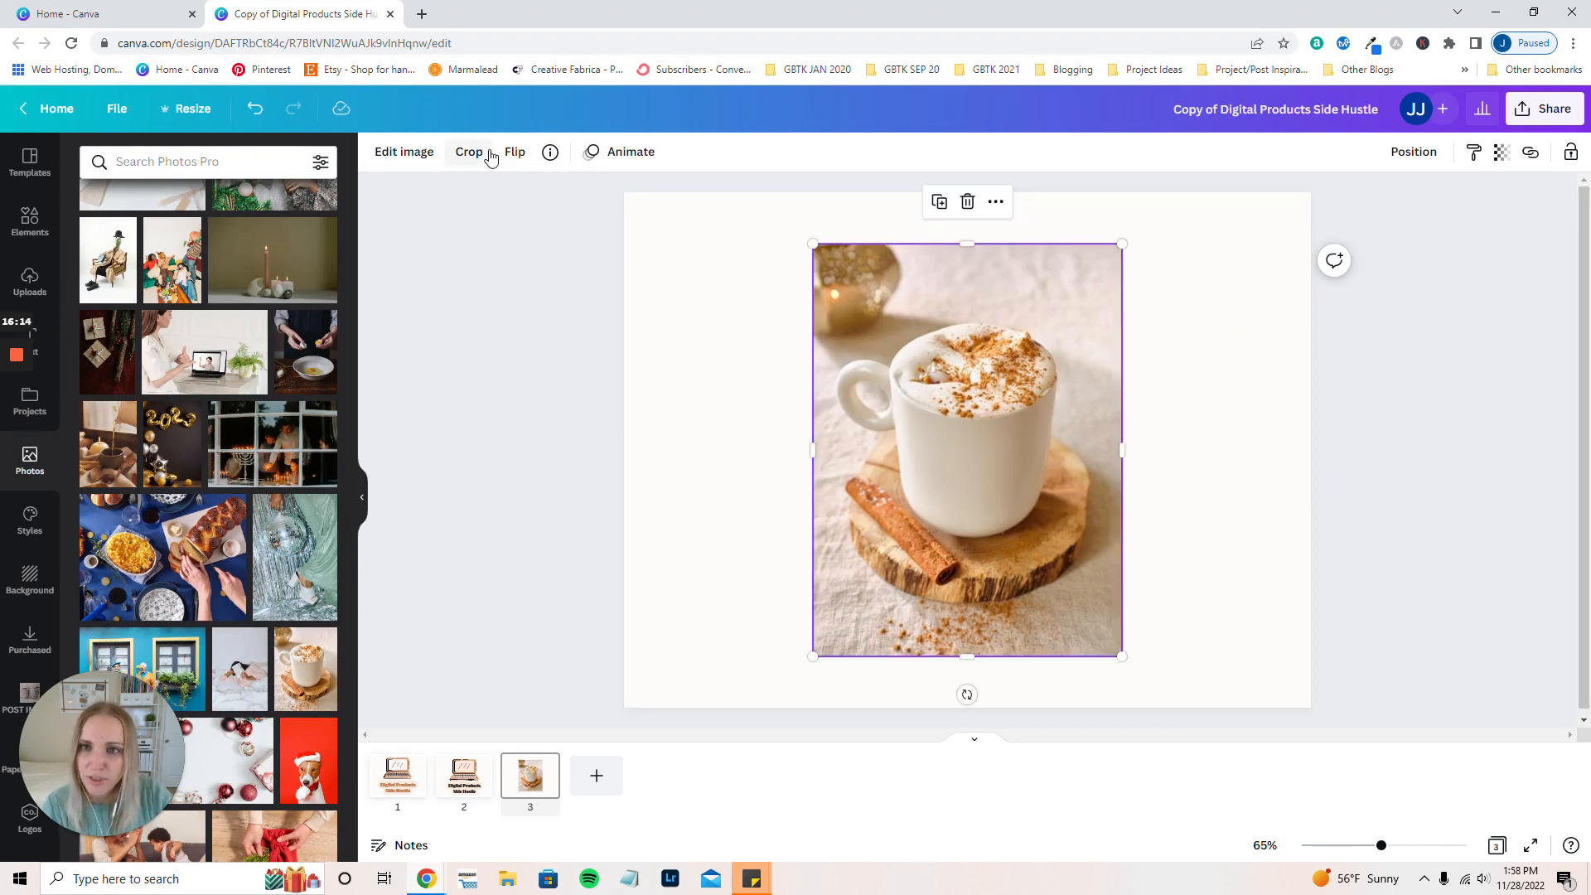
- Set the mug photo's brightness to 12 and contrast to -22, and look through the available filters and Smartmockups
click(419, 158)
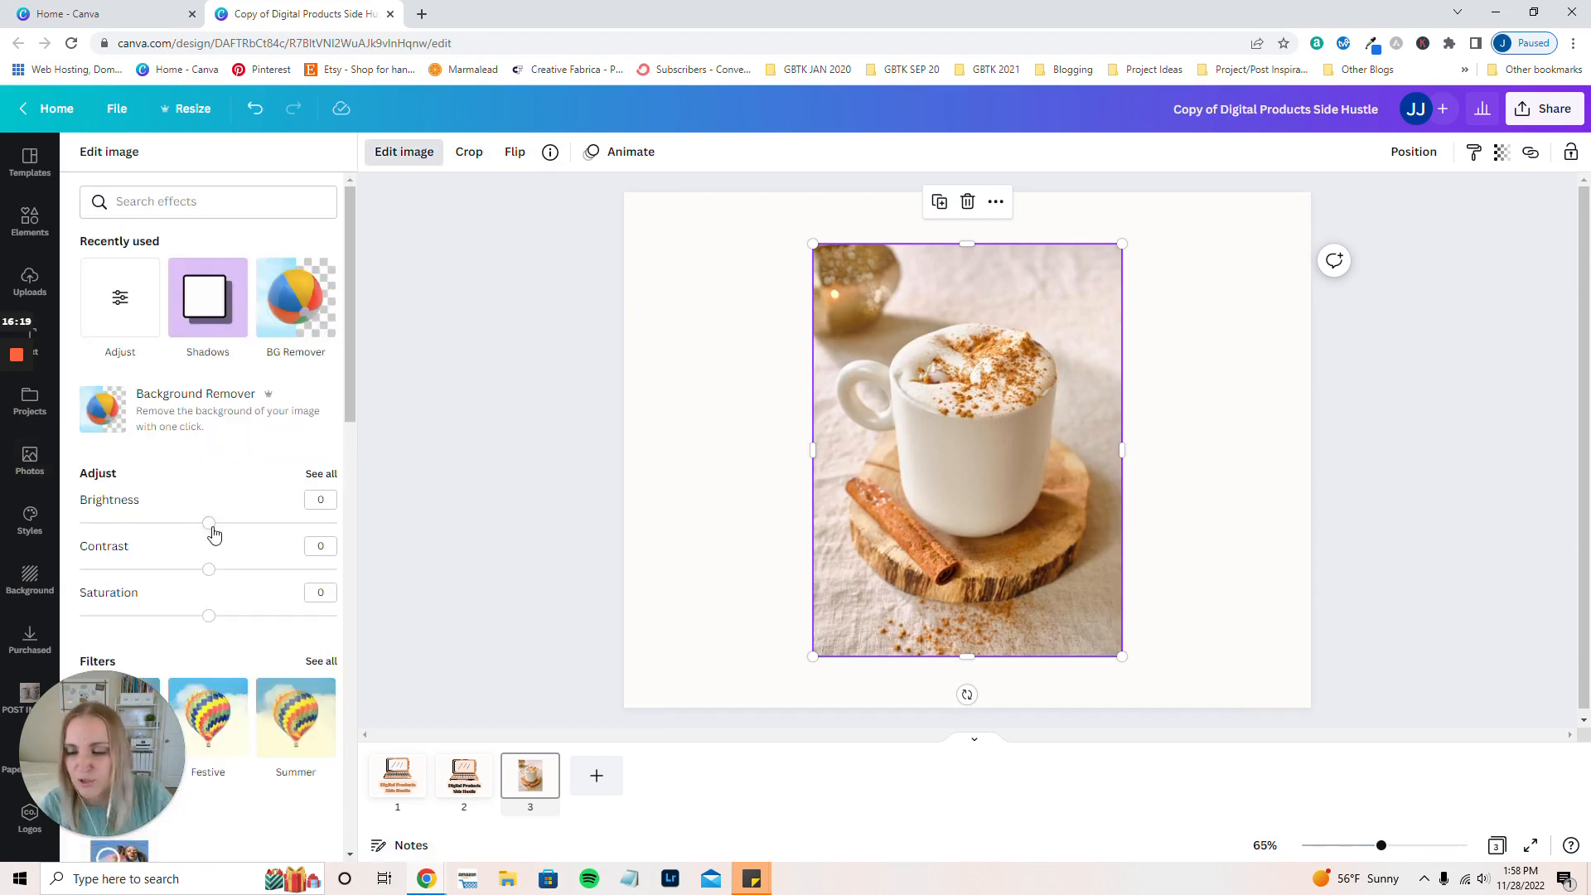
drag(212, 531, 180, 569)
scroll(83, 556, down, 2)
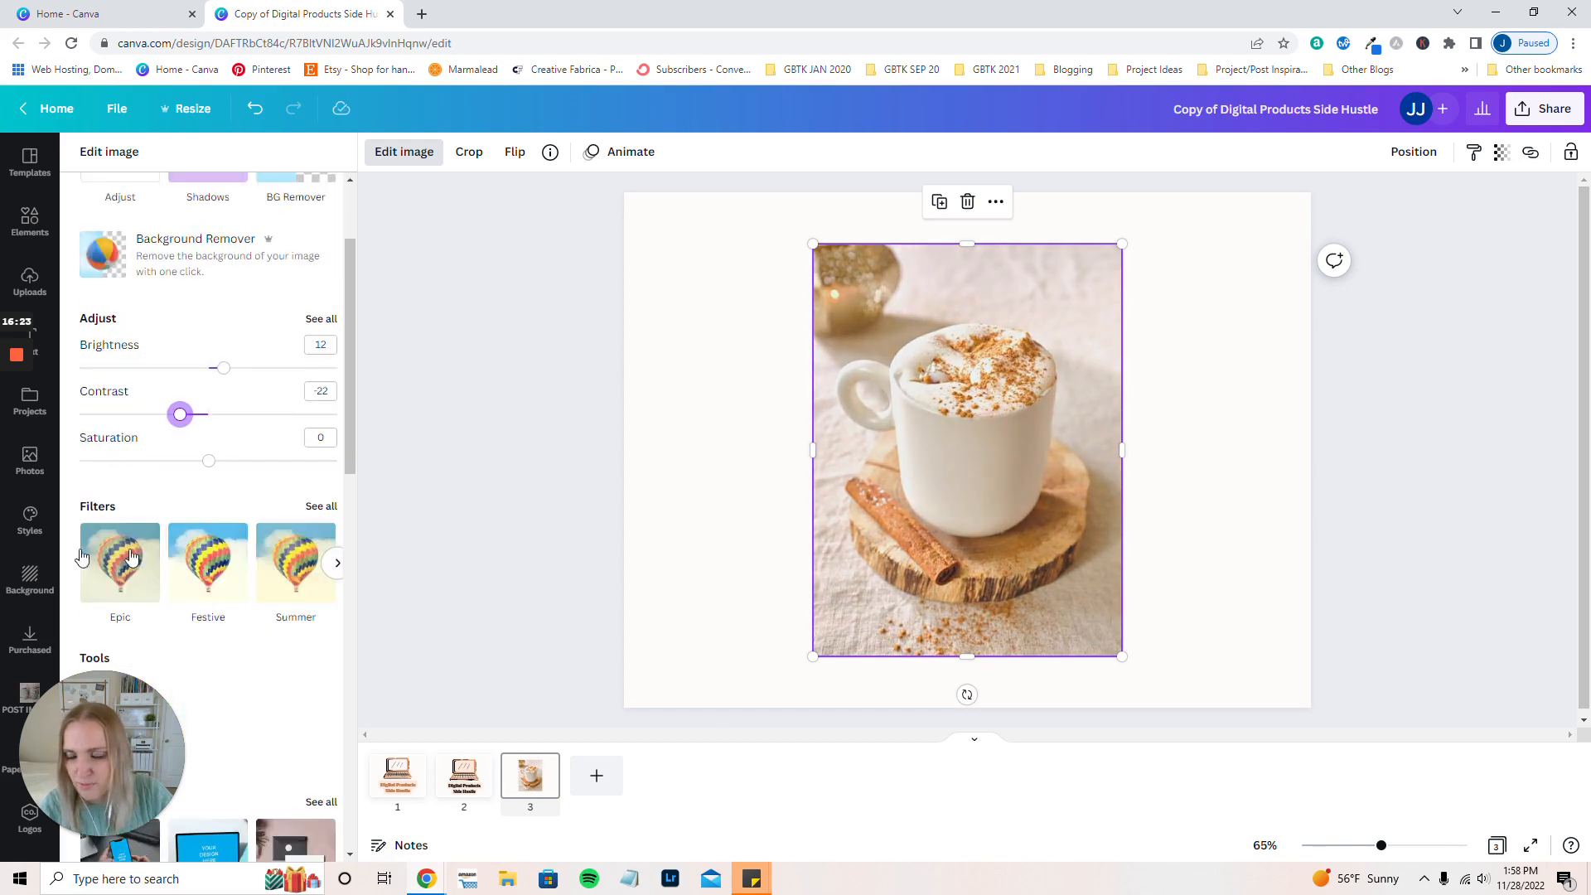
scroll(131, 557, down, 3)
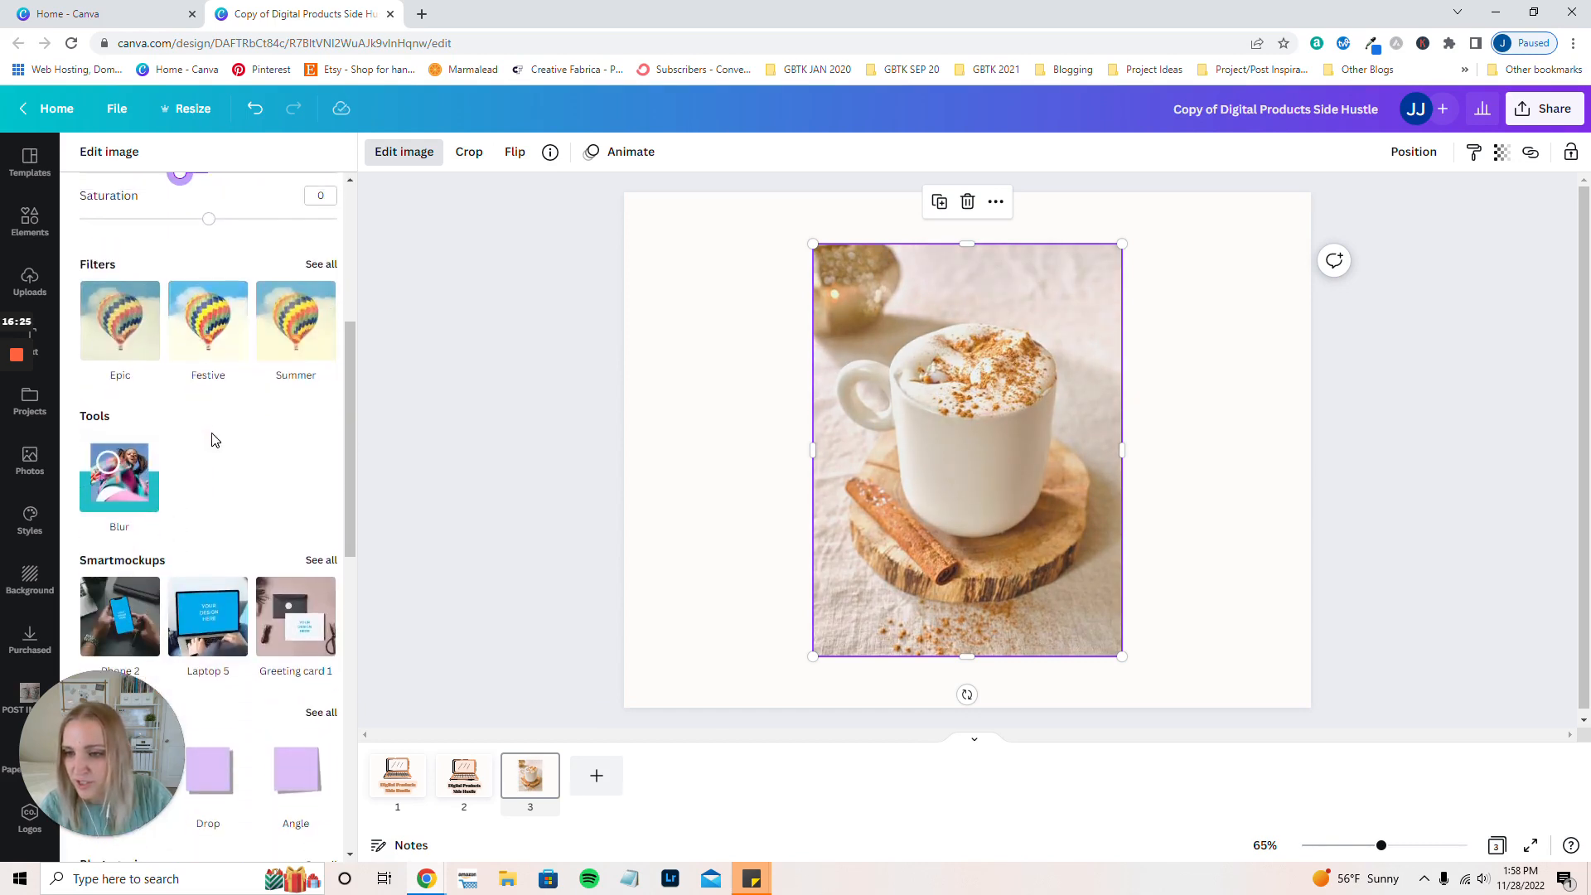
scroll(212, 439, up, 5)
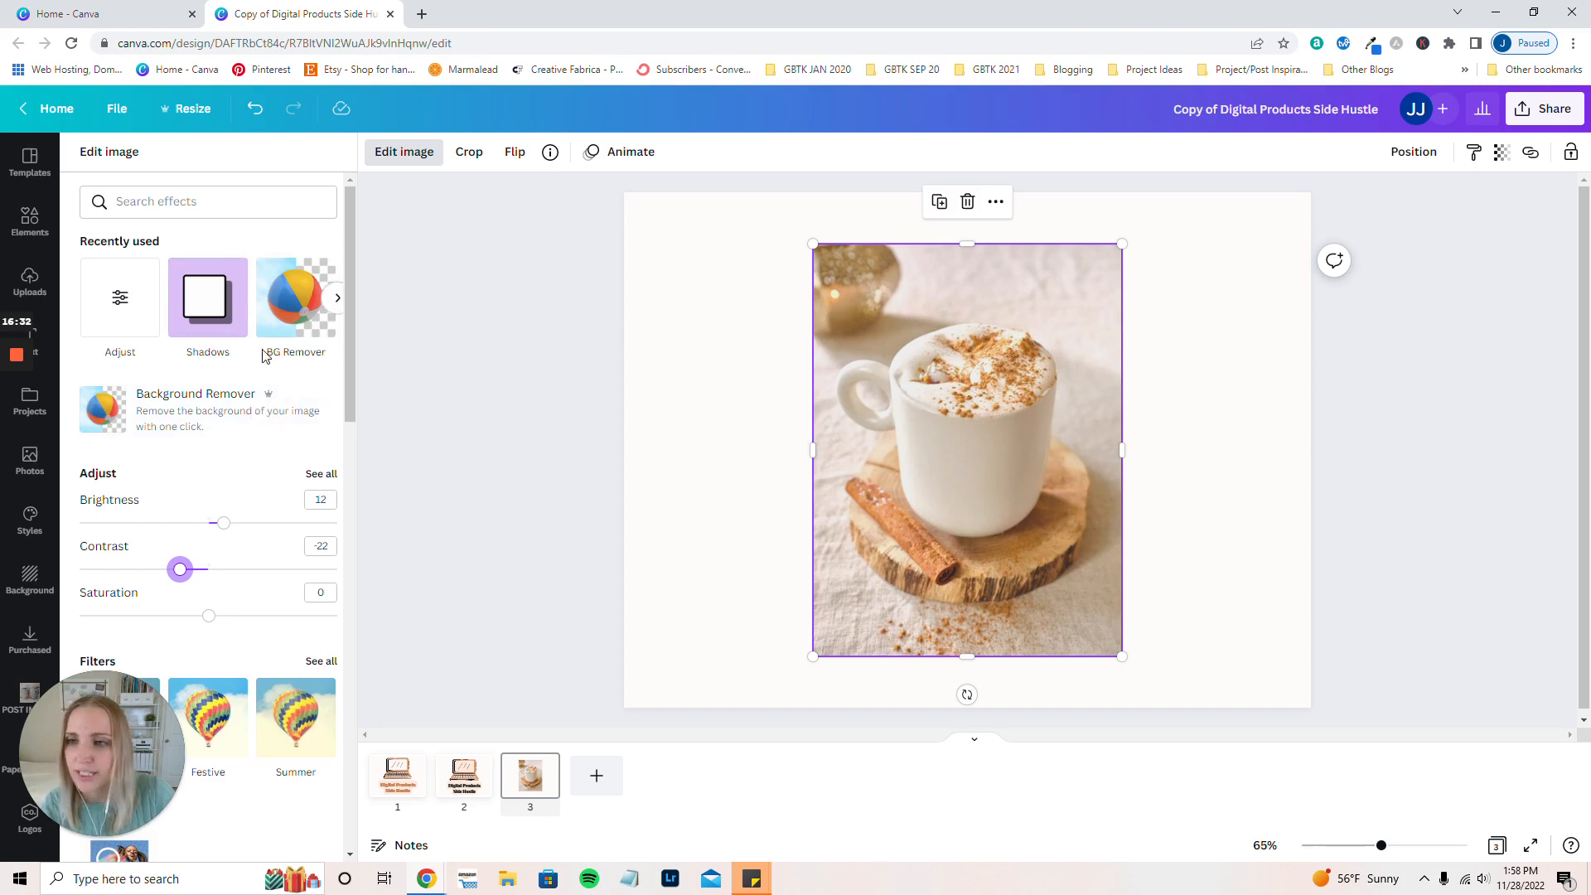
- Examine the shadow styles and the remaining image editing effects for the mug photo without applying any
click(208, 304)
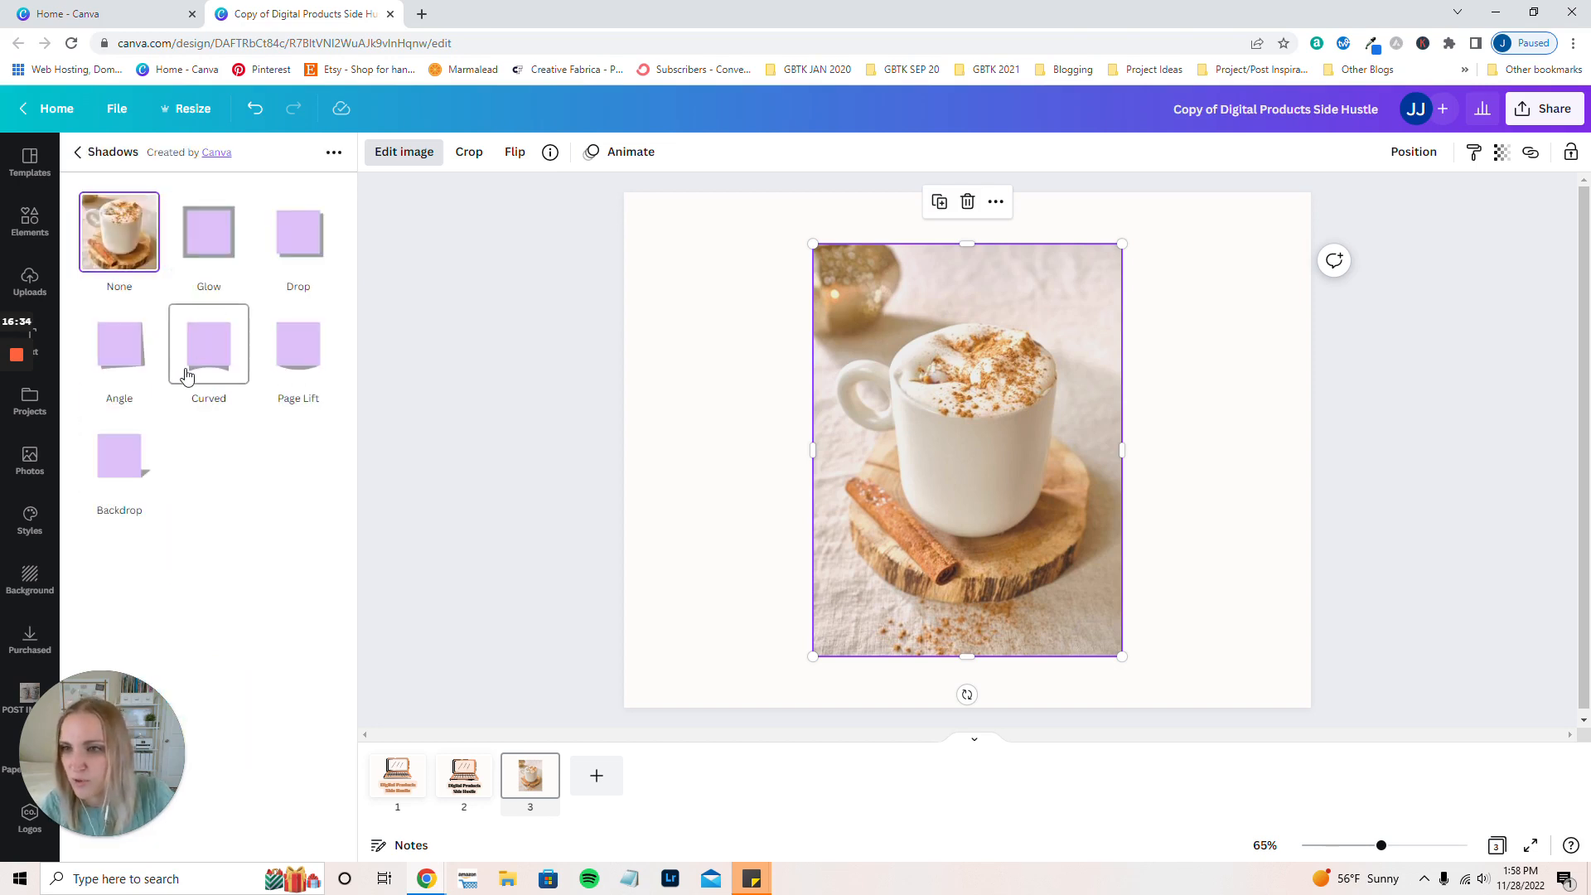
click(80, 152)
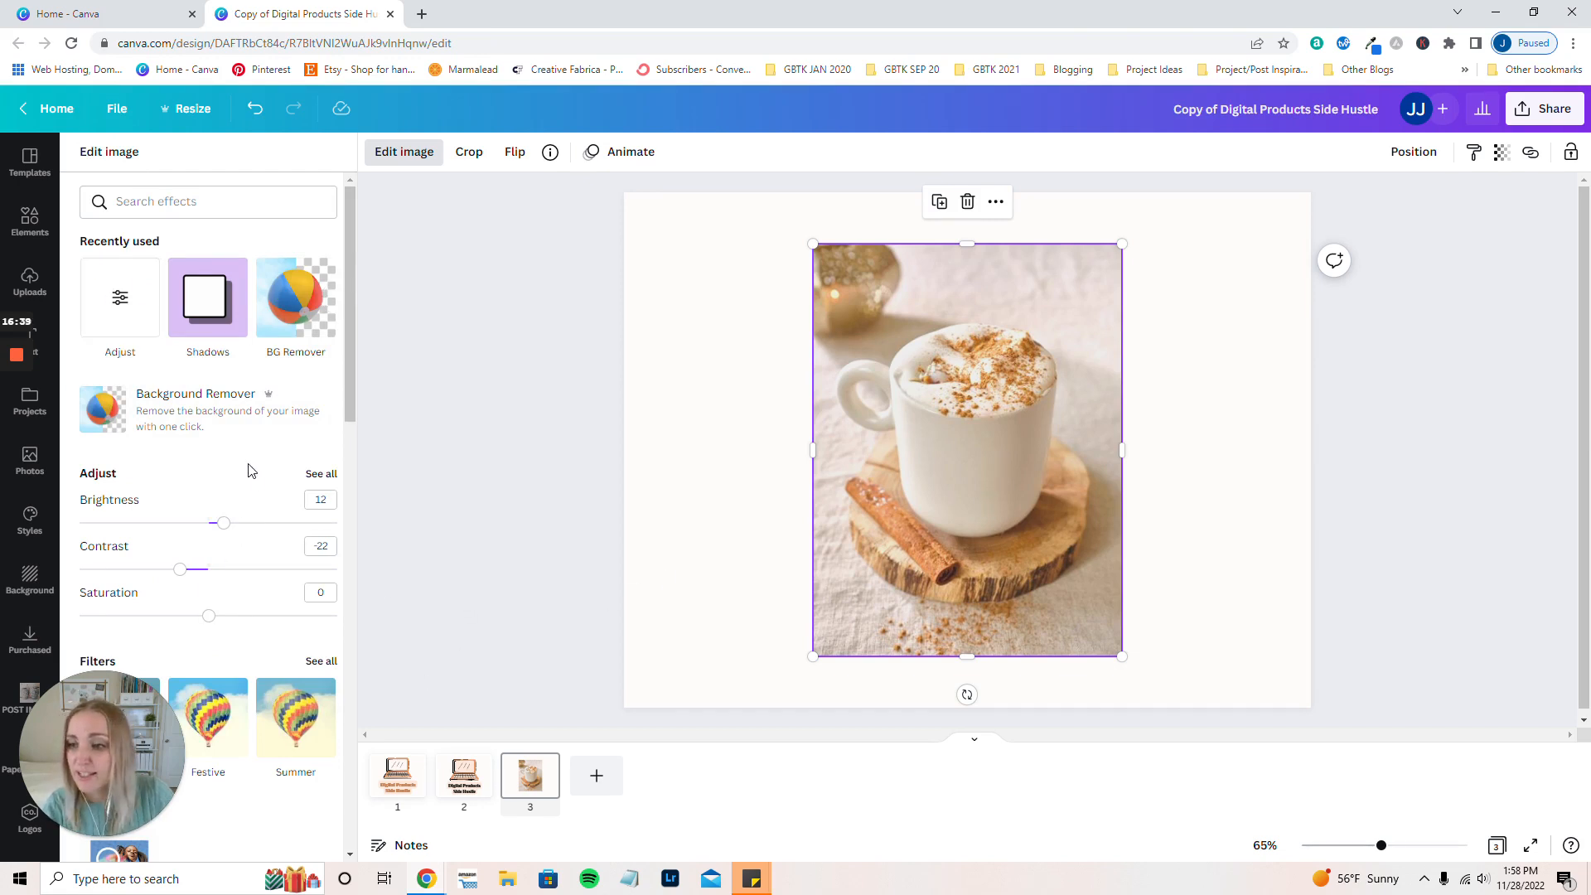
scroll(235, 445, down, 3)
scroll(281, 462, down, 10)
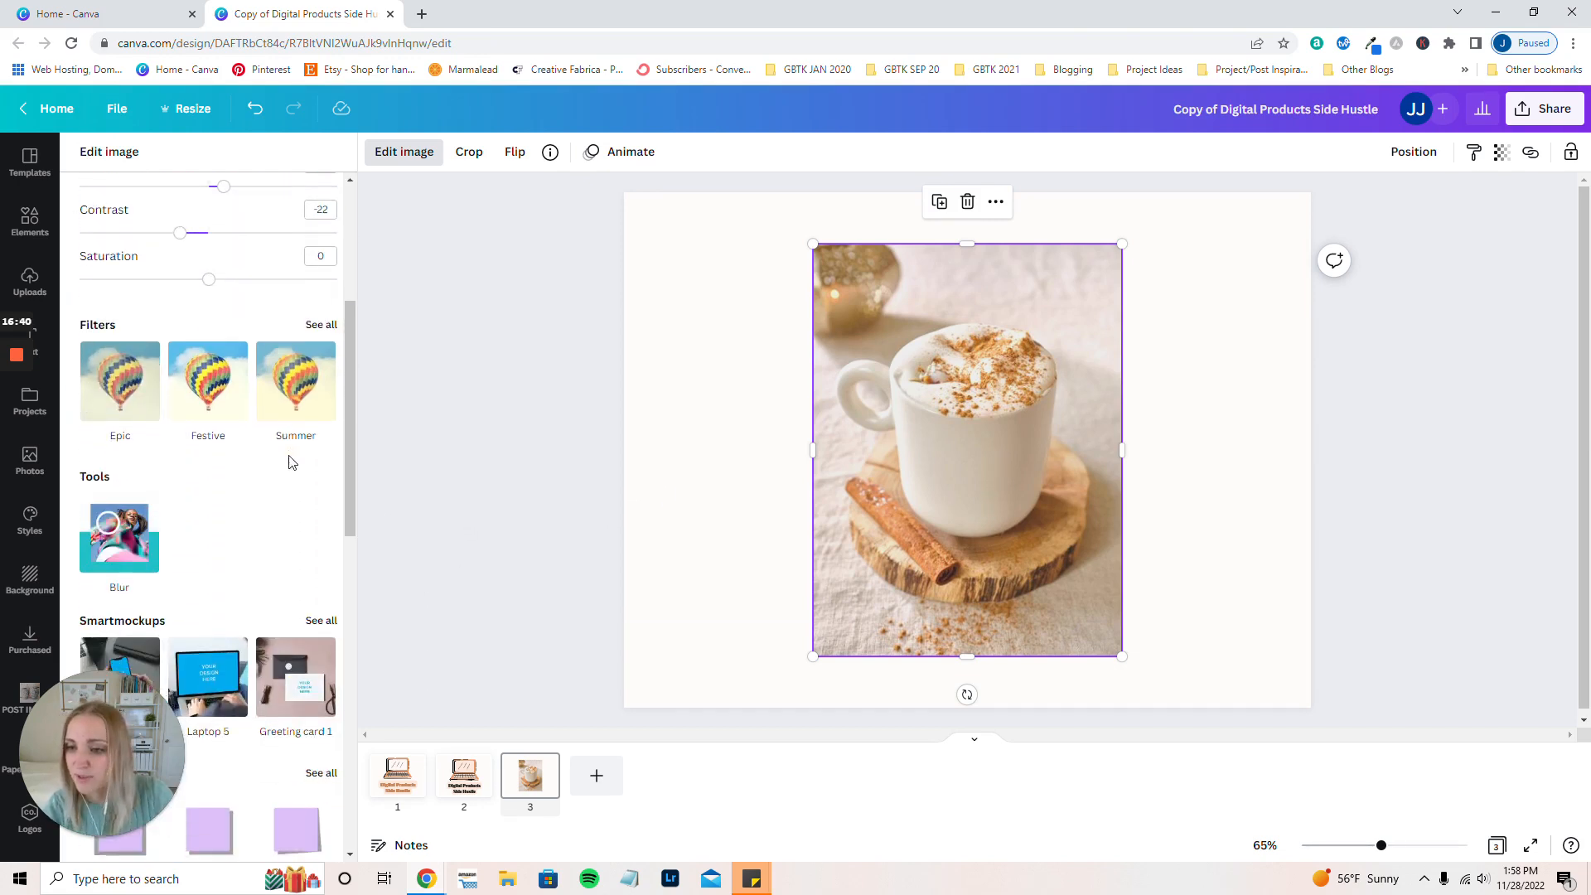
click(534, 364)
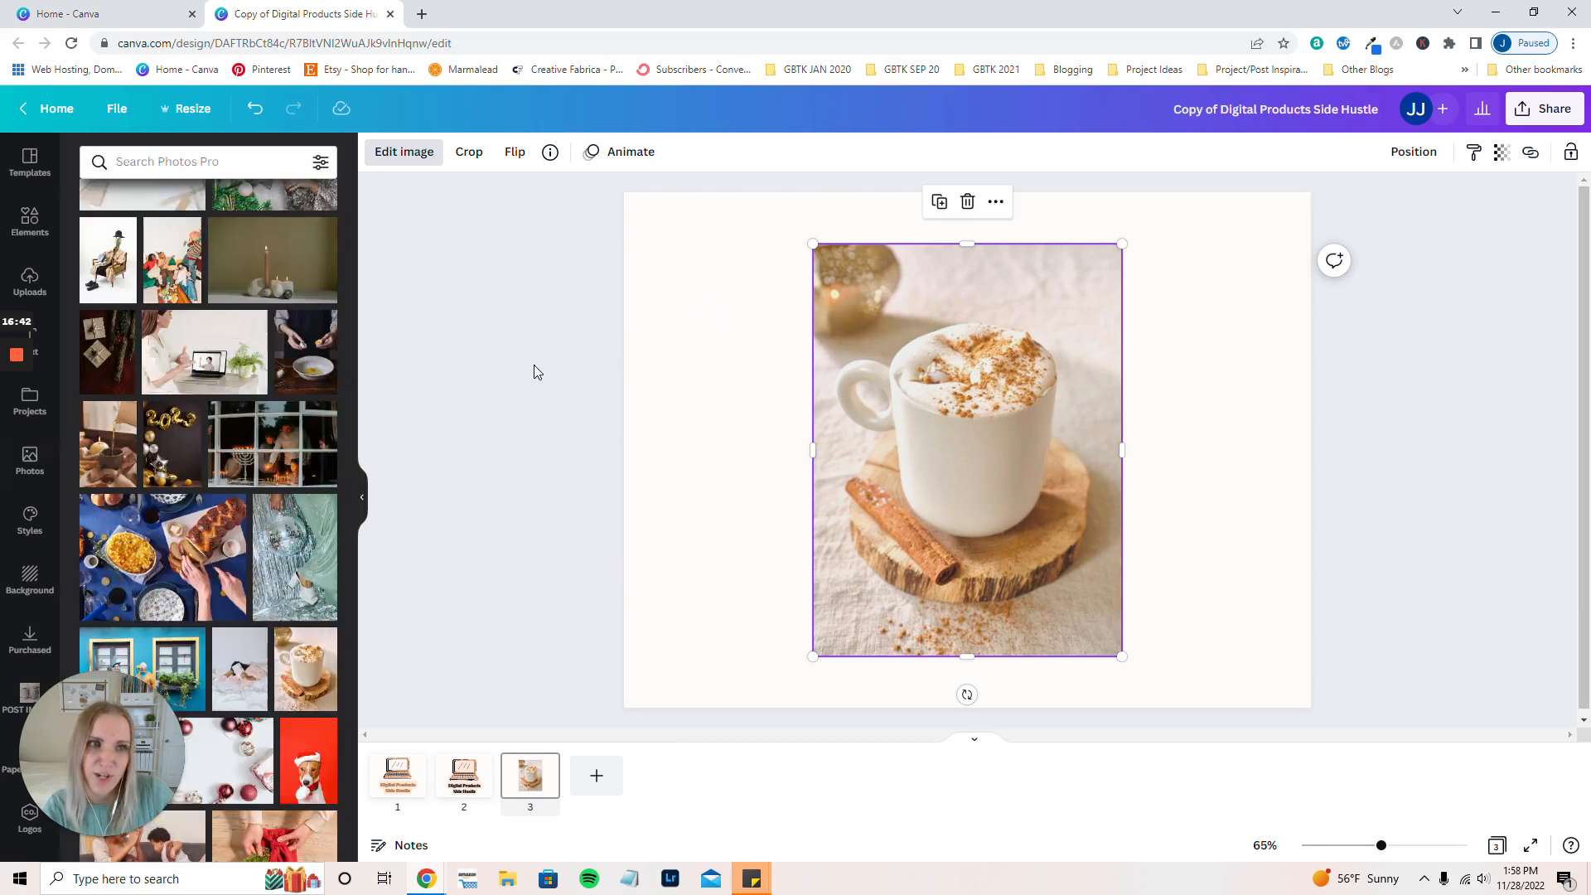
- Return to page 2 and review the design's download options, including the file types and page selection
click(454, 792)
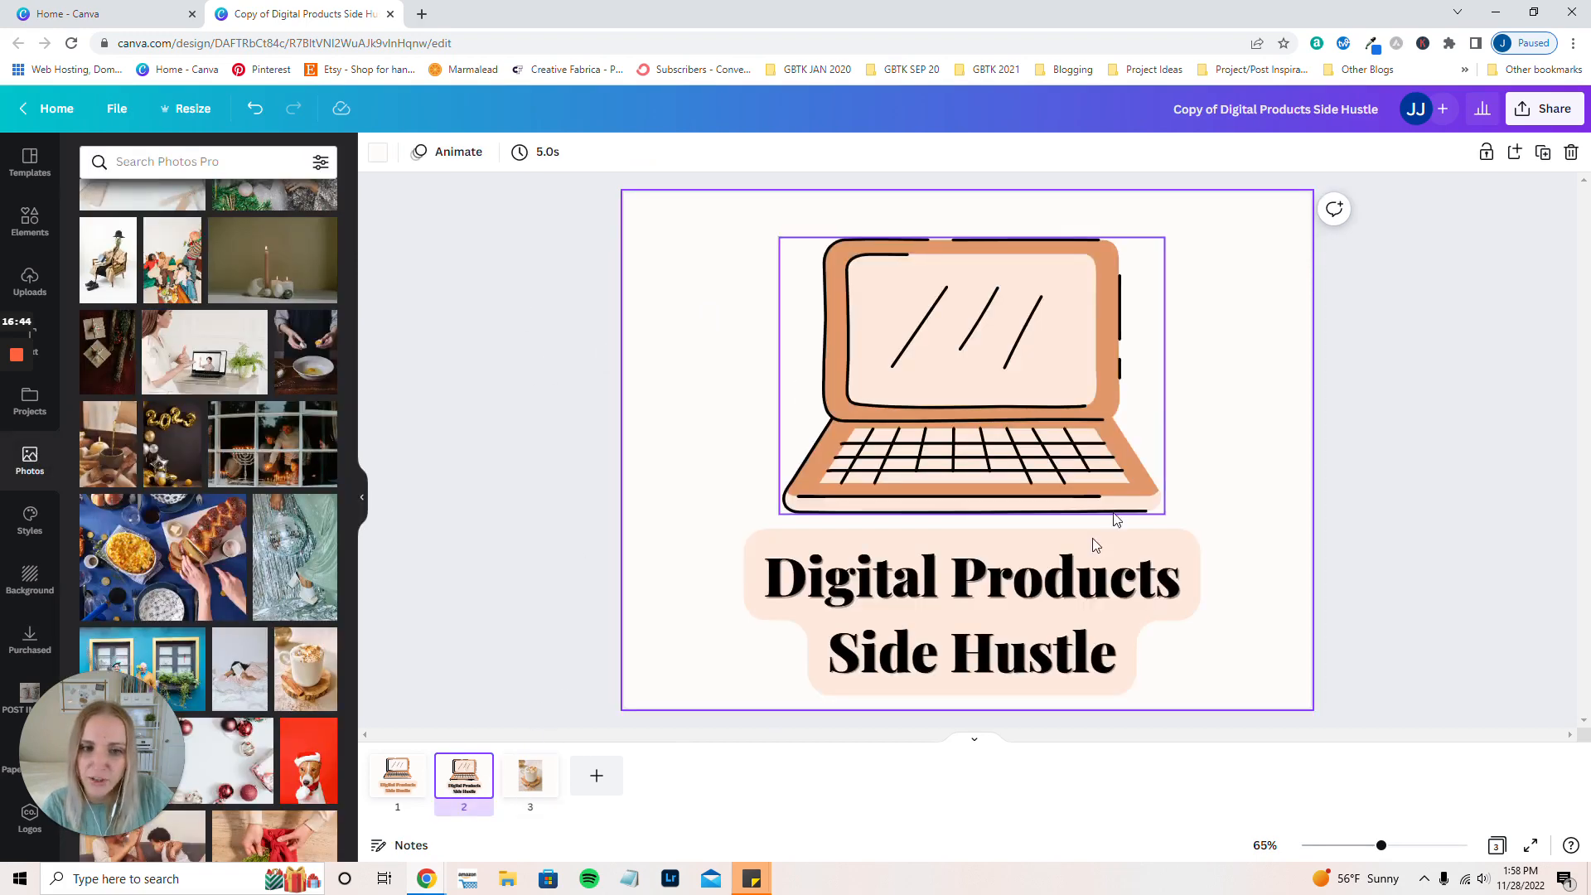
click(1539, 114)
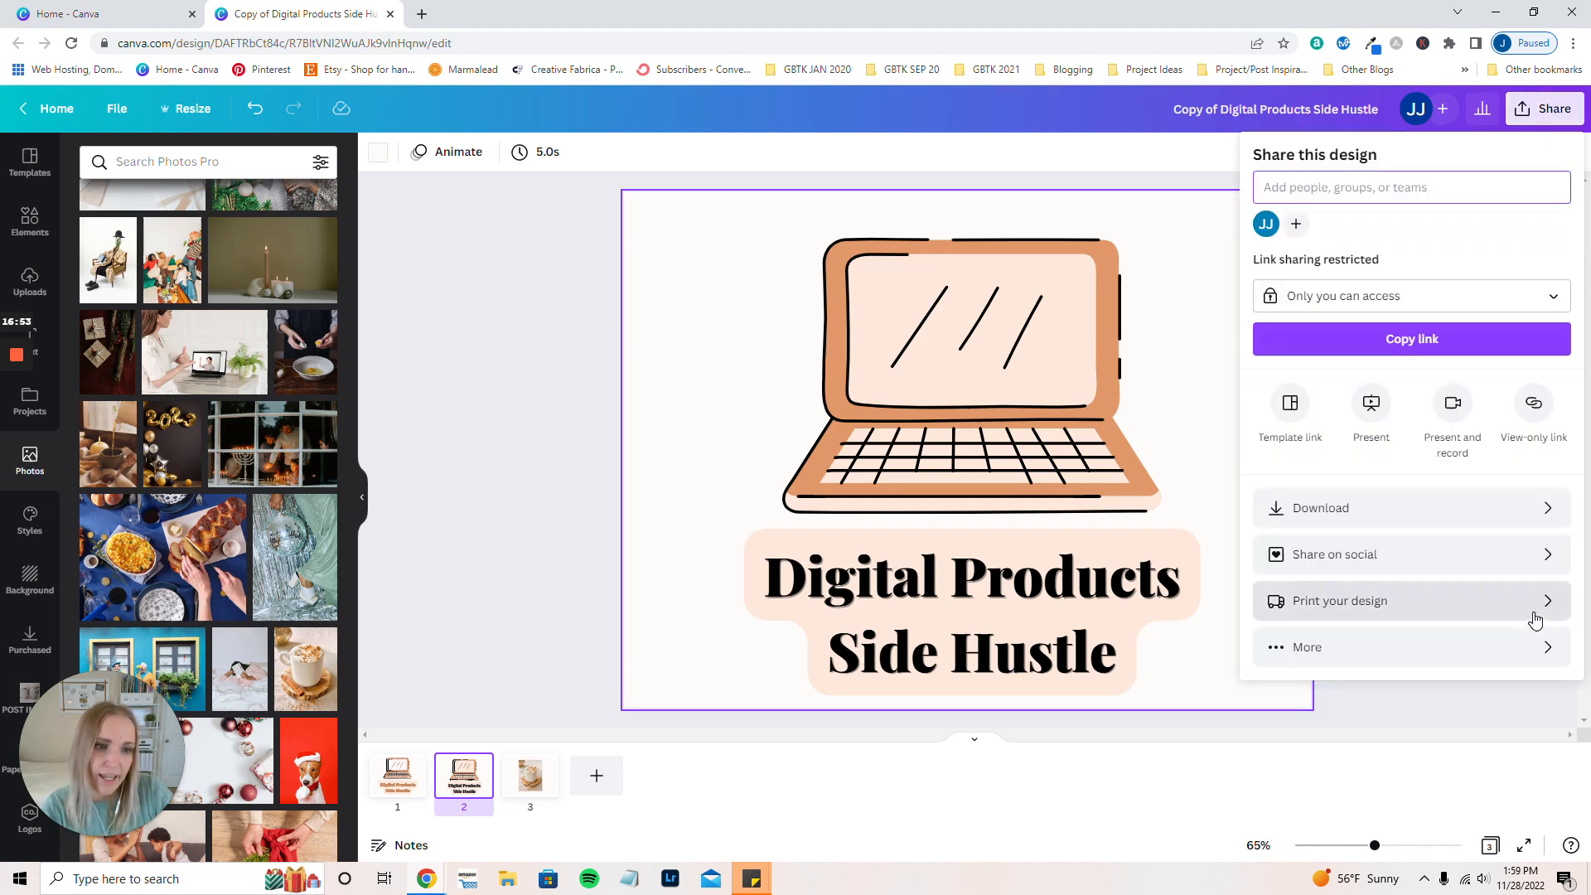
click(1494, 508)
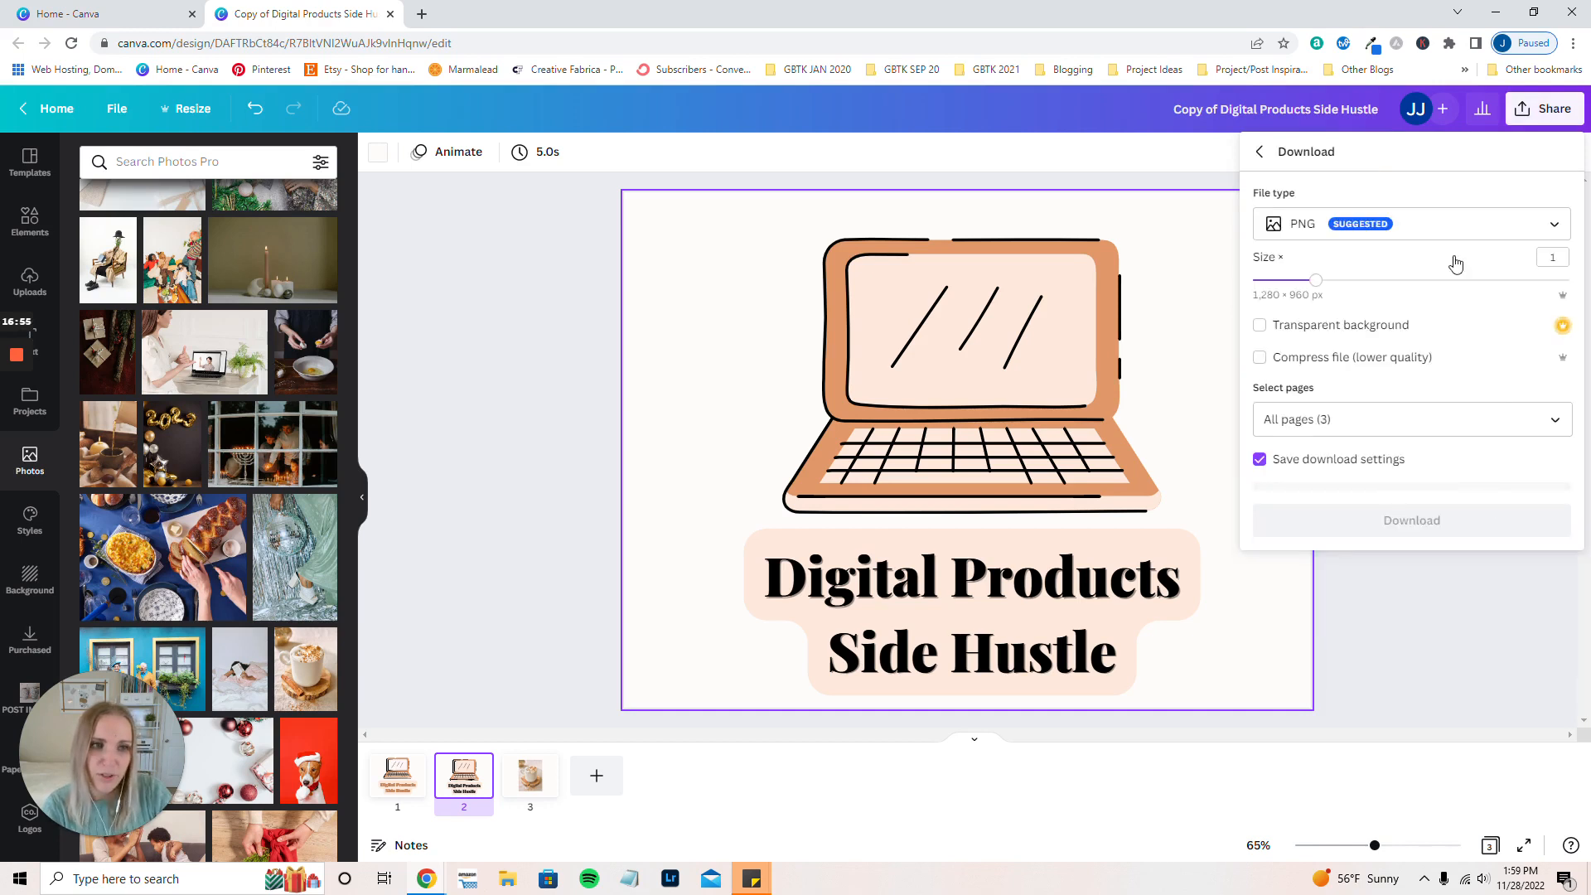
click(1280, 228)
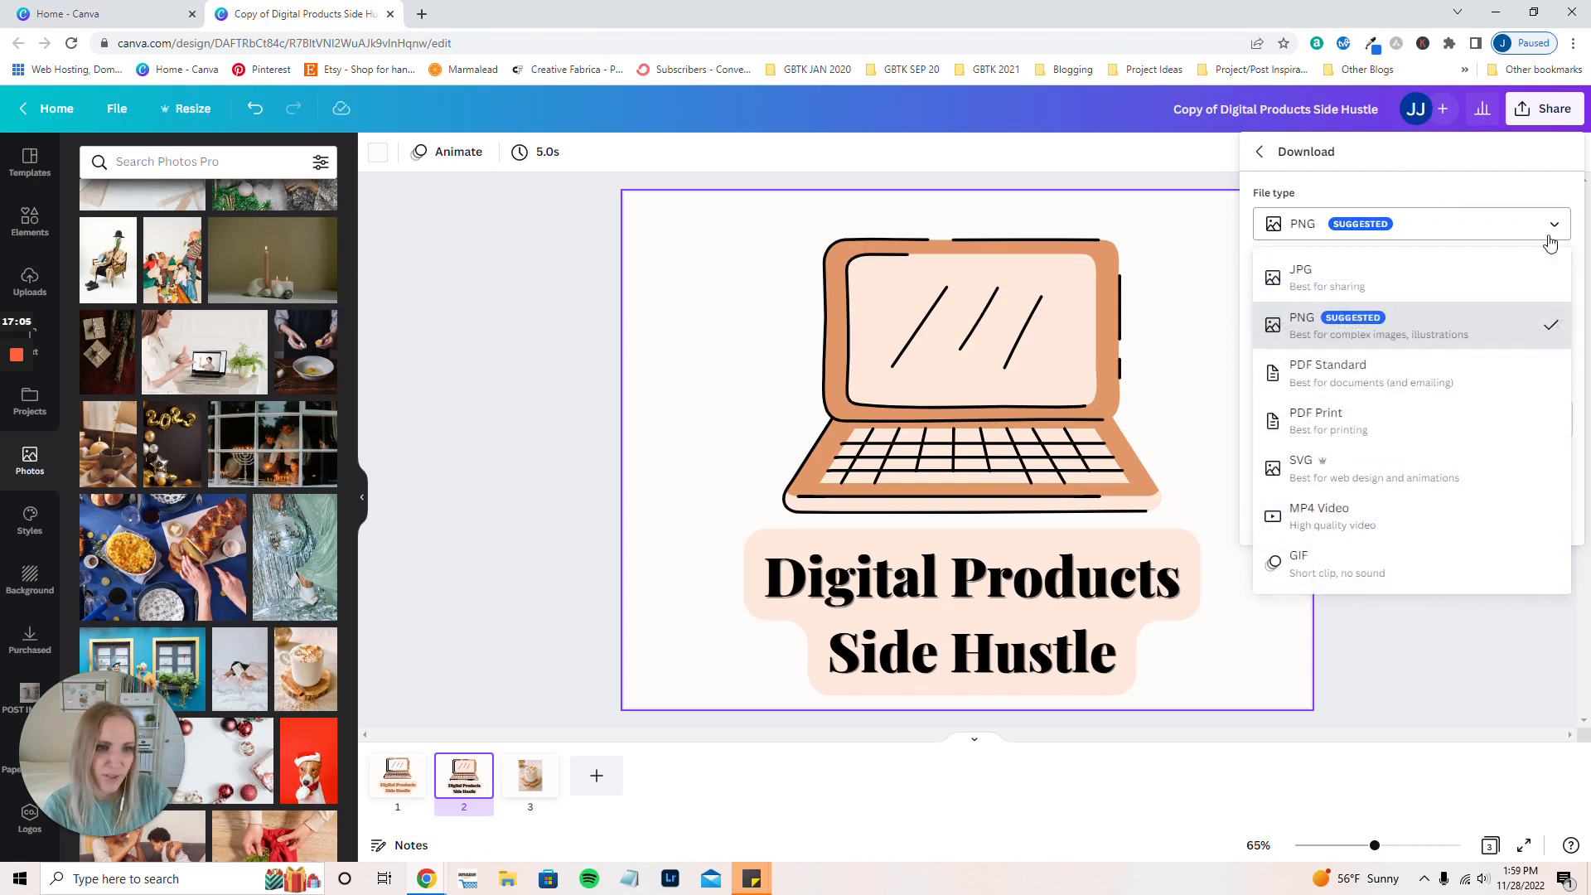
click(1452, 186)
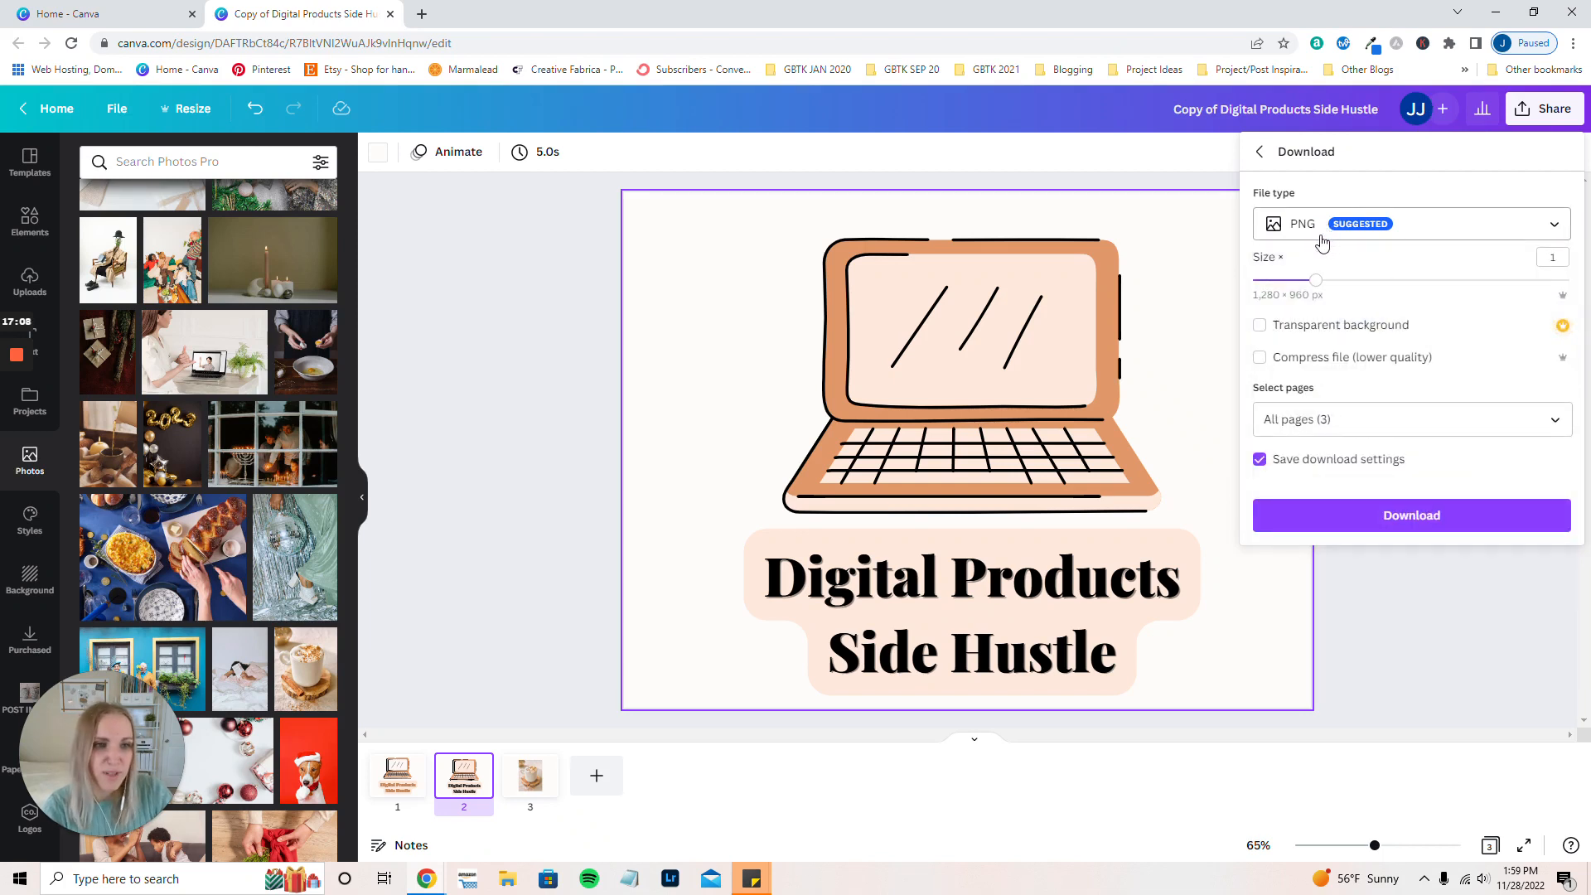
click(1545, 422)
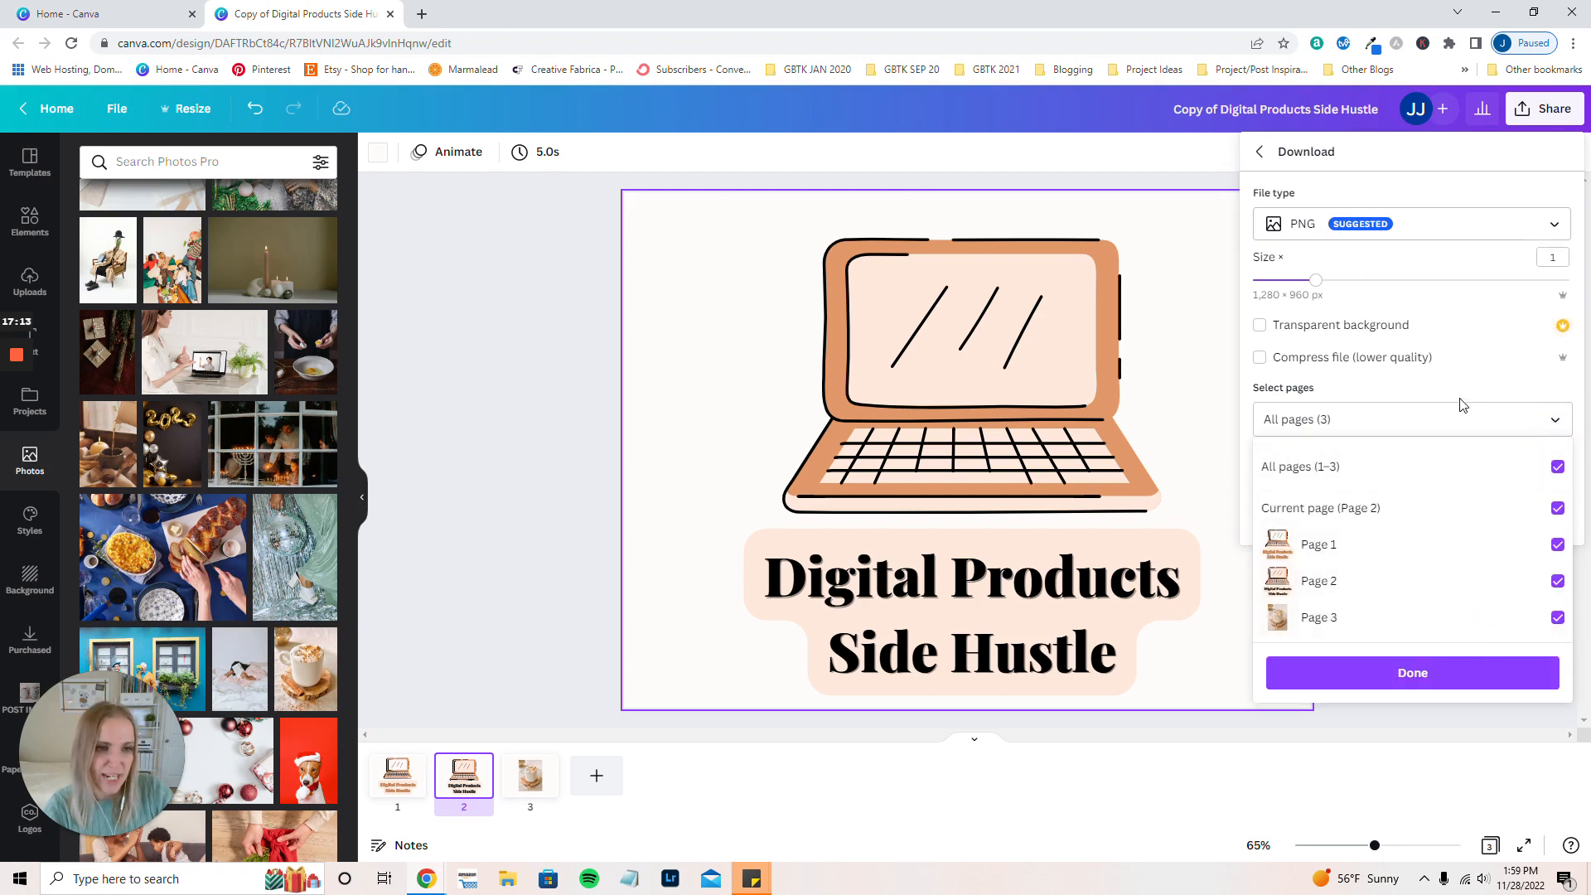
click(1489, 386)
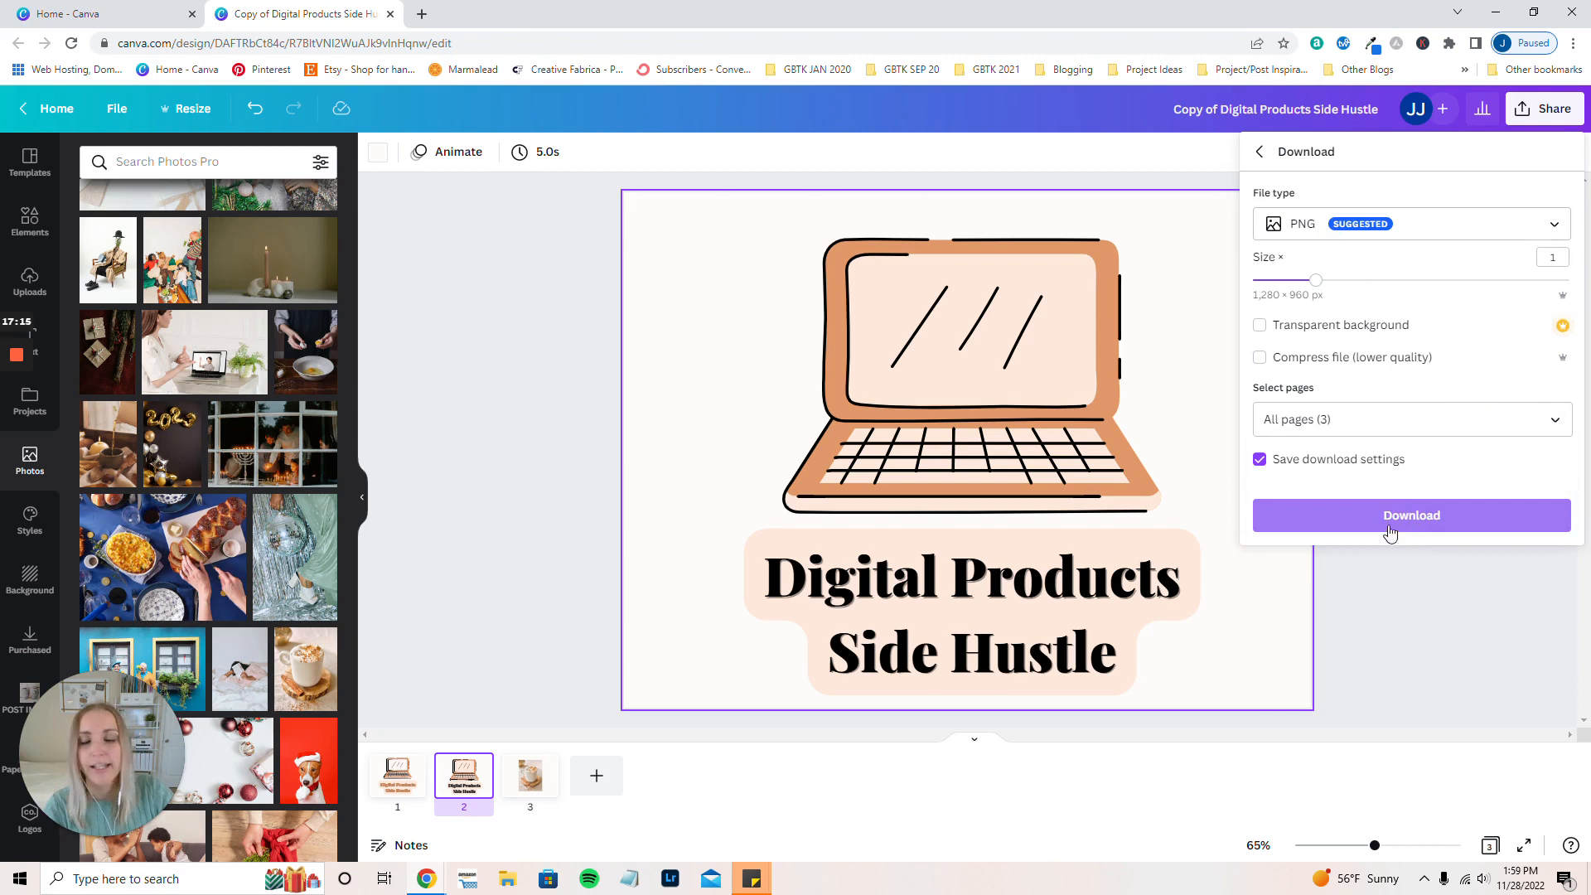
click(1279, 514)
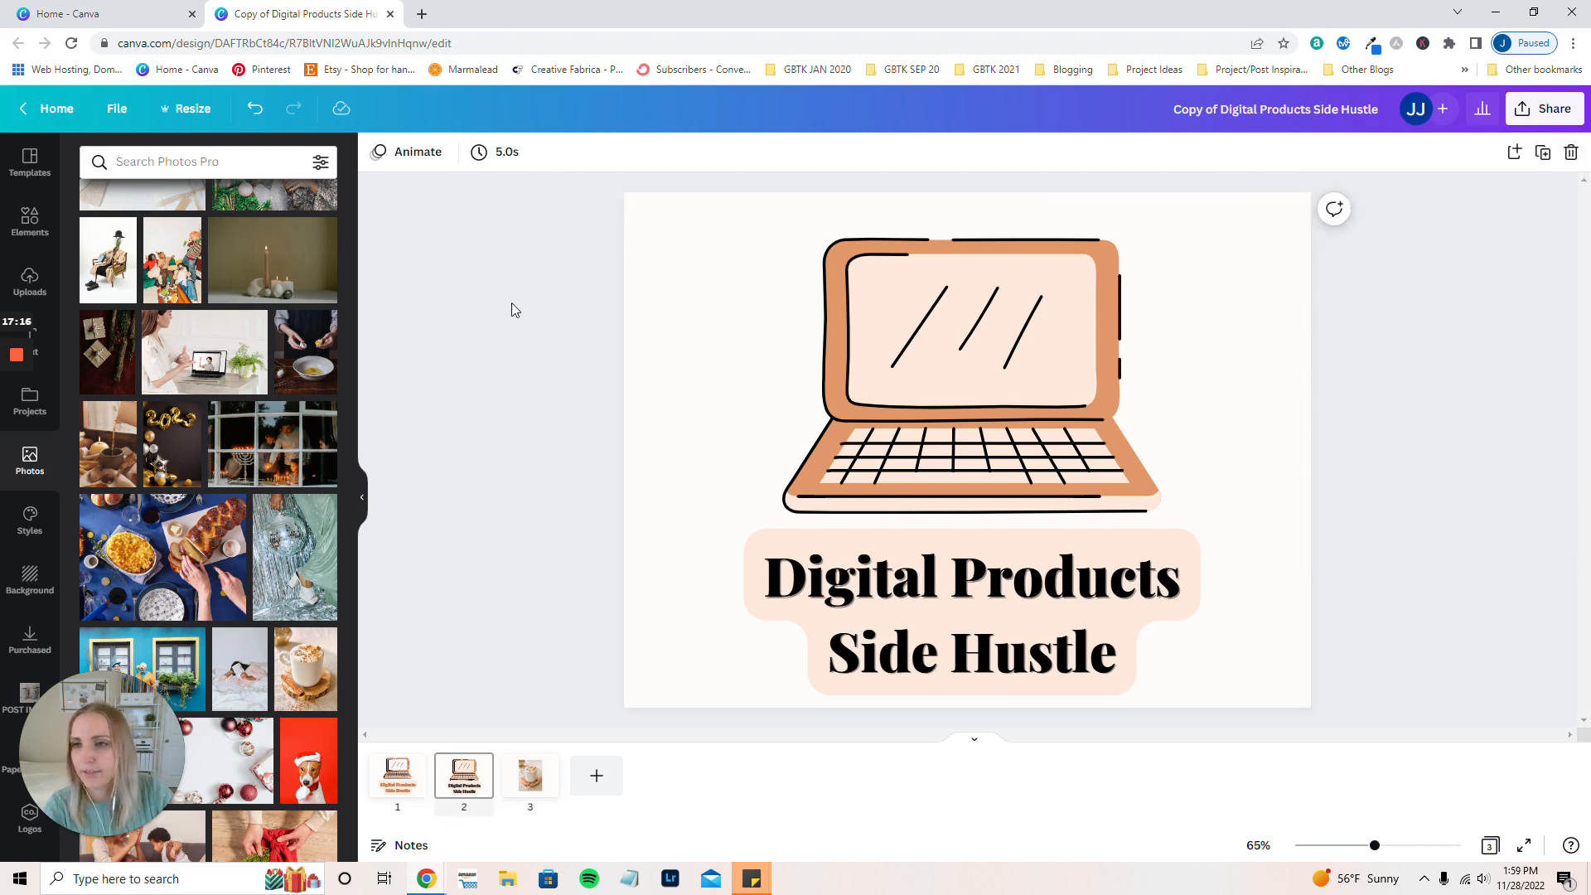
- Review the design's file commands and the resize options with custom size and recent formats
click(117, 113)
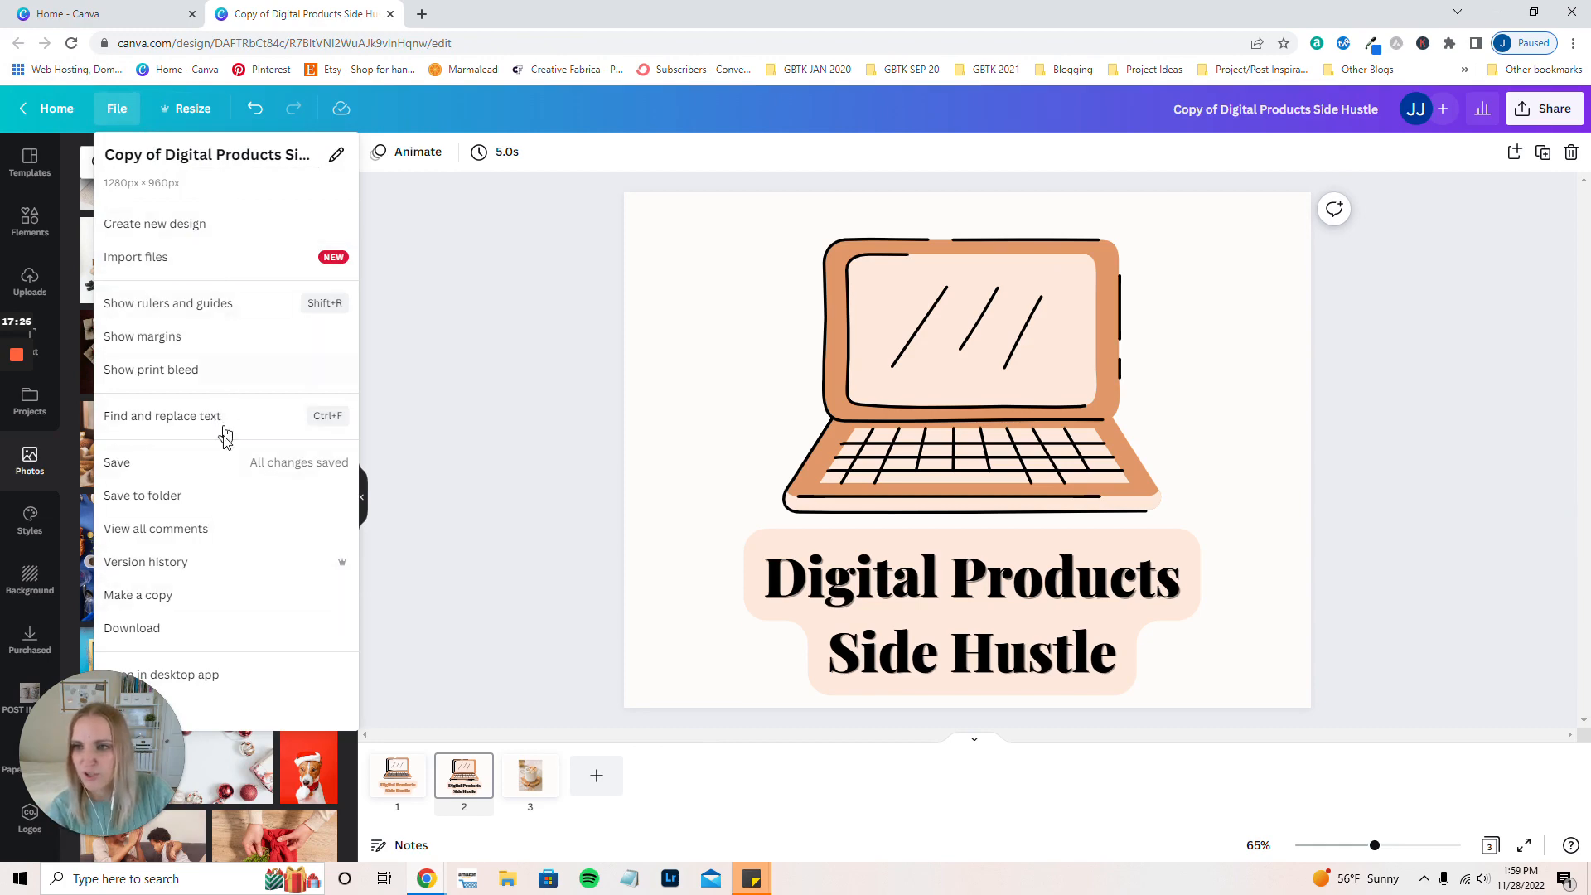
click(192, 117)
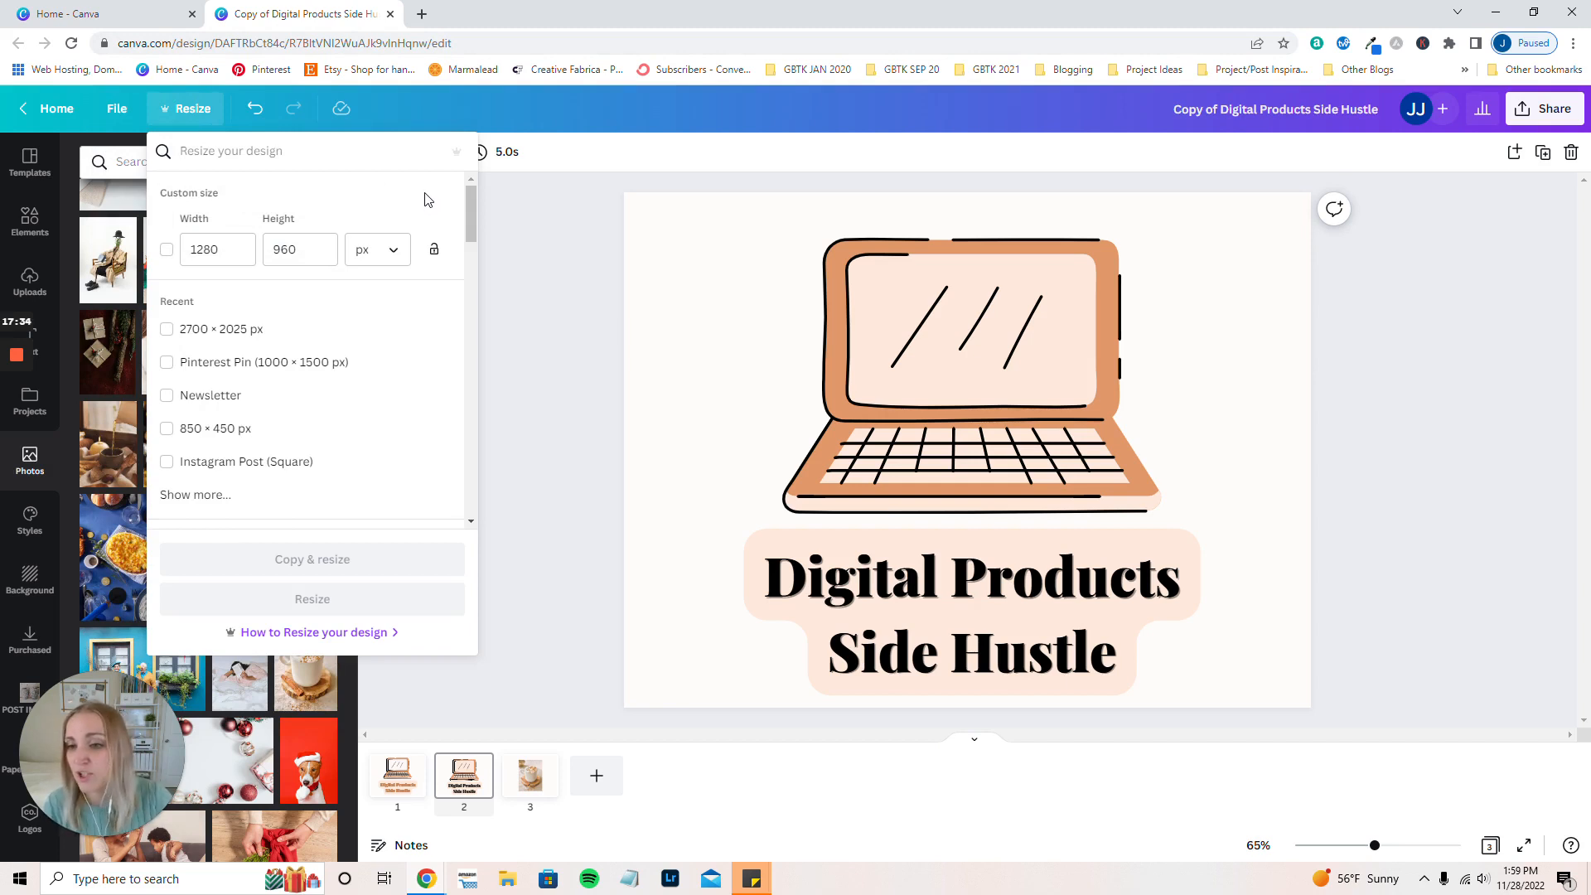
click(560, 263)
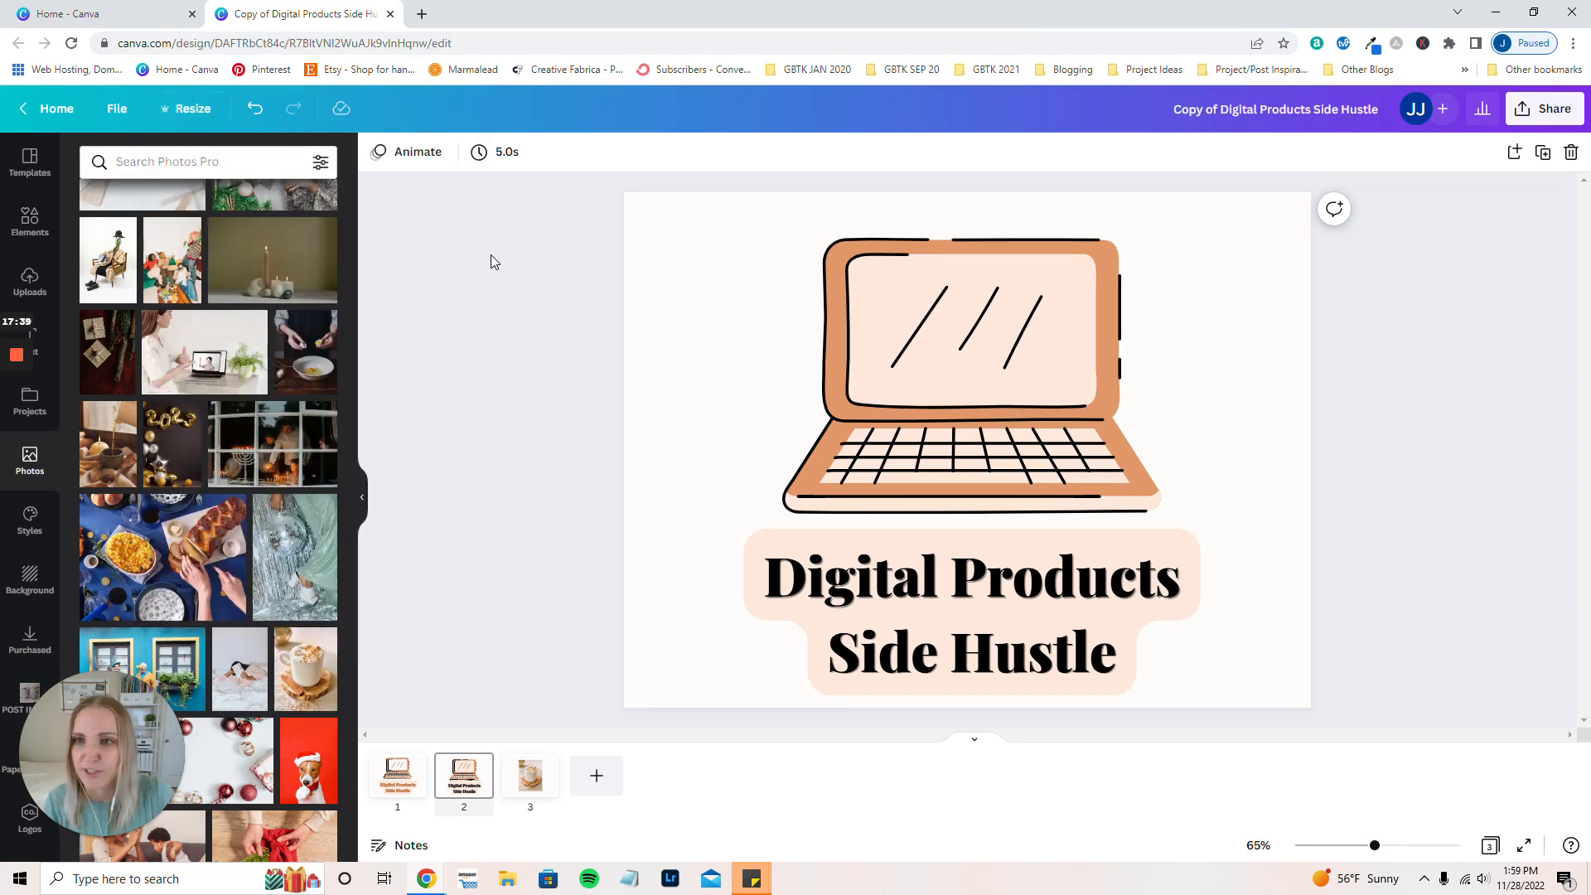